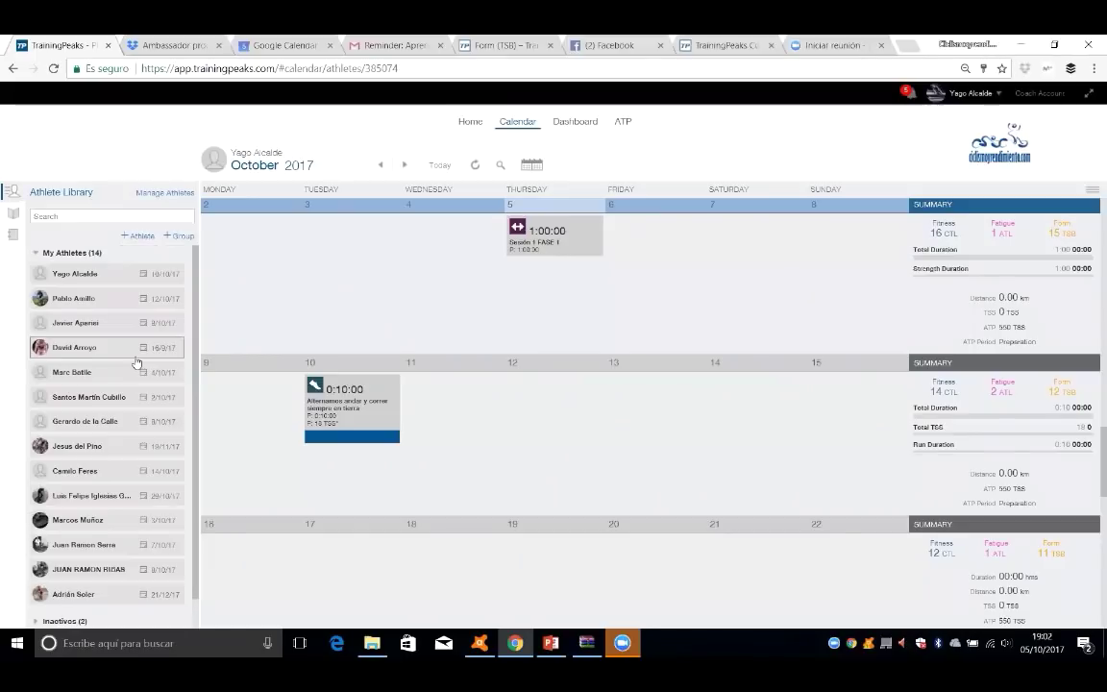
Look through the athlete library and the form for creating a new athlete account, and close both without entering anything.
scroll(136, 362, down, 1)
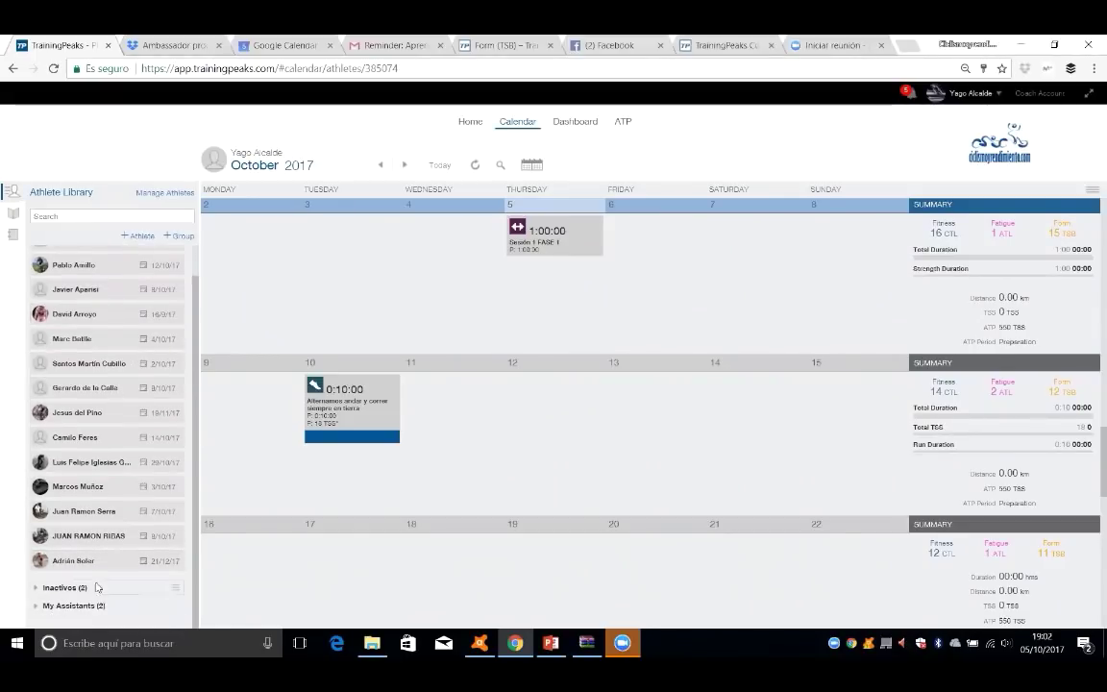
scroll(119, 560, up, 1)
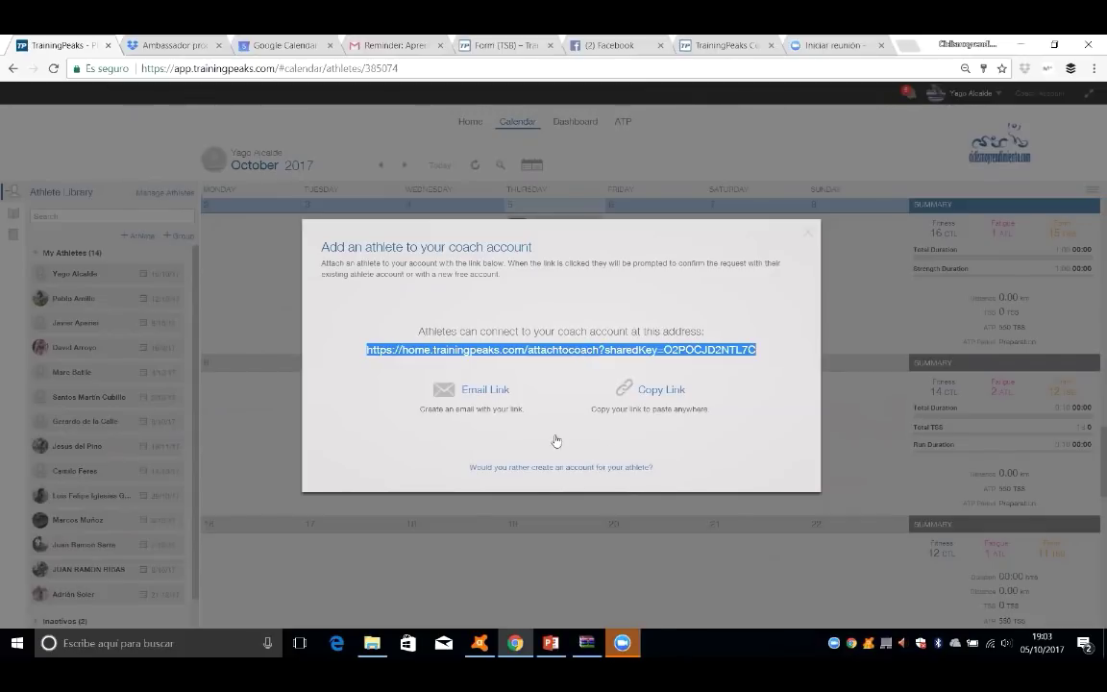
click(514, 467)
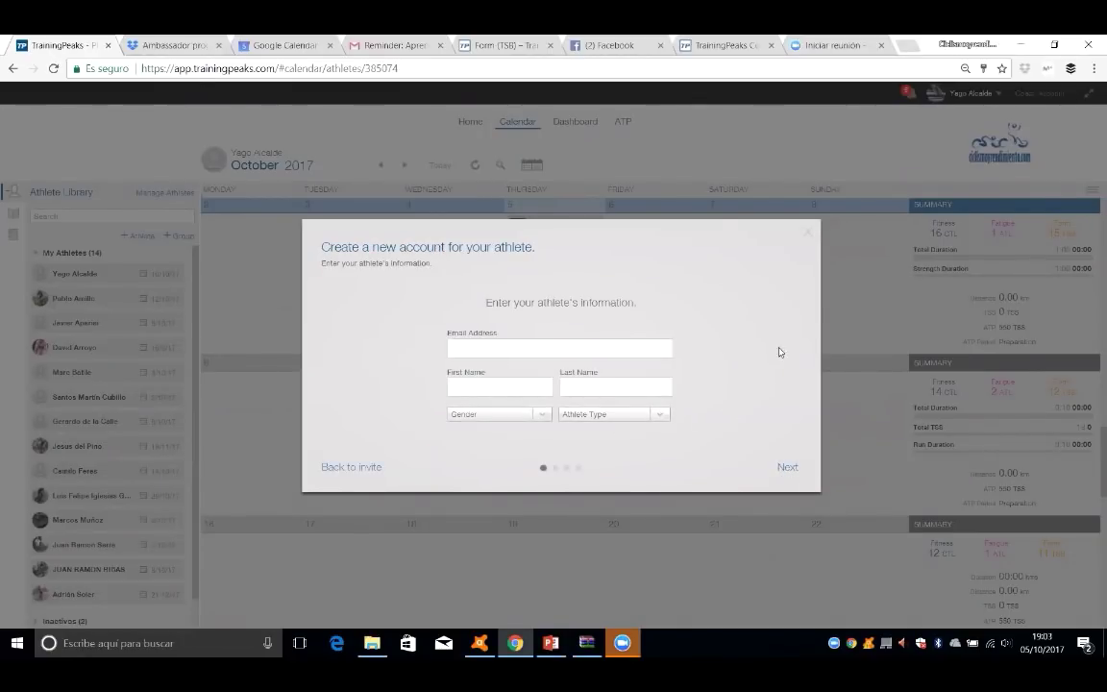
click(233, 205)
click(28, 189)
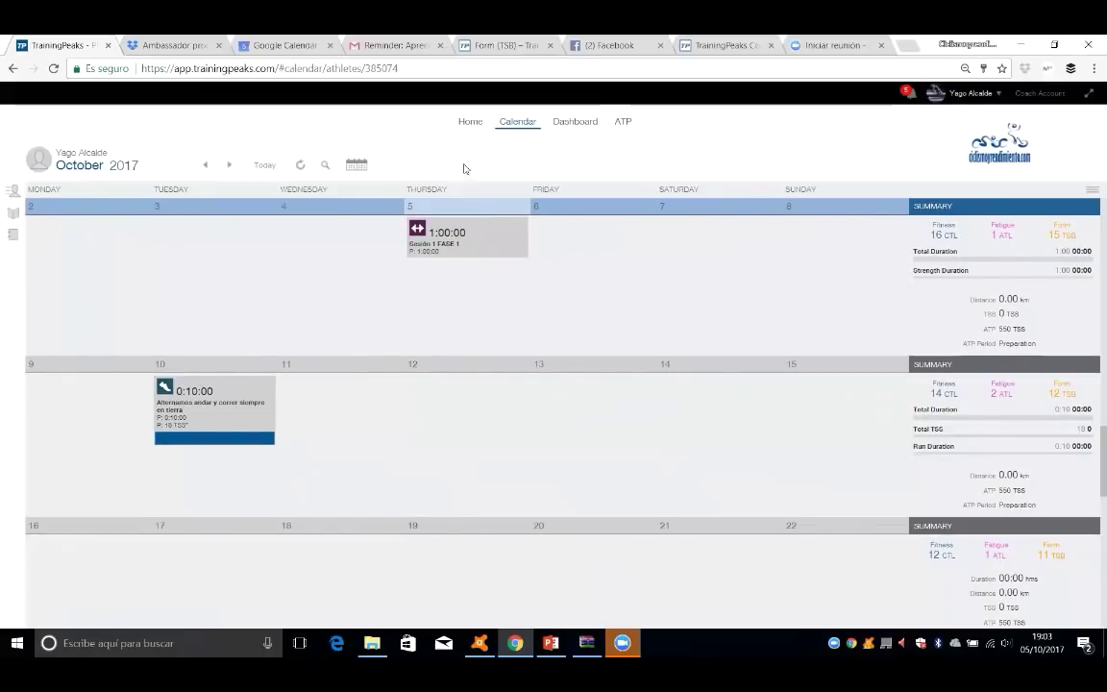
View the profile page of the coach account settings and close it without saving.
click(963, 93)
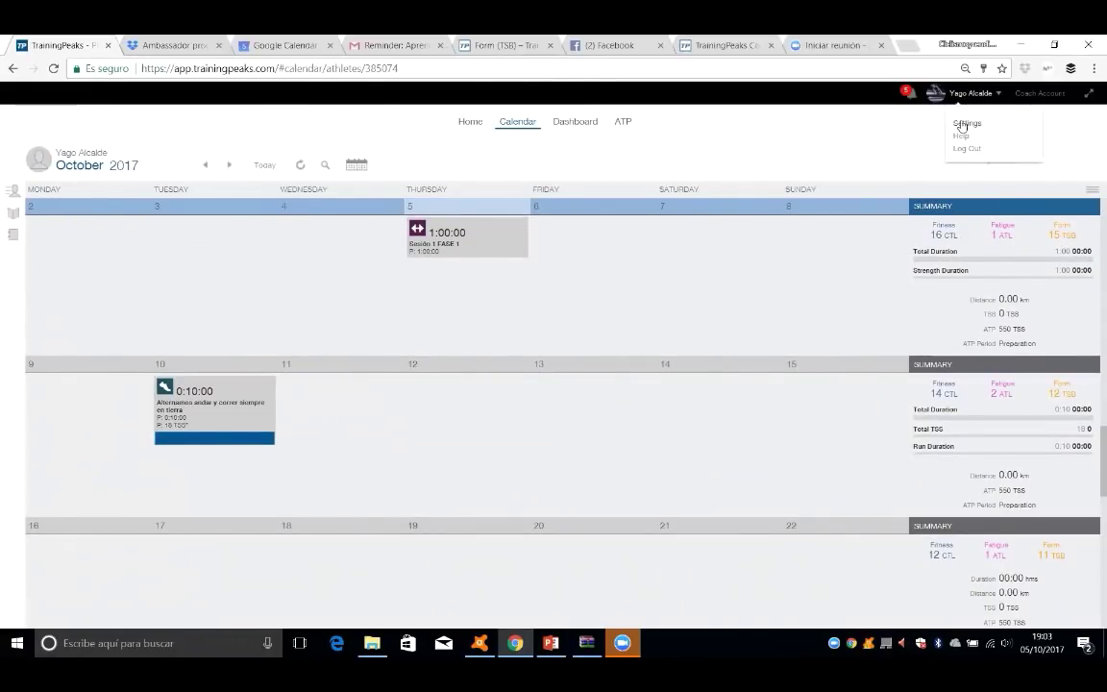
click(964, 124)
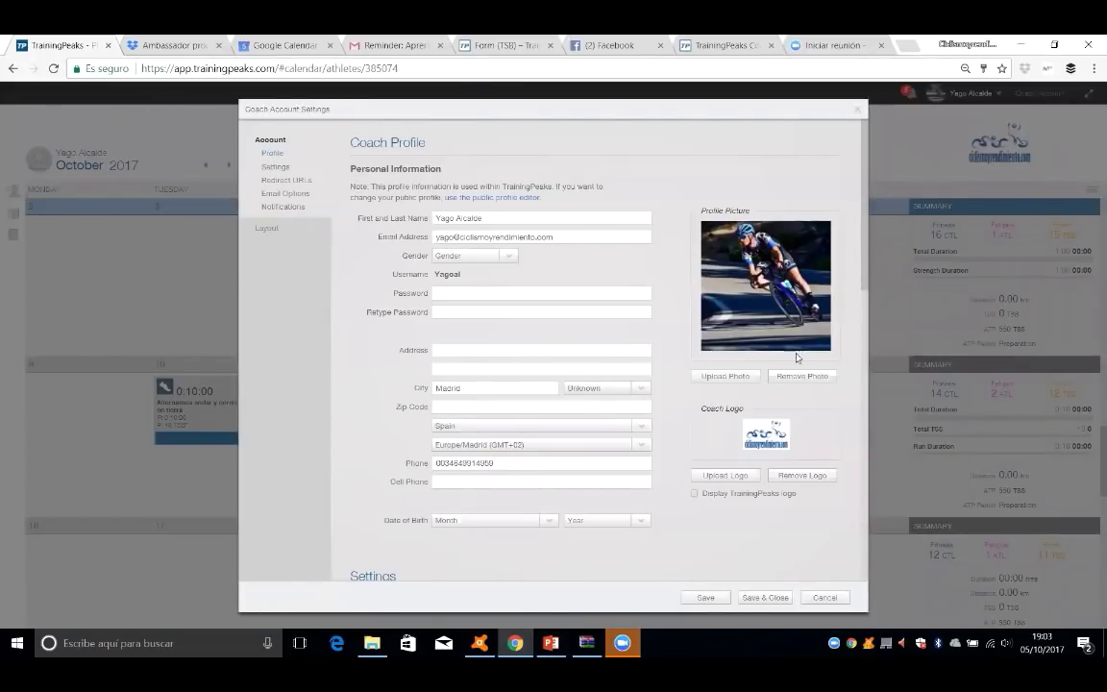
click(823, 596)
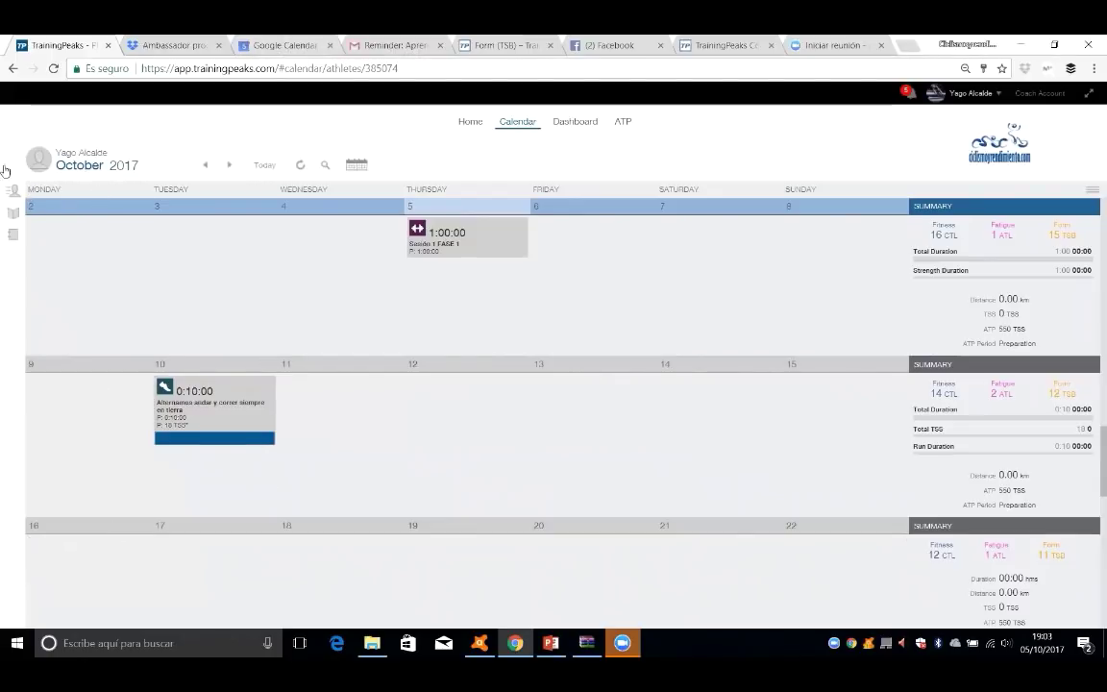
Review the athletes' account types, groups and shared coaches on the Manage Athletes page, and return to the calendar.
click(13, 195)
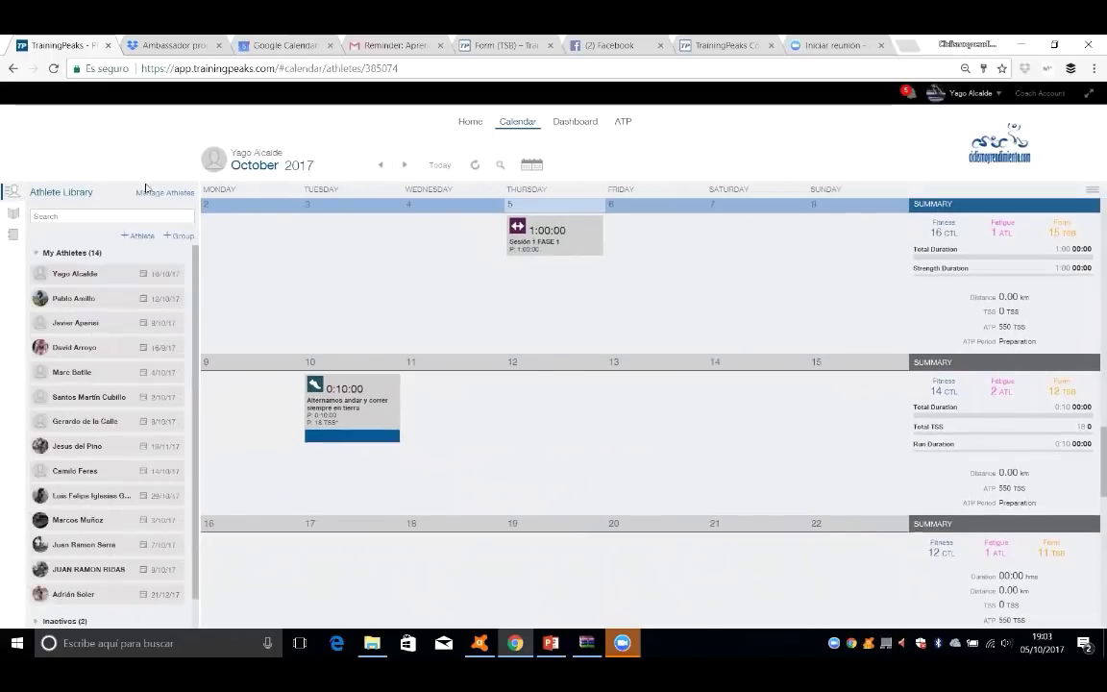
click(170, 195)
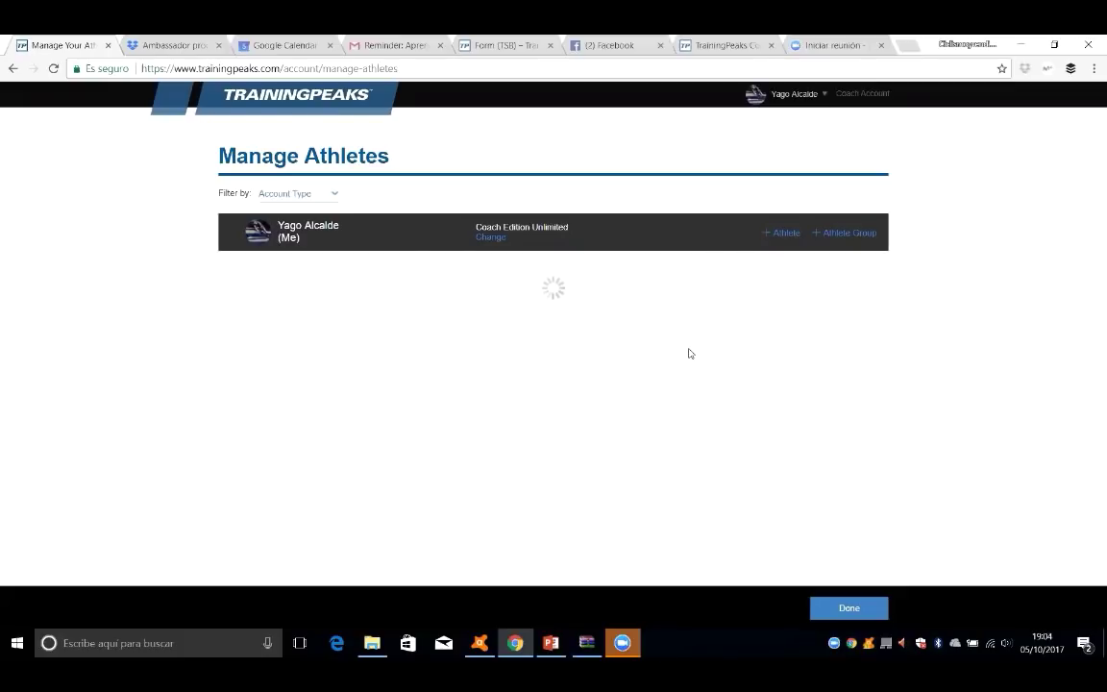
scroll(688, 353, down, 3)
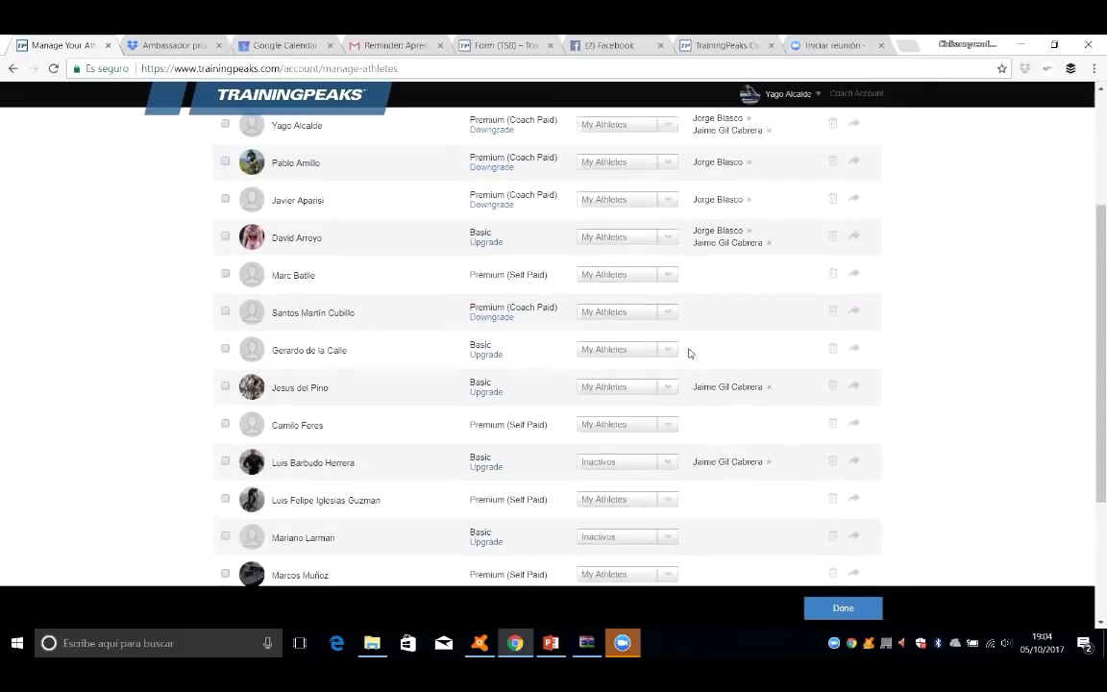
scroll(688, 353, down, 3)
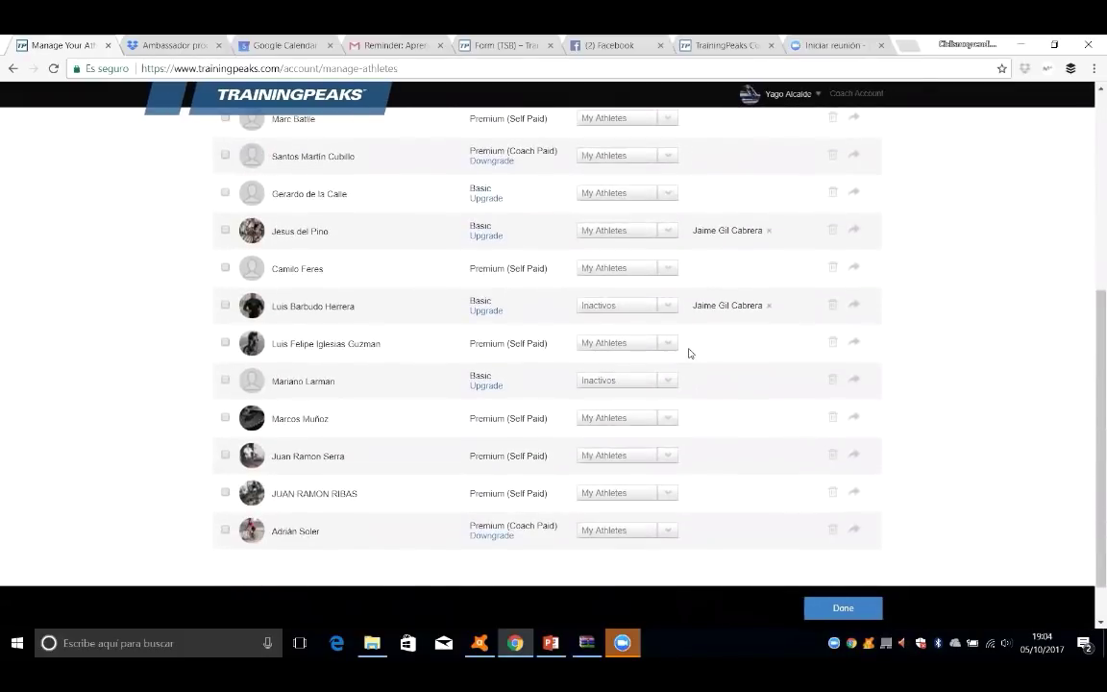
scroll(480, 351, up, 2)
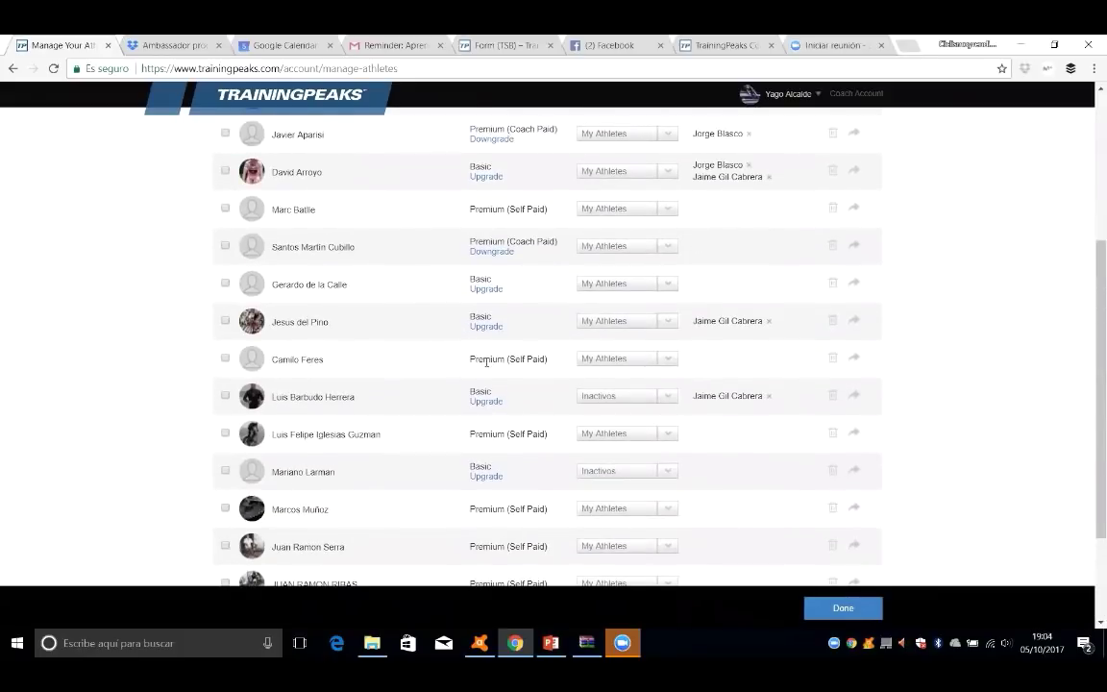
scroll(486, 362, down, 3)
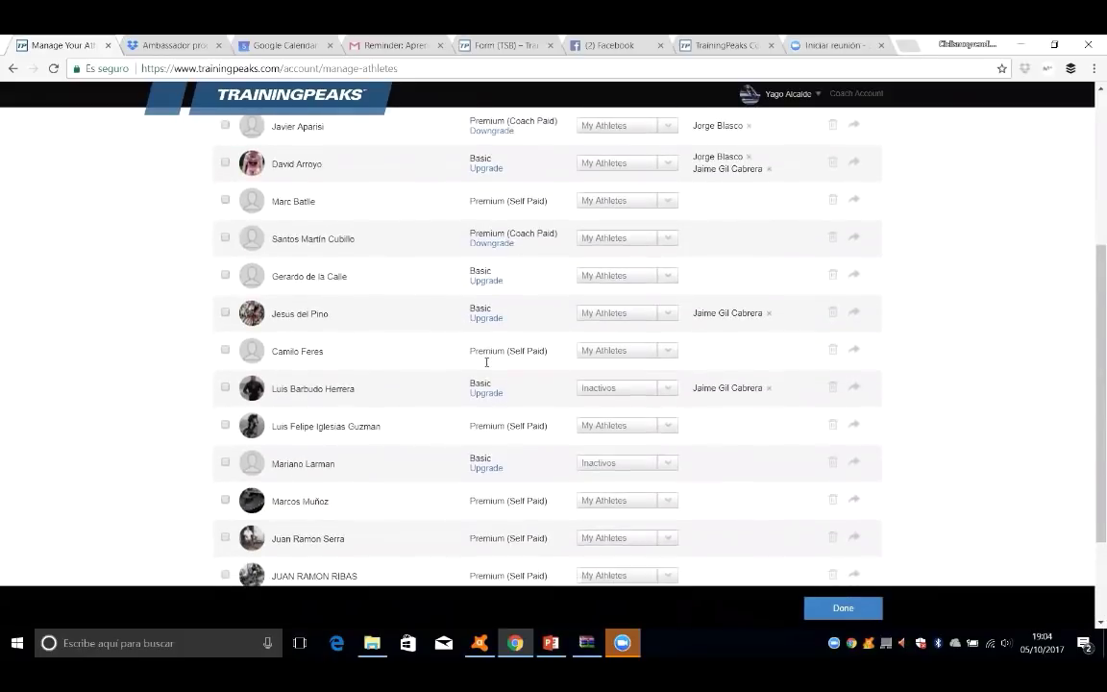
scroll(486, 361, up, 3)
scroll(486, 361, up, 4)
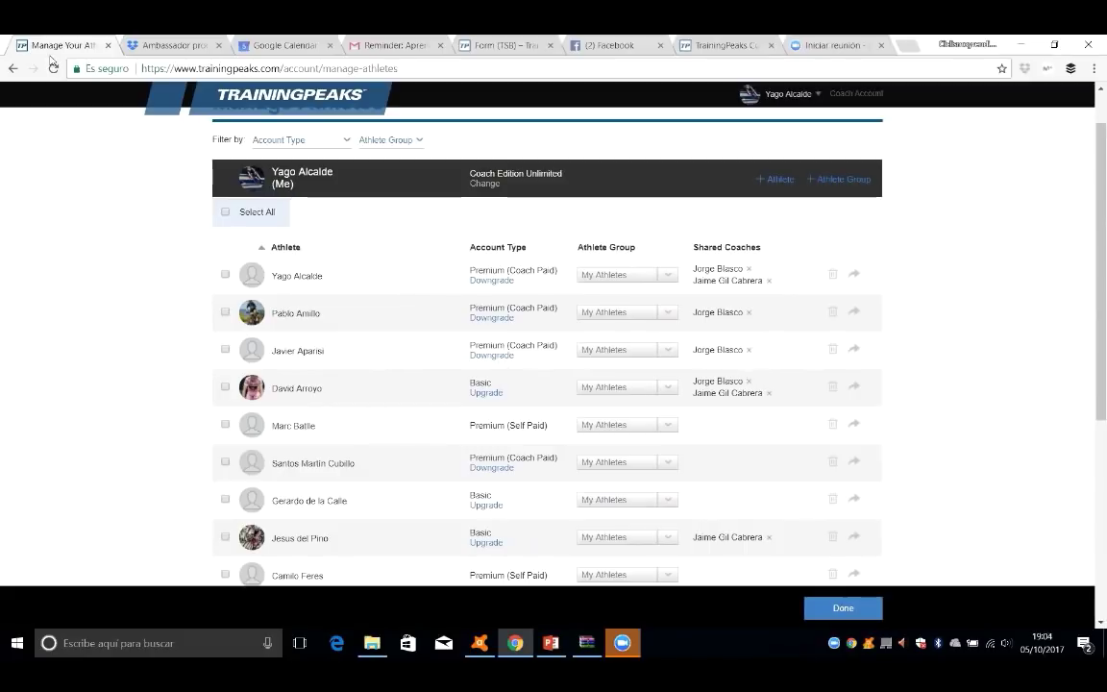
click(252, 109)
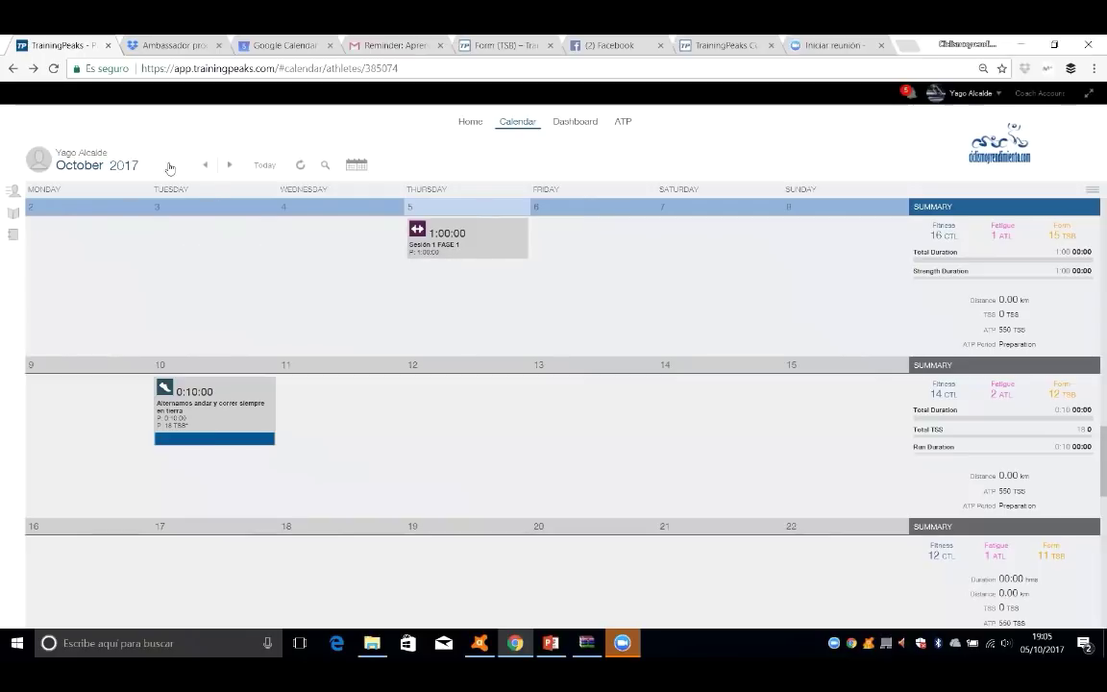
View the first athlete's detailed notification options in the coach account settings and close the settings without saving.
click(975, 93)
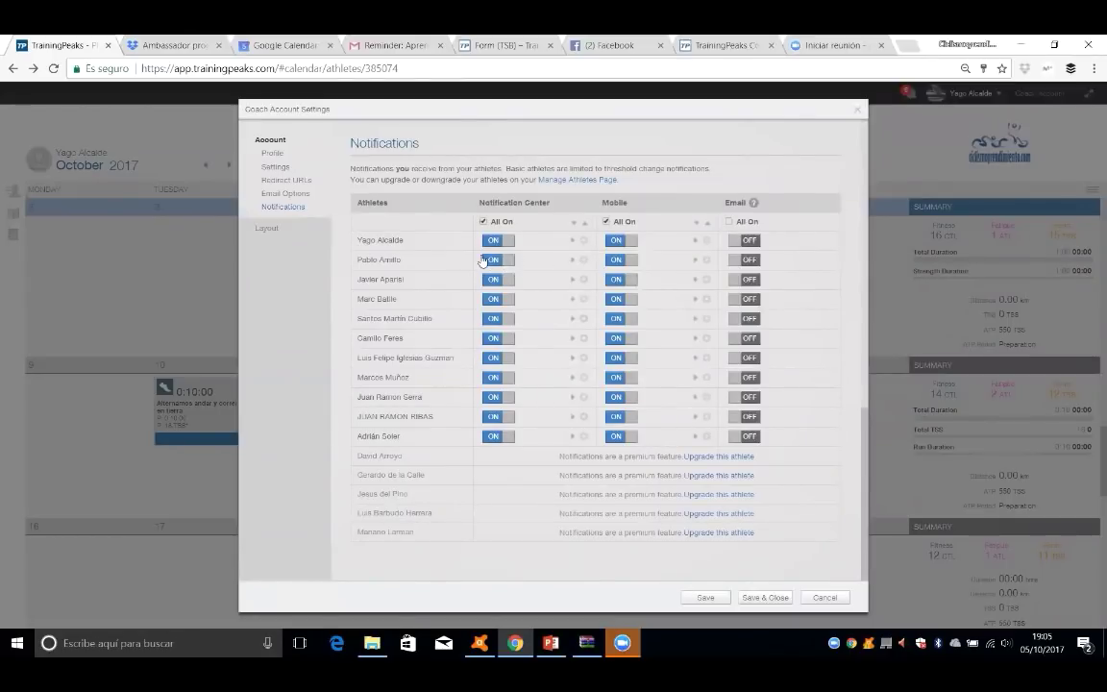
click(584, 242)
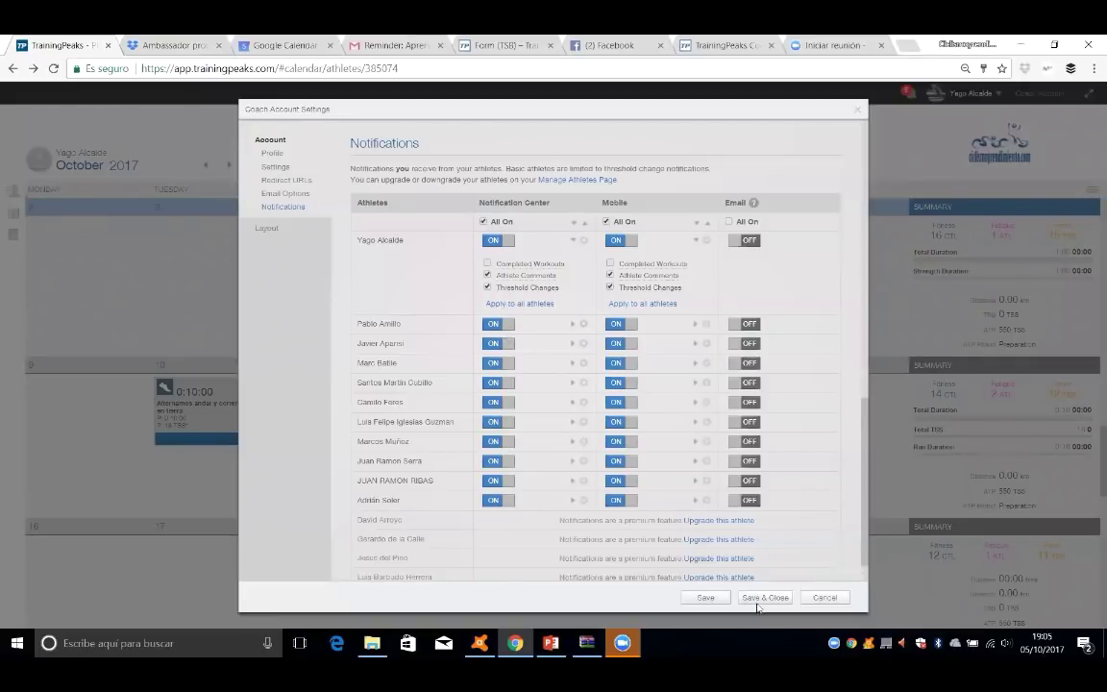
click(822, 598)
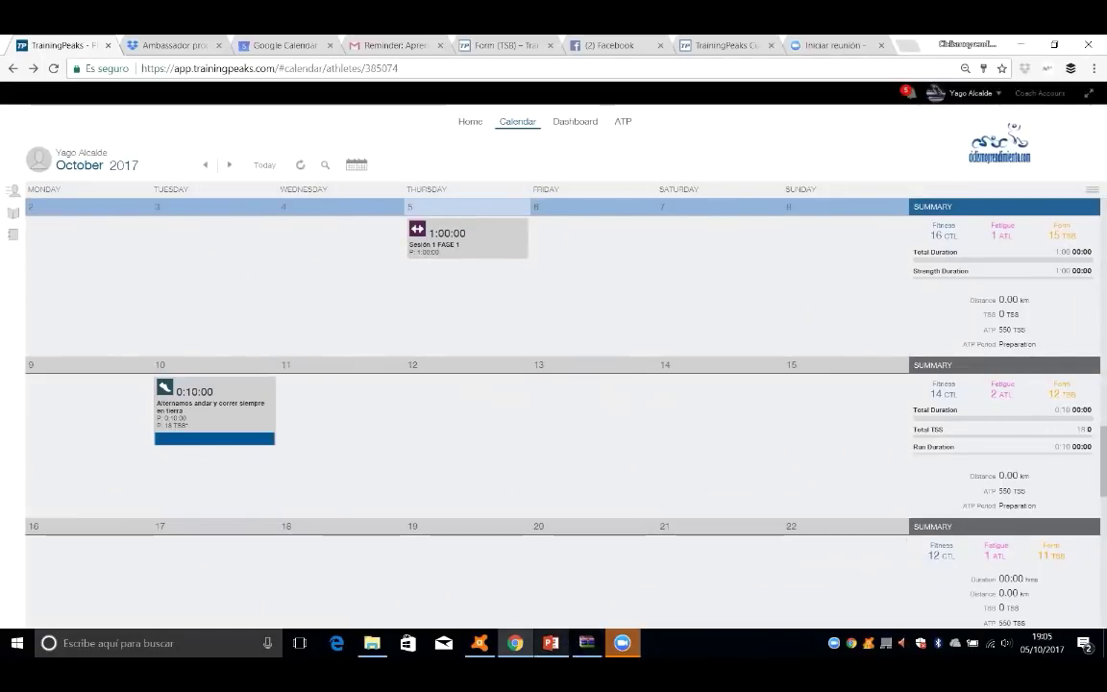
Switch to PowerPoint to show the Annual Training Plan (ATP) slide, and return to the TrainingPeaks calendar.
key(alt+Tab)
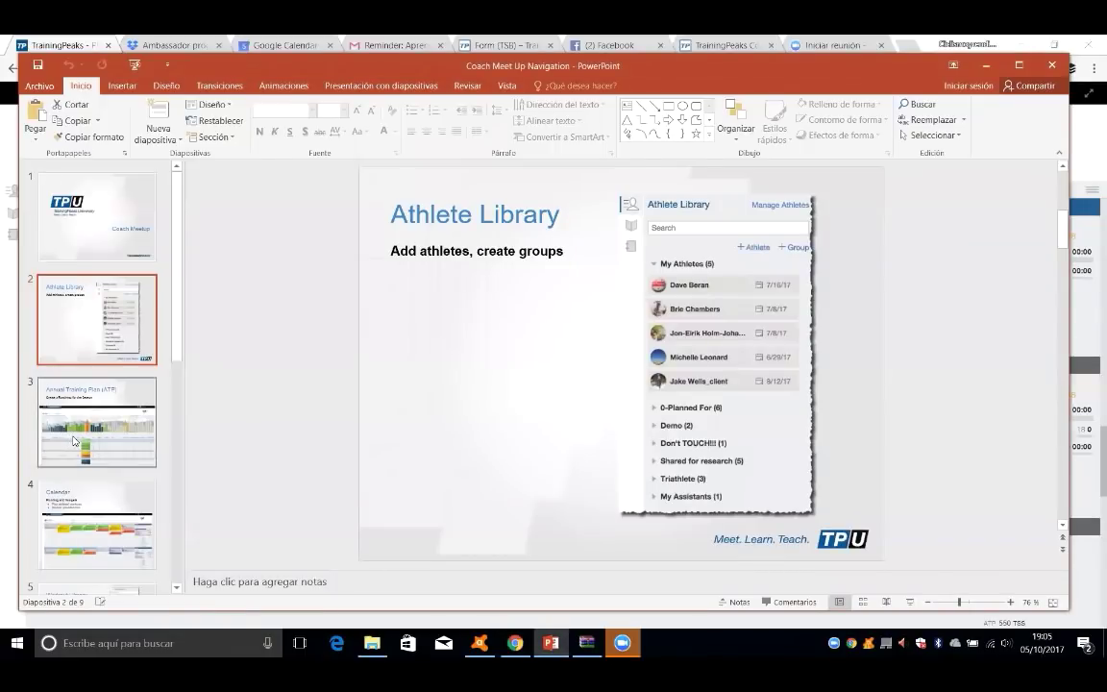
click(74, 441)
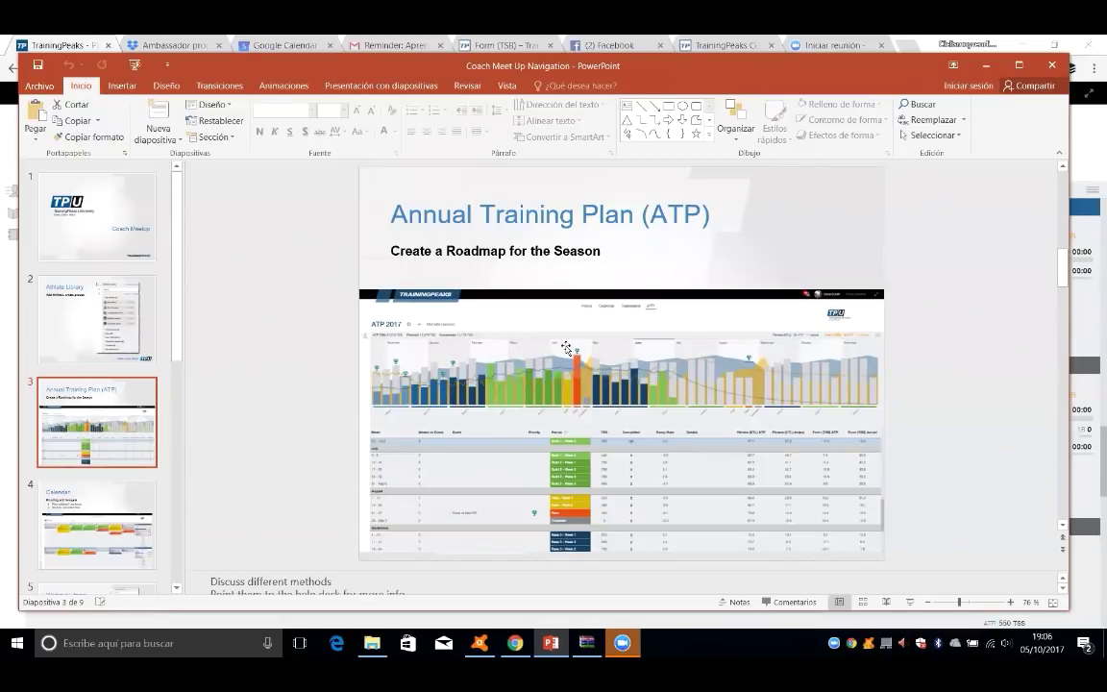
click(984, 66)
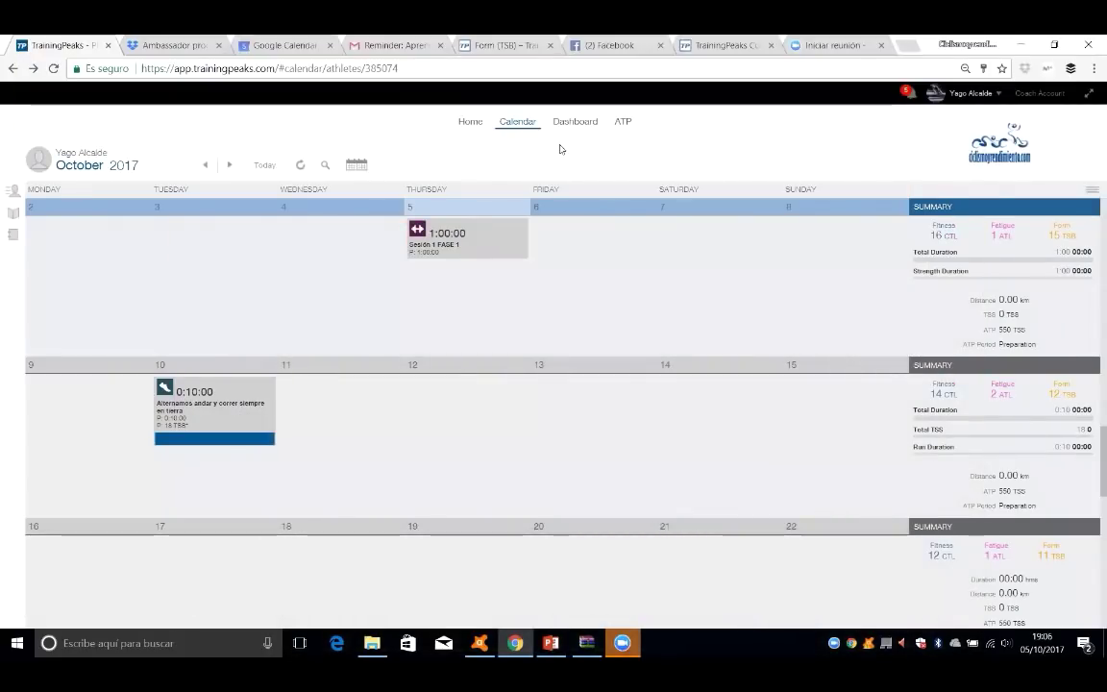
Open the athlete's annual training plan and delete the existing ATP 2018 plan.
click(619, 129)
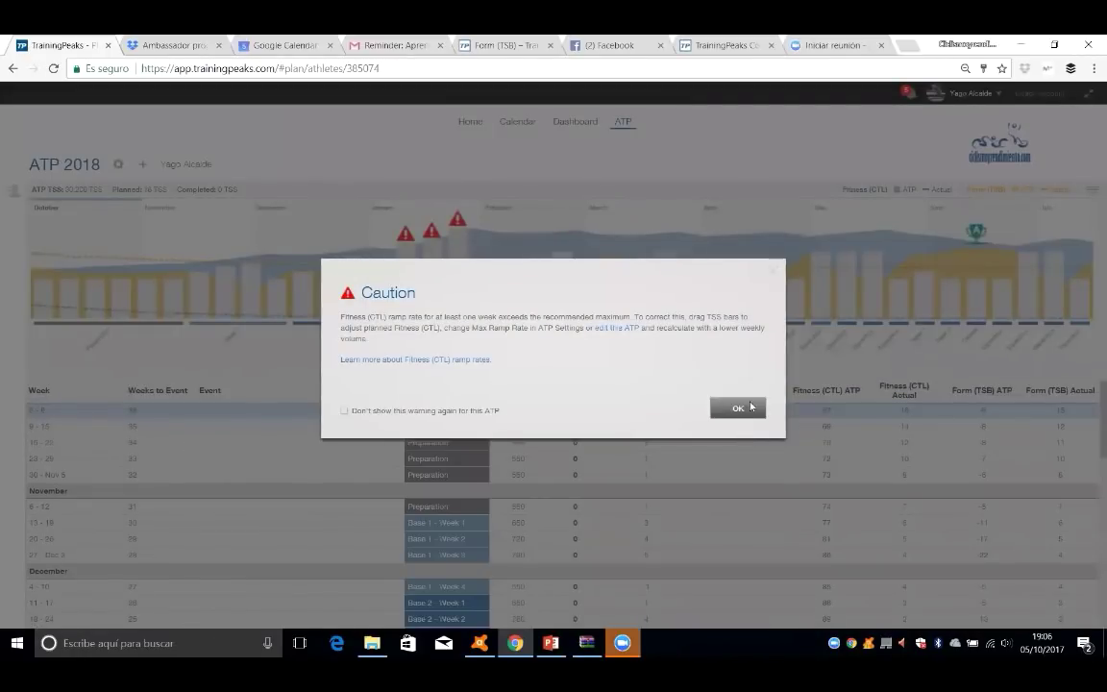
click(751, 407)
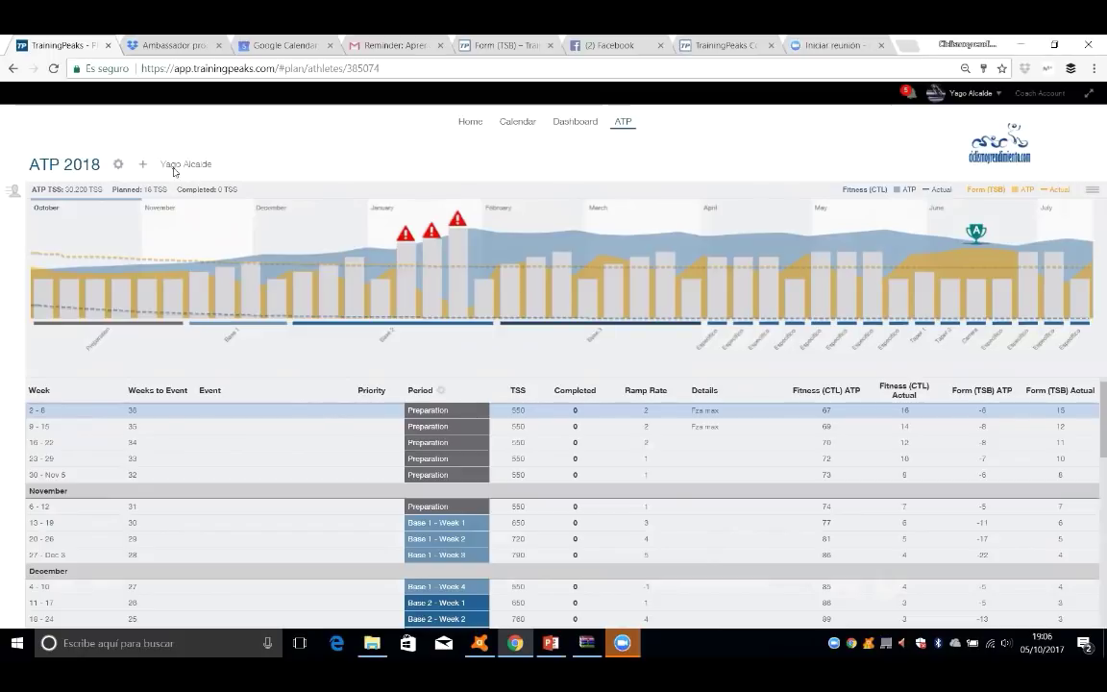
click(118, 168)
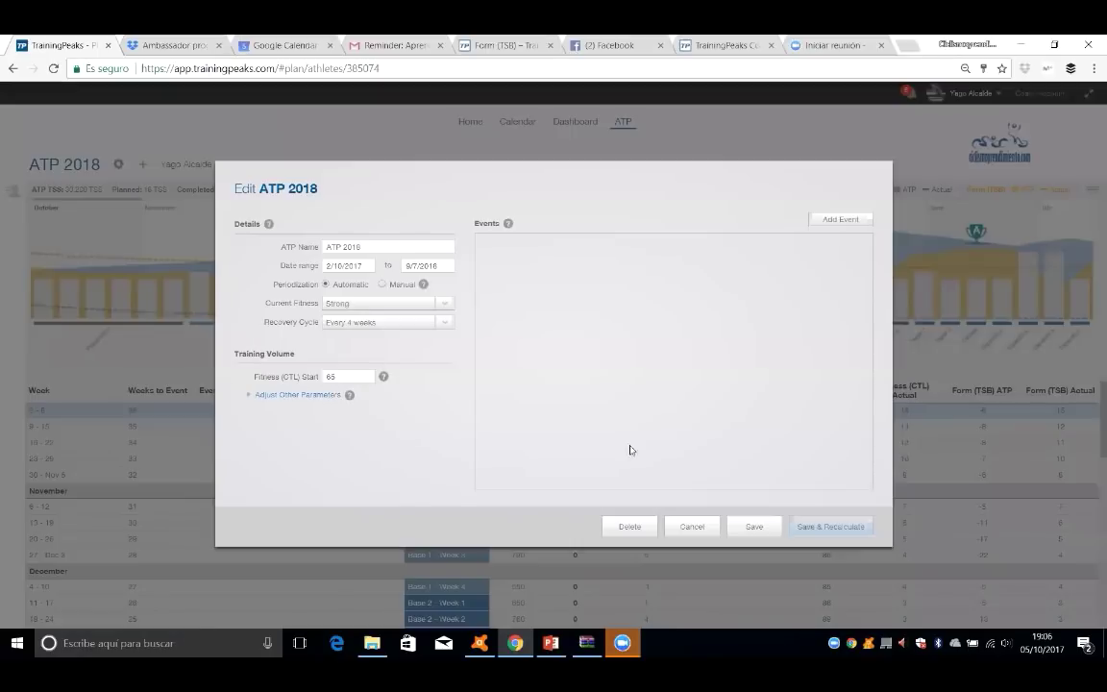
click(630, 527)
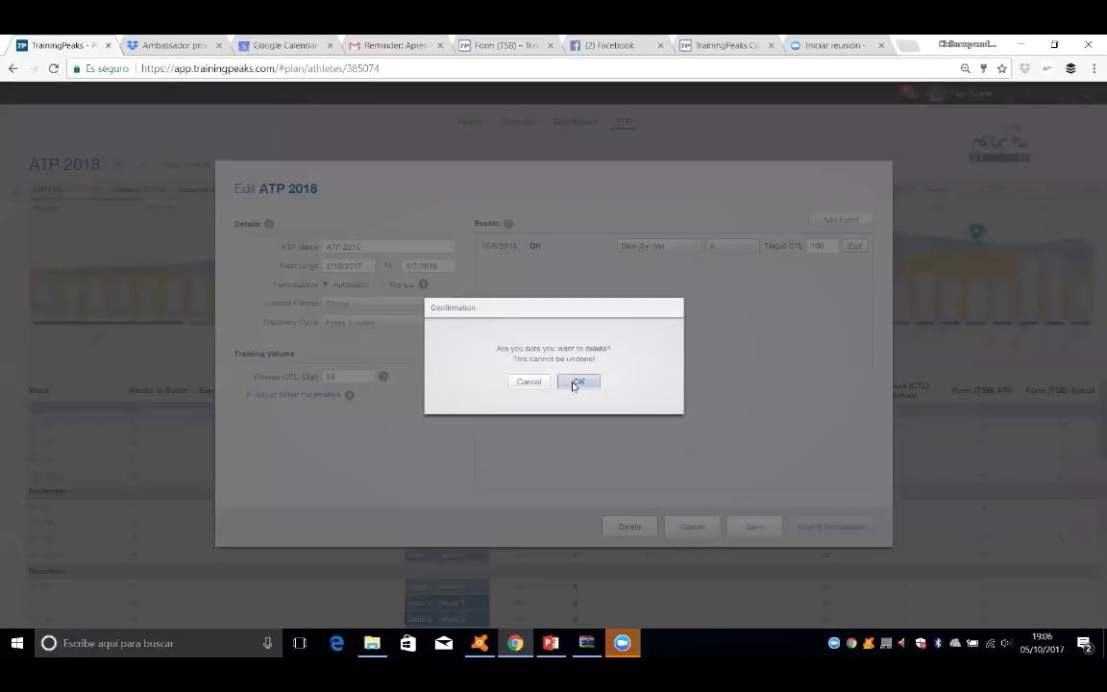
click(571, 383)
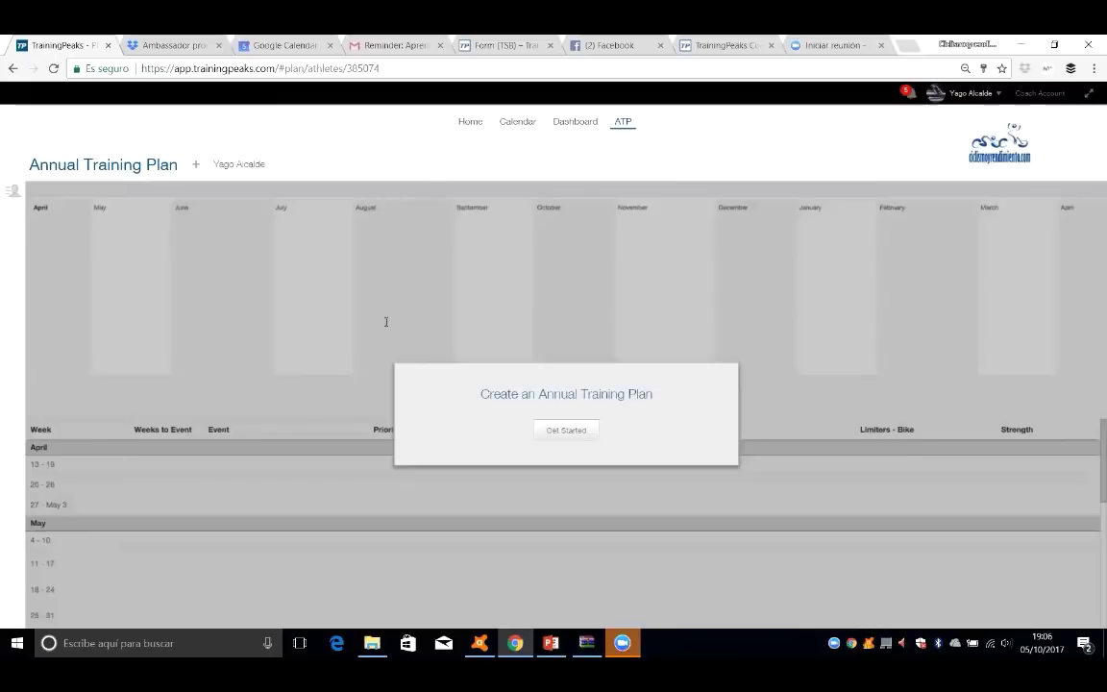
Start a new annual training plan using the TSS Event Fitness (CTL) methodology, with 9/10/2017 as the start date.
click(567, 433)
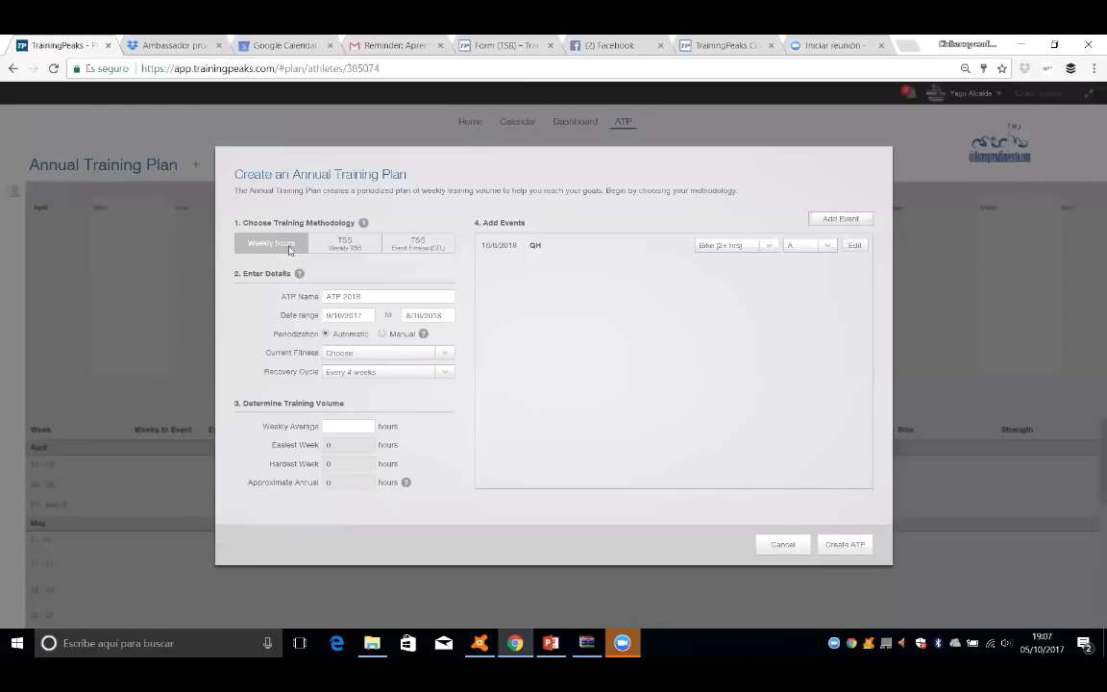
click(418, 248)
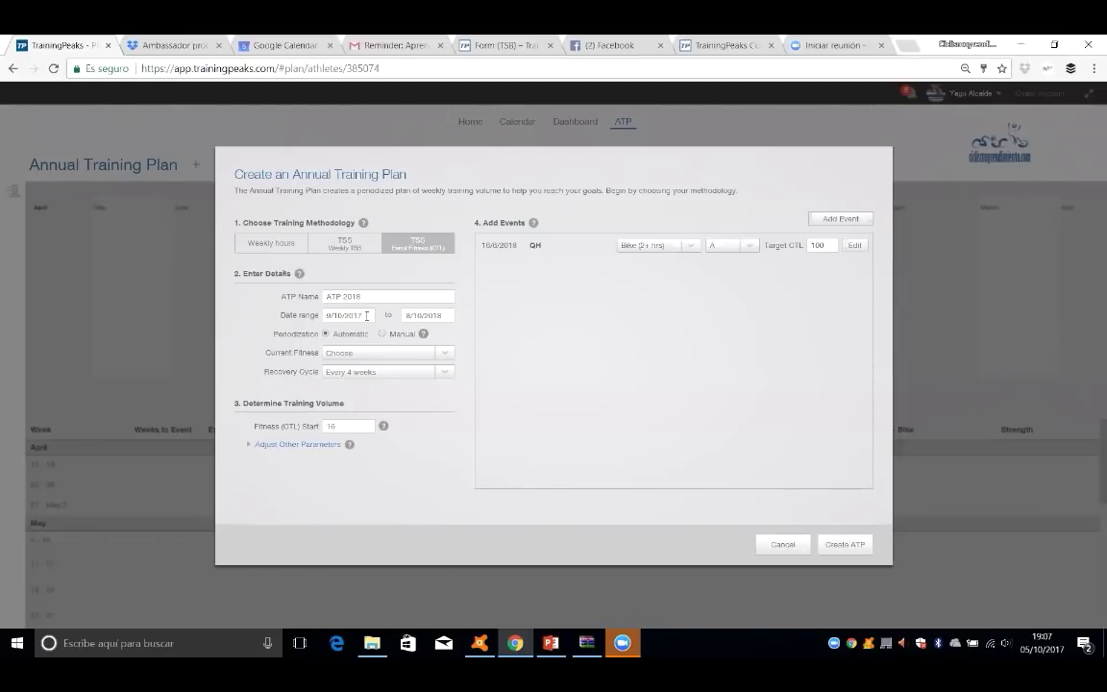
click(366, 316)
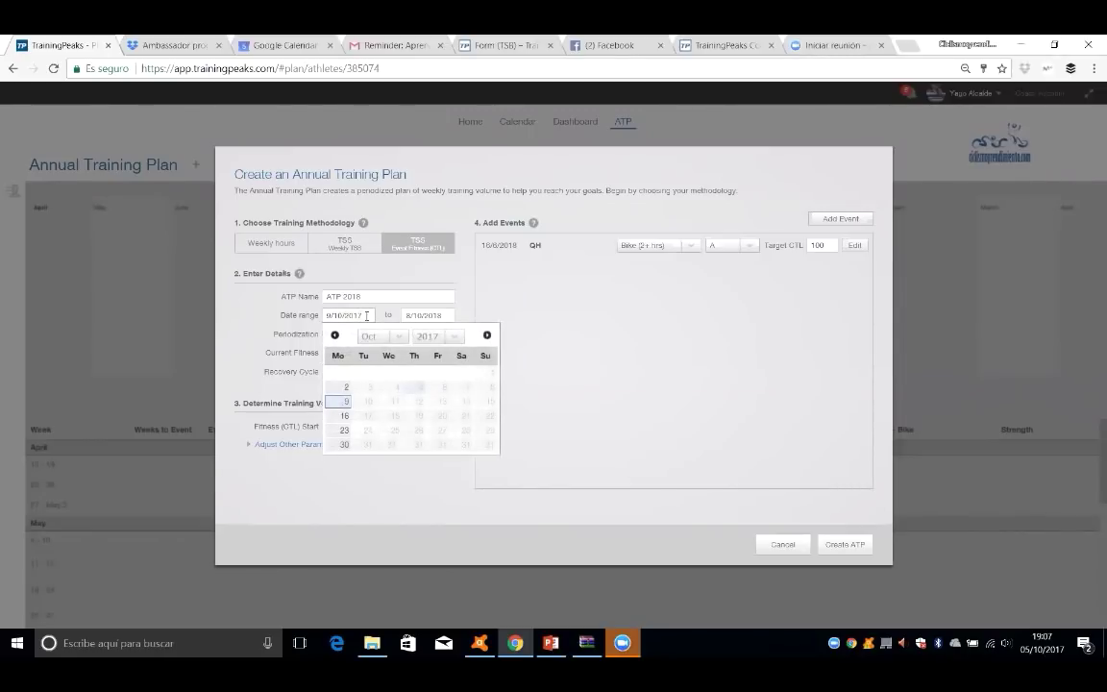
click(338, 407)
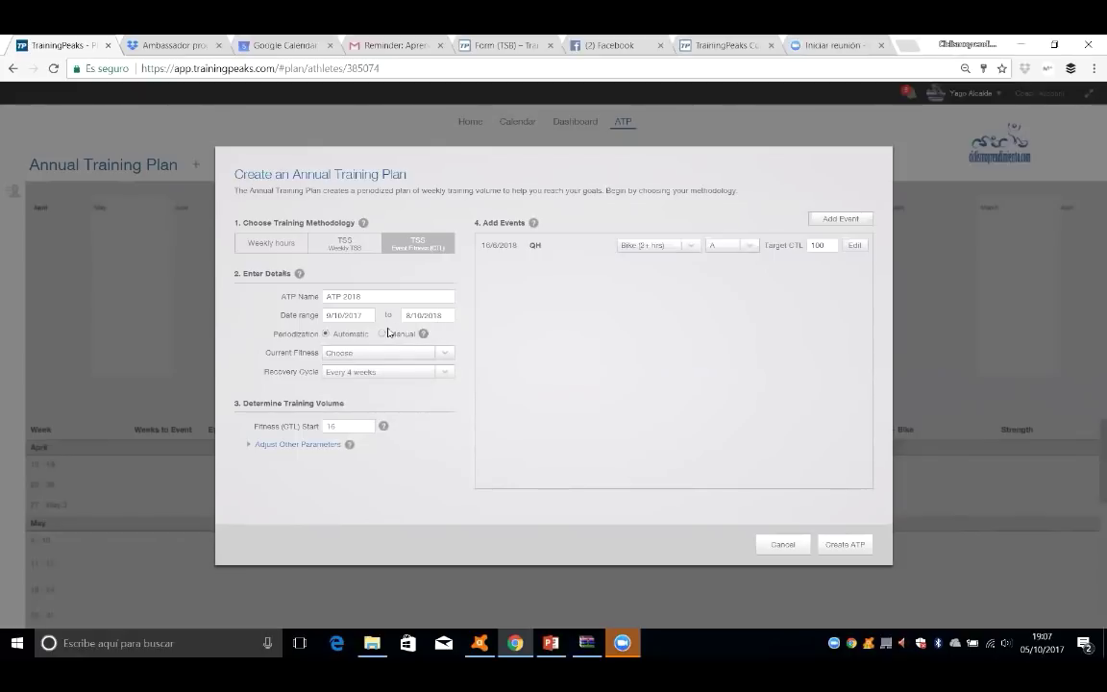
Set the plan's current fitness to Weak and its recovery cycle to every 4 weeks.
click(445, 354)
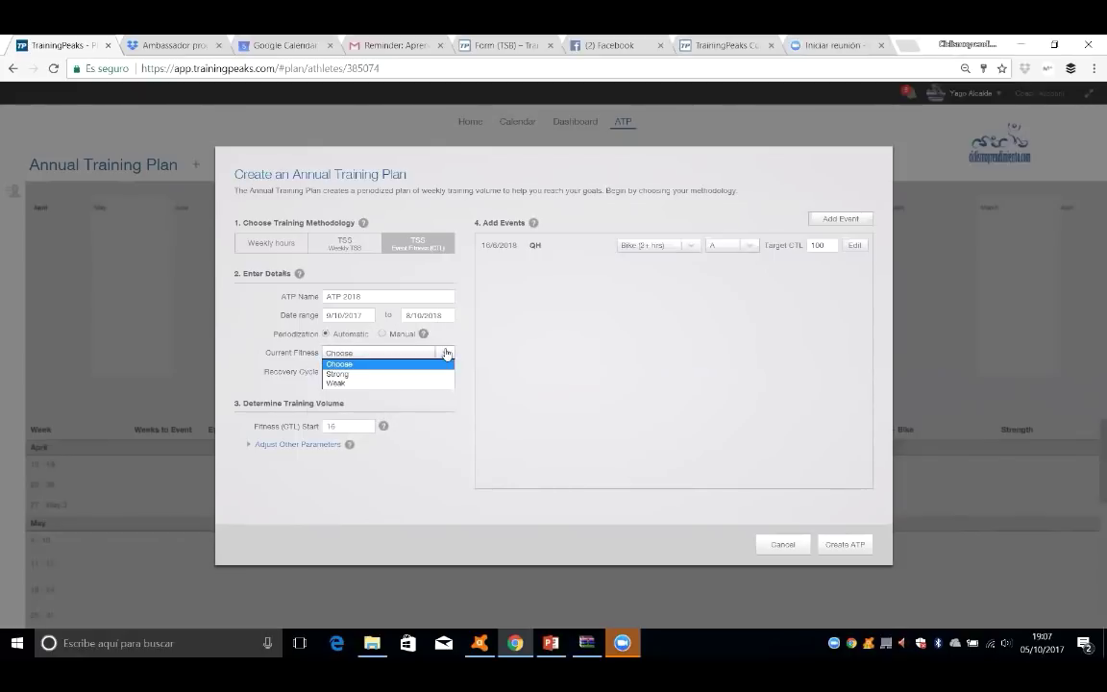
click(353, 383)
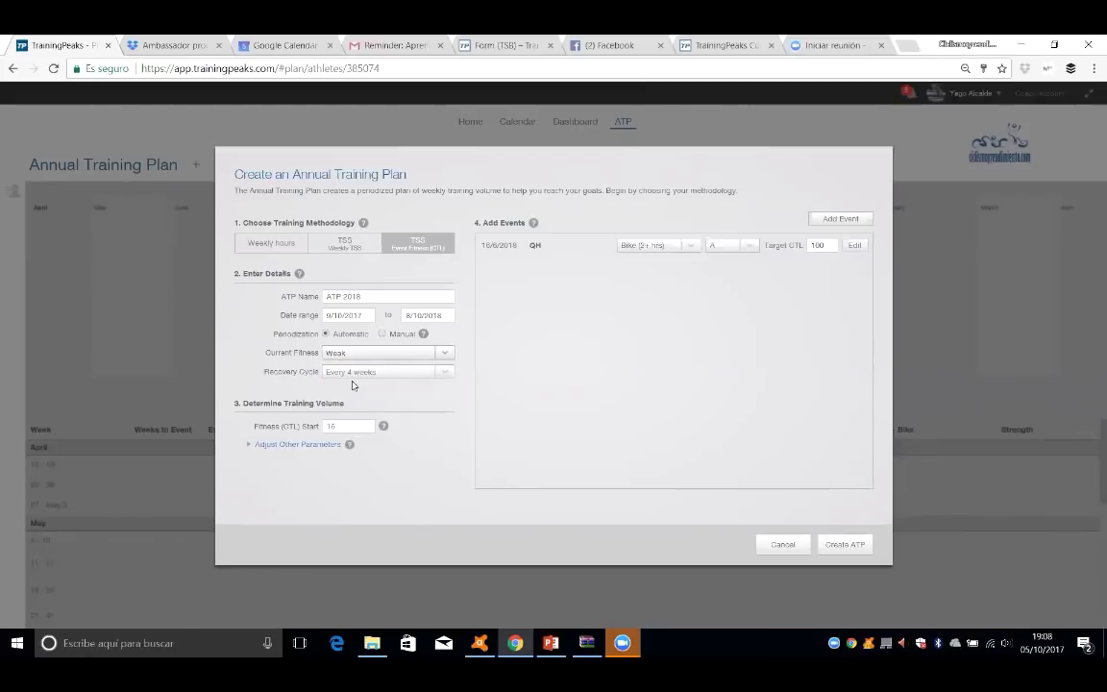
click(446, 376)
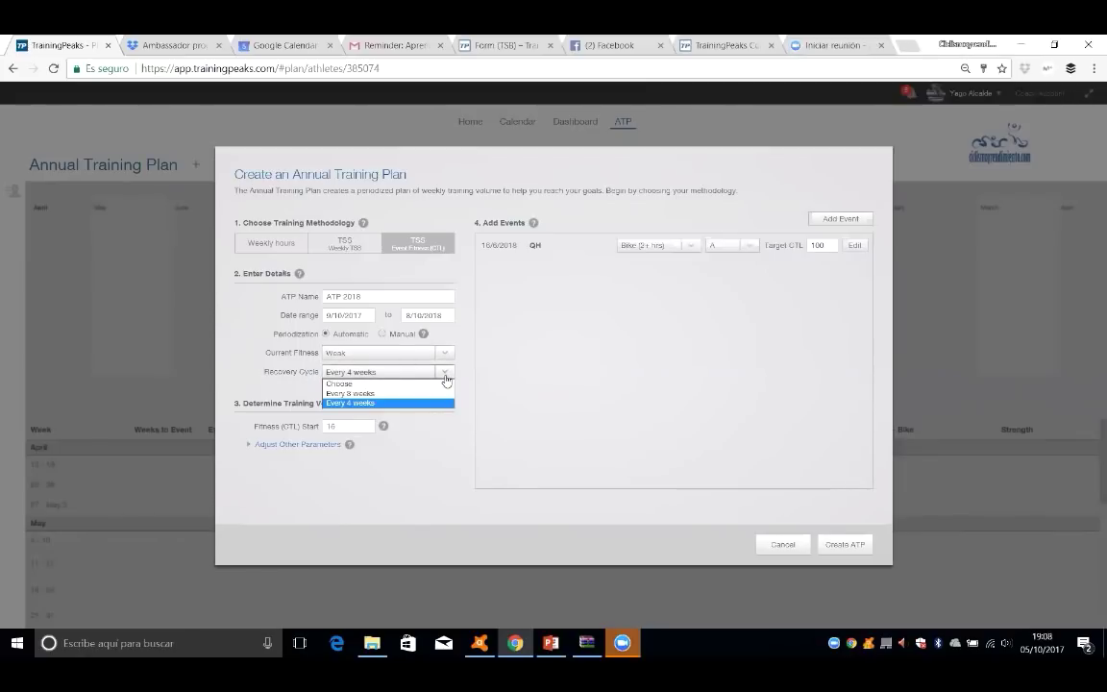
click(370, 406)
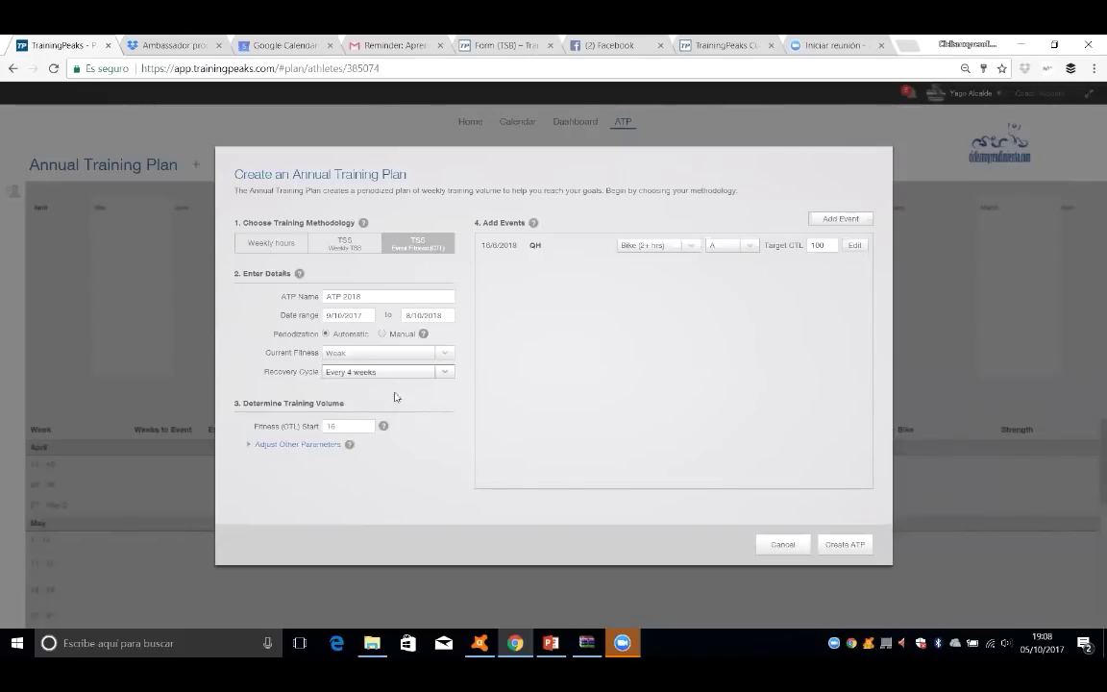
Keep the QH event as Bike (2+ hrs) with priority A, set its target CTL to 80, and create the plan.
mouse_move(343, 427)
click(693, 246)
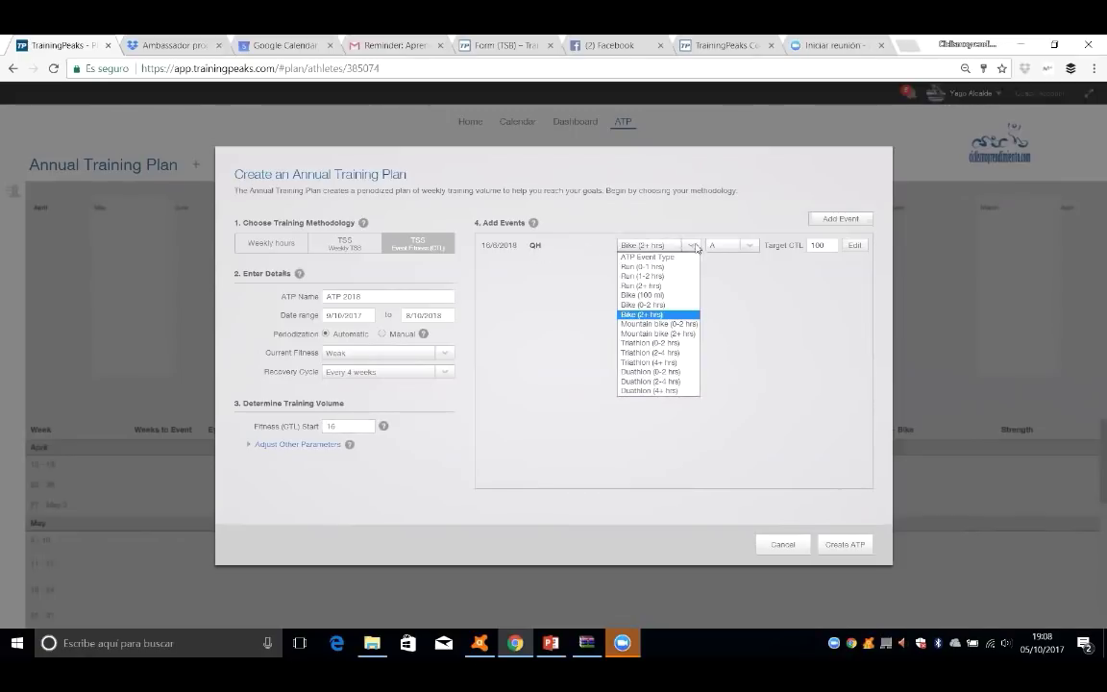
click(660, 314)
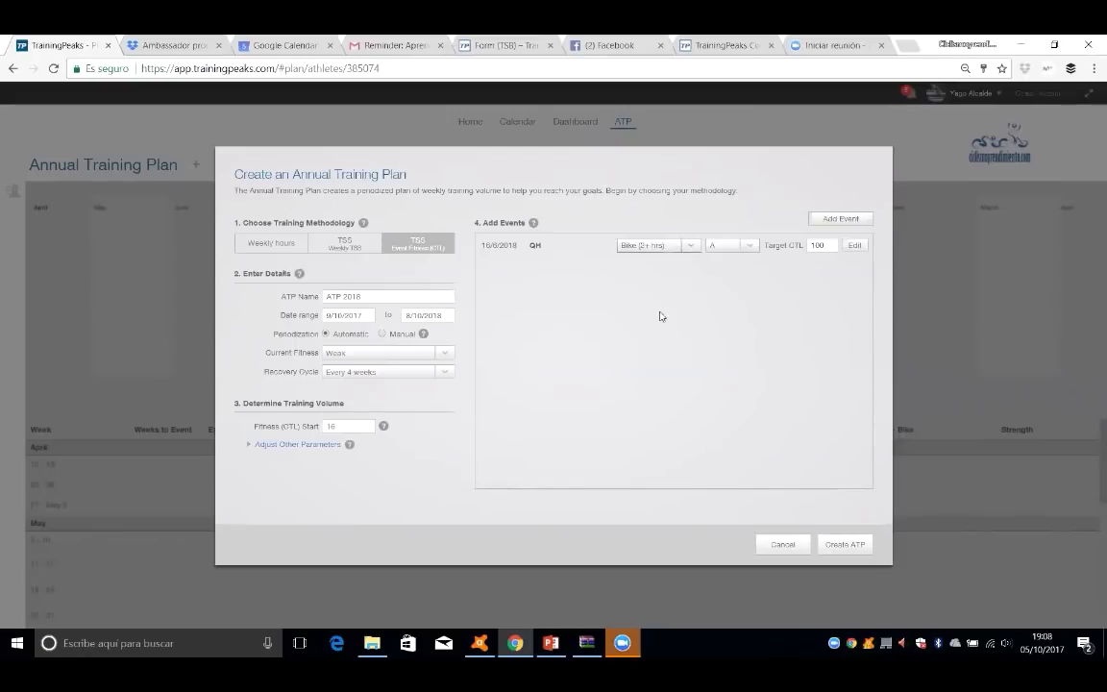
click(749, 247)
click(727, 268)
double_click(816, 246)
key(BackSpace)
text(80)
click(844, 545)
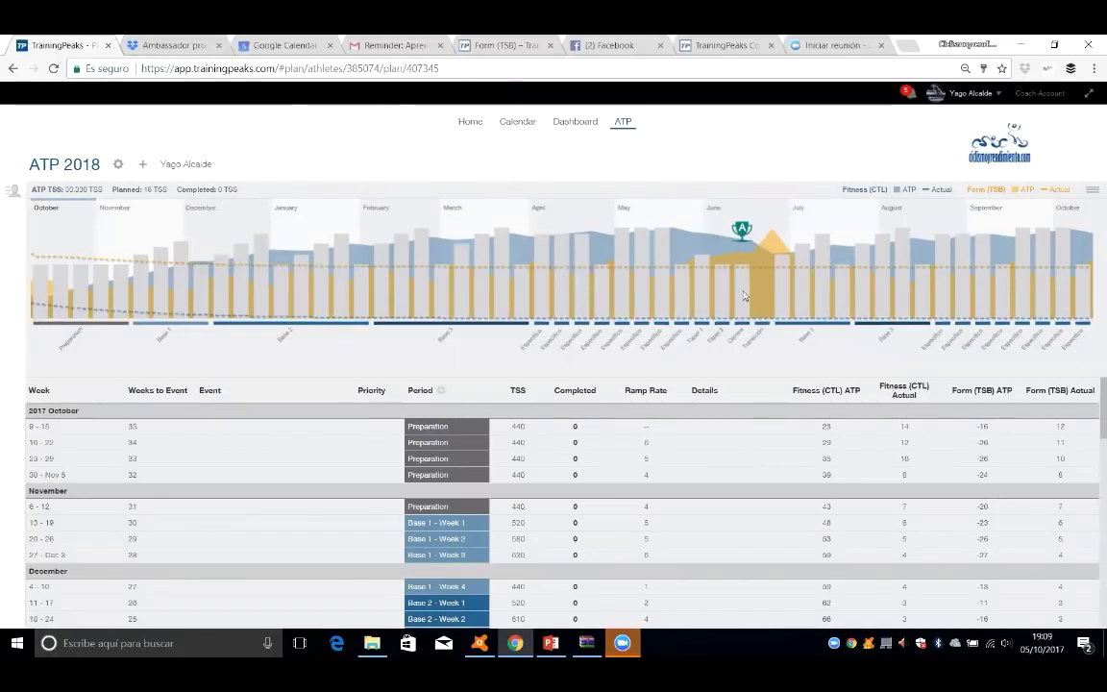
Examine the new plan's chart and the weekly table's periods, from the preparation weeks through the June race and transition.
mouse_move(743, 295)
mouse_move(705, 265)
scroll(375, 481, down, 5)
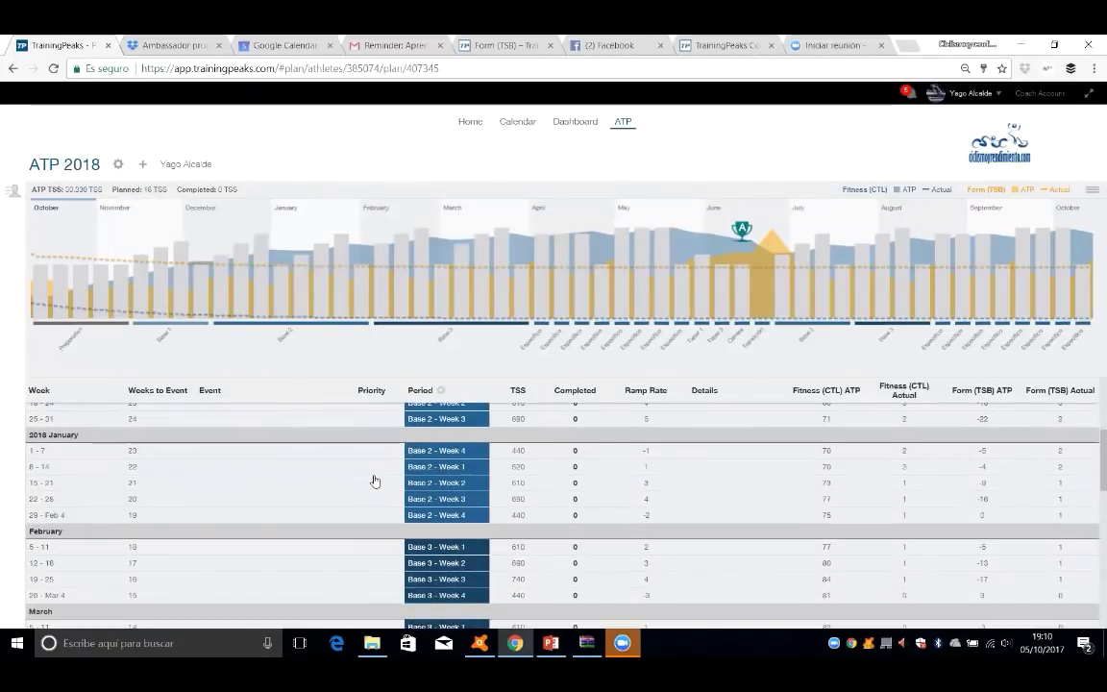
scroll(375, 480, up, 5)
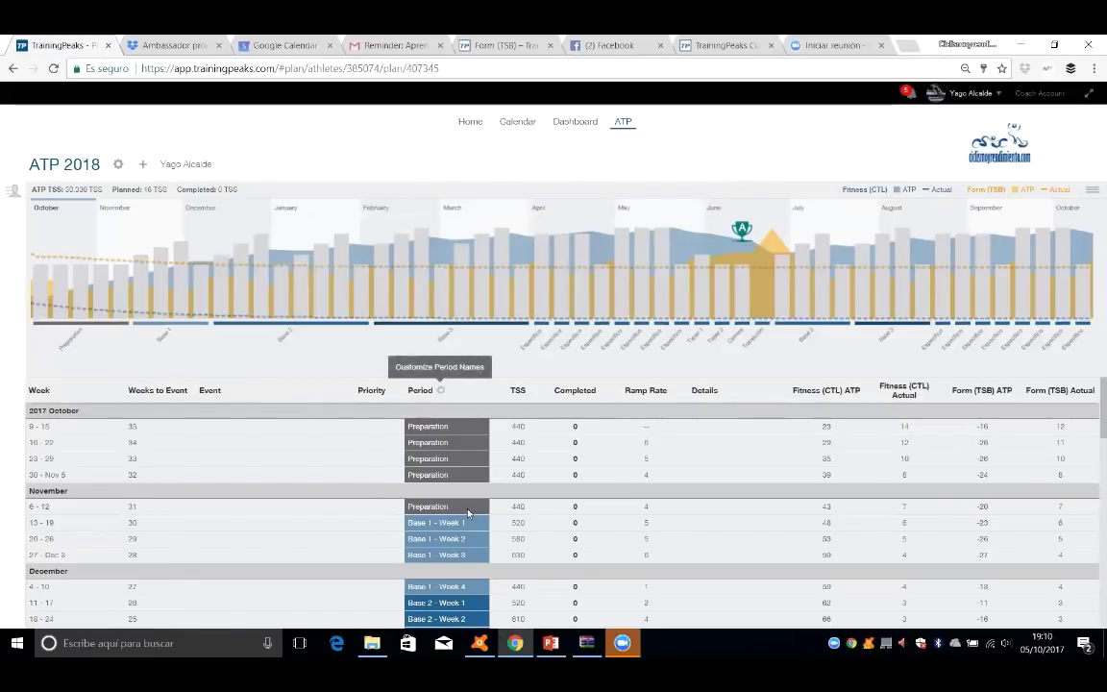
scroll(467, 513, down, 15)
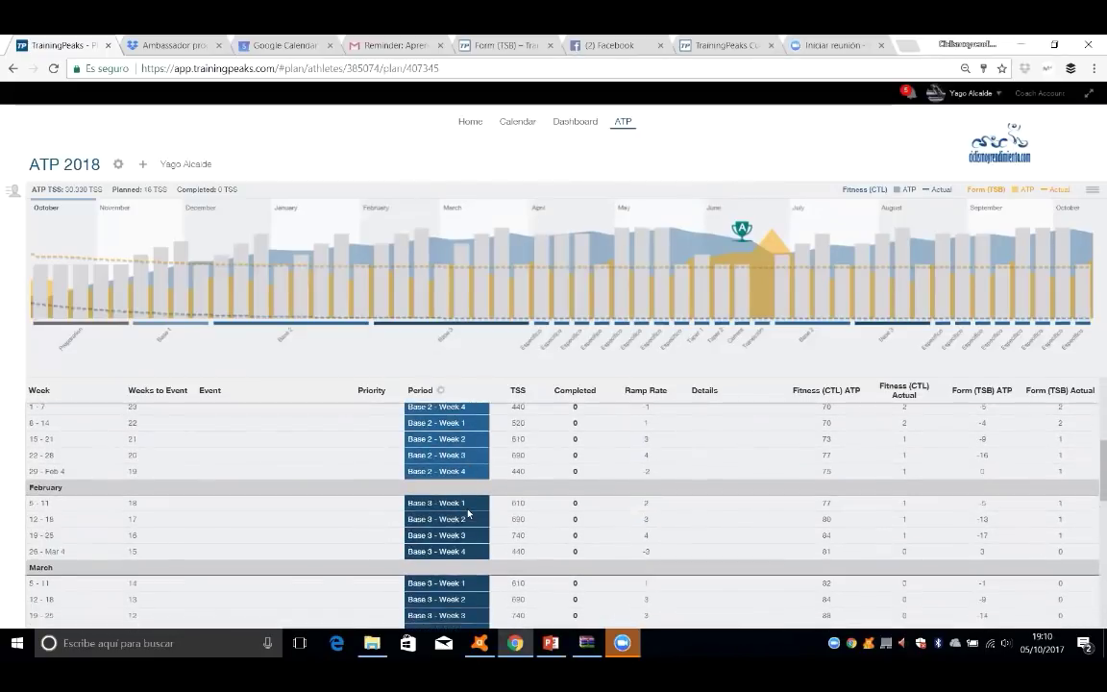
scroll(468, 513, down, 4)
scroll(468, 519, up, 10)
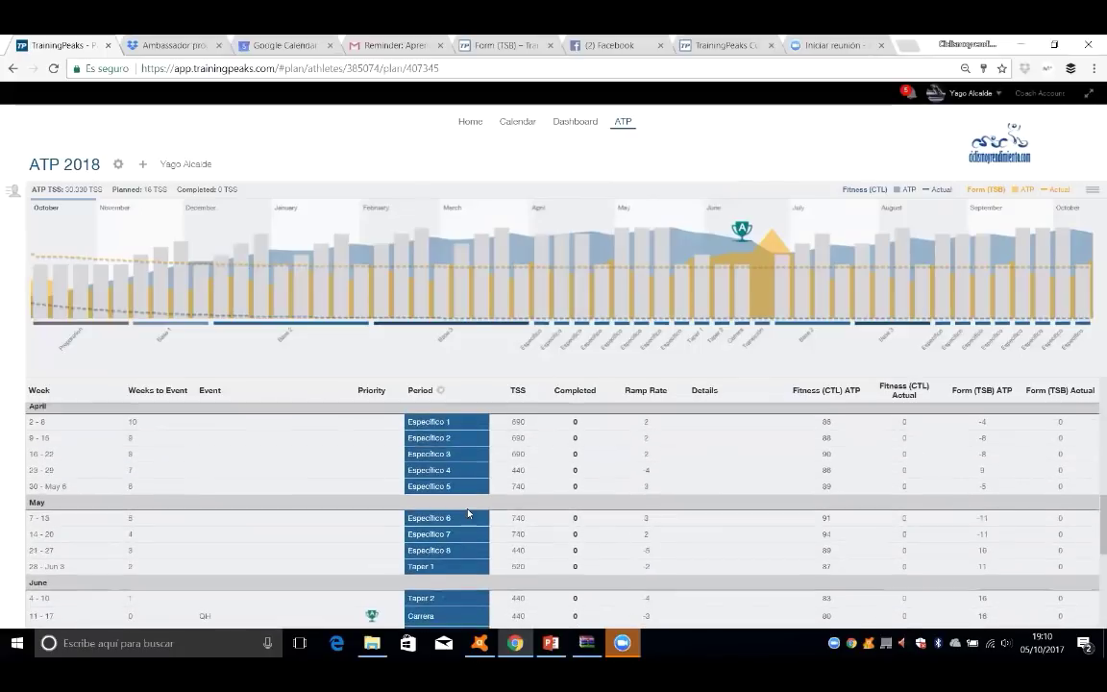
scroll(467, 525, down, 5)
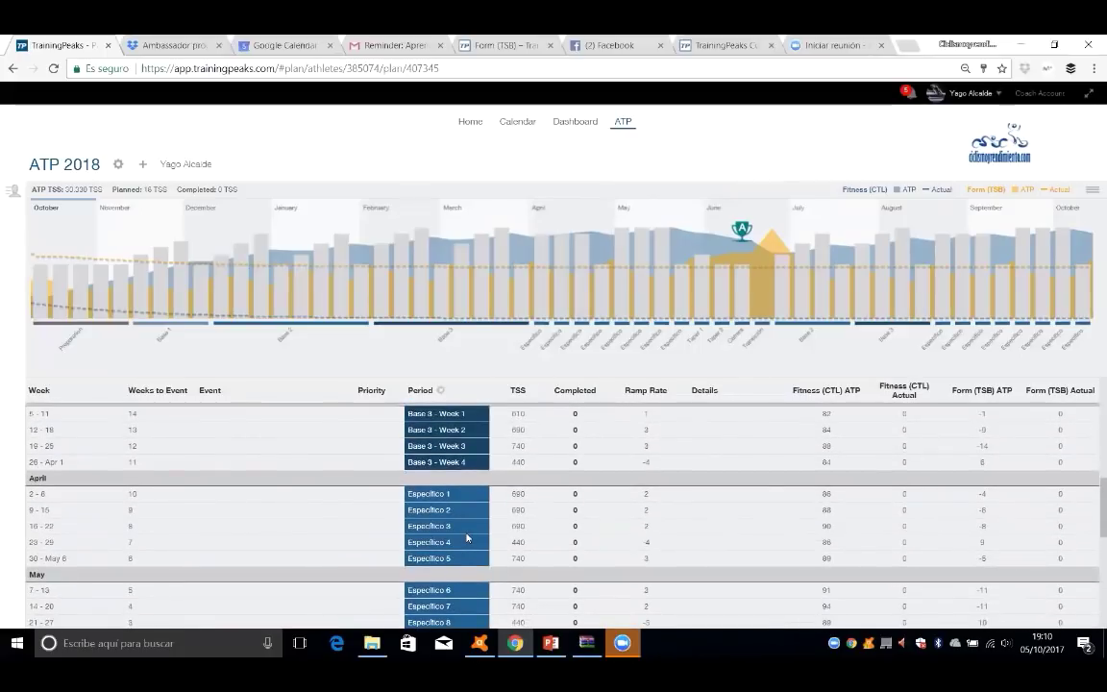
scroll(468, 533, up, 5)
scroll(468, 538, up, 5)
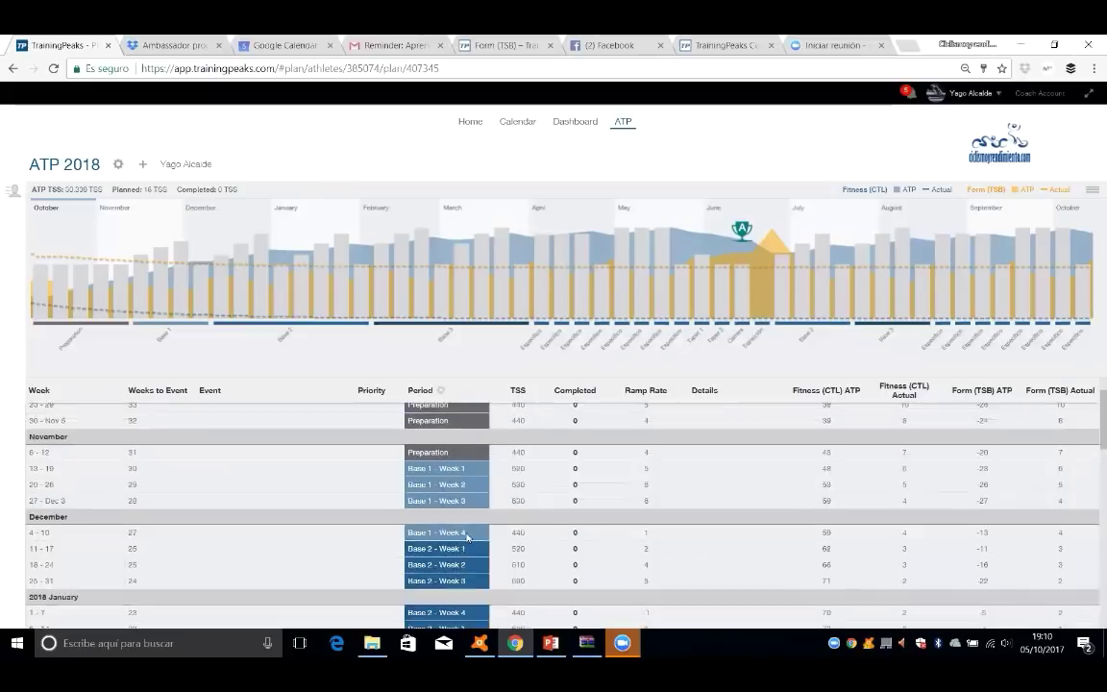
scroll(468, 538, down, 10)
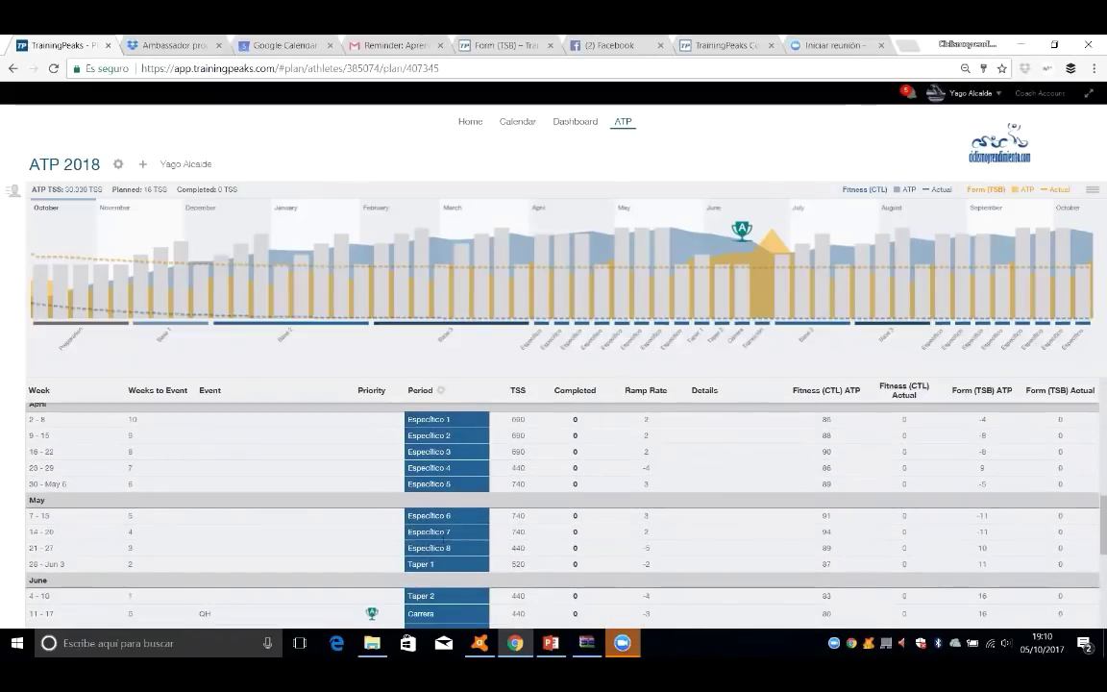
scroll(452, 585, down, 3)
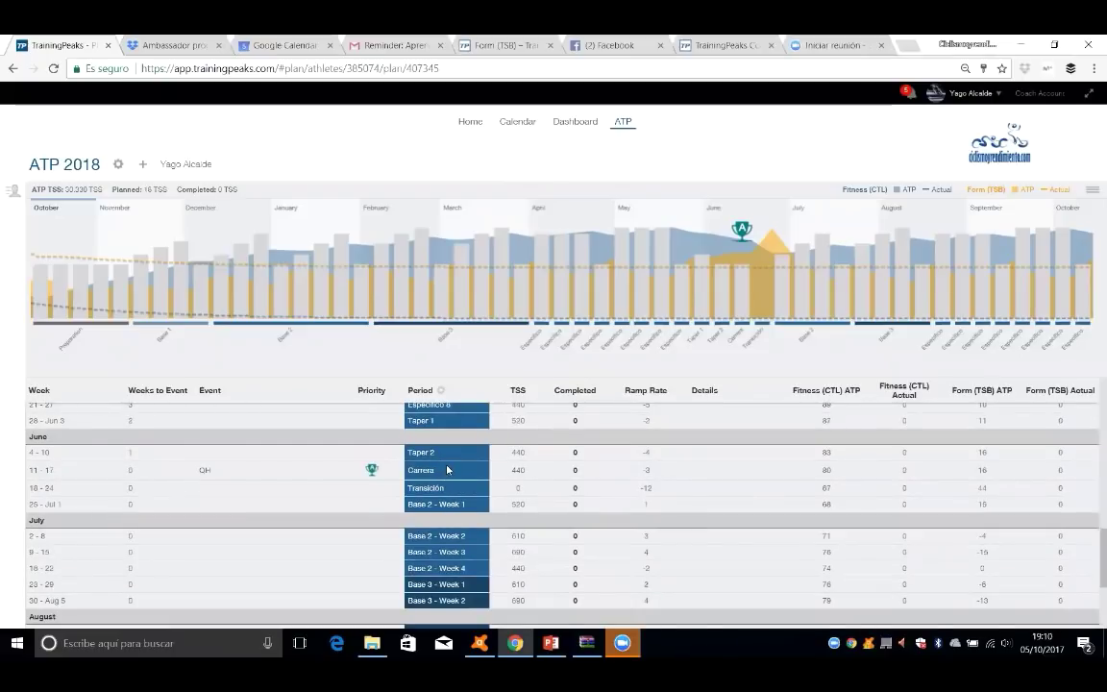
scroll(446, 470, up, 5)
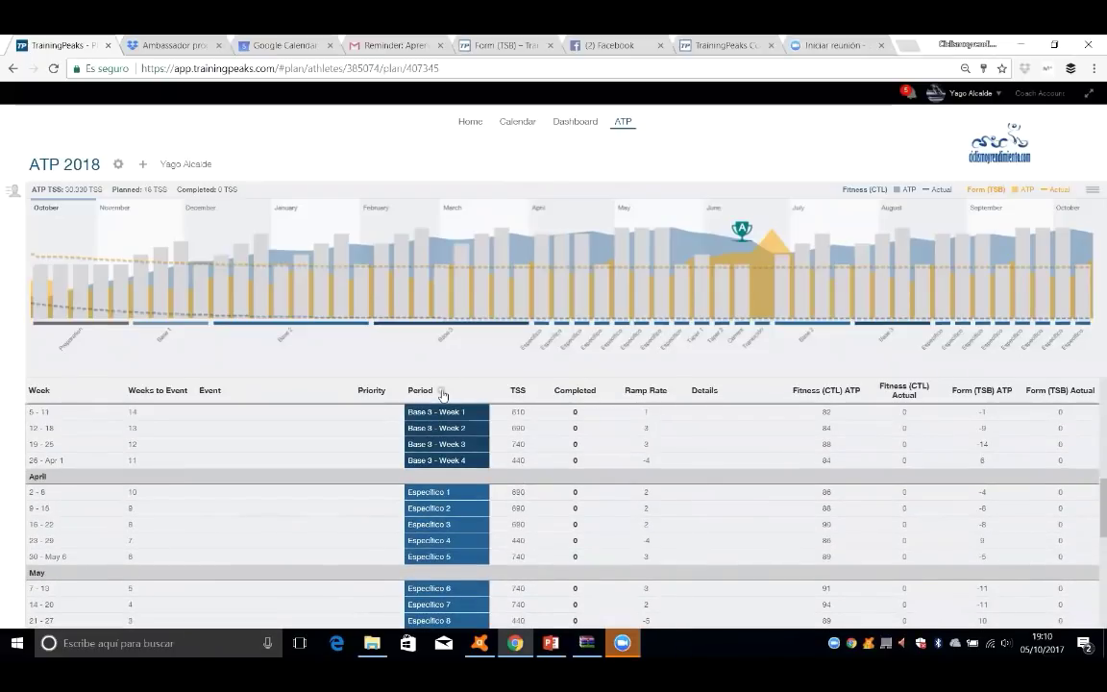
Review the custom period names for the annual training plan in the coach account settings, and leave without saving.
click(442, 393)
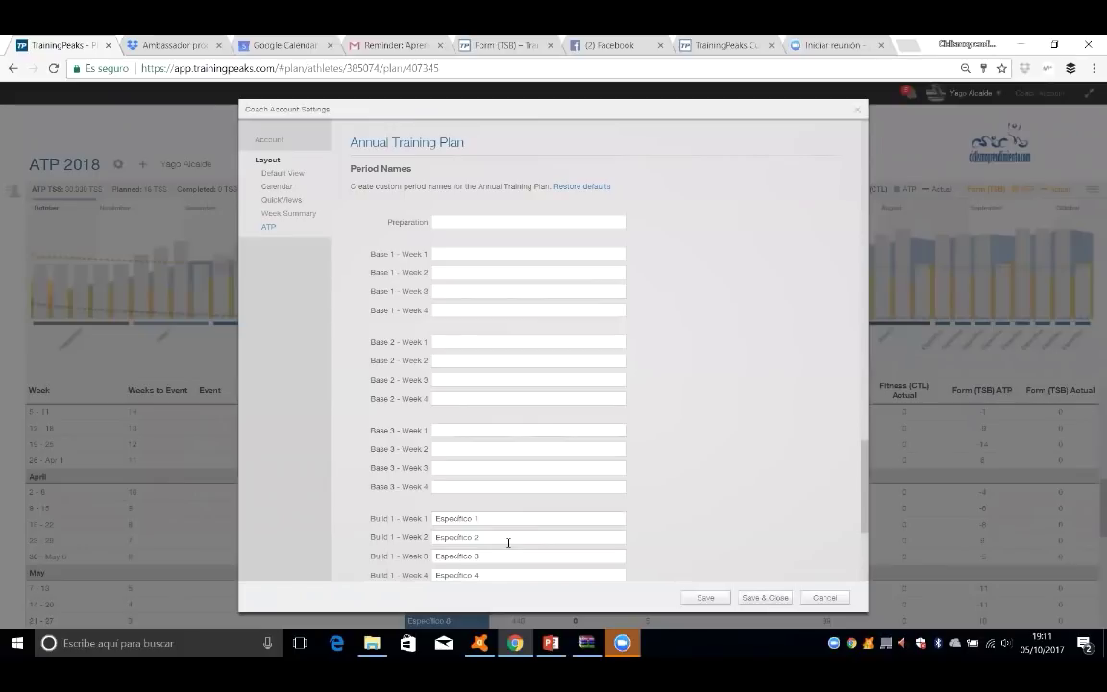
scroll(508, 543, down, 3)
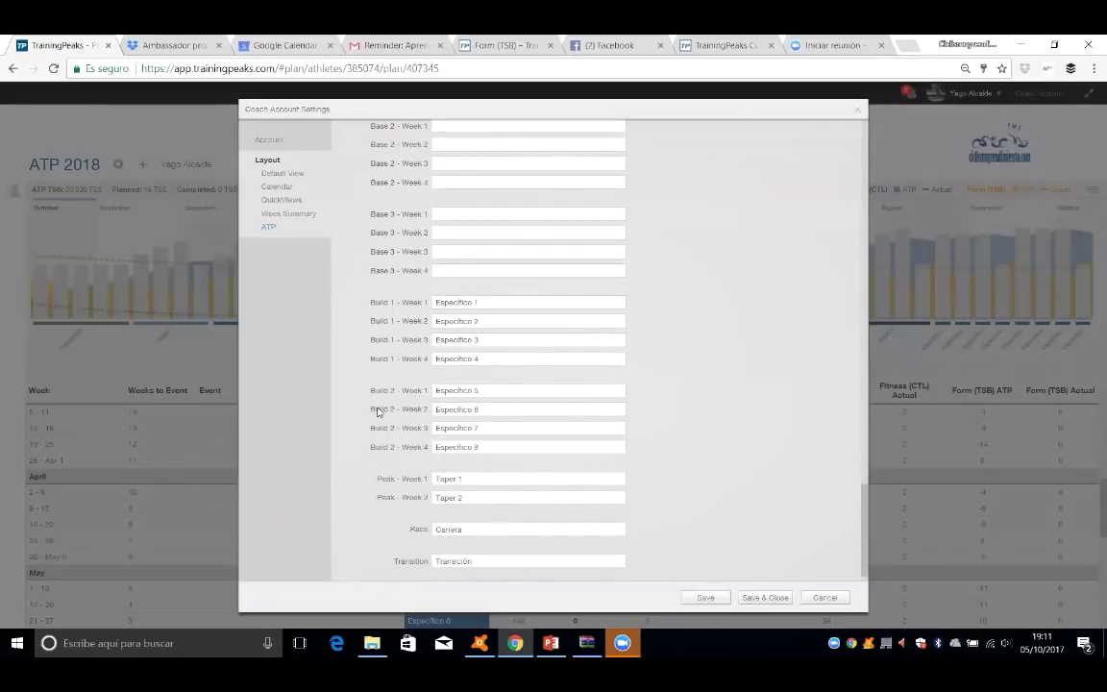
scroll(447, 440, up, 10)
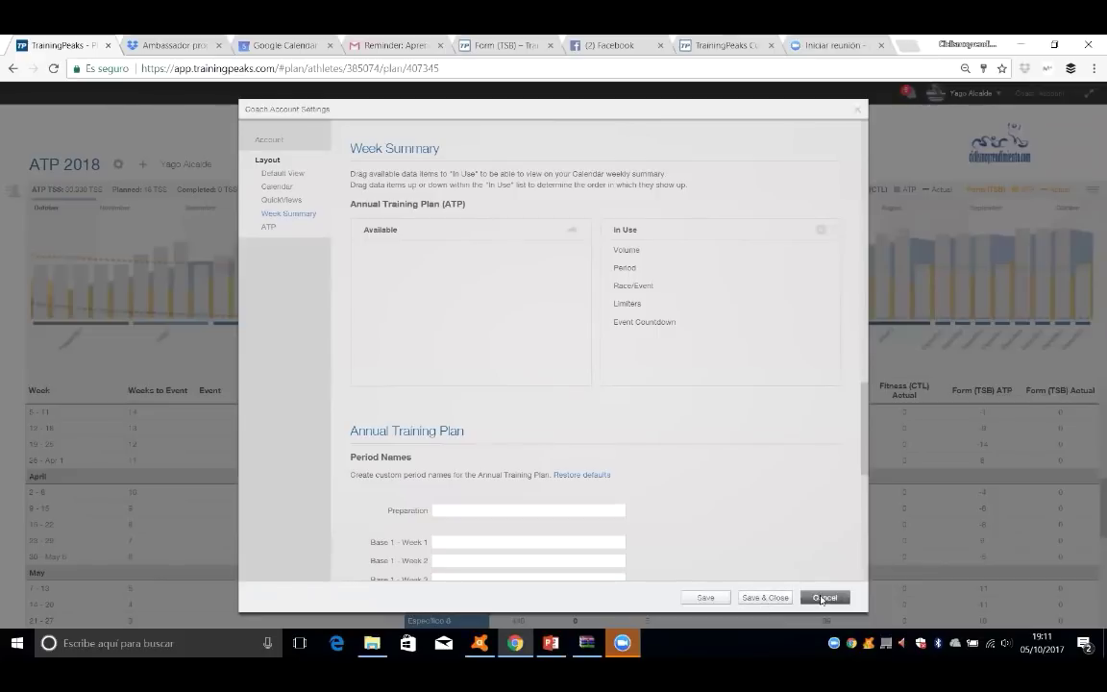
key(Escape)
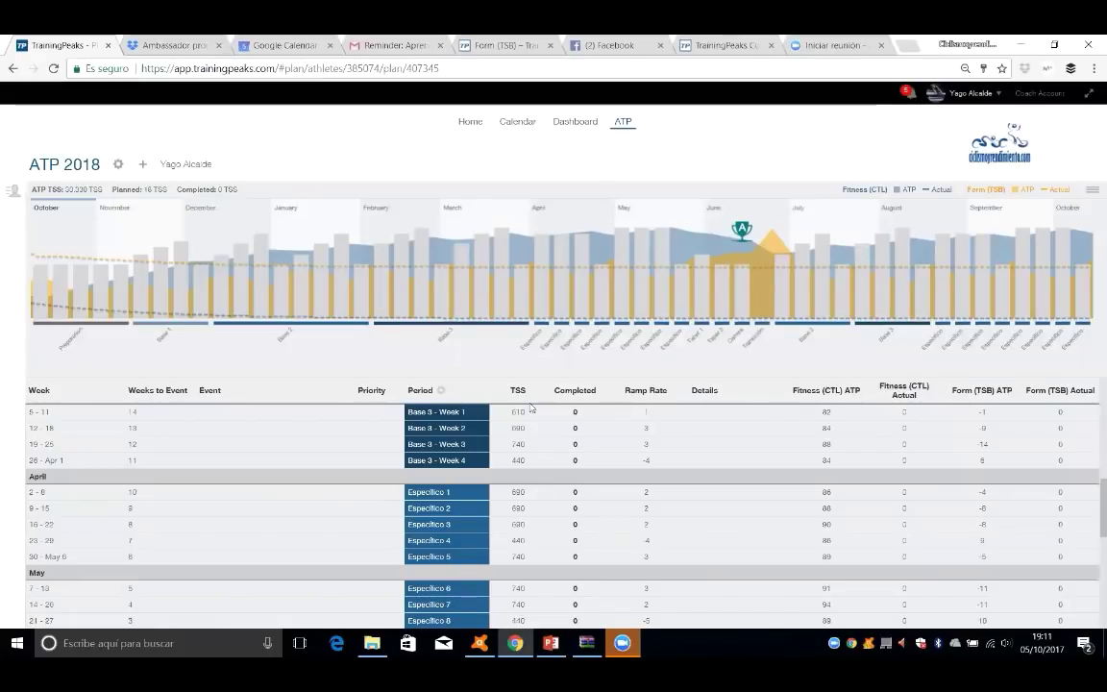
Adjust weekly TSS bars in the plan chart, raising the first January week (Base 2 - Week 4), and apply the edits.
scroll(528, 461, down, 2)
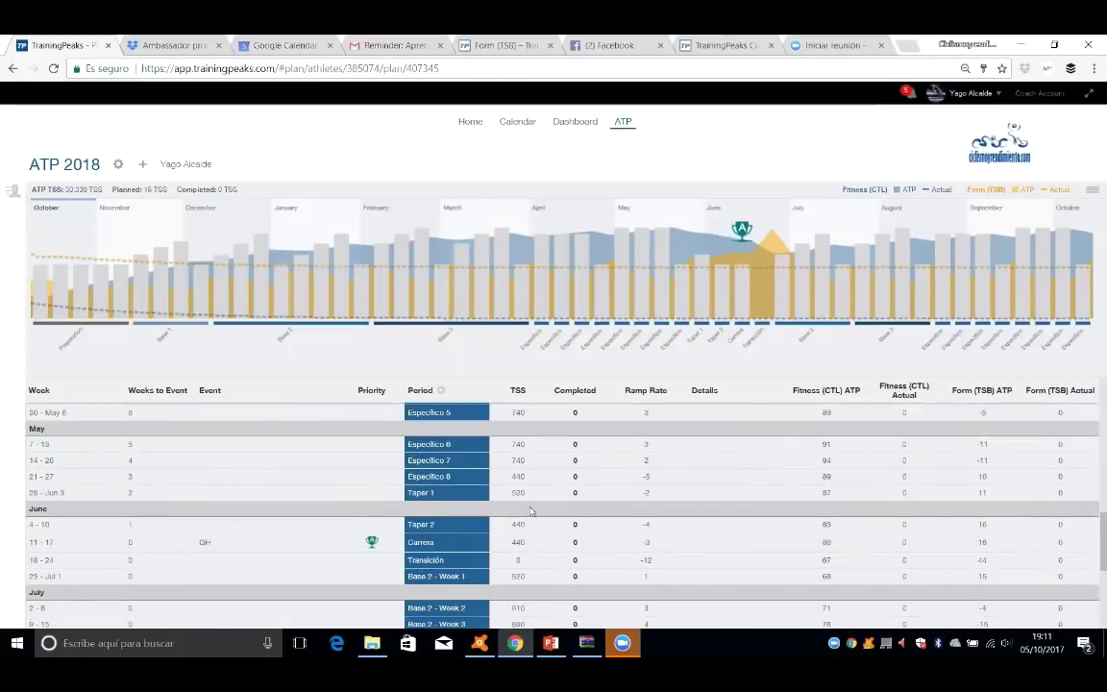
mouse_move(419, 229)
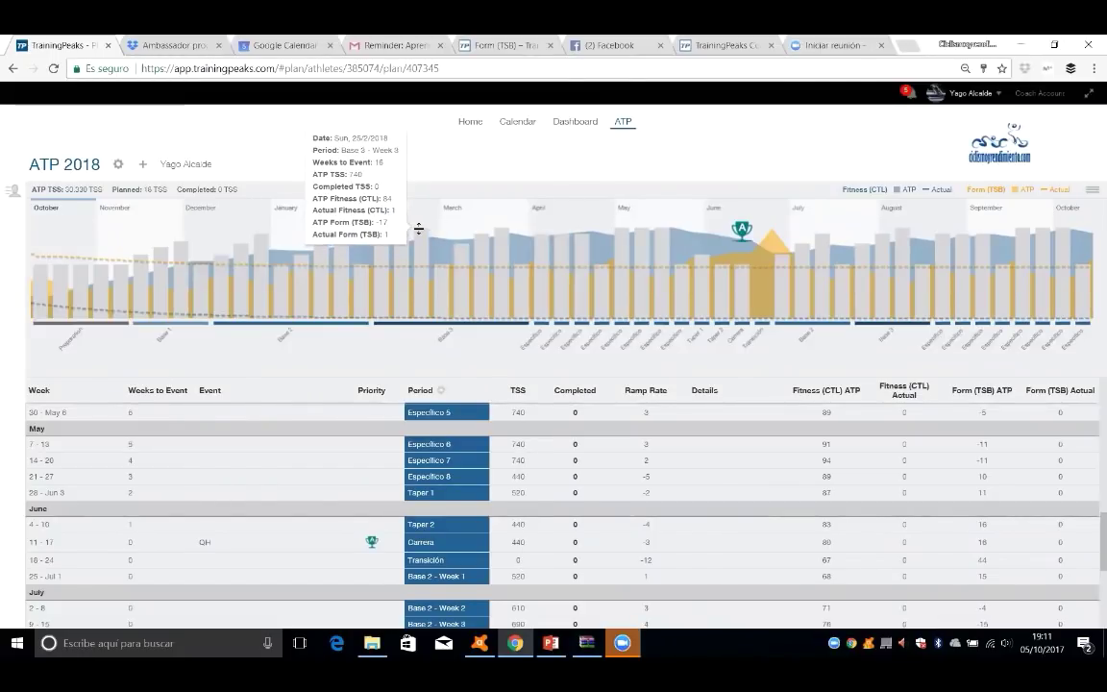
mouse_move(419, 229)
mouse_down()
mouse_move(422, 299)
mouse_move(420, 227)
mouse_up()
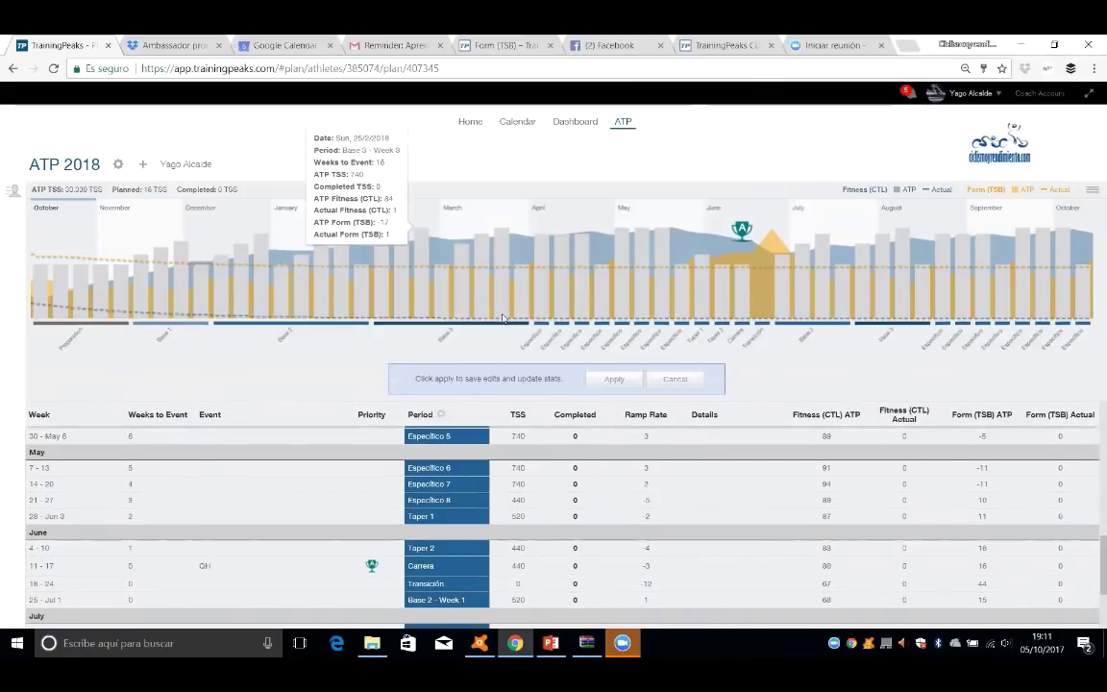
click(617, 378)
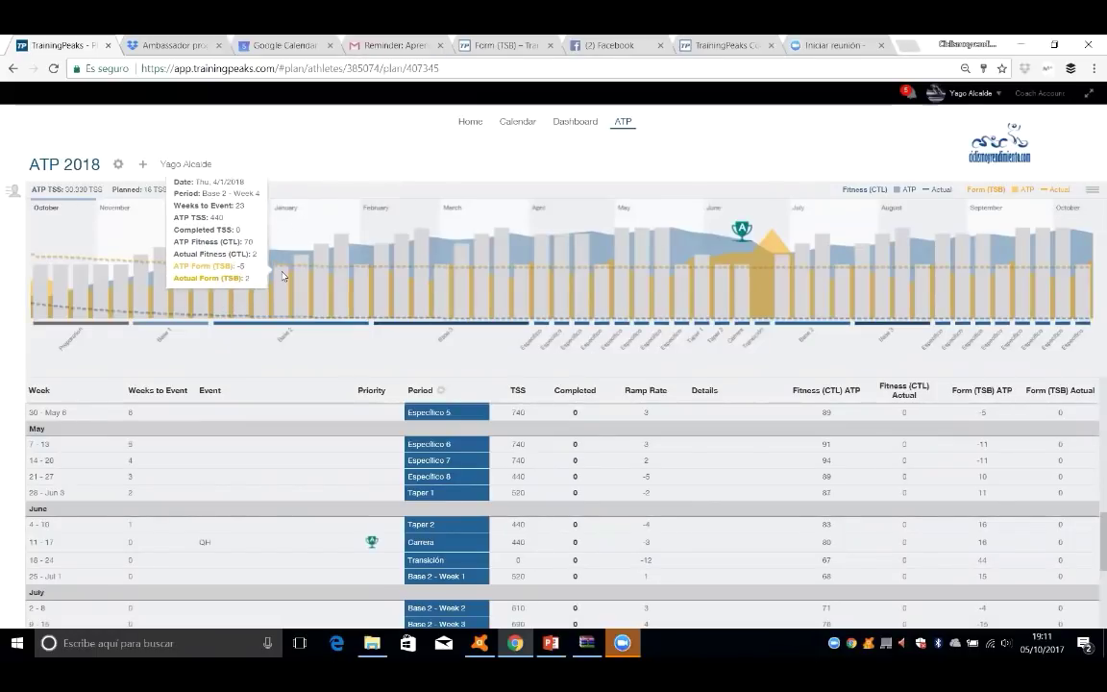
mouse_move(259, 262)
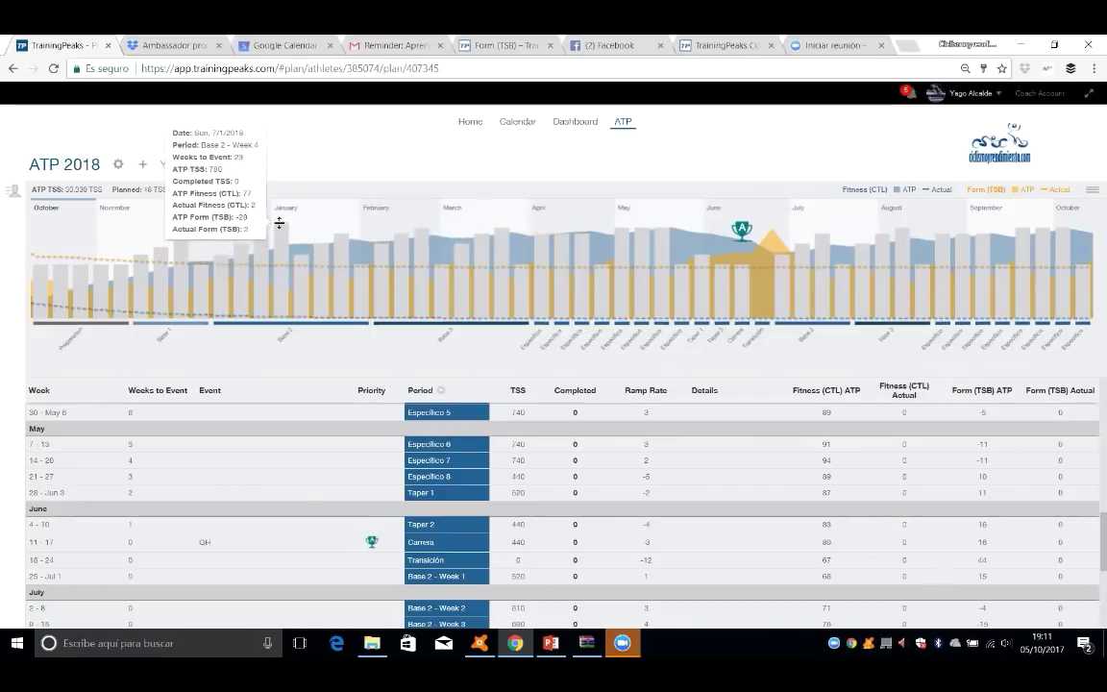
drag(279, 223, 301, 247)
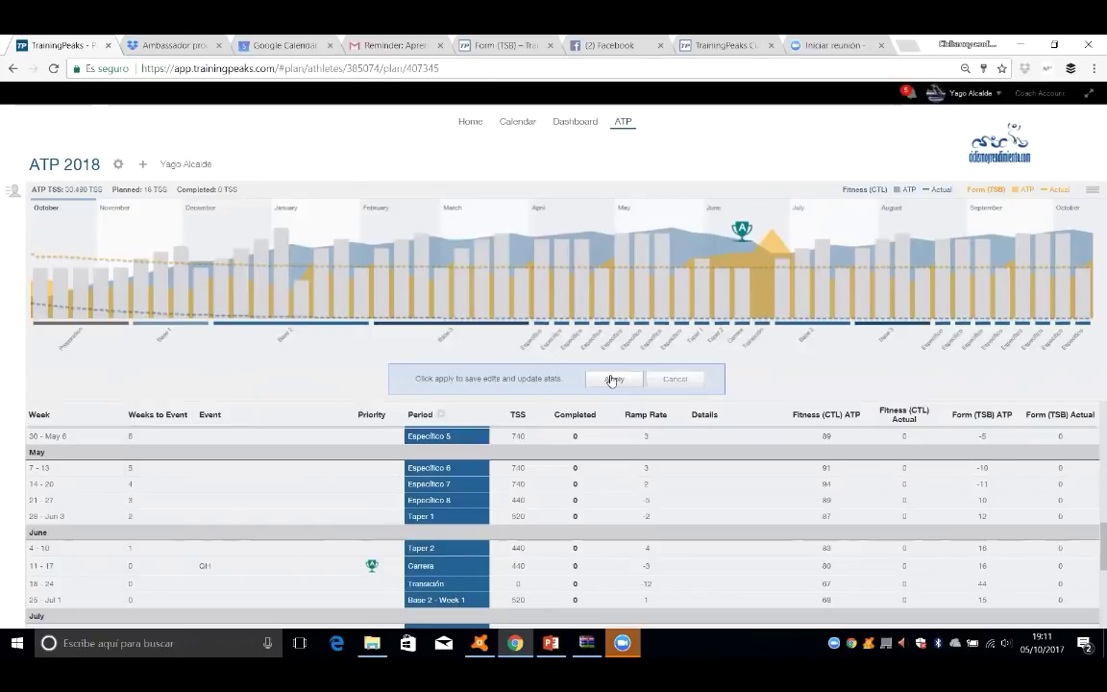
click(611, 380)
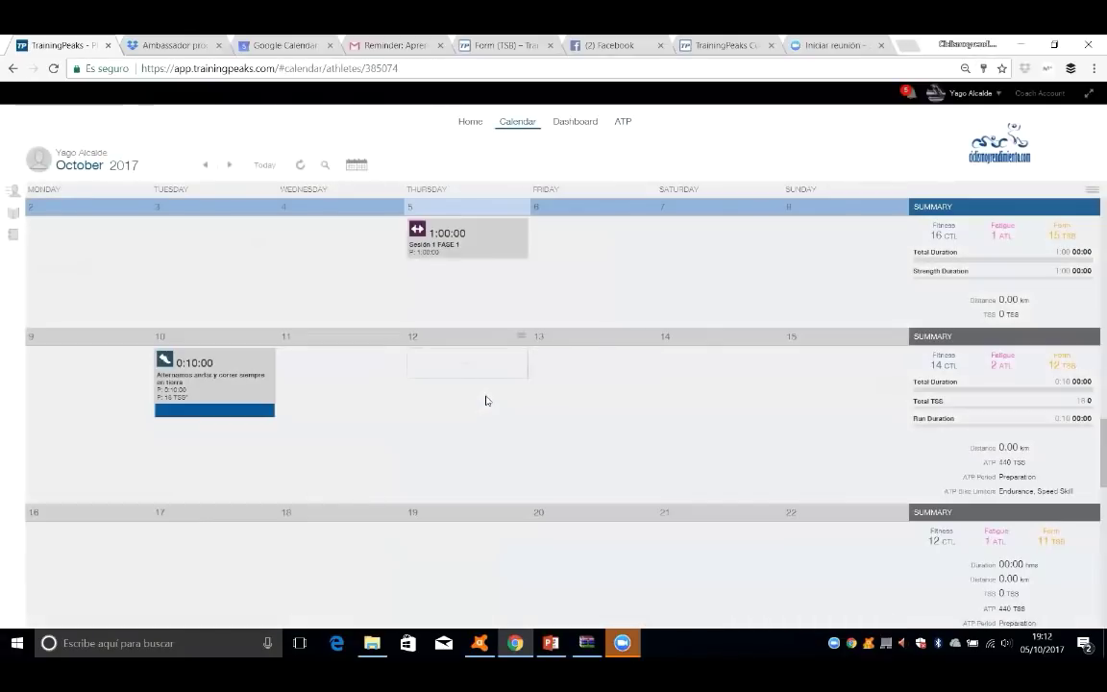
Review the athlete's calendar, comparing the October 2017 weeks with the completed workouts of May to August 2017.
scroll(487, 401, down, 3)
scroll(487, 401, up, 3)
scroll(487, 401, up, 15)
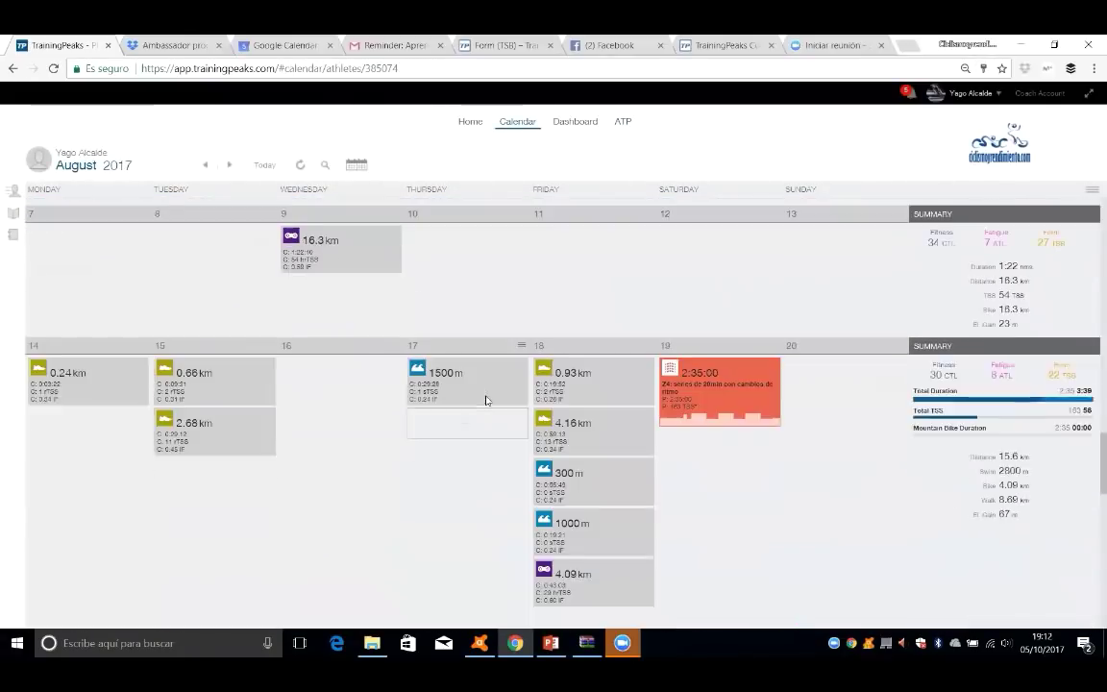
scroll(487, 402, up, 10)
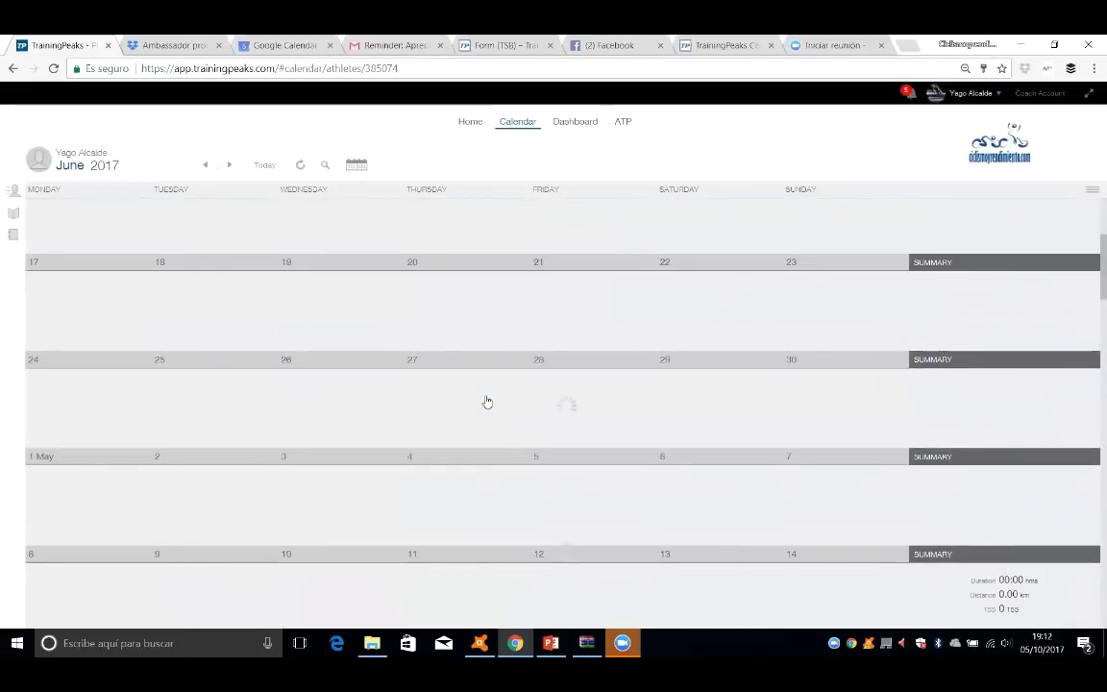
scroll(487, 401, down, 5)
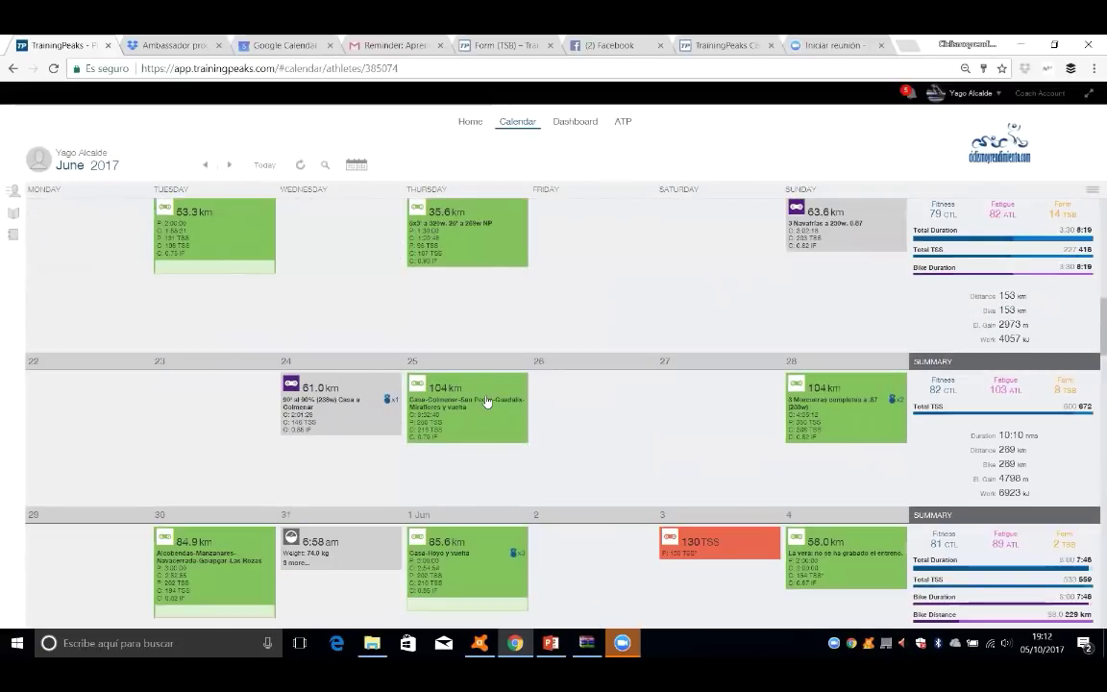
scroll(487, 402, down, 3)
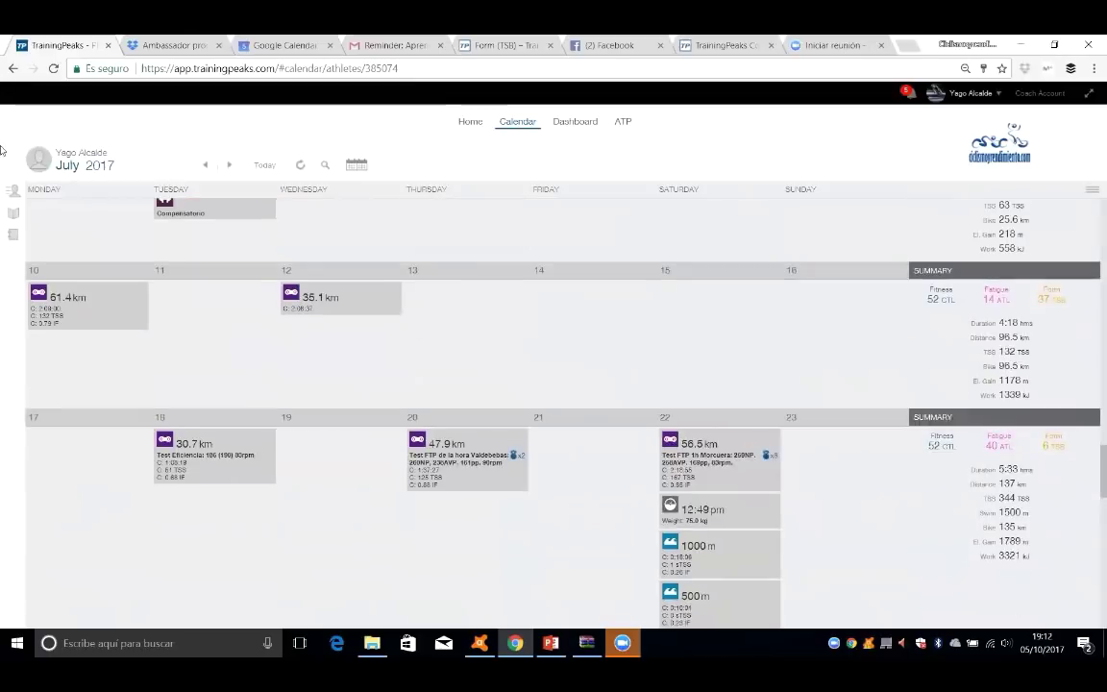
Open the calendar of the second athlete in the athlete library and go to the week of 5 to 11 June 2017.
click(12, 190)
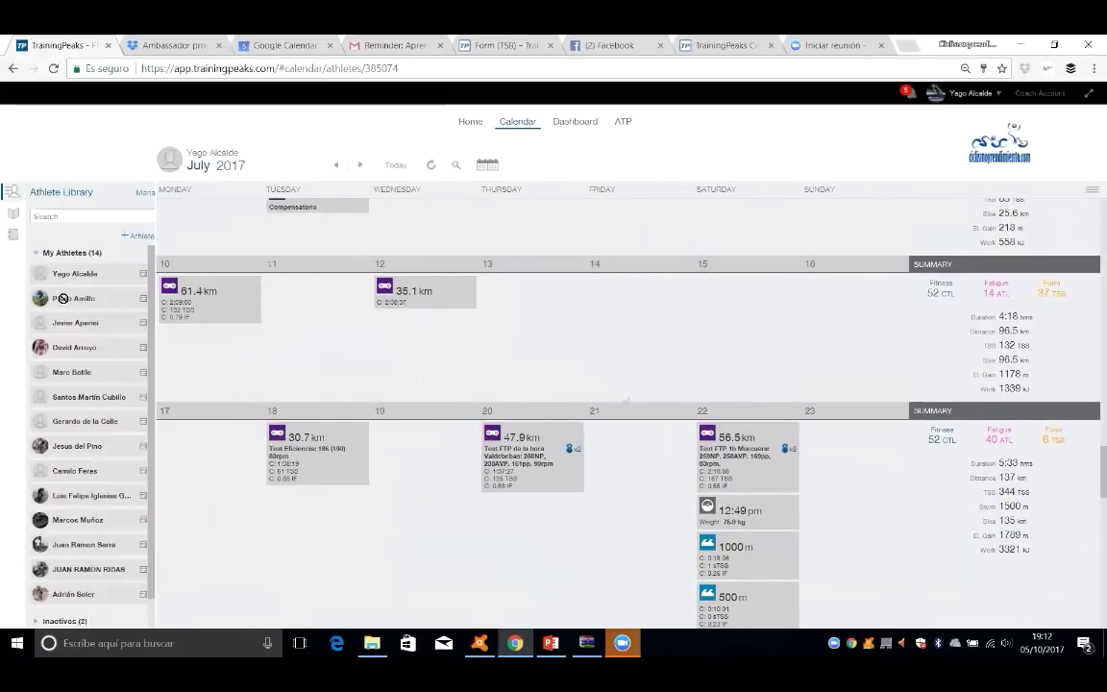
drag(74, 298, 673, 300)
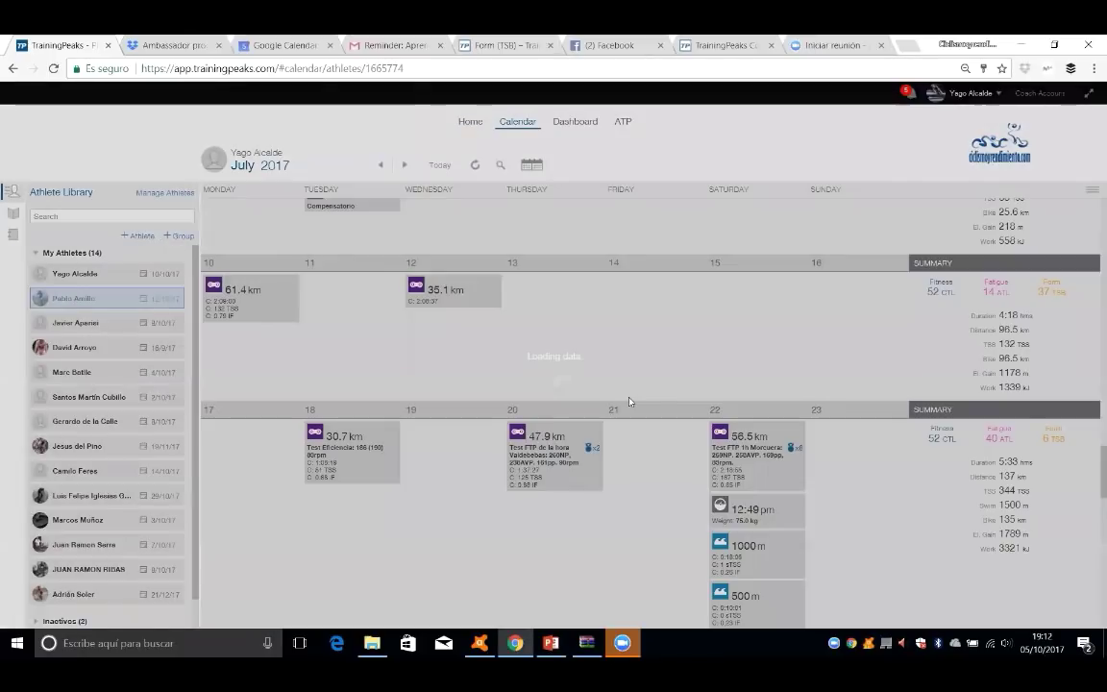
scroll(629, 400, up, 3)
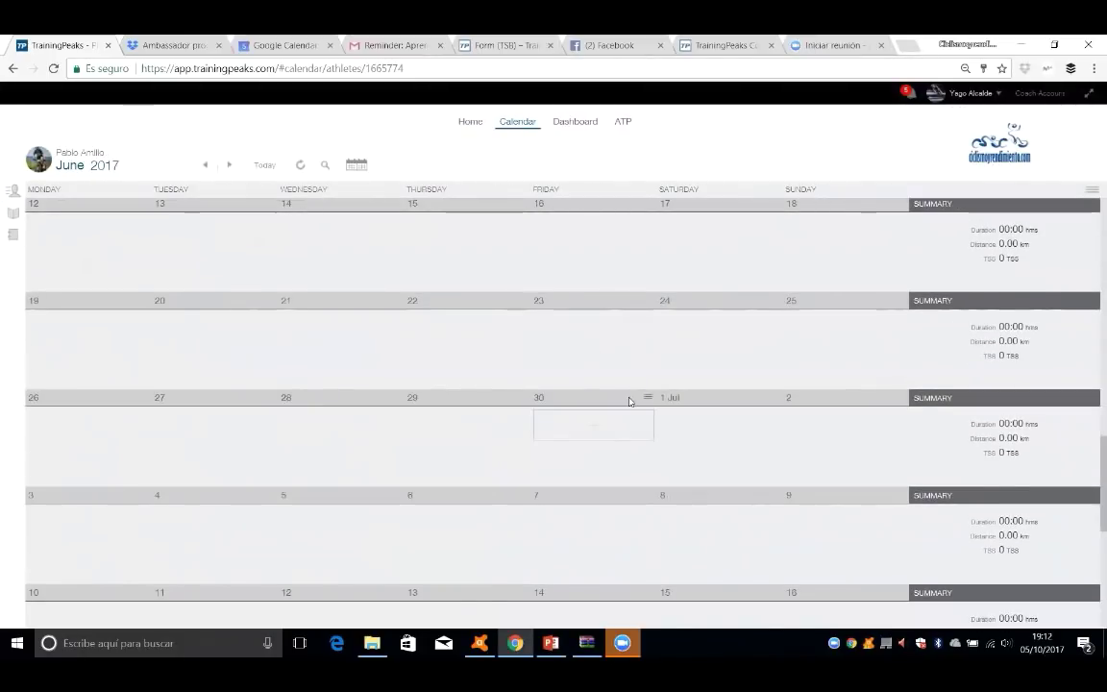
scroll(630, 400, up, 5)
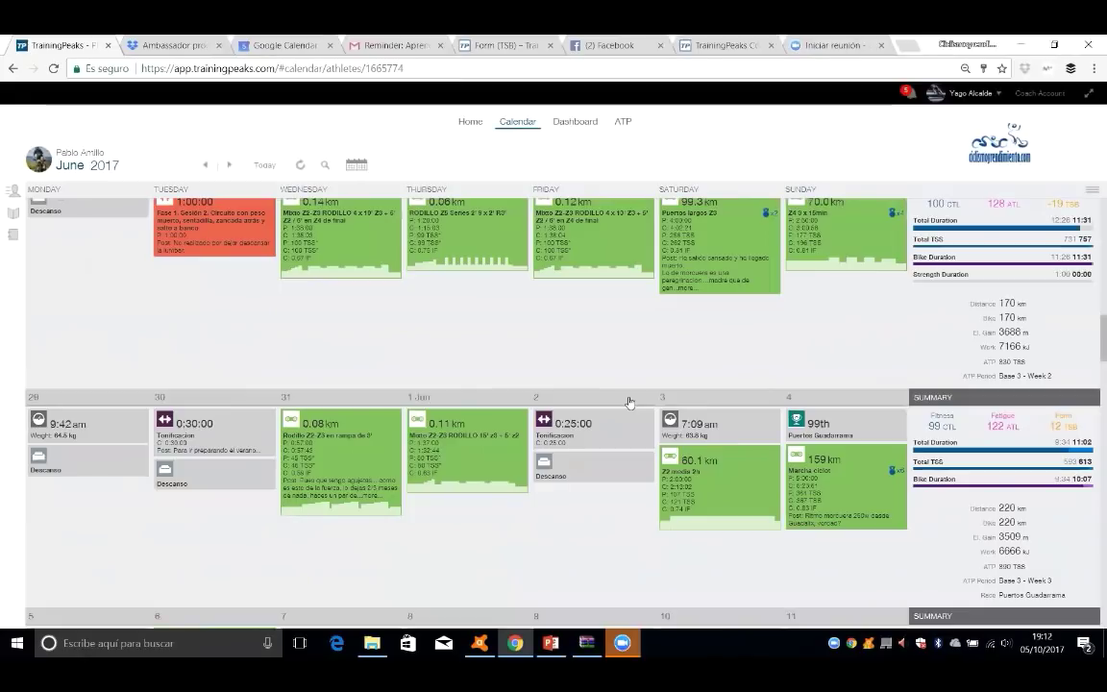
scroll(630, 401, down, 3)
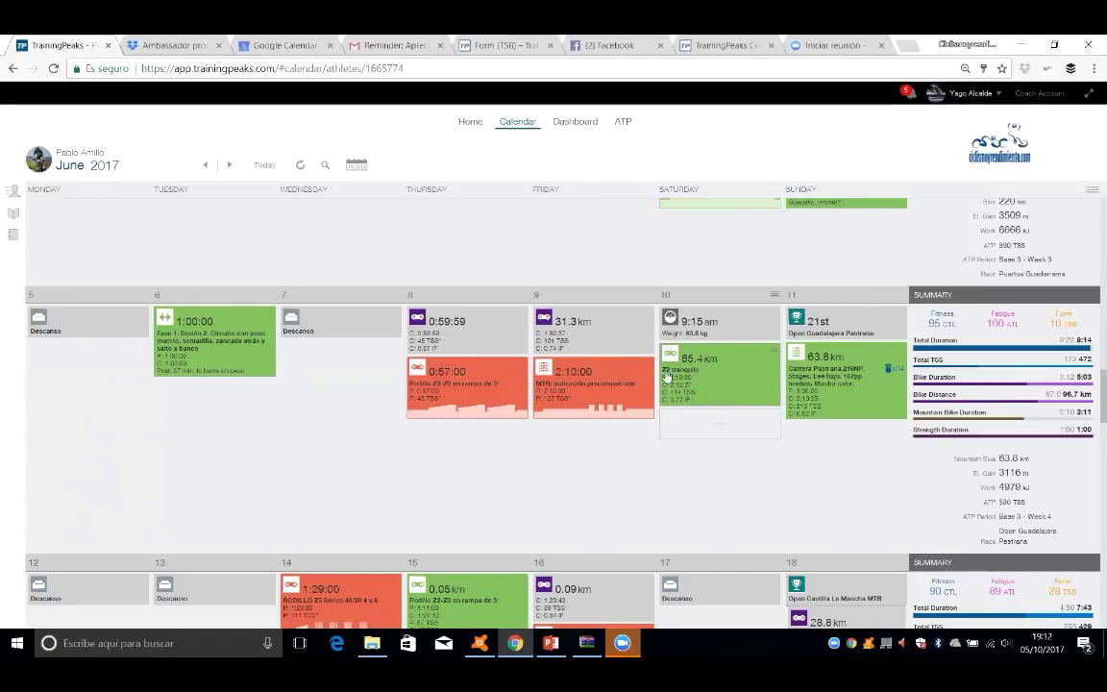
Open the 31.3 km workout on Friday 9 June 2017 and download its uploaded device file.
click(565, 332)
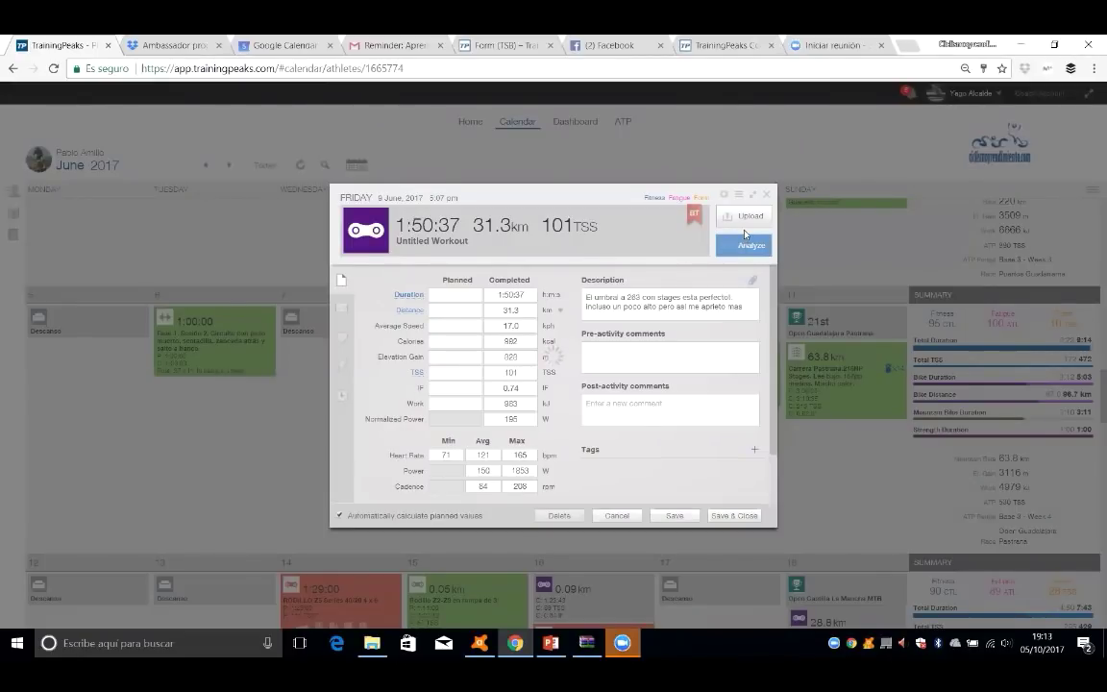
click(743, 224)
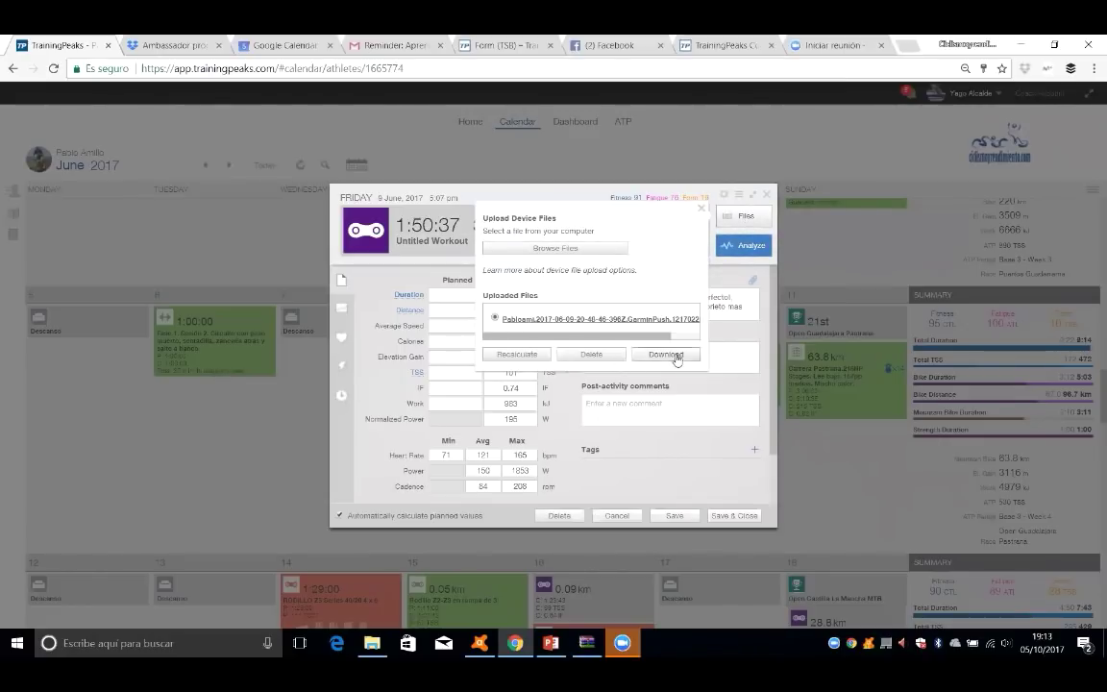
click(676, 356)
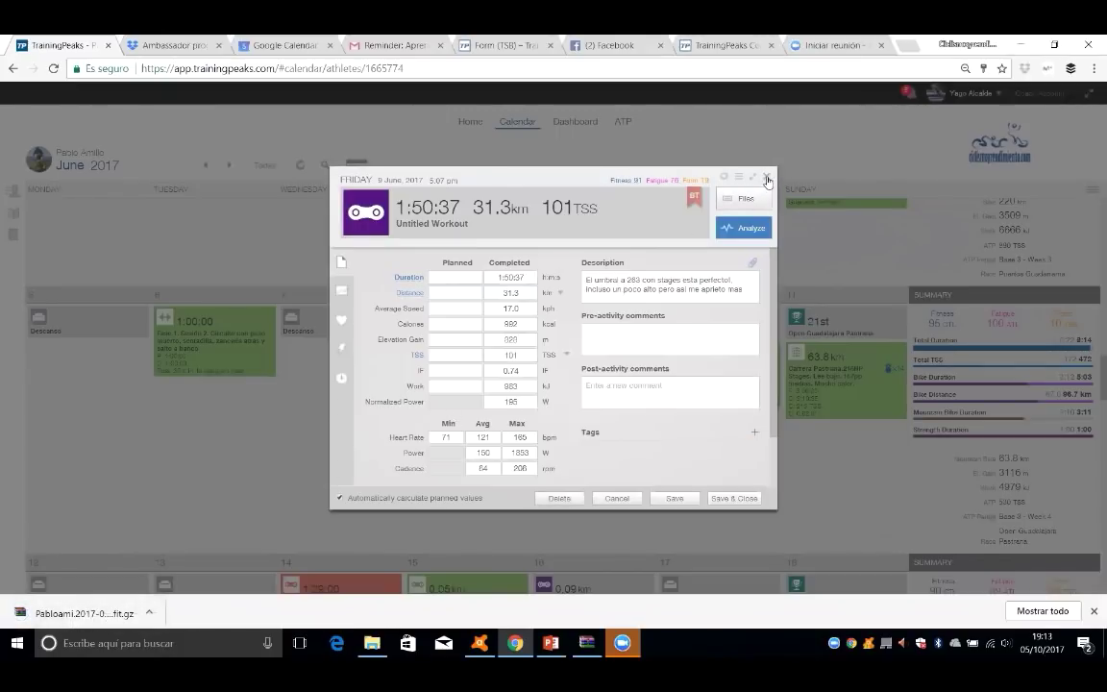
Upload the downloaded device file to the planned "MTB: activación precompetición" workout on Friday 9 June 2017 and save the workout.
click(767, 178)
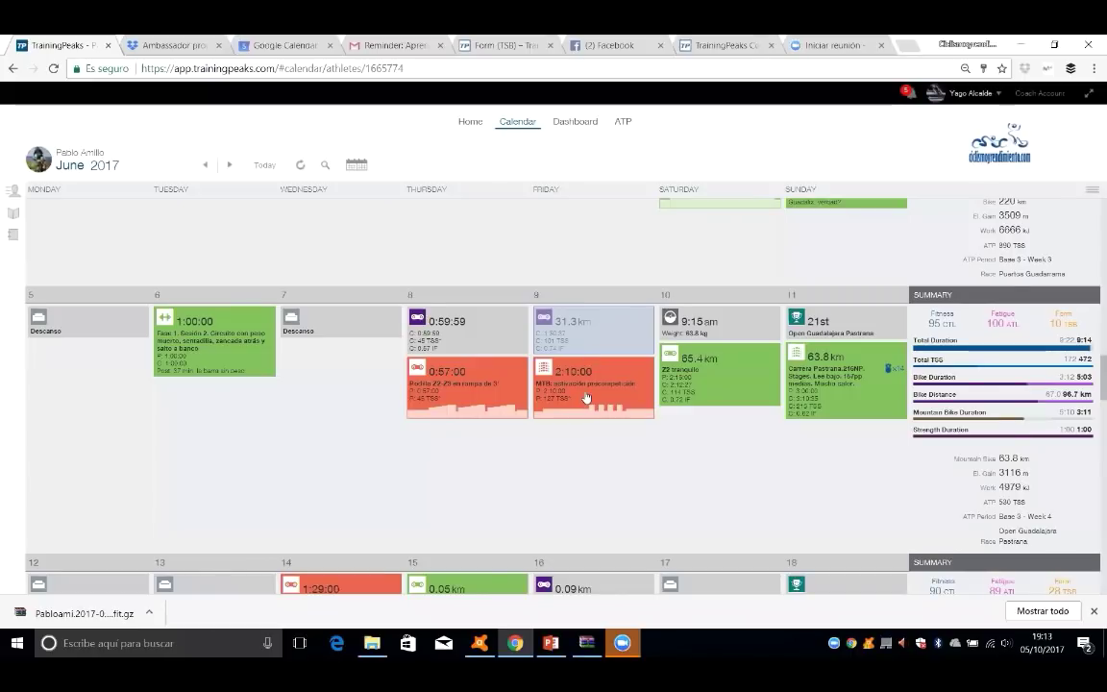
click(585, 392)
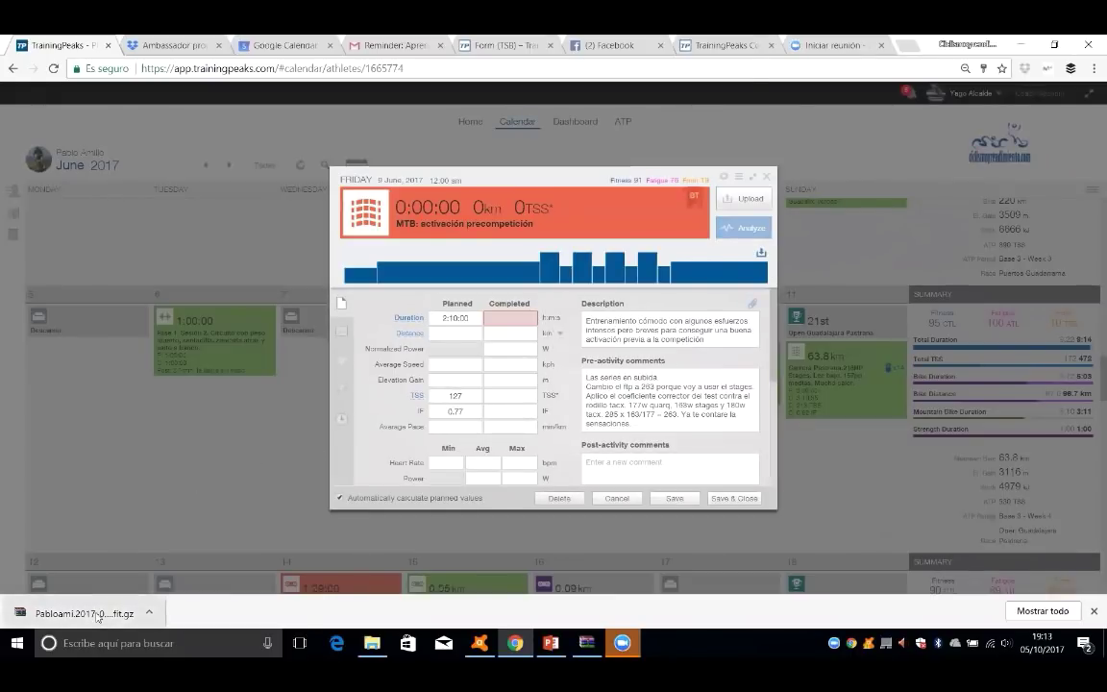
drag(74, 612, 94, 563)
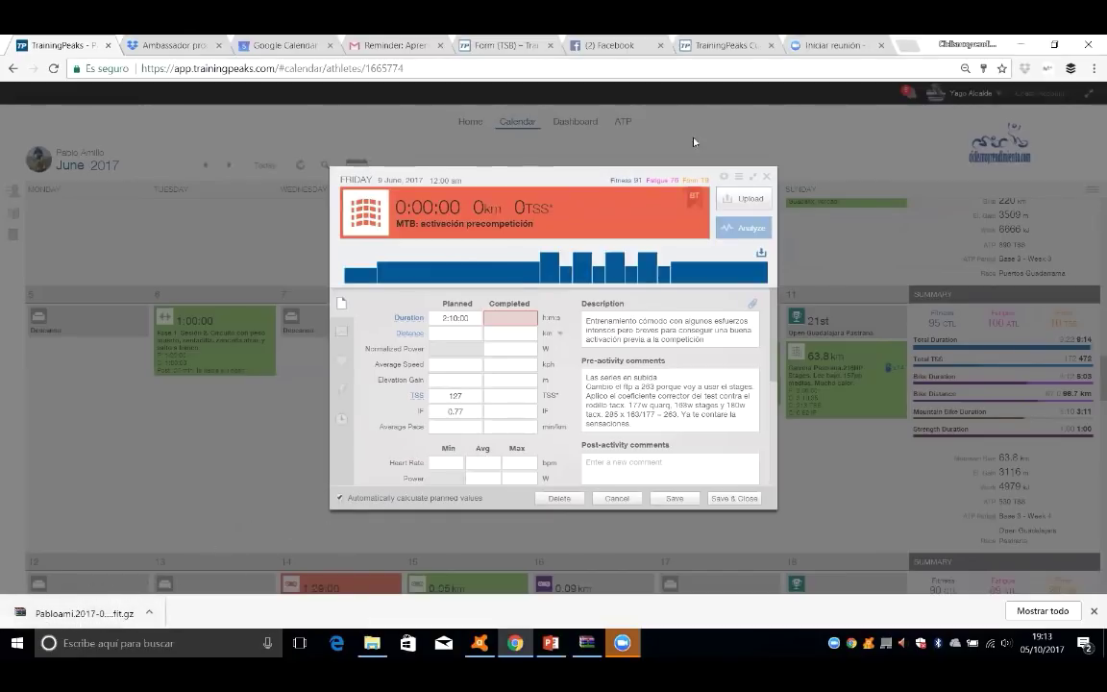
click(754, 200)
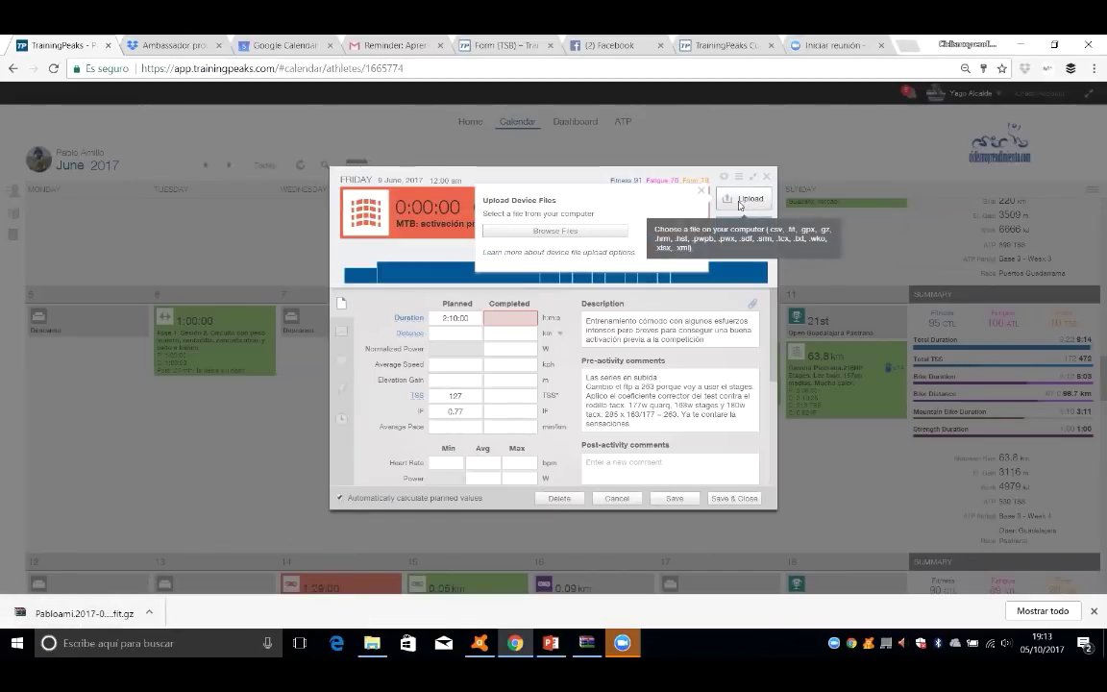
click(576, 233)
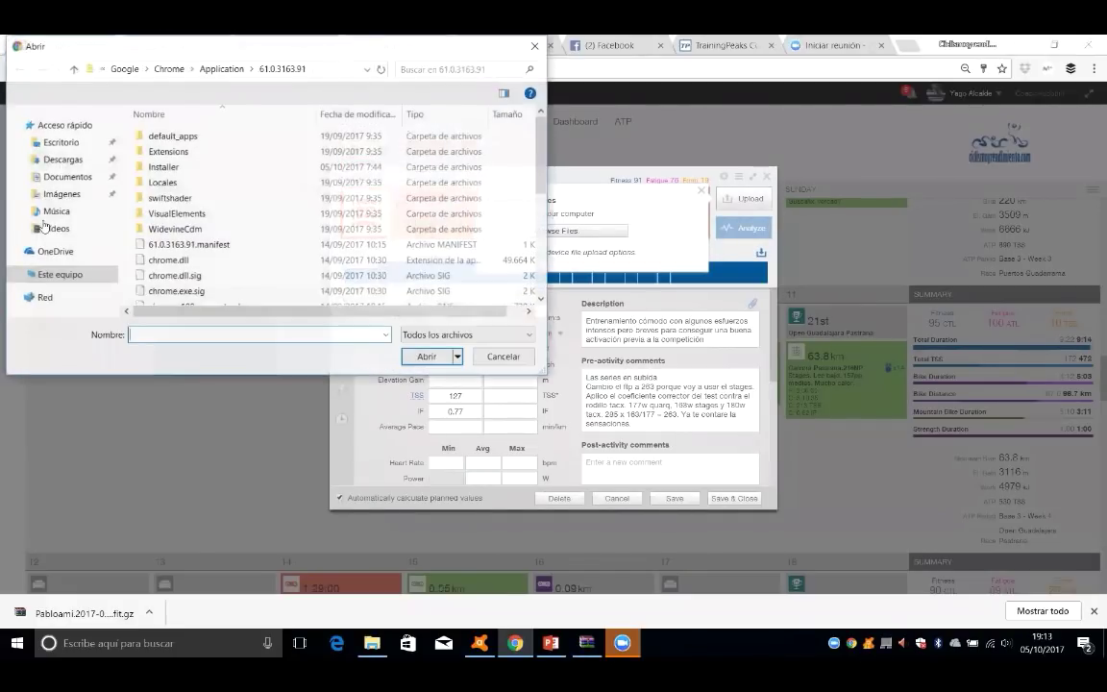
click(60, 159)
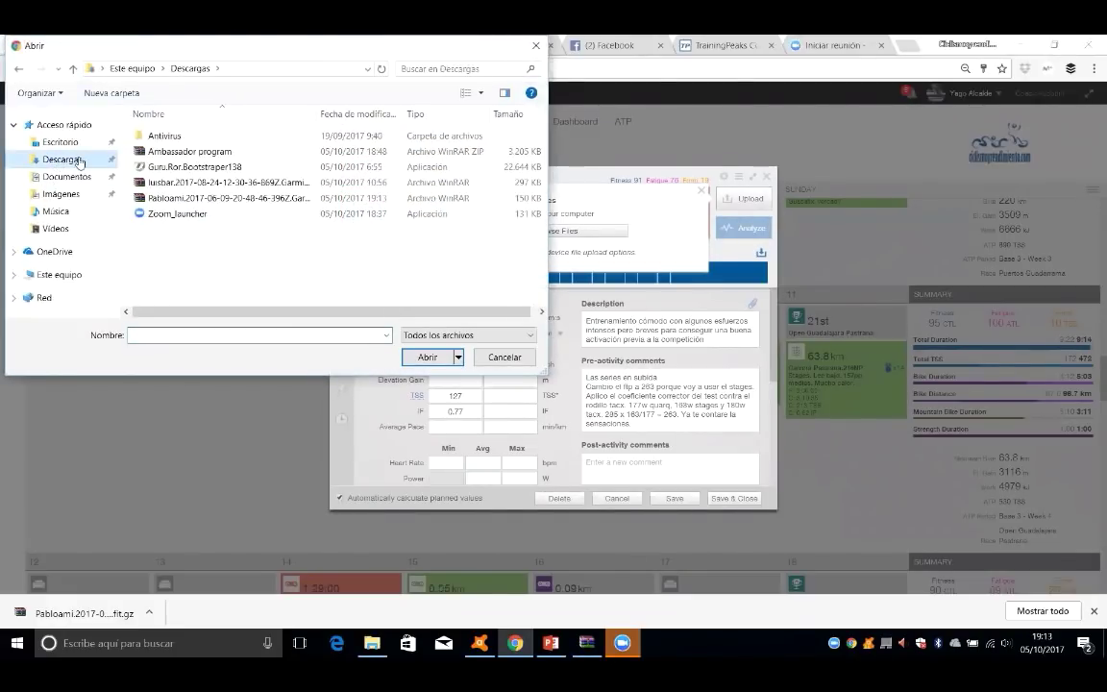
click(179, 200)
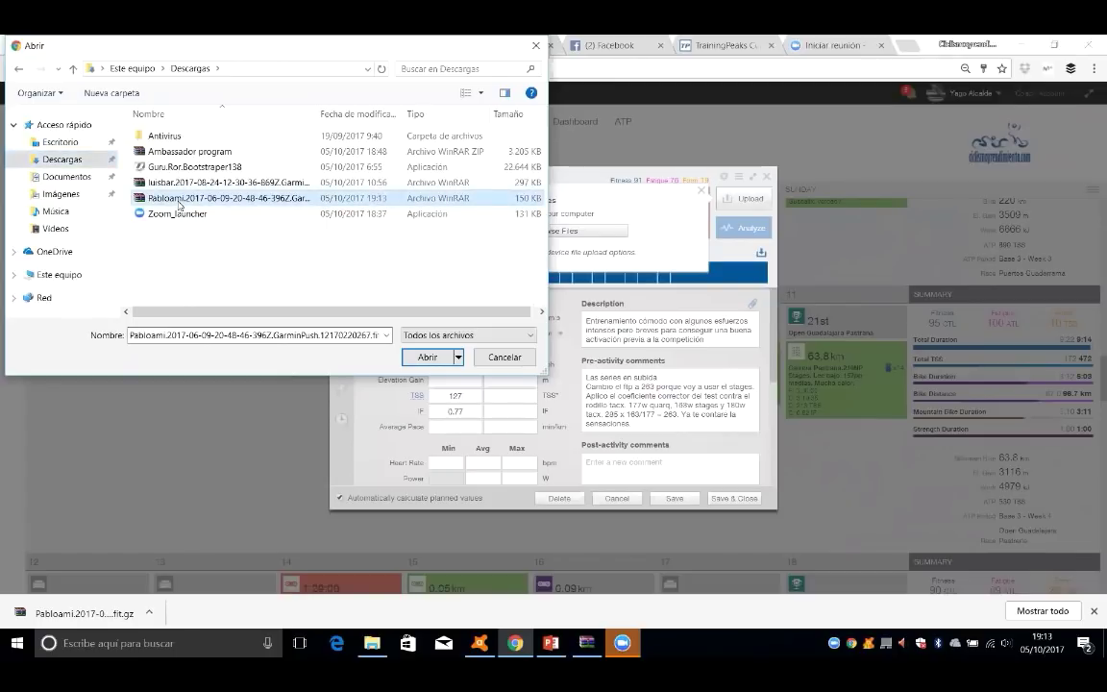
double_click(182, 202)
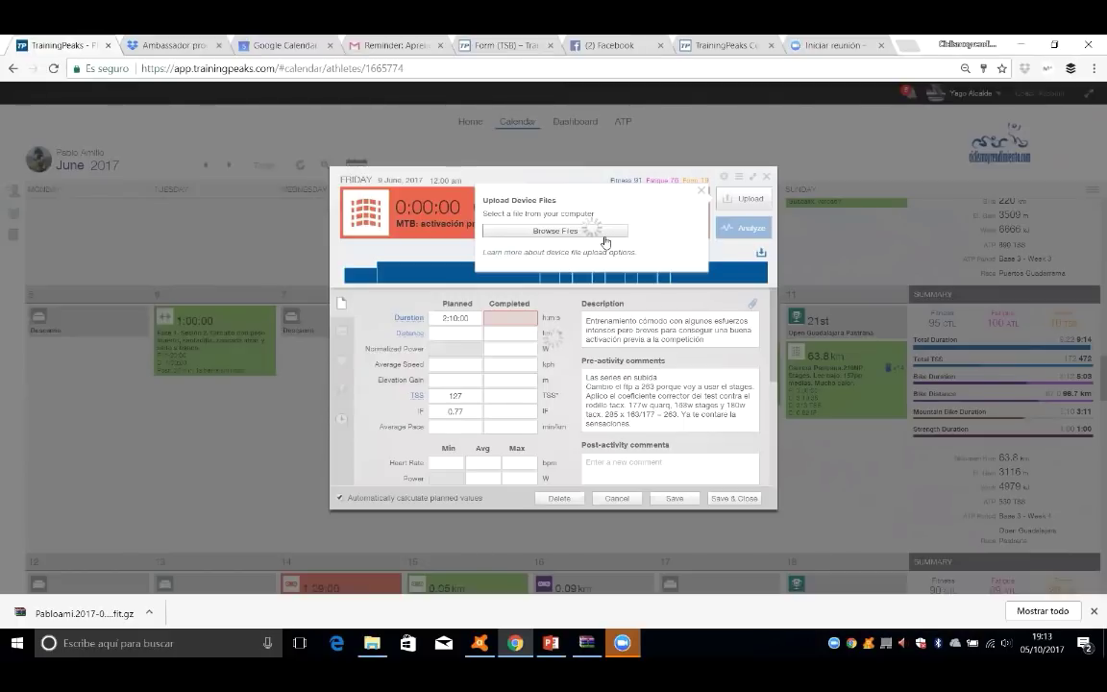
click(748, 500)
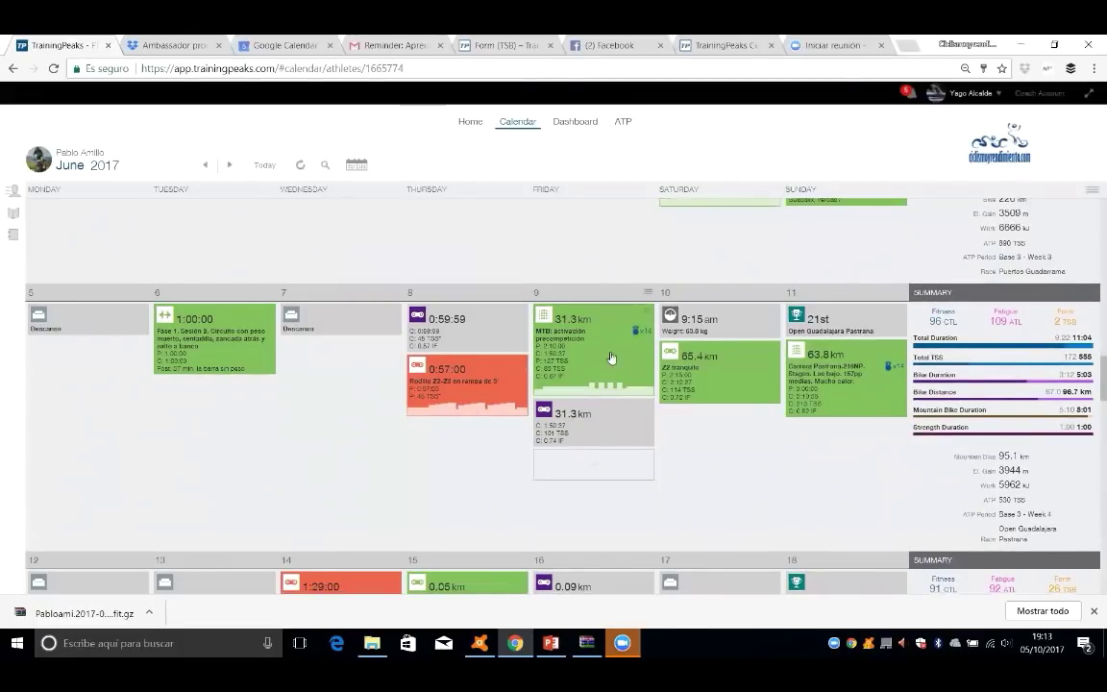
Delete the duplicate unplanned 31.3 km bike workout on Friday 9 June 2017.
click(646, 406)
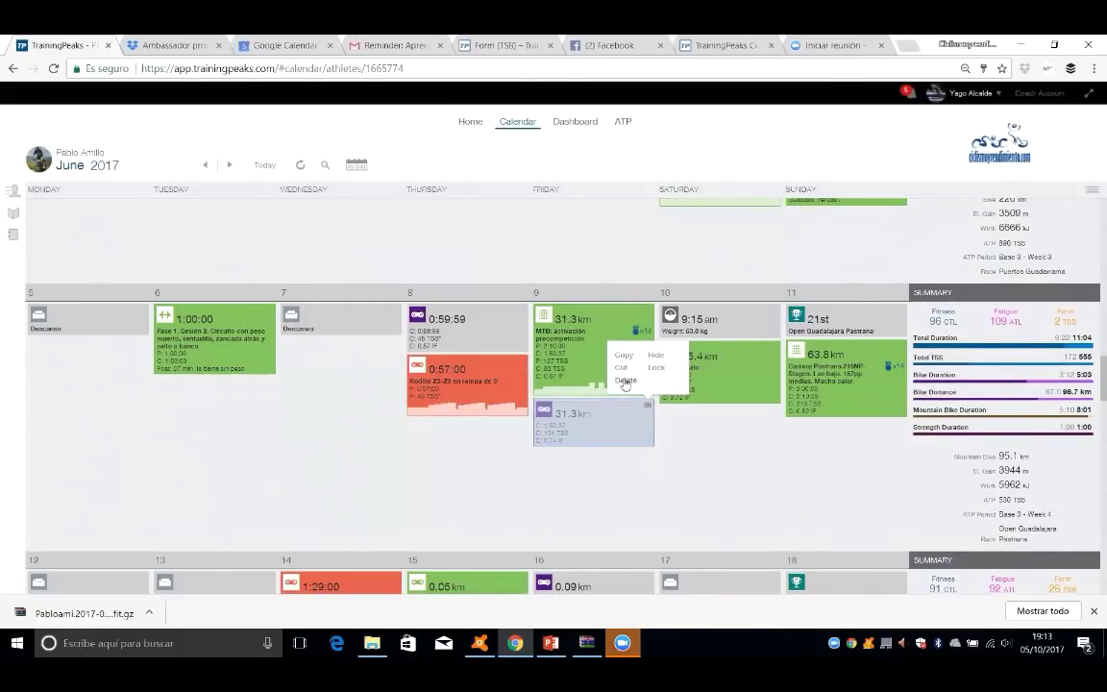
click(624, 381)
click(586, 364)
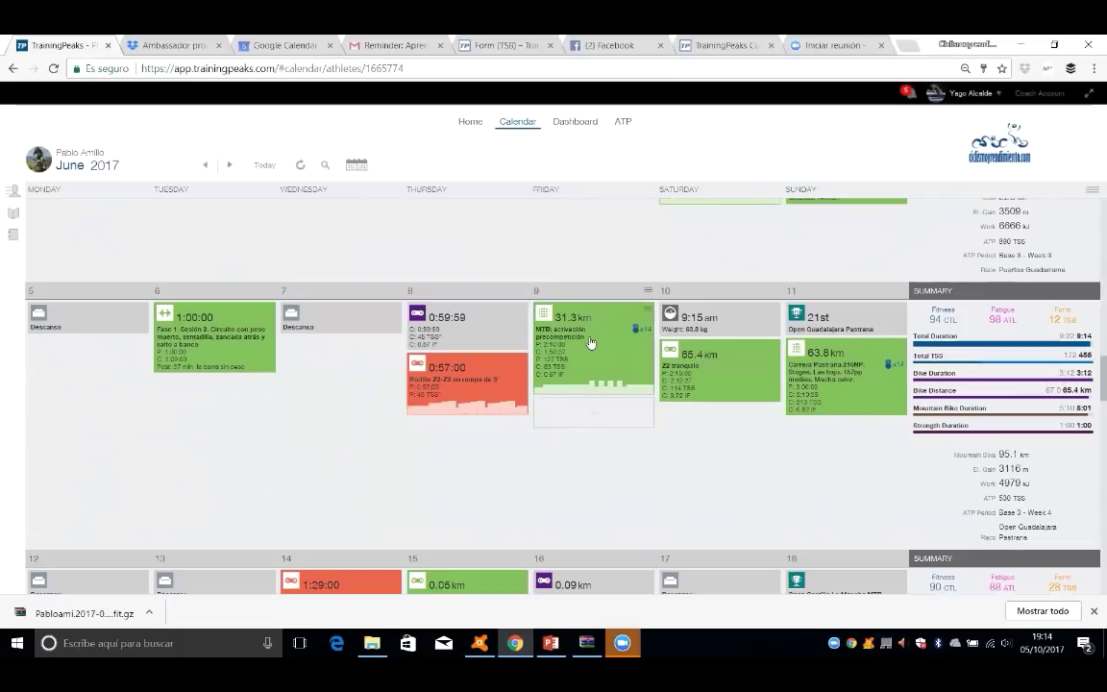
Open the coach's own training calendar from the athlete library and go to the current week in October 2017.
scroll(593, 360, down, 2)
scroll(592, 361, down, 1)
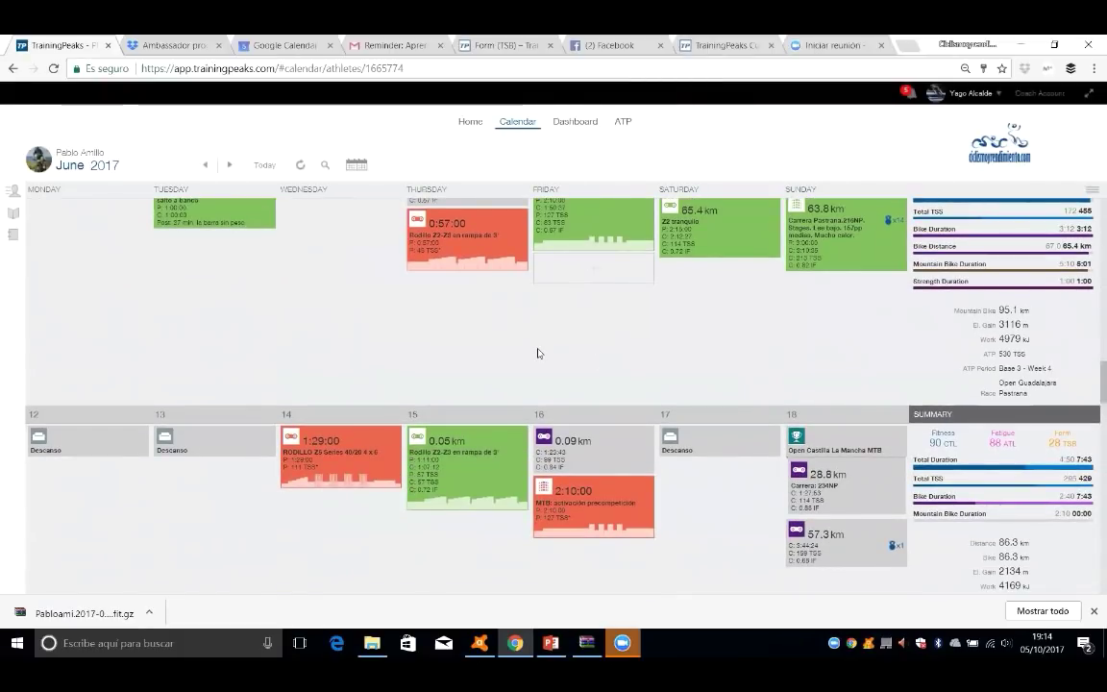
scroll(537, 353, down, 1)
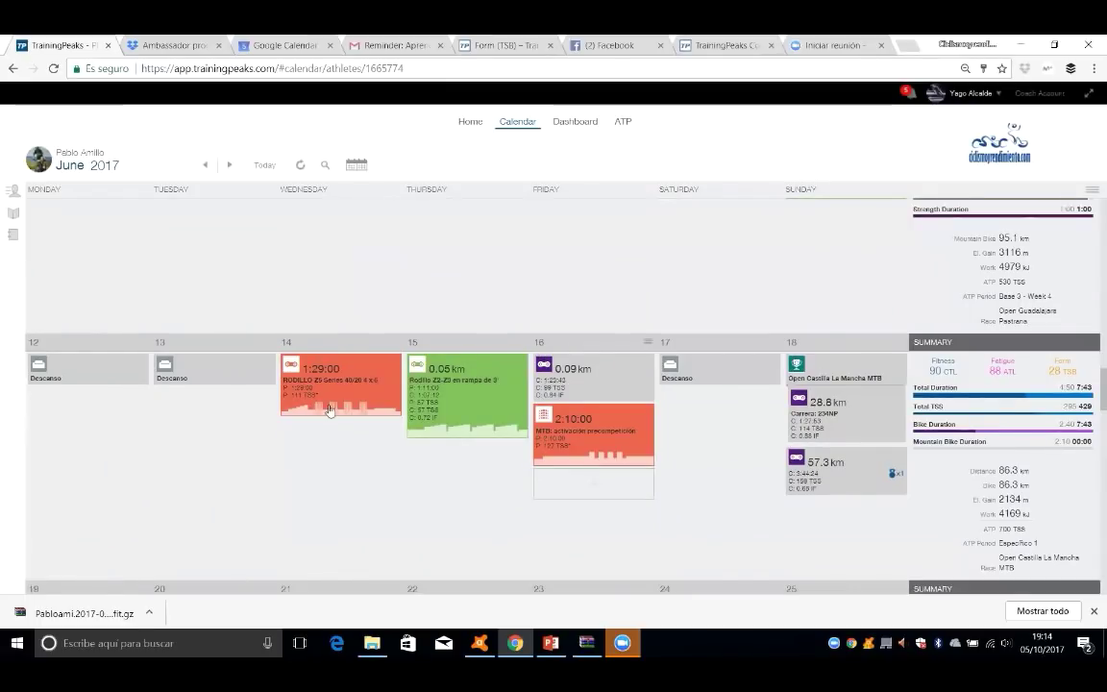
scroll(314, 425, up, 1)
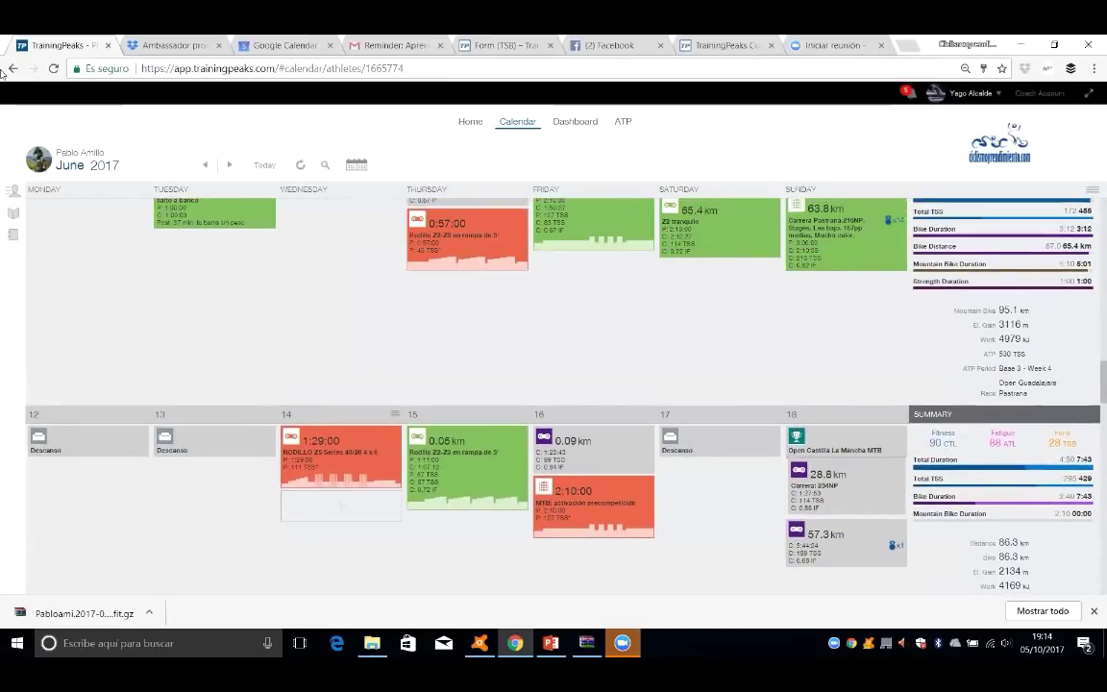
scroll(315, 426, up, 3)
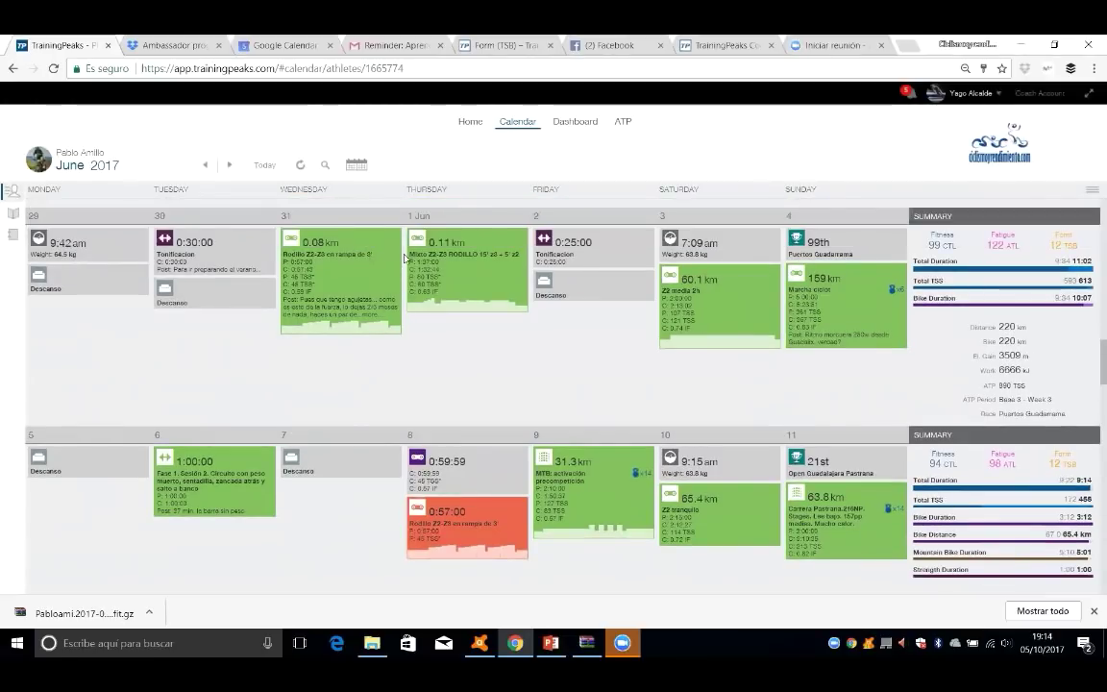
click(13, 193)
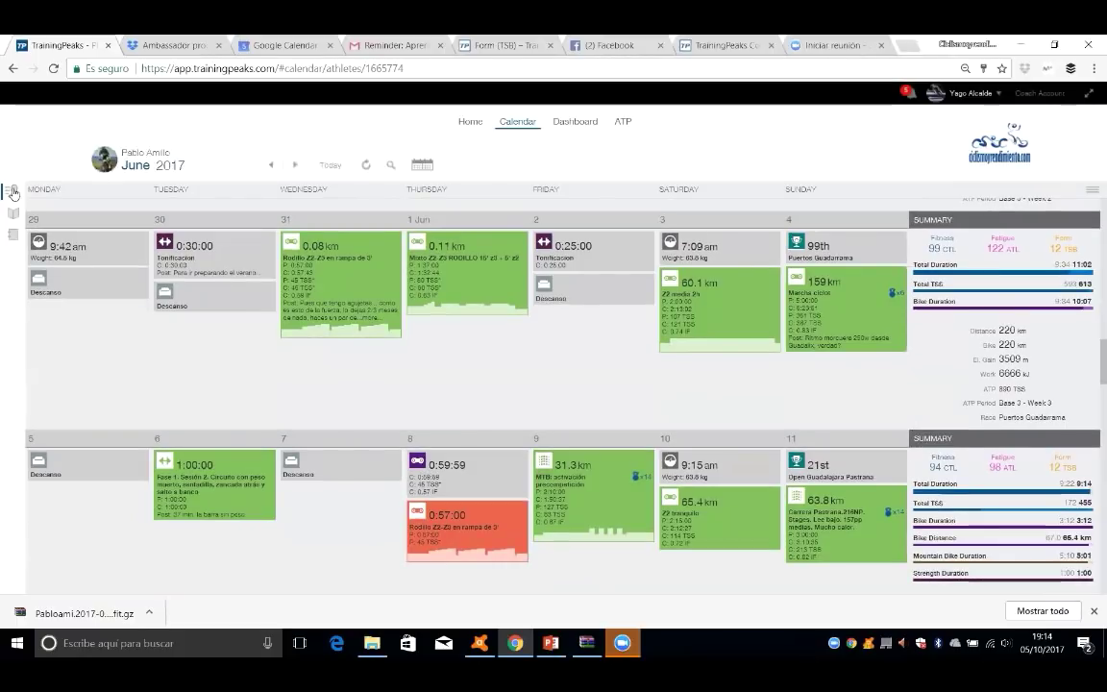
drag(77, 274, 576, 308)
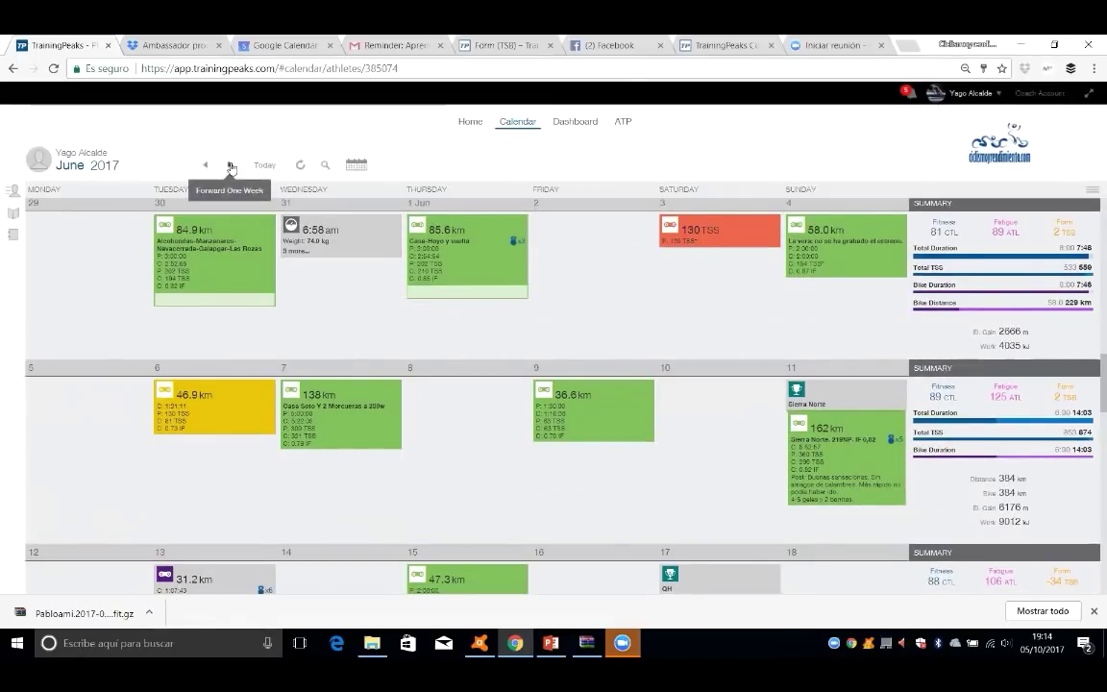
click(230, 167)
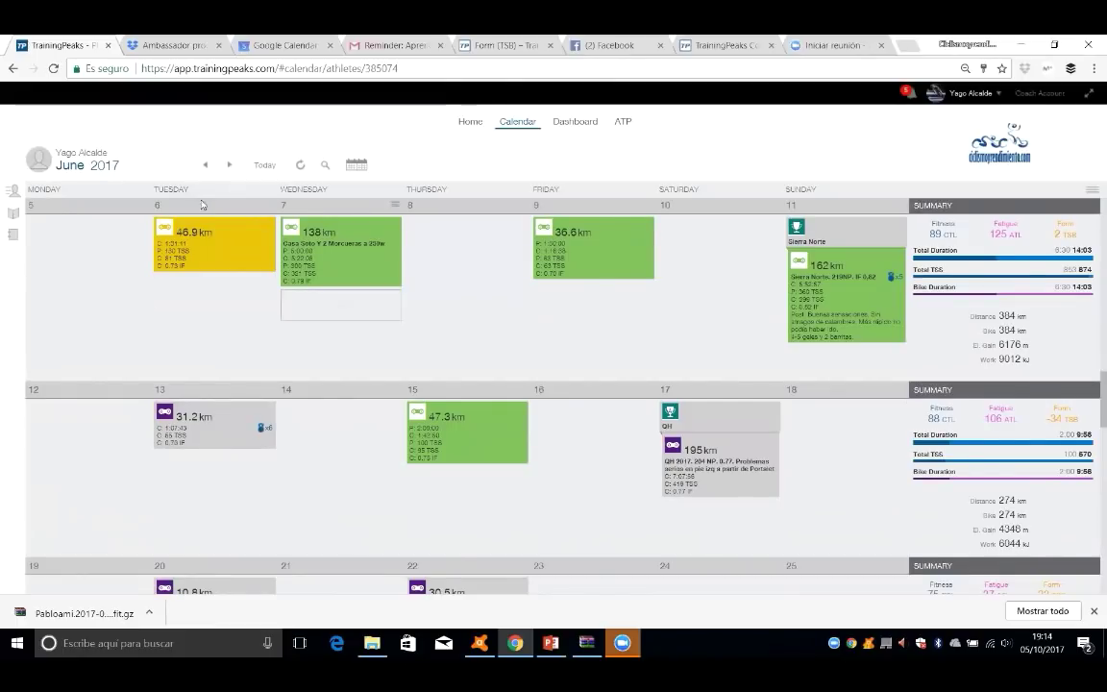
click(273, 168)
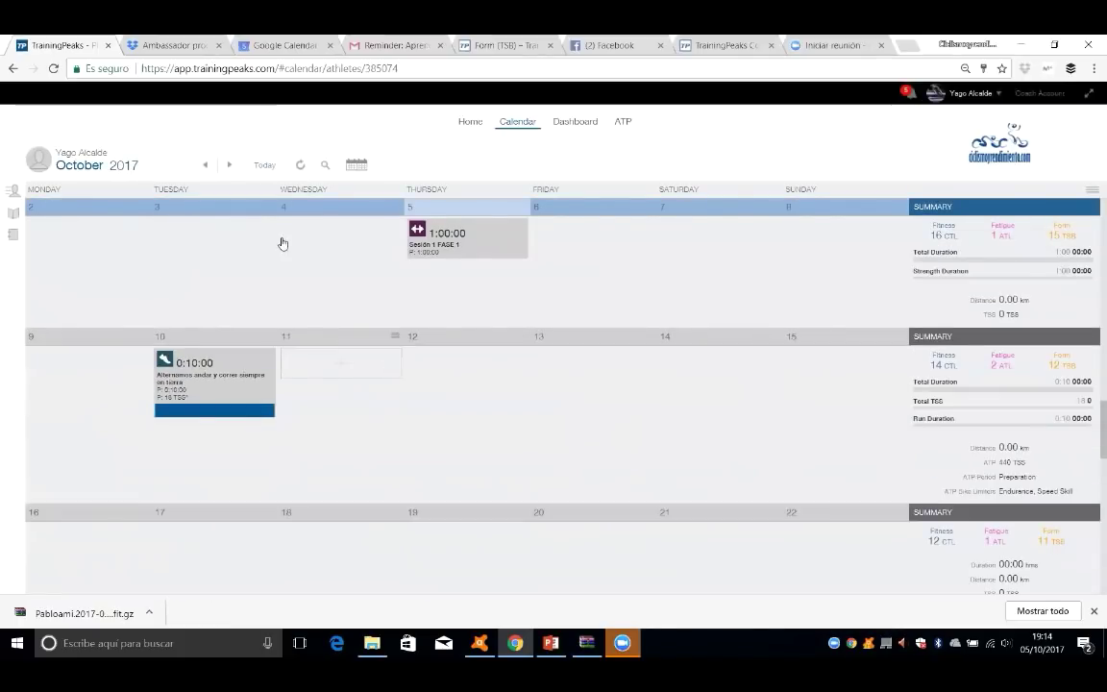
Search the calendar's workouts for "Test", look through the results by date and close the search.
click(327, 167)
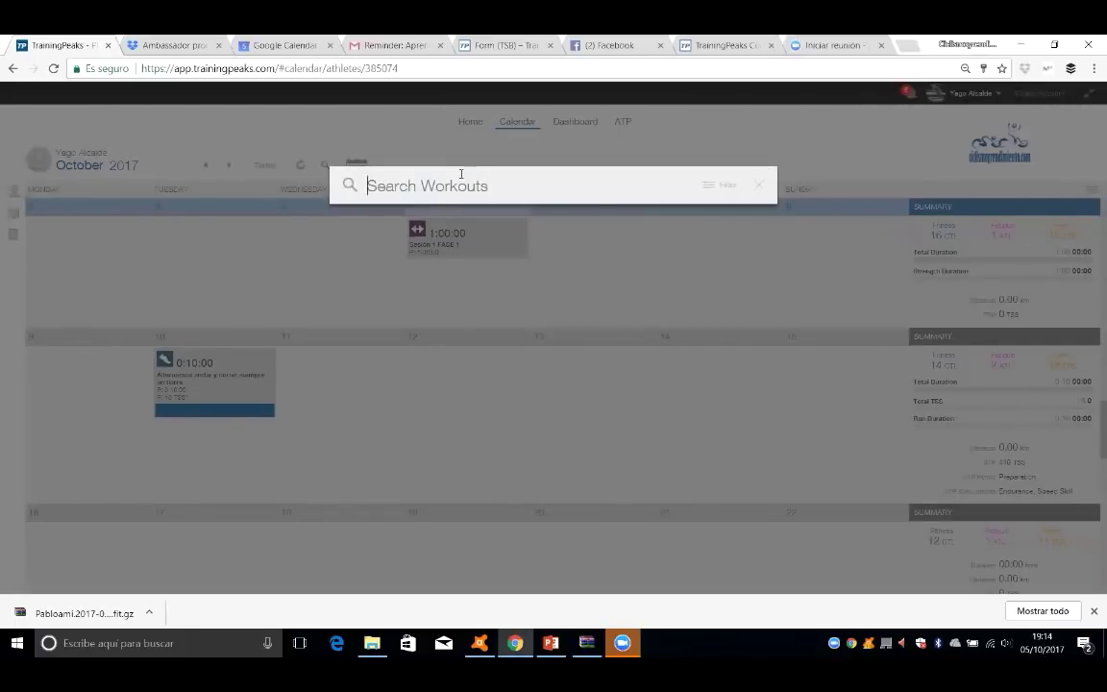
text(Test)
key(Return)
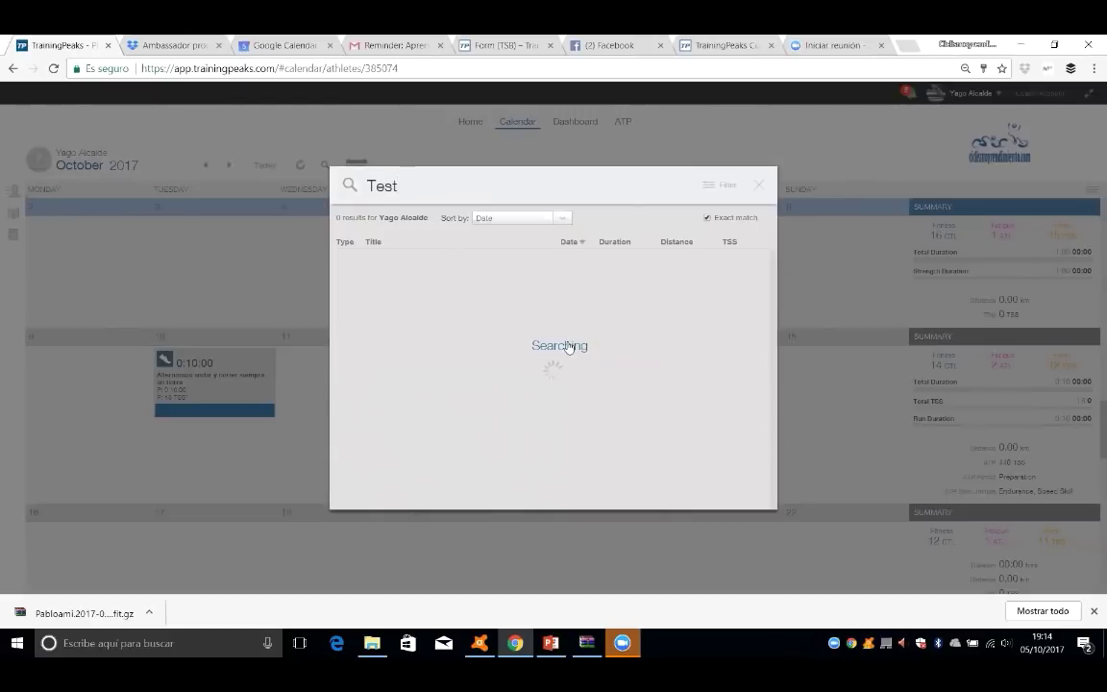
scroll(498, 321, down, 5)
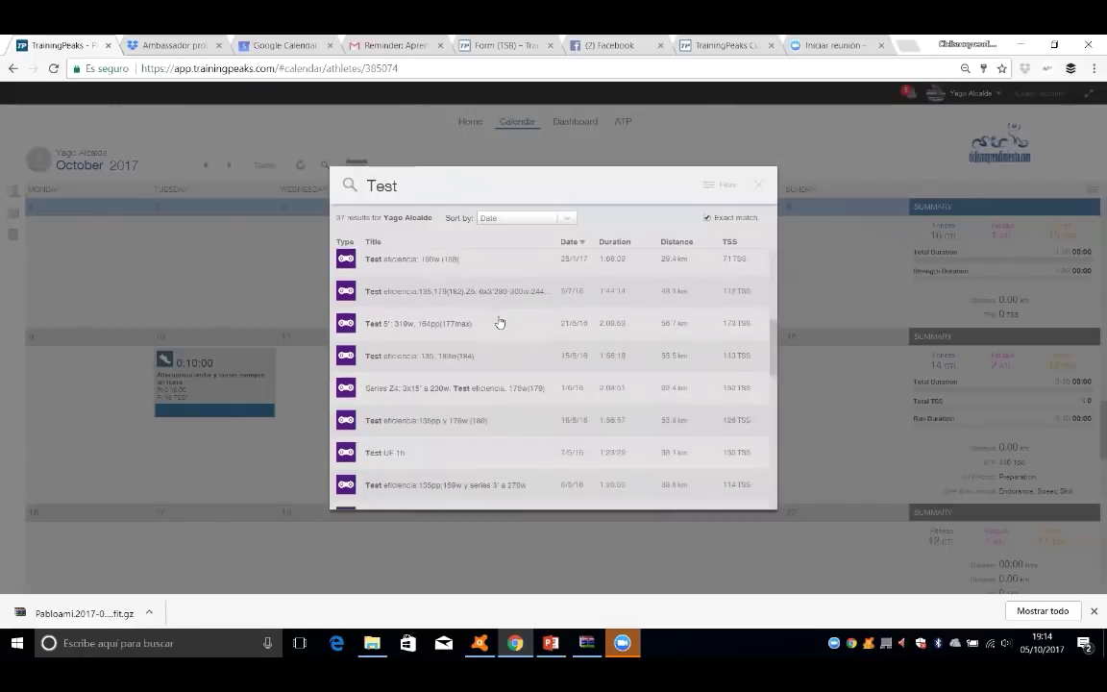
scroll(498, 321, down, 10)
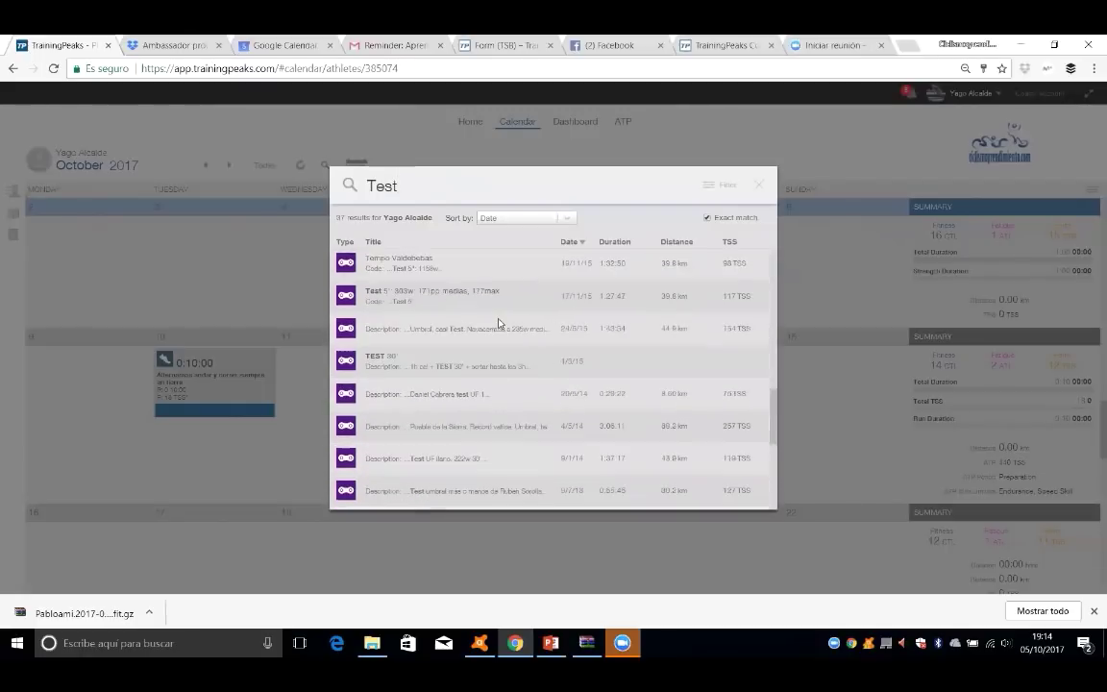
scroll(499, 321, up, 15)
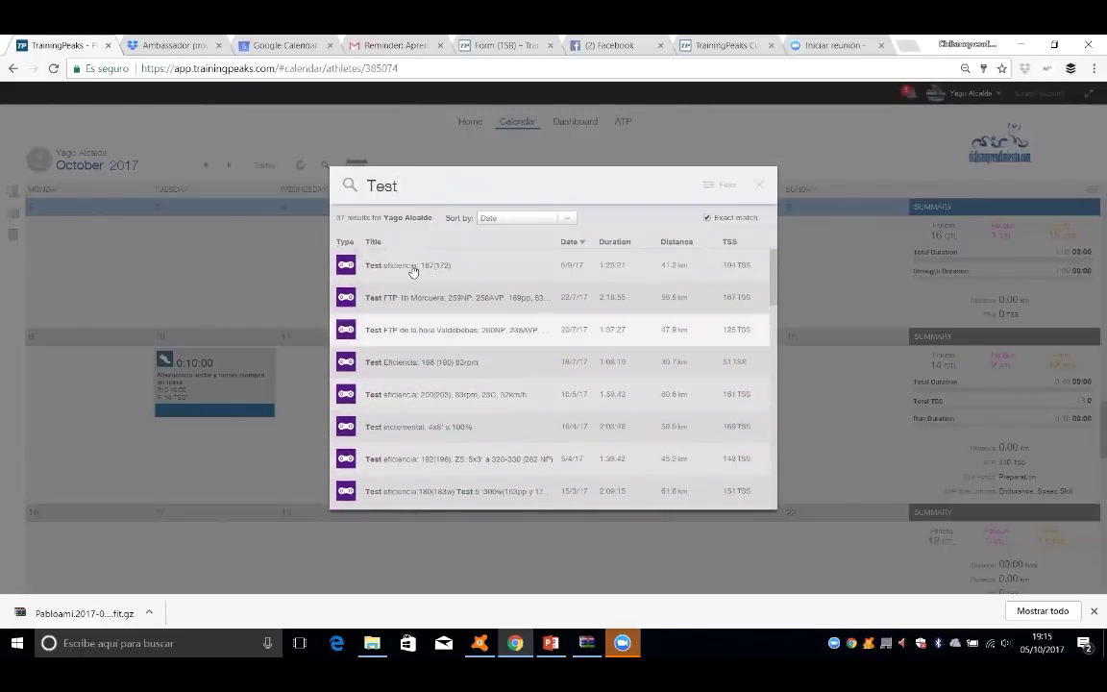
click(762, 186)
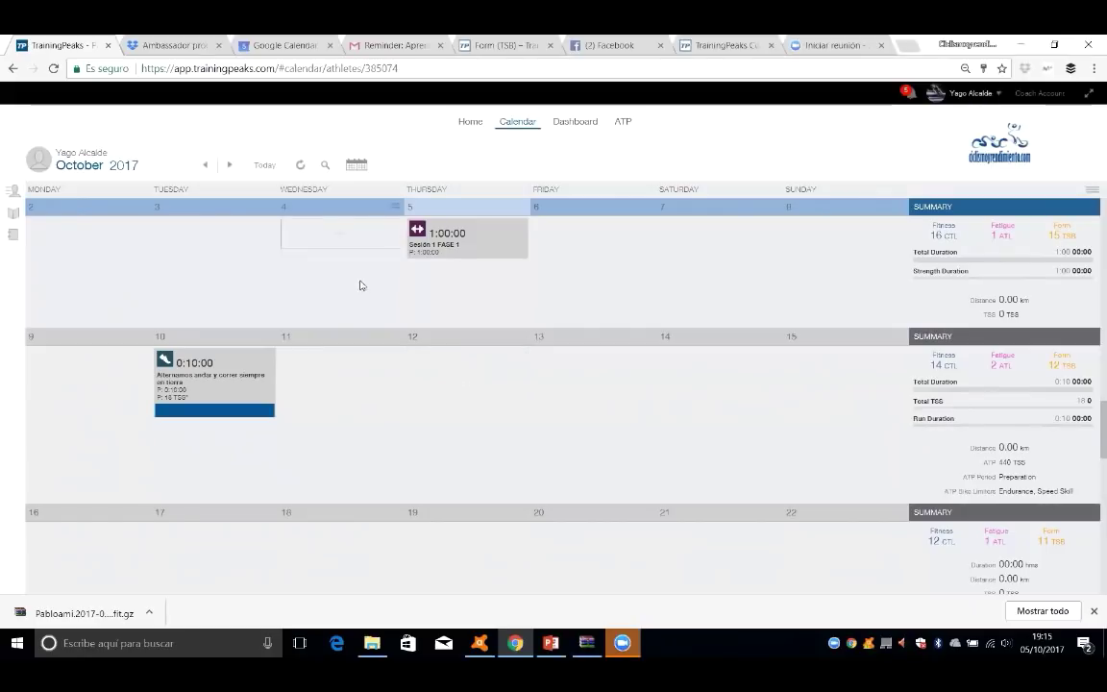
Add a bike workout on Friday 6 October 2017 titled "Series en zona 4. 3x15'".
click(595, 243)
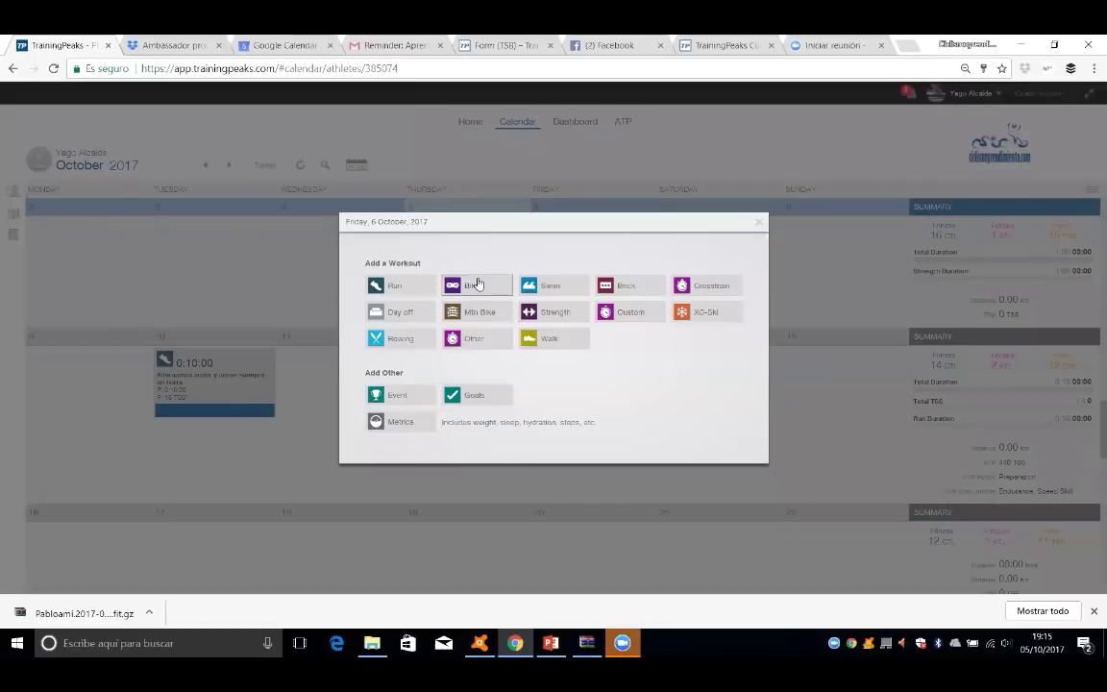
click(476, 287)
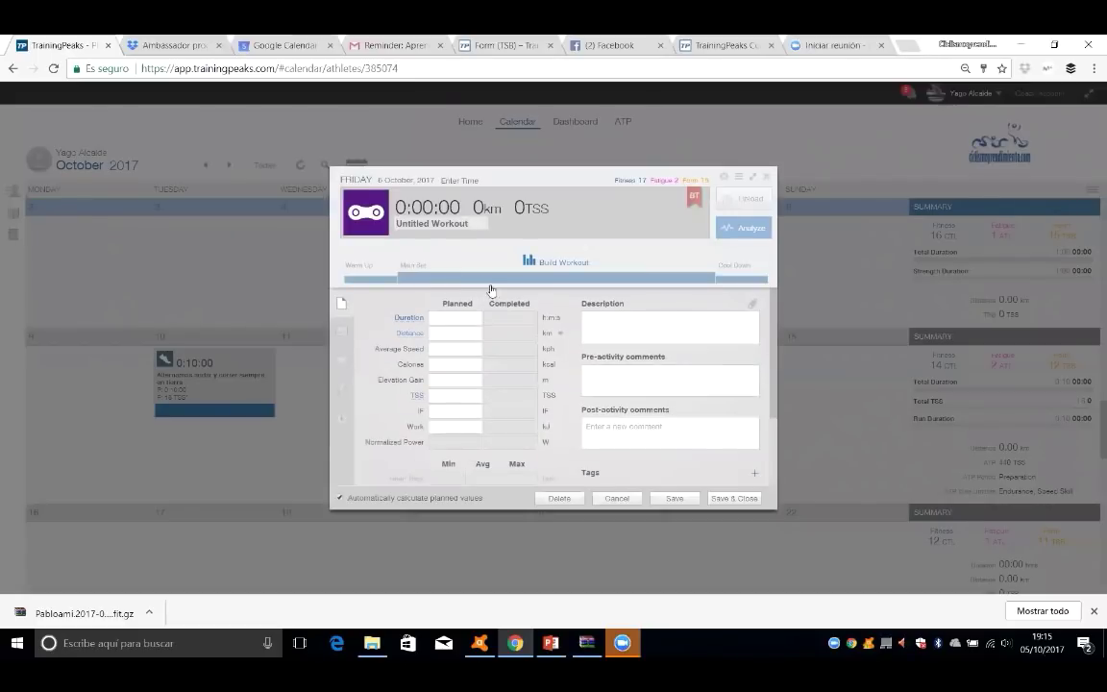
click(440, 223)
text(Series en zona)
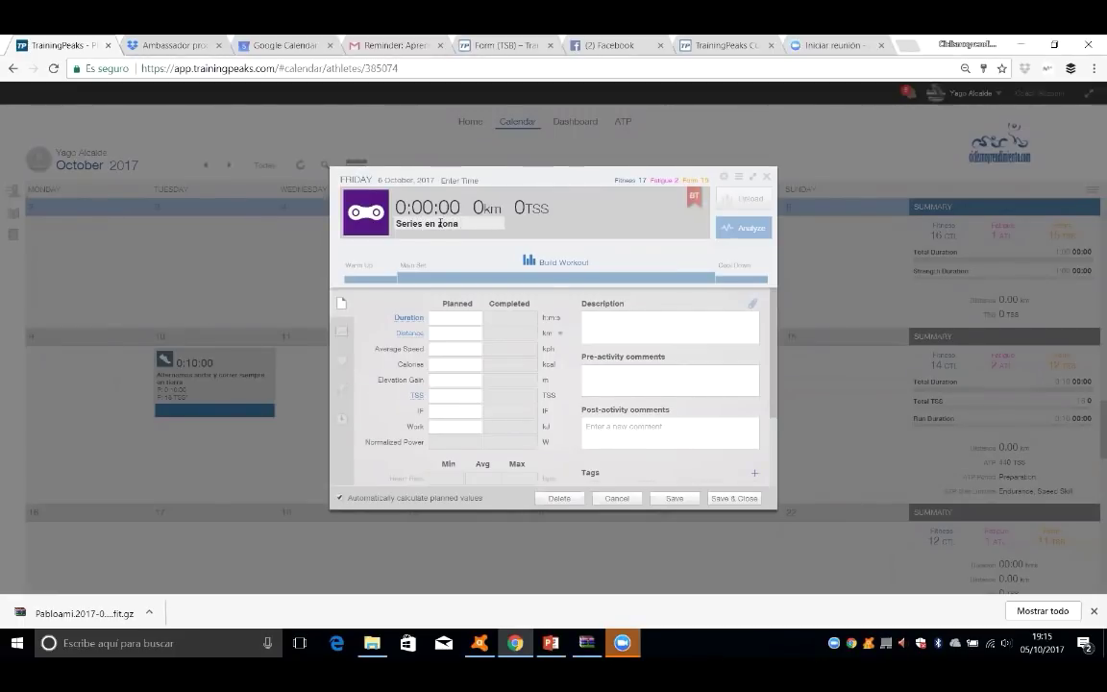
text( 4. 3x15)
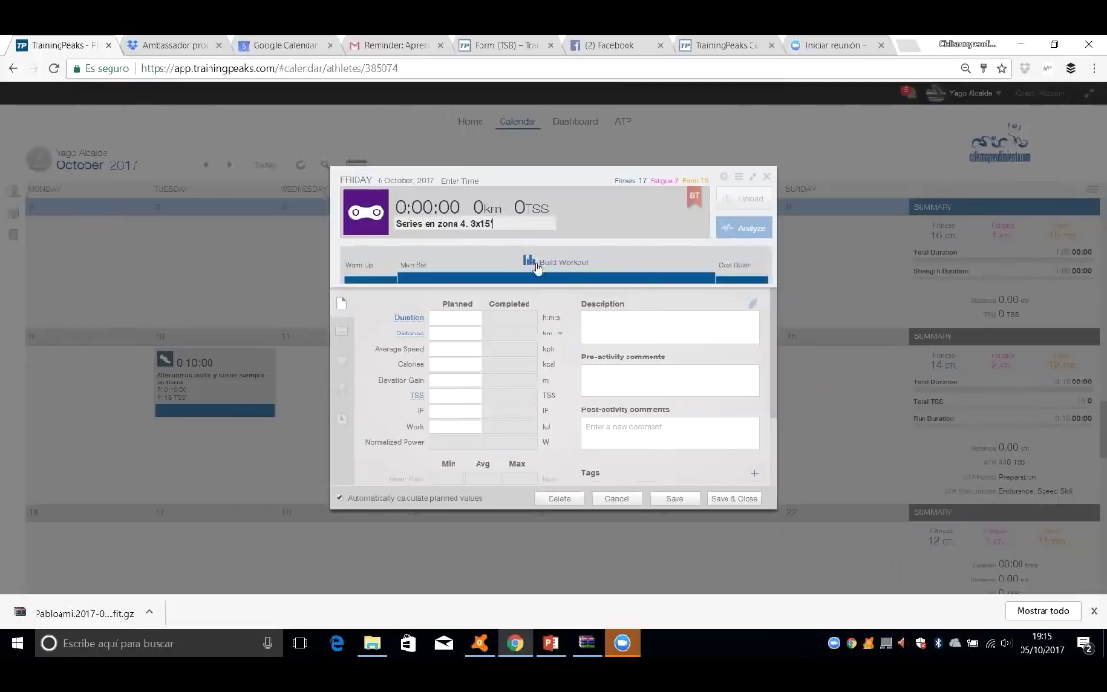
Describe the new workout as "10' calentamiento + 3x15' a Z4 + 20' soltar" and save it to the calendar.
click(612, 328)
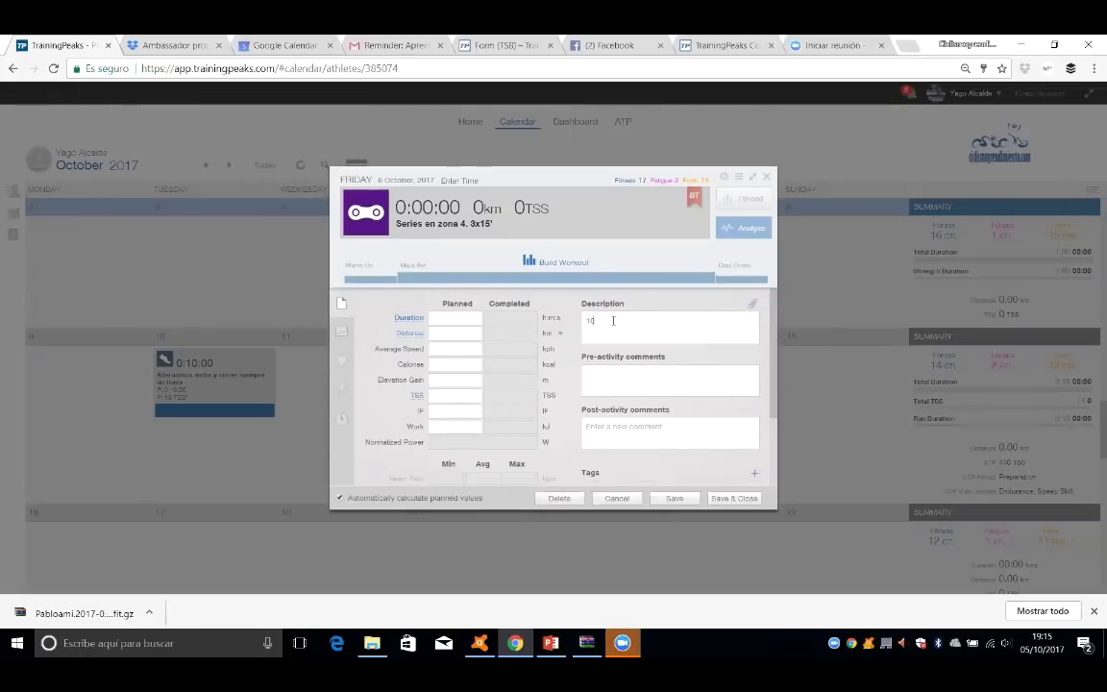
text(calentamie)
text(x15' a)
text(Z4)
text(+ 20' solta)
click(624, 392)
click(730, 499)
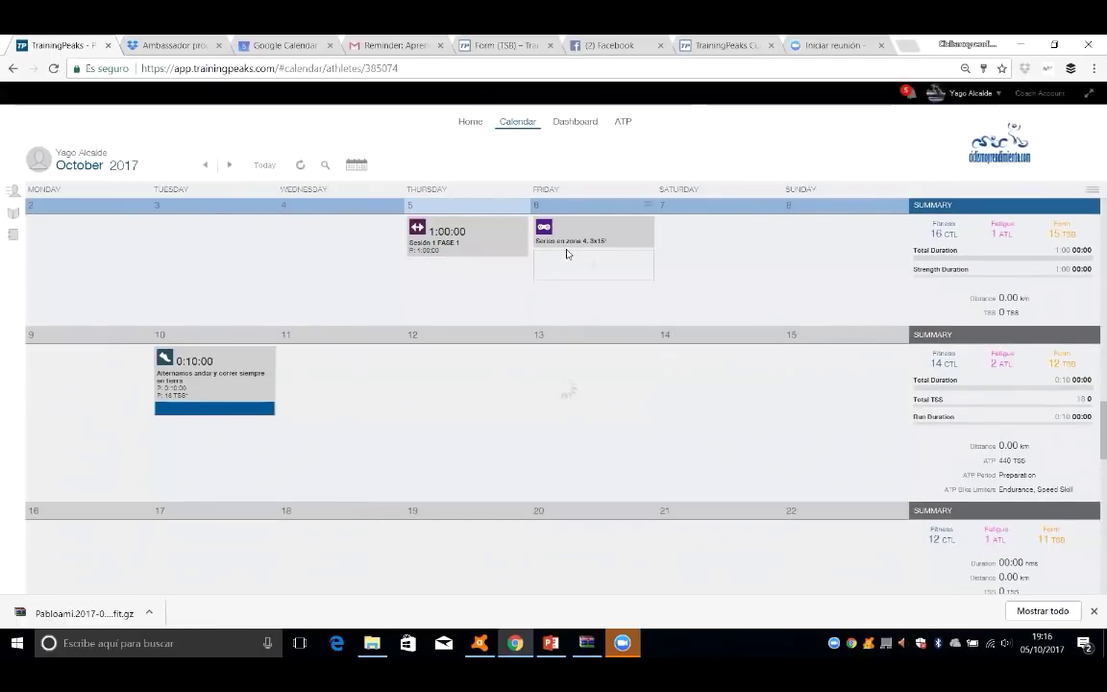
Open the Friday 6 October workout in the workout builder and measure it by Duration and % Functional Threshold Power.
click(574, 239)
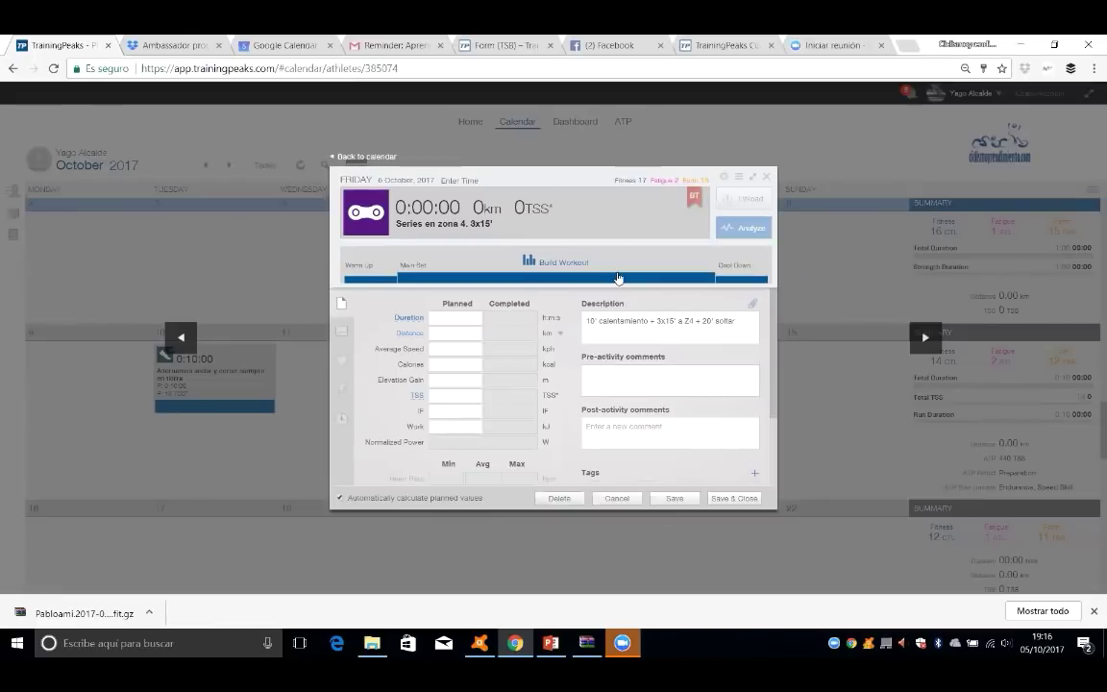
click(617, 278)
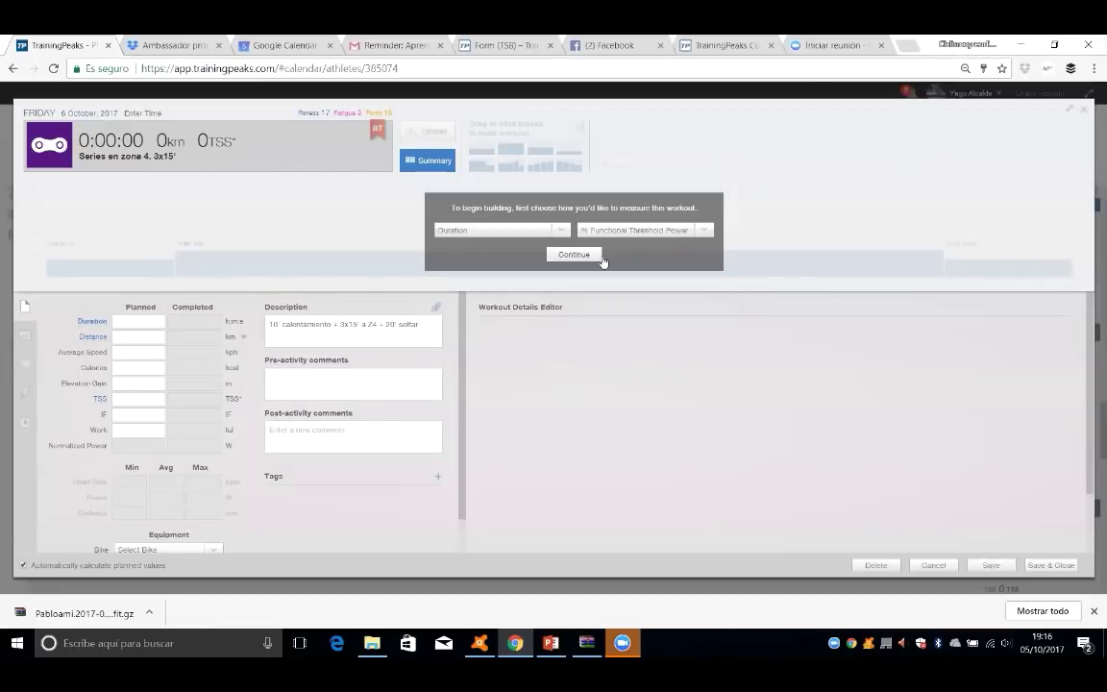
click(558, 232)
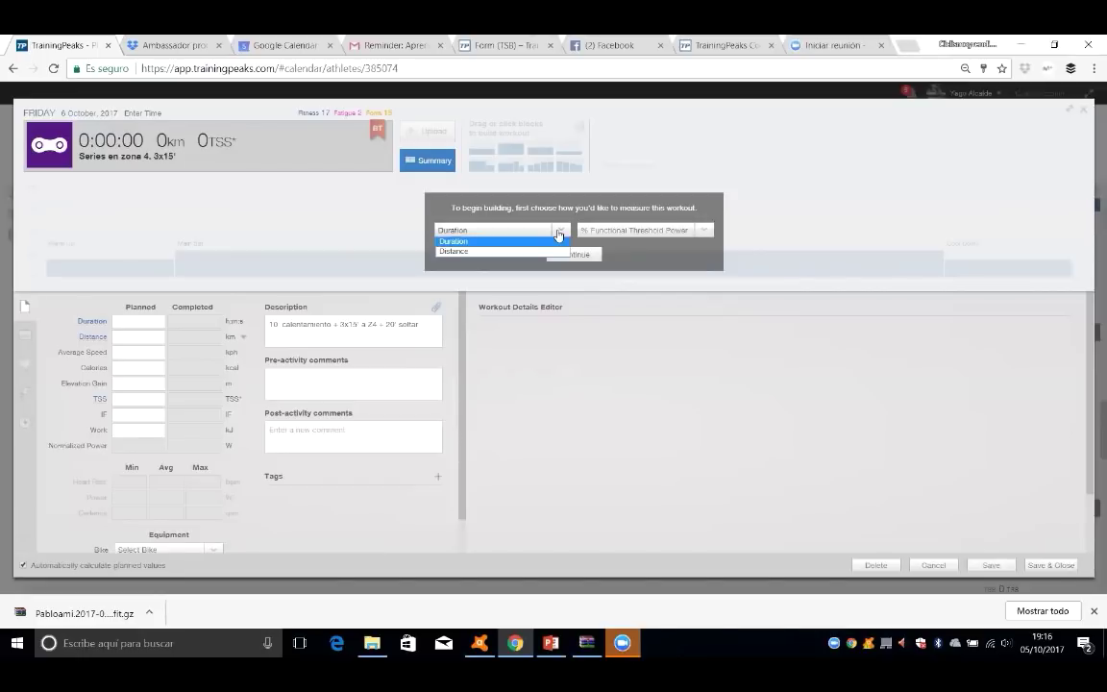
click(559, 231)
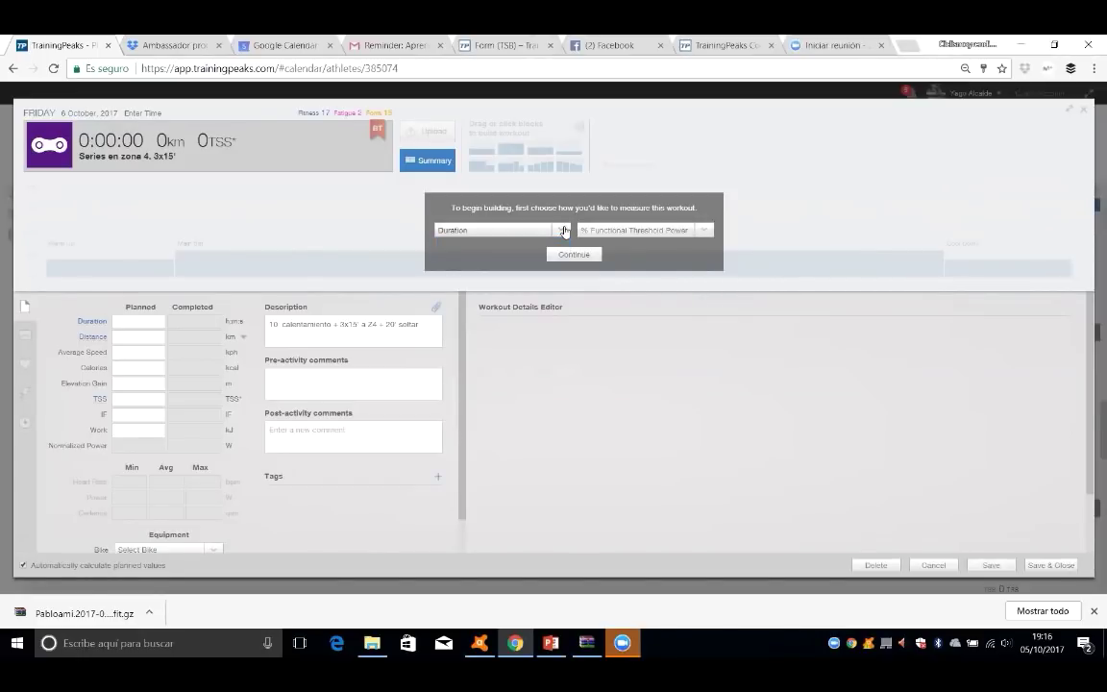
click(699, 233)
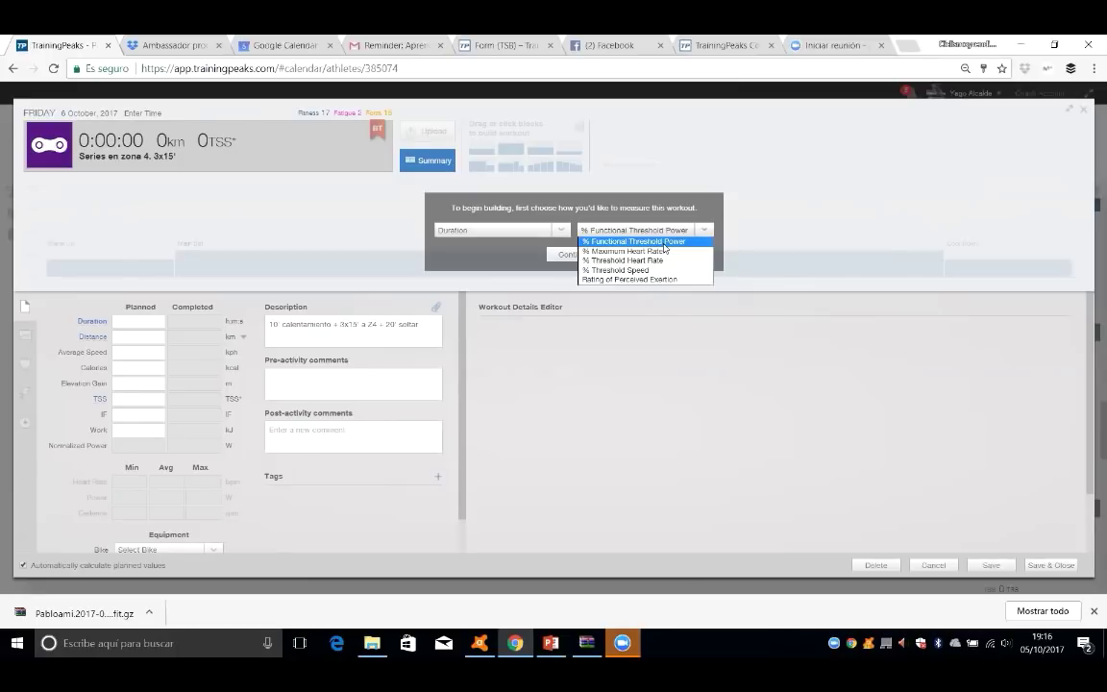
click(663, 244)
click(569, 253)
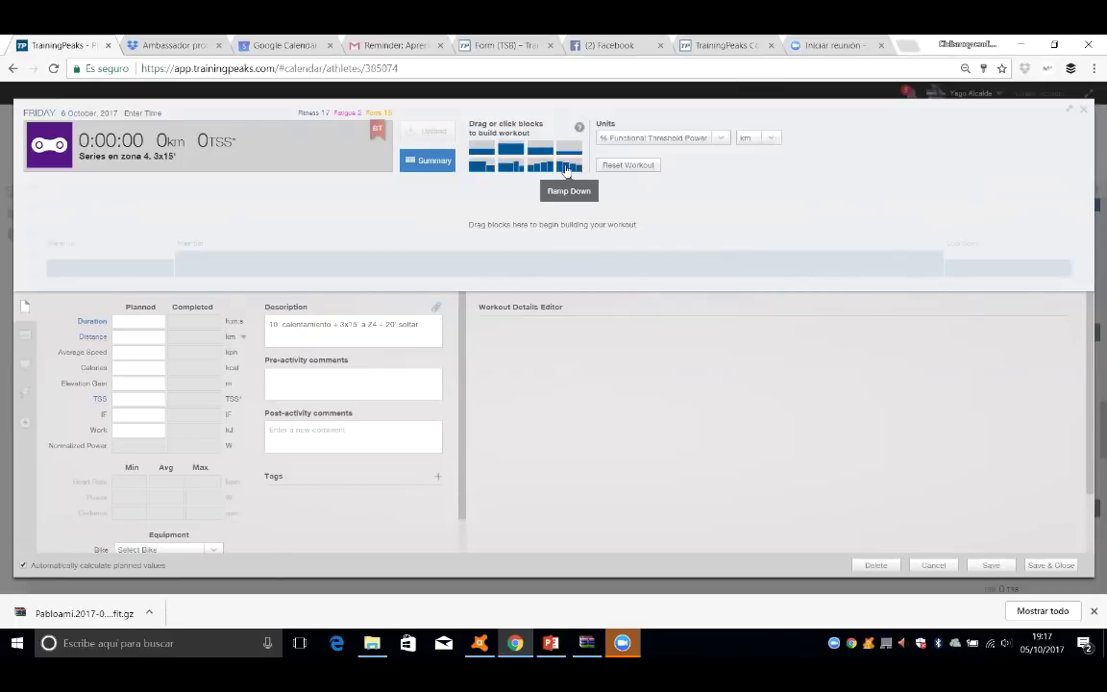
Add a warm-up block of 10 minutes at 50 % of FTP.
click(480, 148)
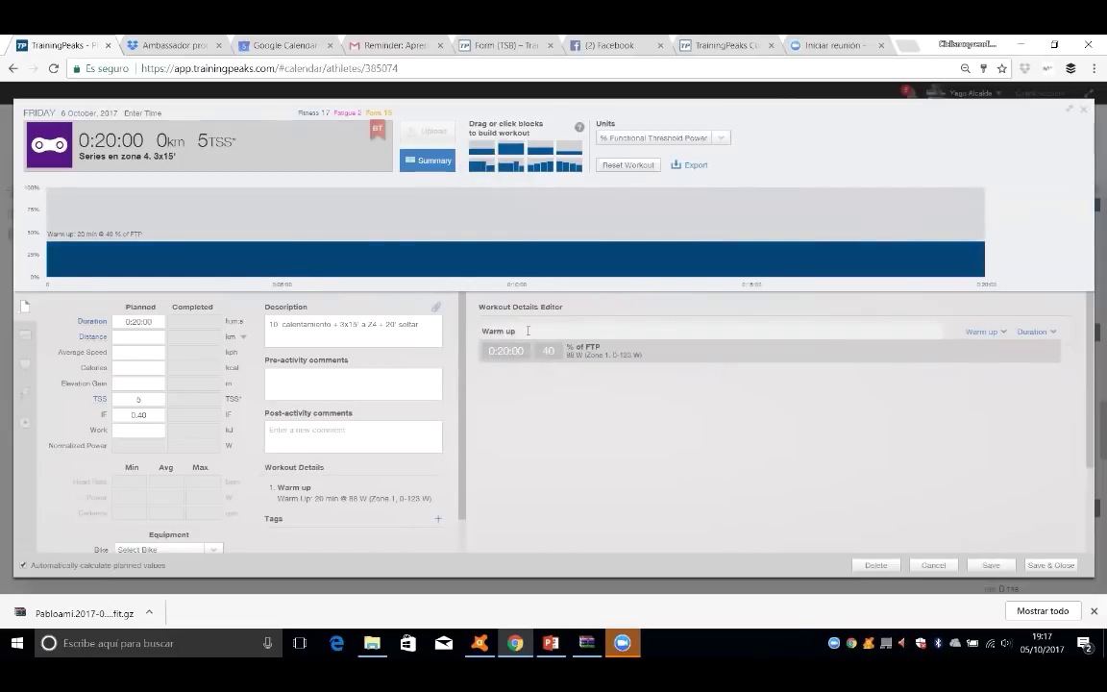
click(527, 330)
click(492, 350)
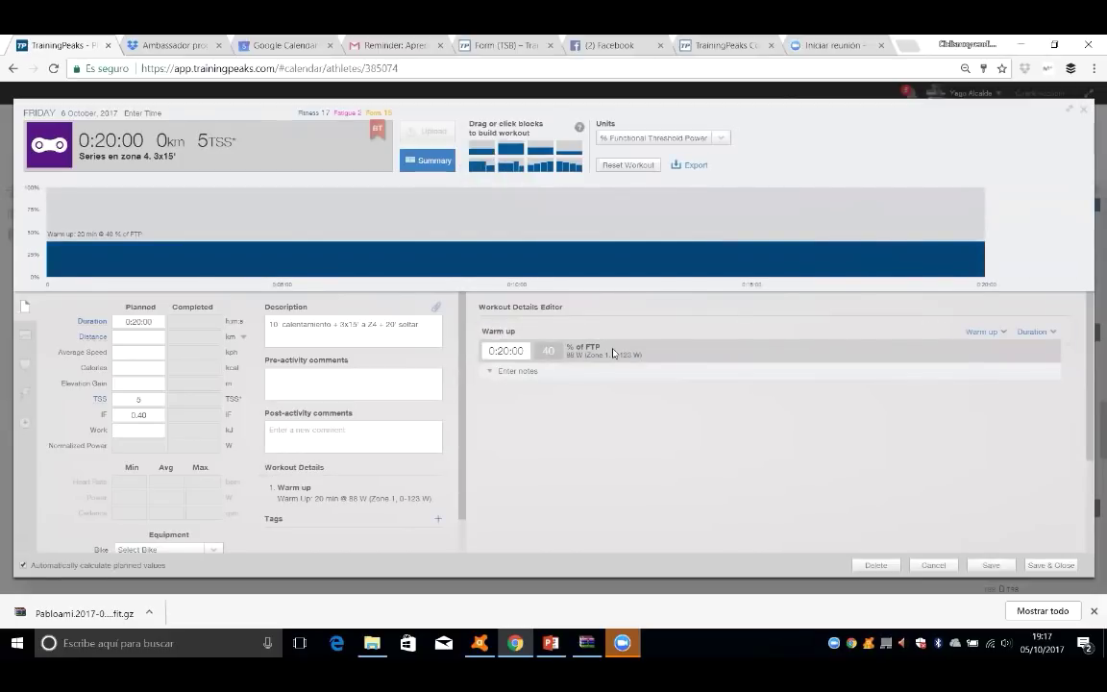
key(BackSpace)
text(1)
double_click(546, 351)
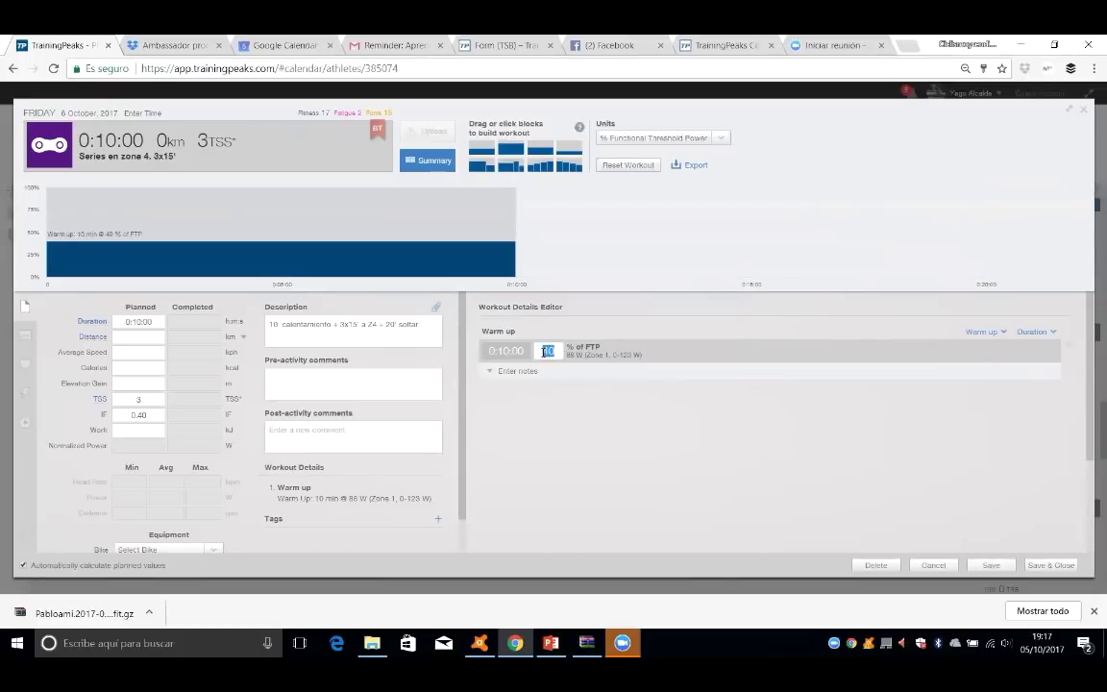
text(50)
click(548, 351)
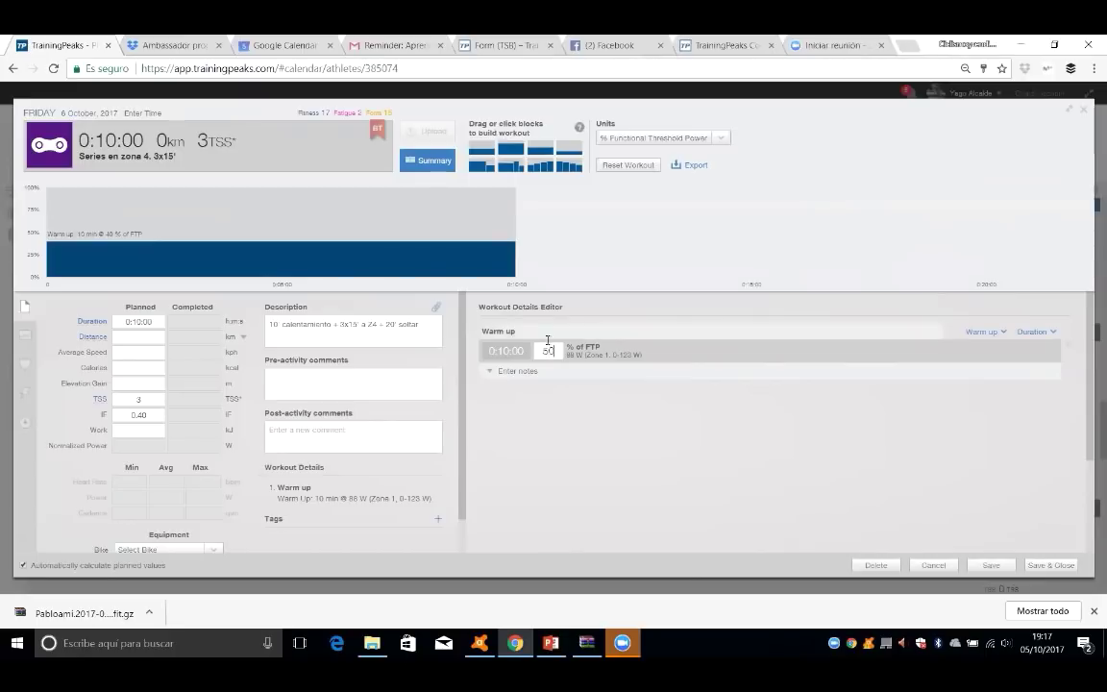
click(543, 324)
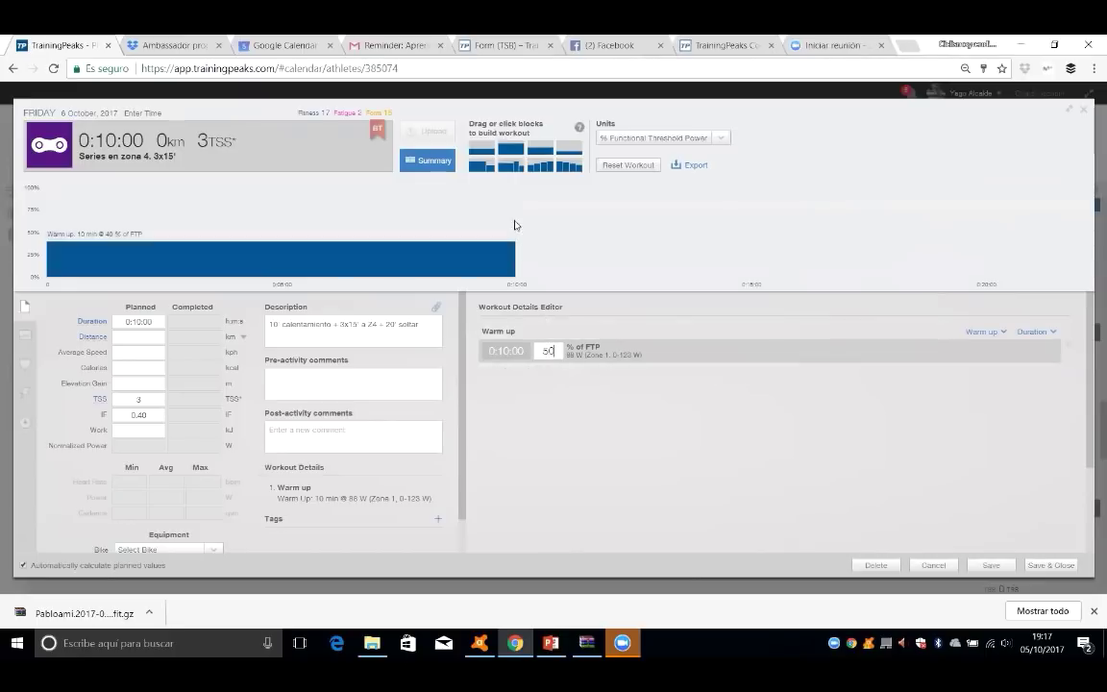
Add a two-step repeat block with 3 repeats and set its hard interval to 15 minutes.
click(480, 166)
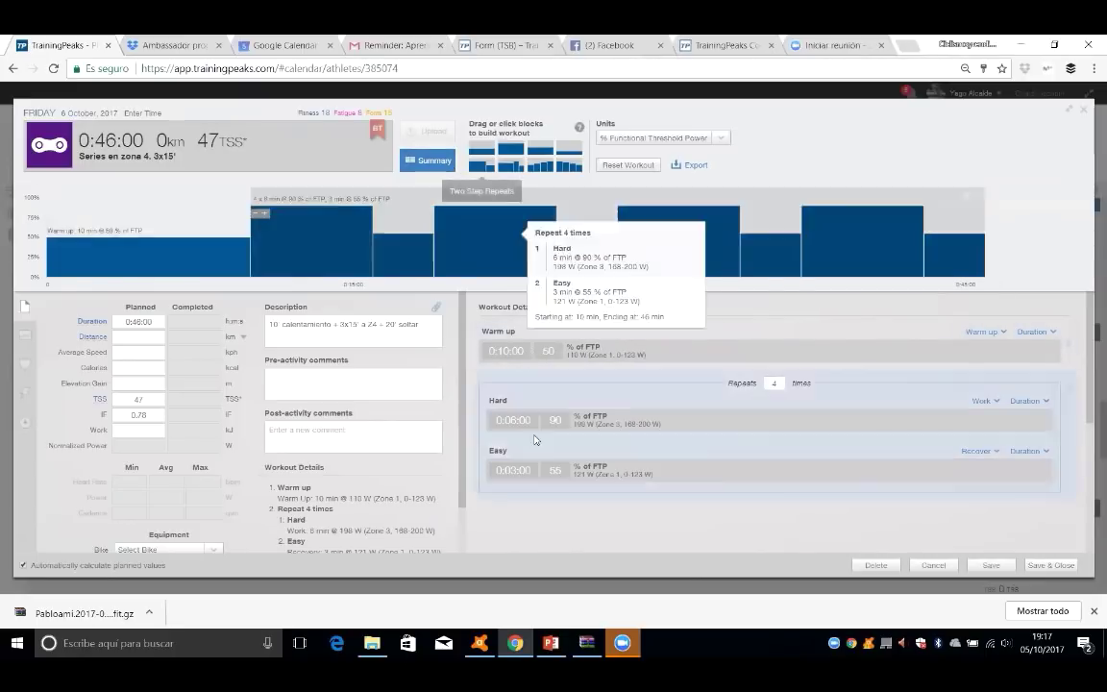
click(775, 384)
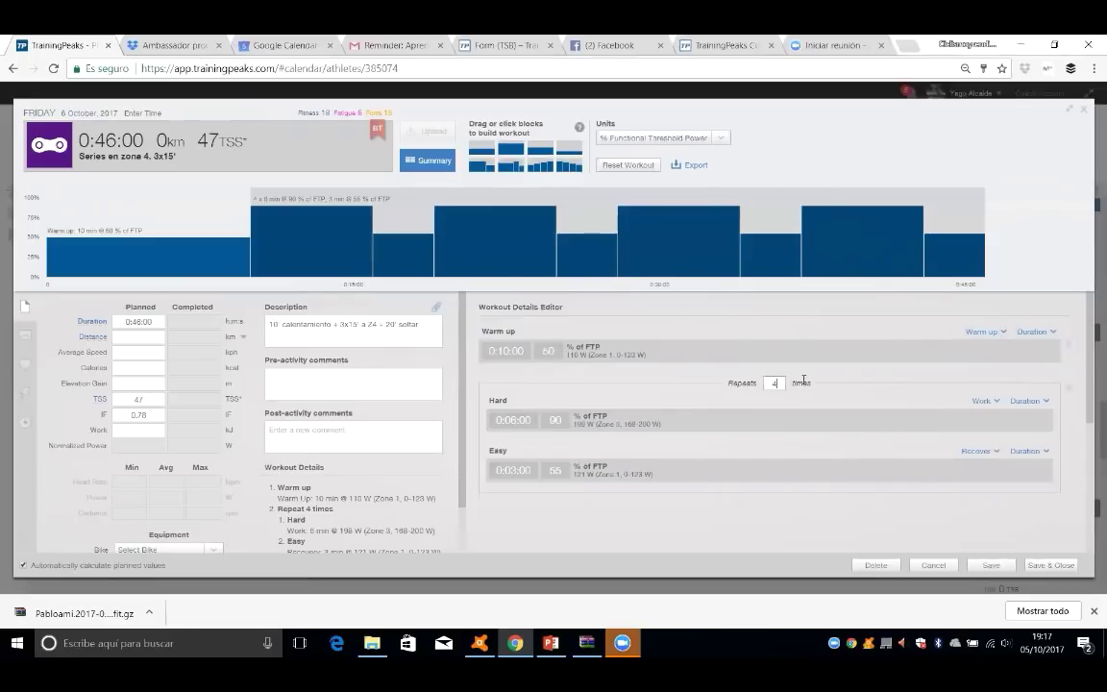
click(519, 420)
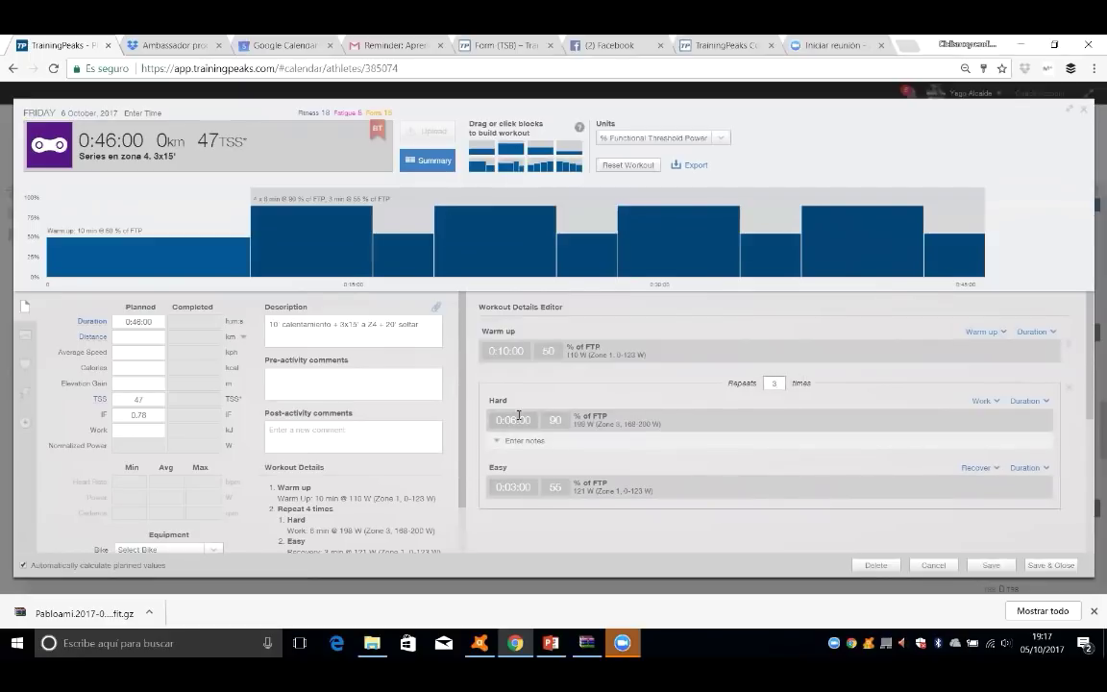
text(3)
click(514, 420)
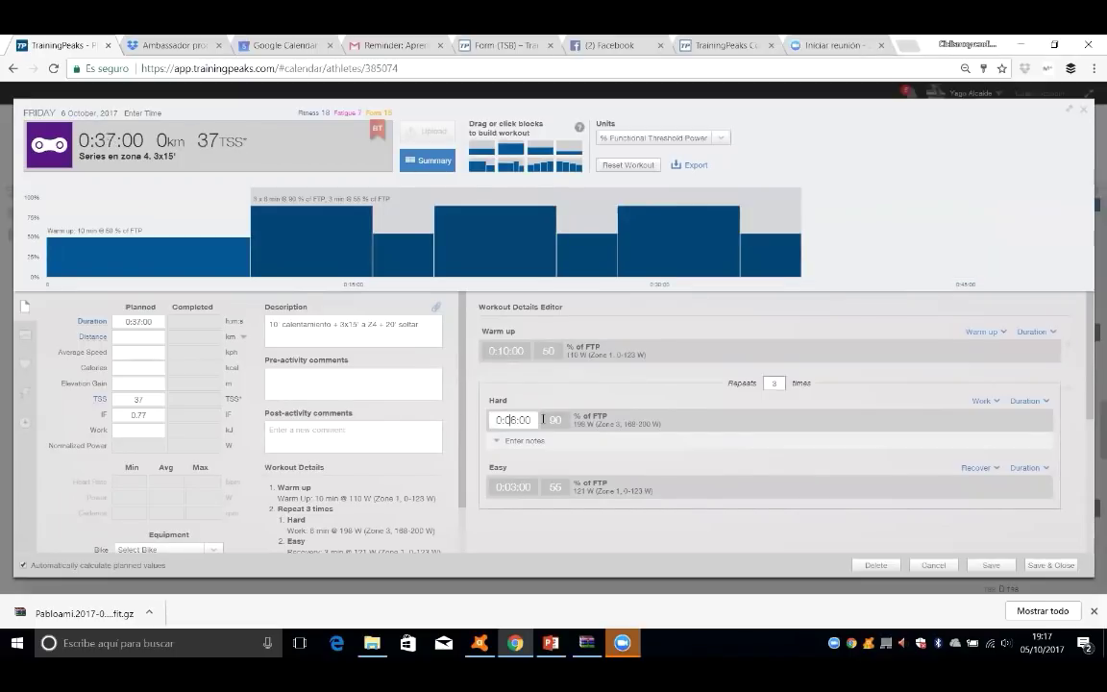
key(BackSpace)
key(BackSpace)
text(15)
Rename the hard interval "En subida con cadencia agil" and set its intensity to 100 % of FTP.
click(516, 404)
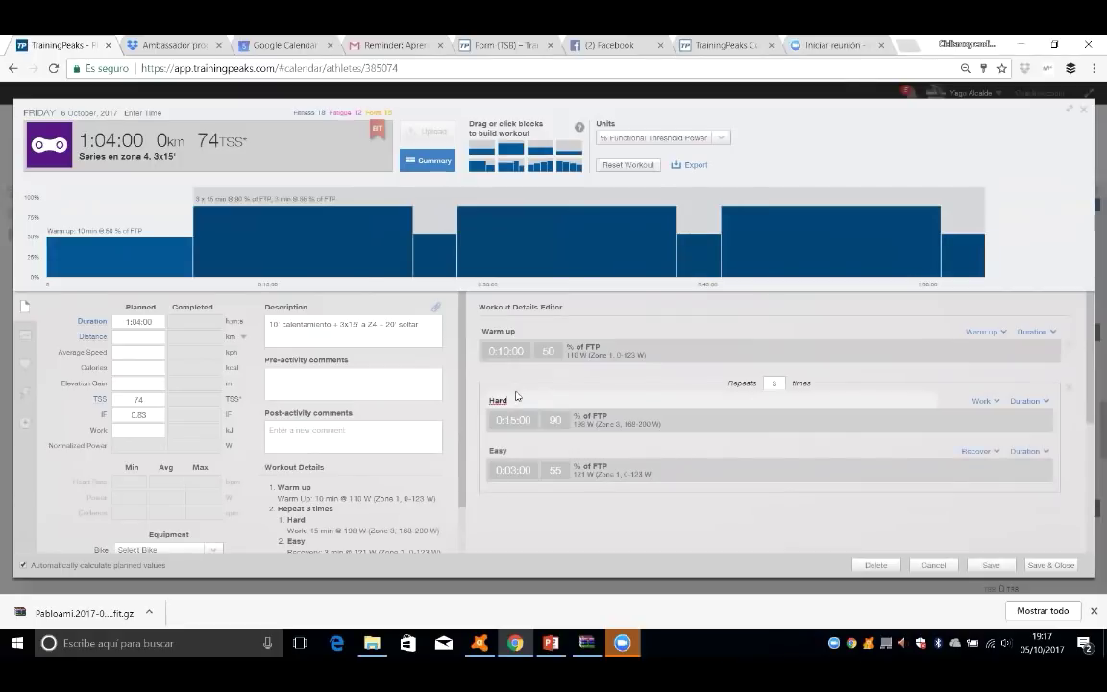
click(516, 402)
double_click(517, 402)
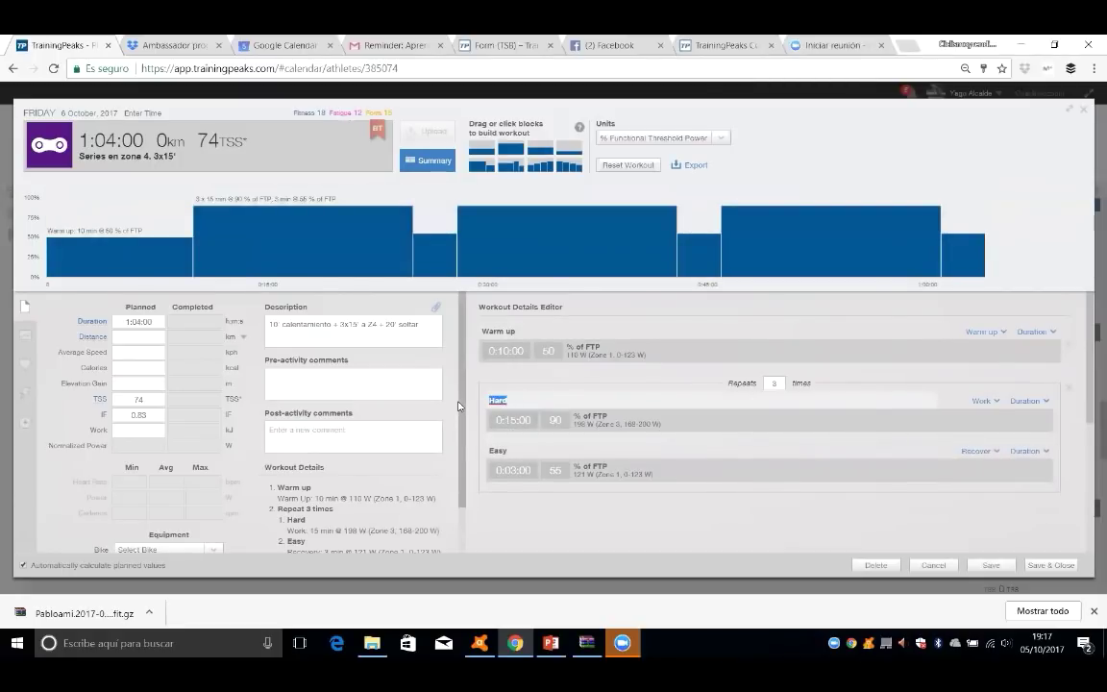
text(En subida)
text( con cadencia a)
text(qui)
click(557, 420)
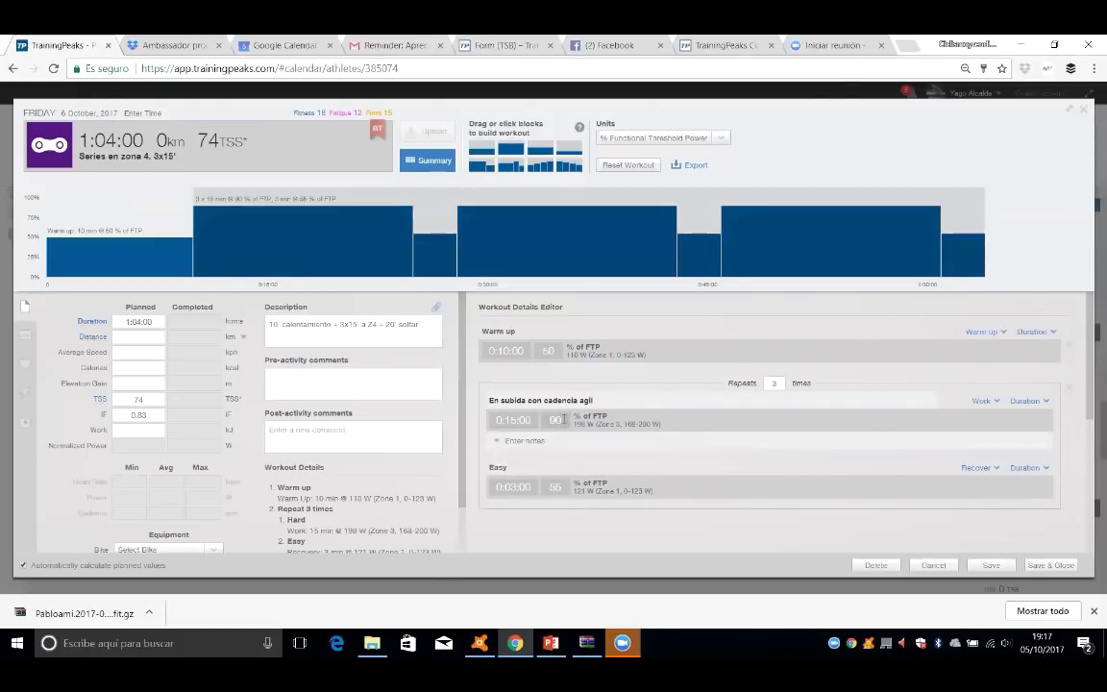
drag(570, 420, 545, 419)
text(100)
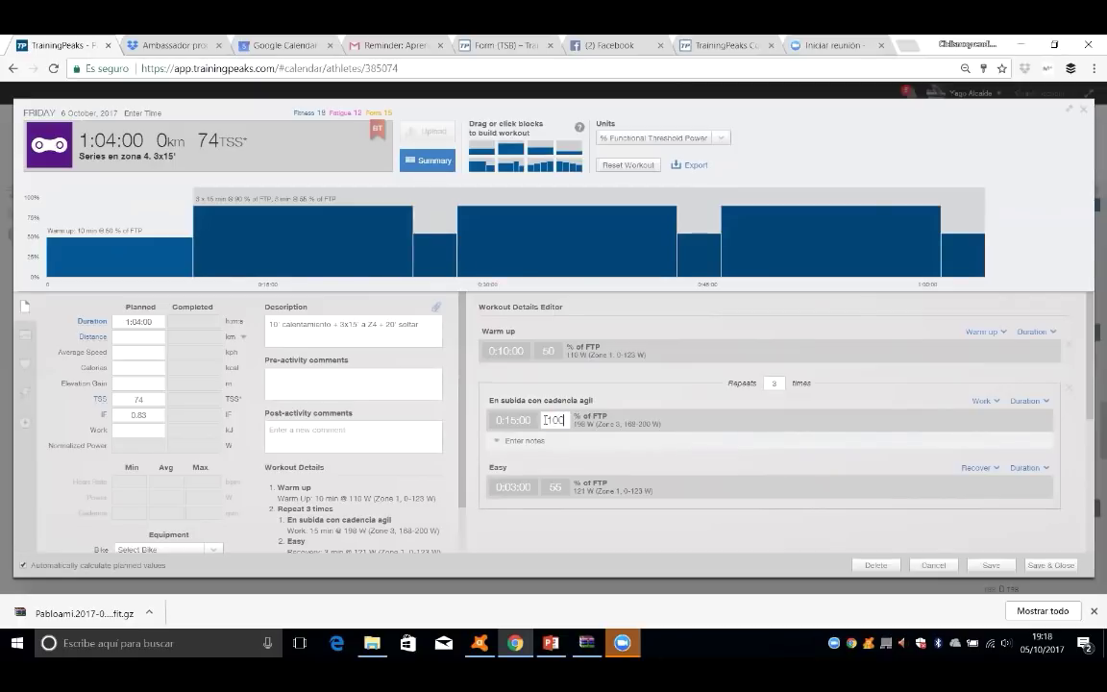
click(483, 375)
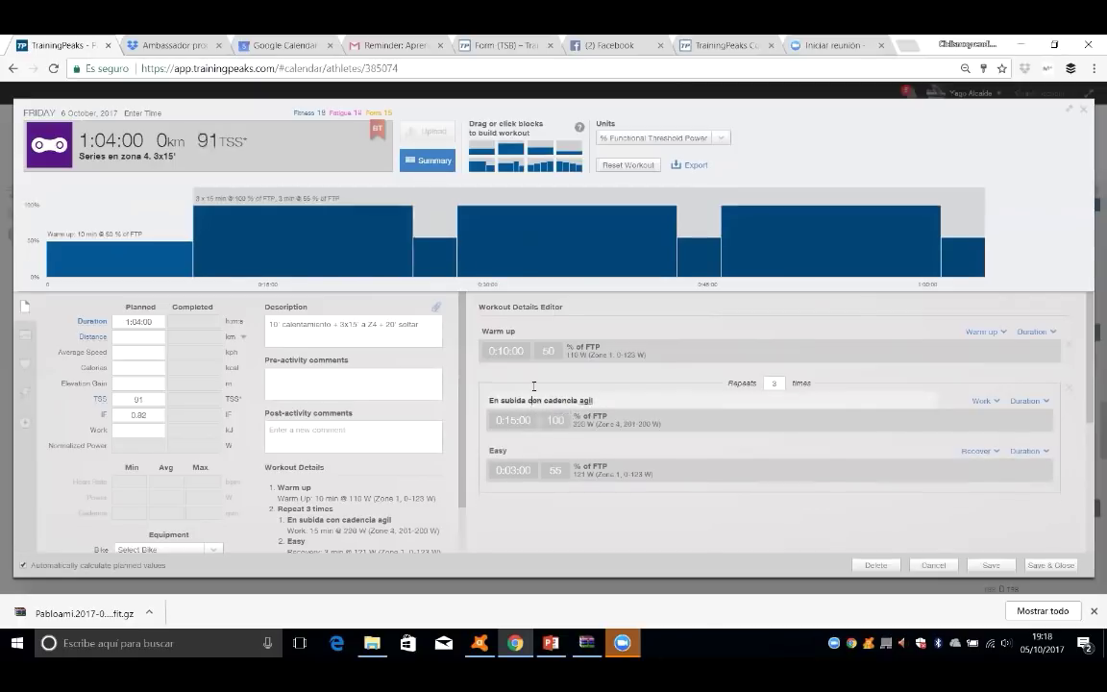
Rename the easy interval "Recuperación: pedaleamos suave ." and set its duration to 10 minutes.
click(508, 450)
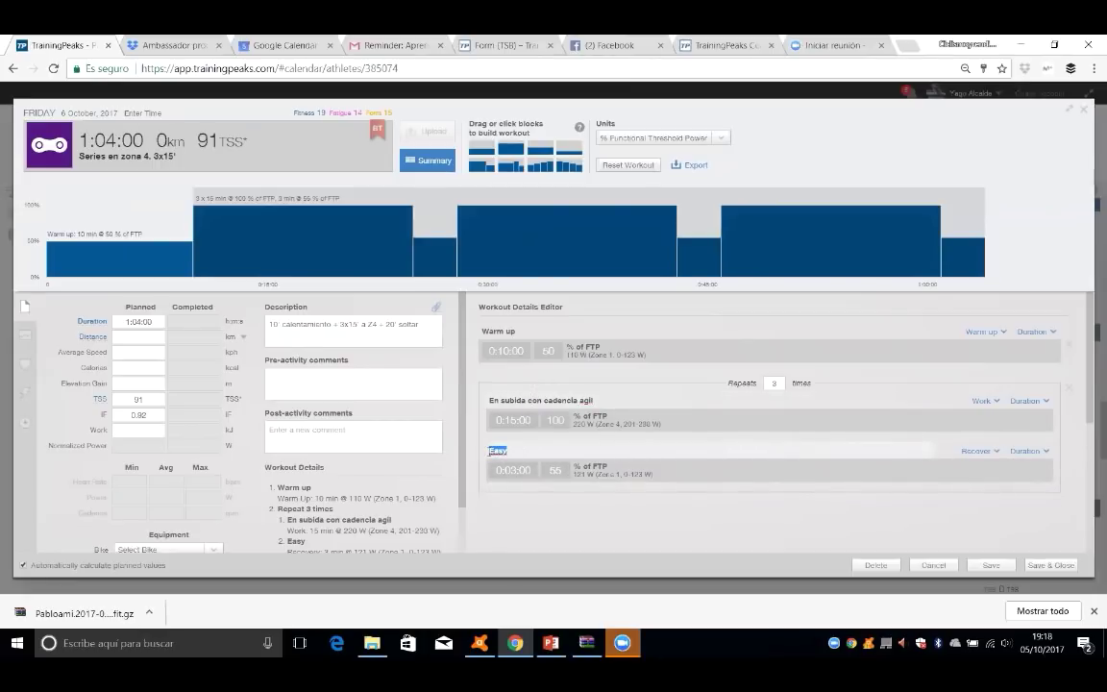
text(Recuperación)
click(511, 449)
click(512, 470)
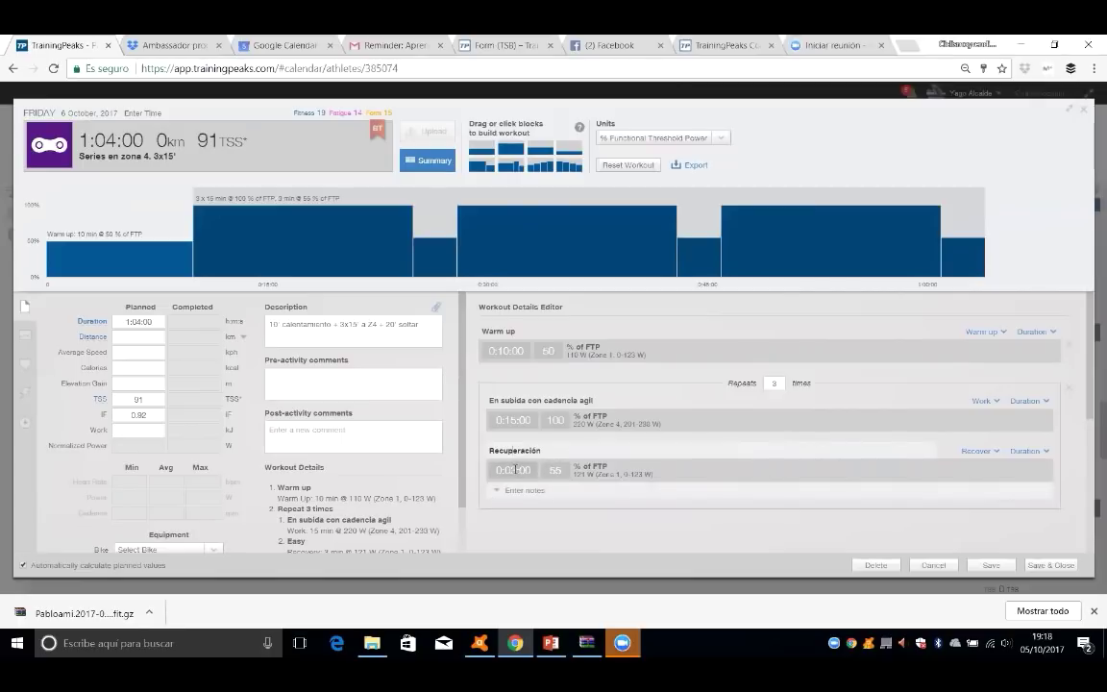
click(512, 470)
key(BackSpace)
key(BackSpace)
text(10)
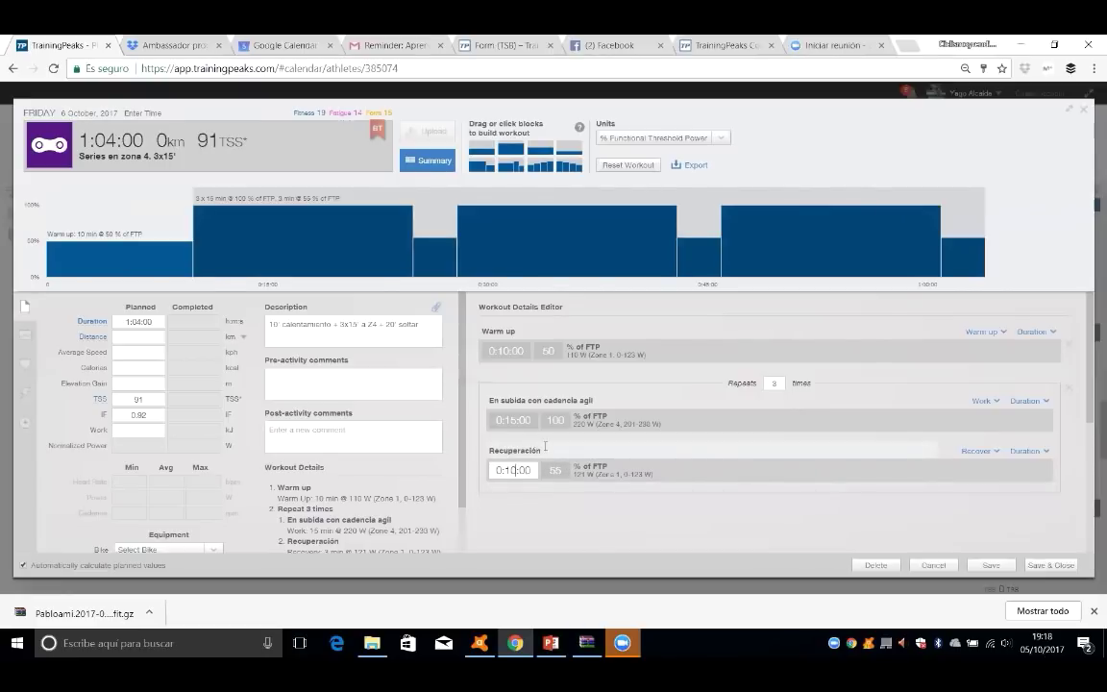
click(617, 450)
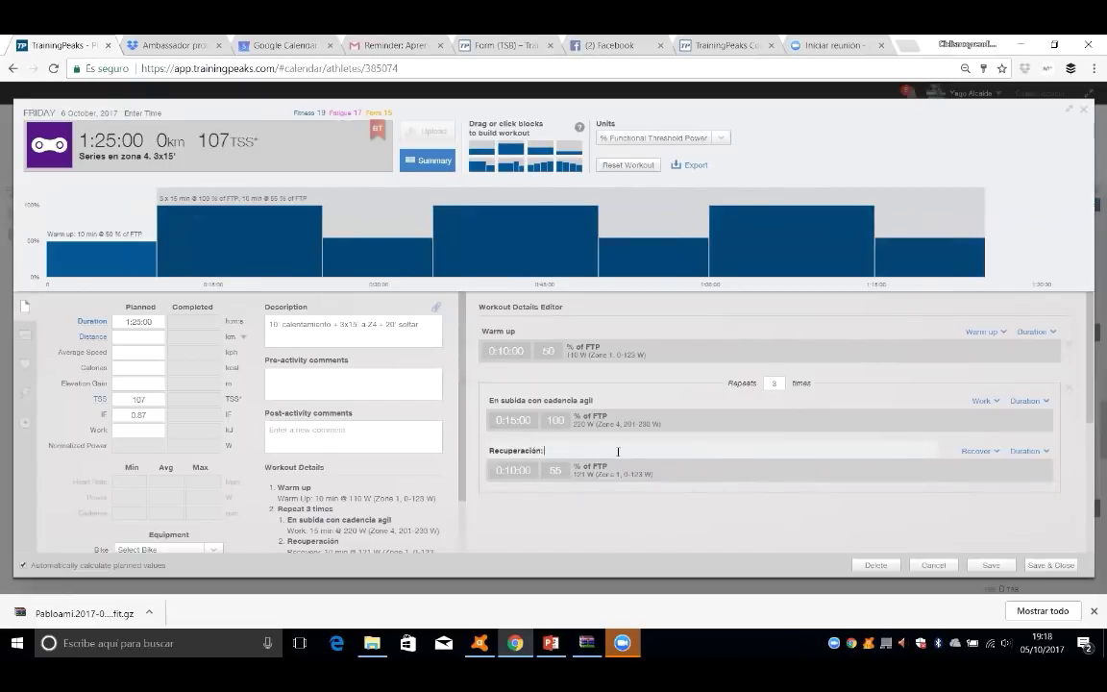
text(pedaleamos suave .)
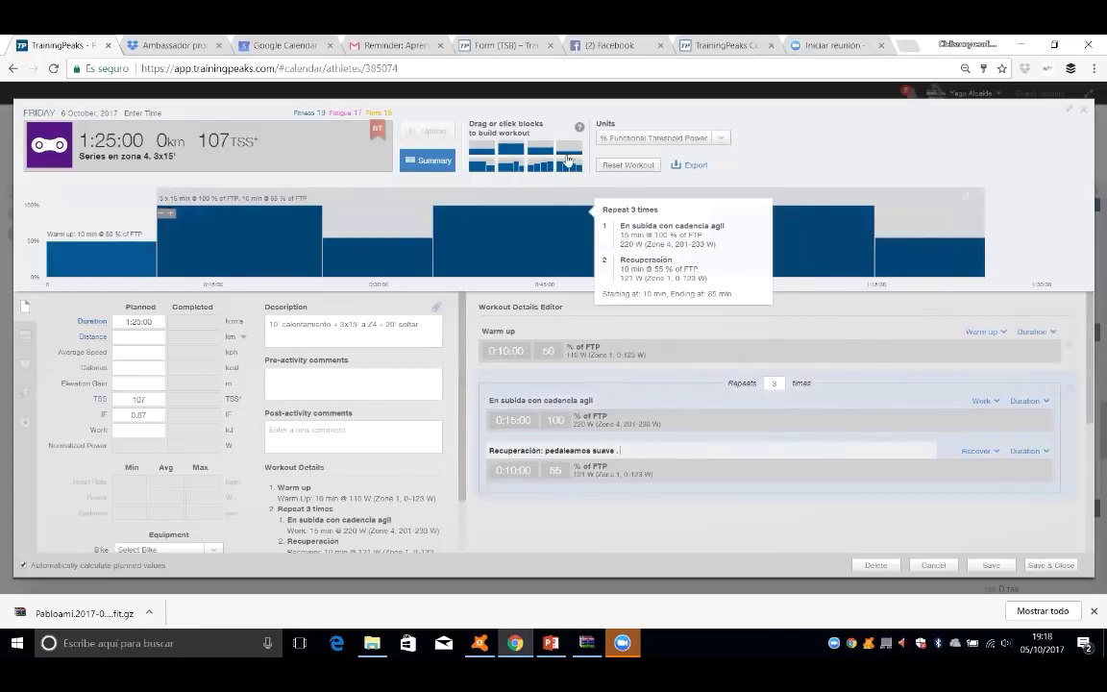
Add a cool-down block named "Soltar piernas" lasting 15 minutes, and save and close the workout.
click(571, 151)
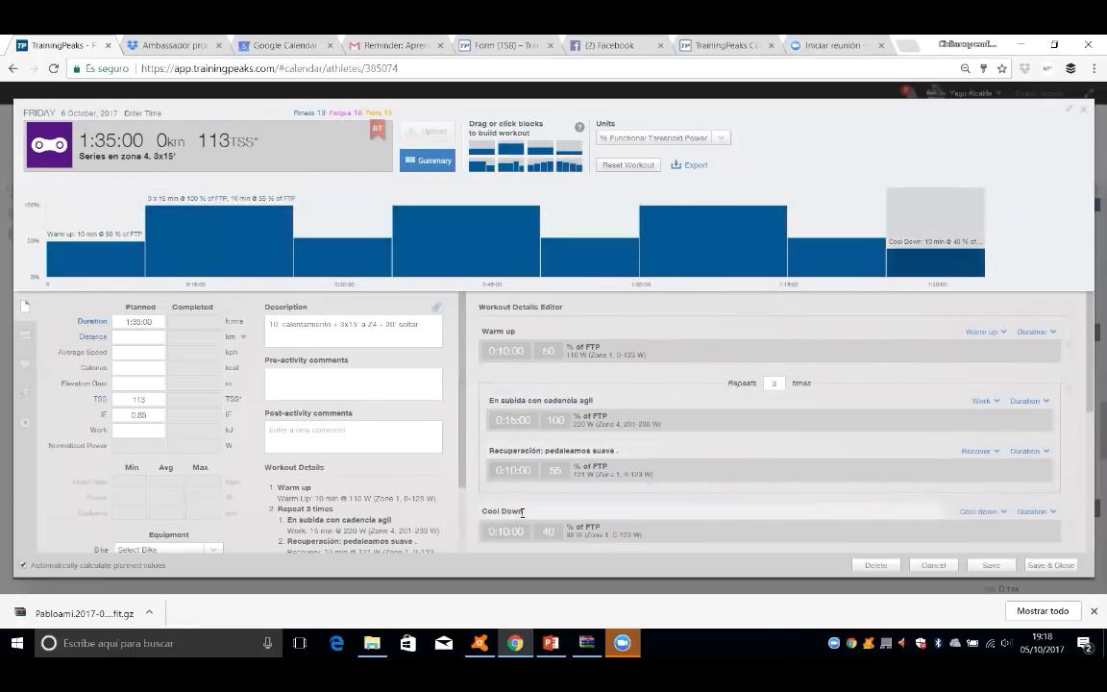
drag(522, 512, 486, 515)
text(Soltar piernas)
click(509, 529)
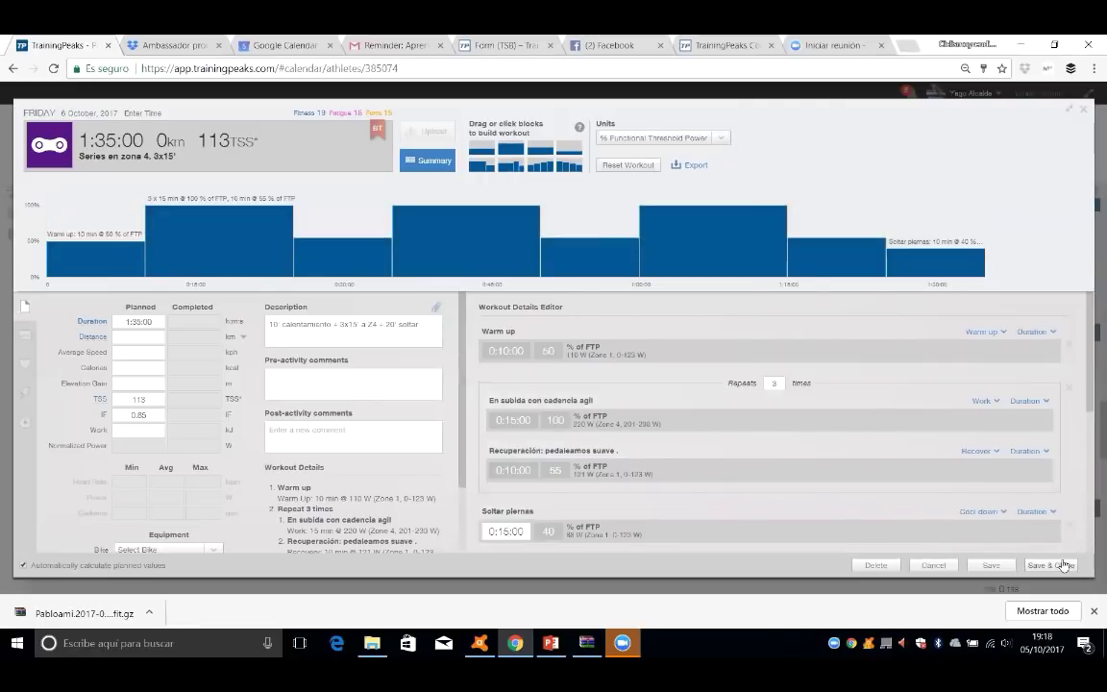
key(Return)
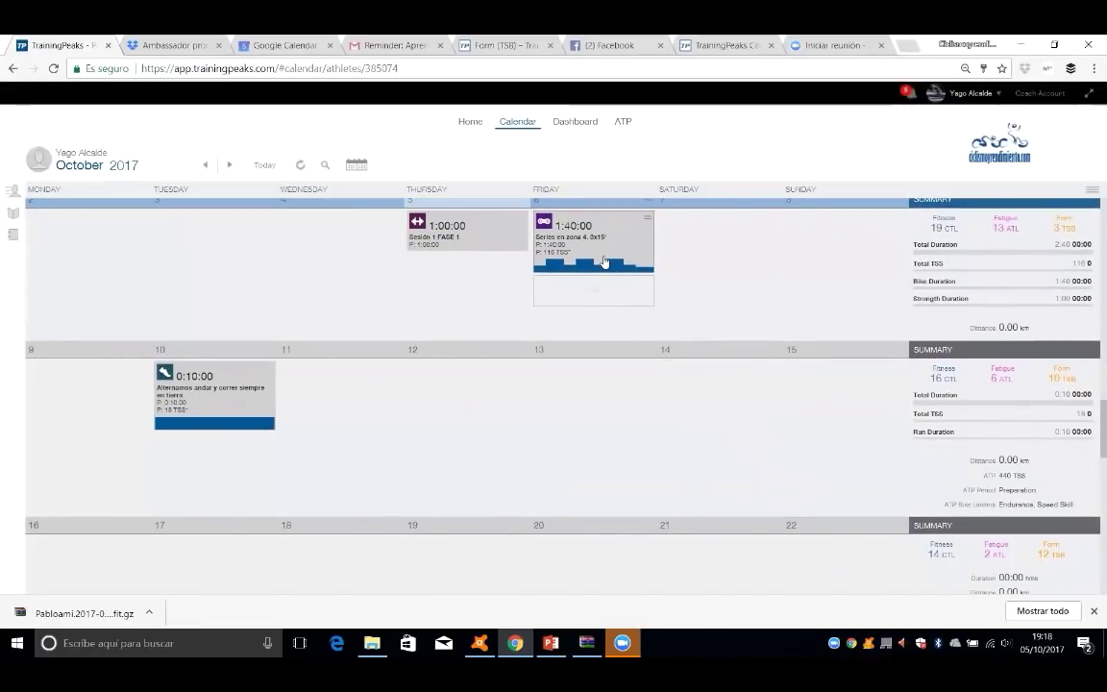
Reopen the saved bike workout, review its chart and workout details, and close it with saving.
click(563, 215)
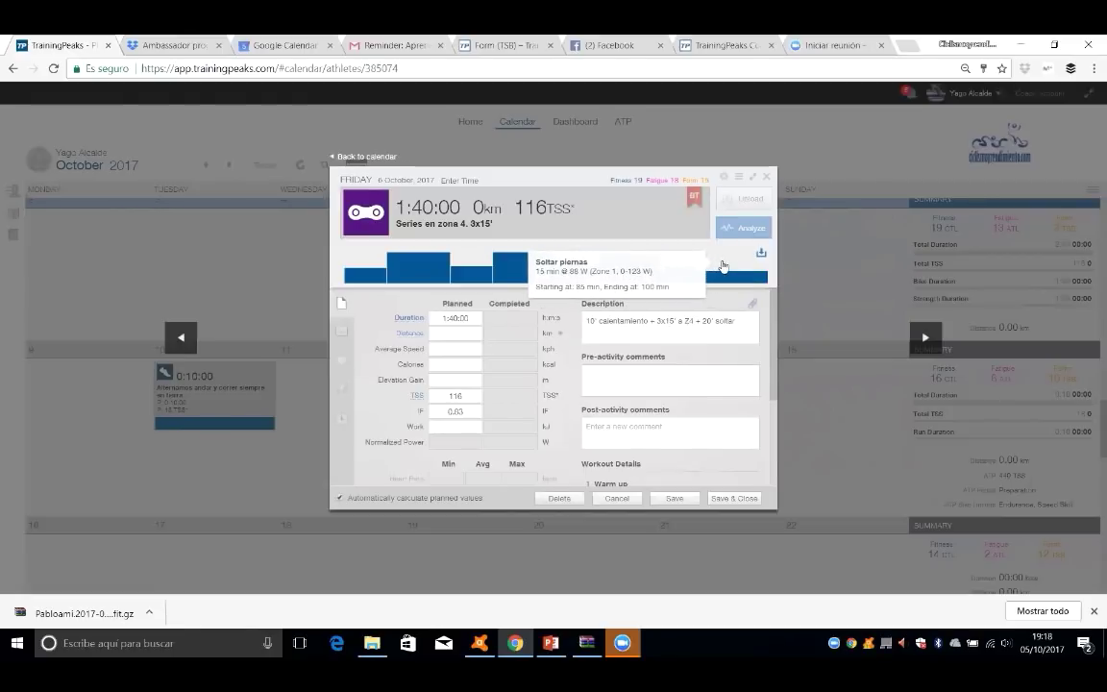
scroll(662, 317, down, 3)
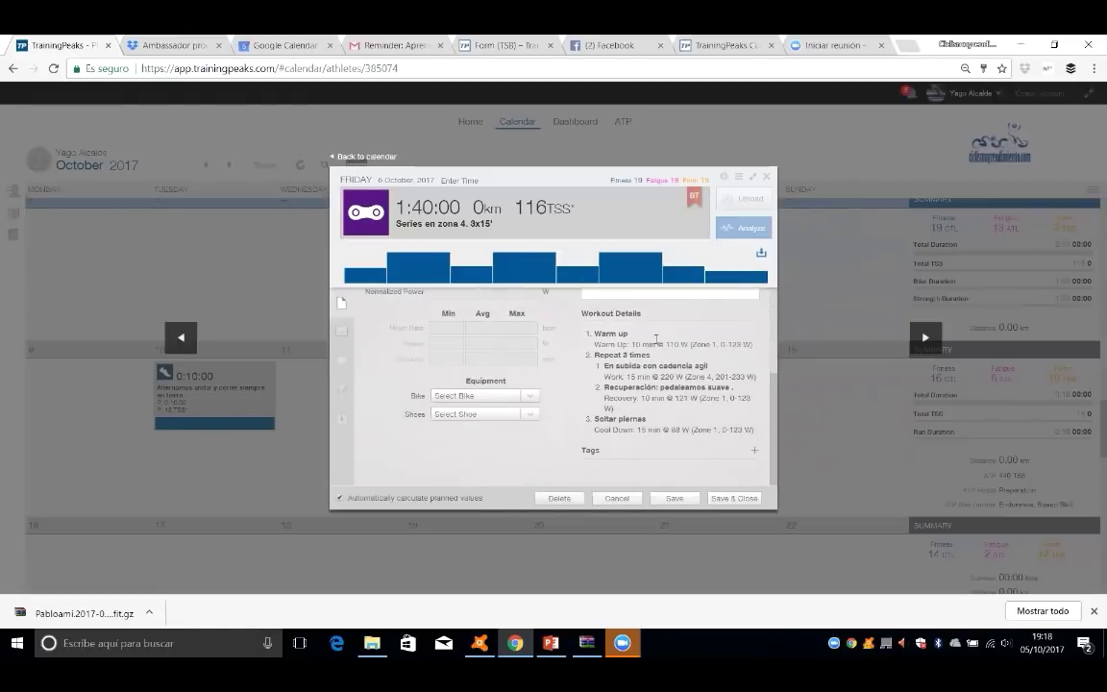
scroll(656, 338, up, 1)
scroll(634, 374, down, 1)
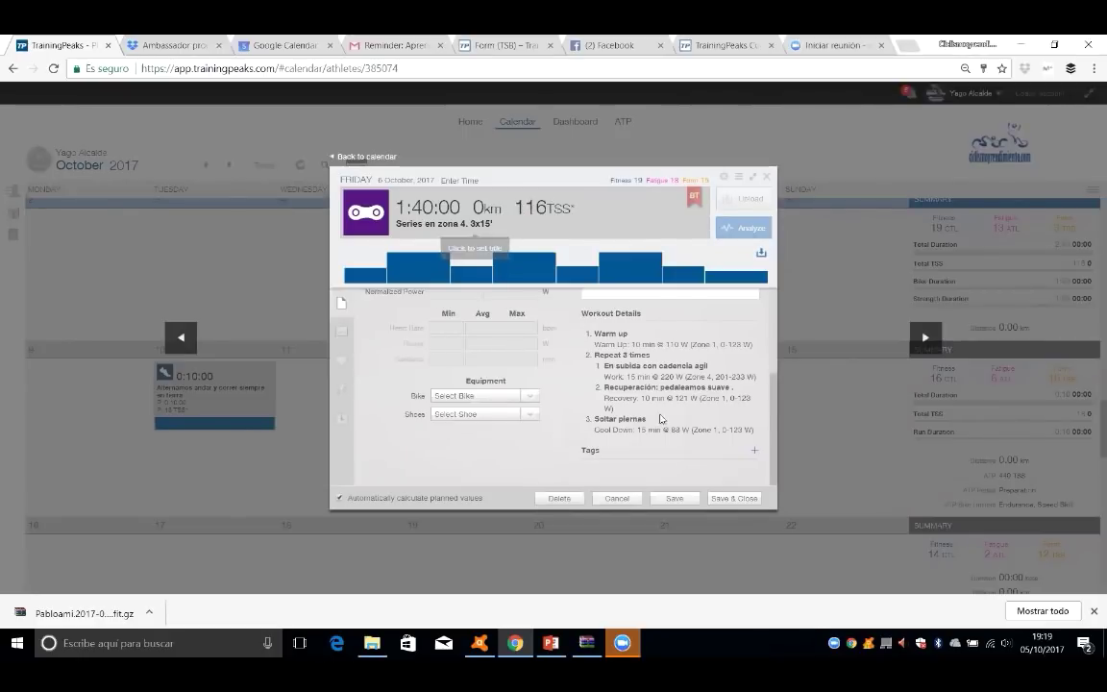
click(723, 499)
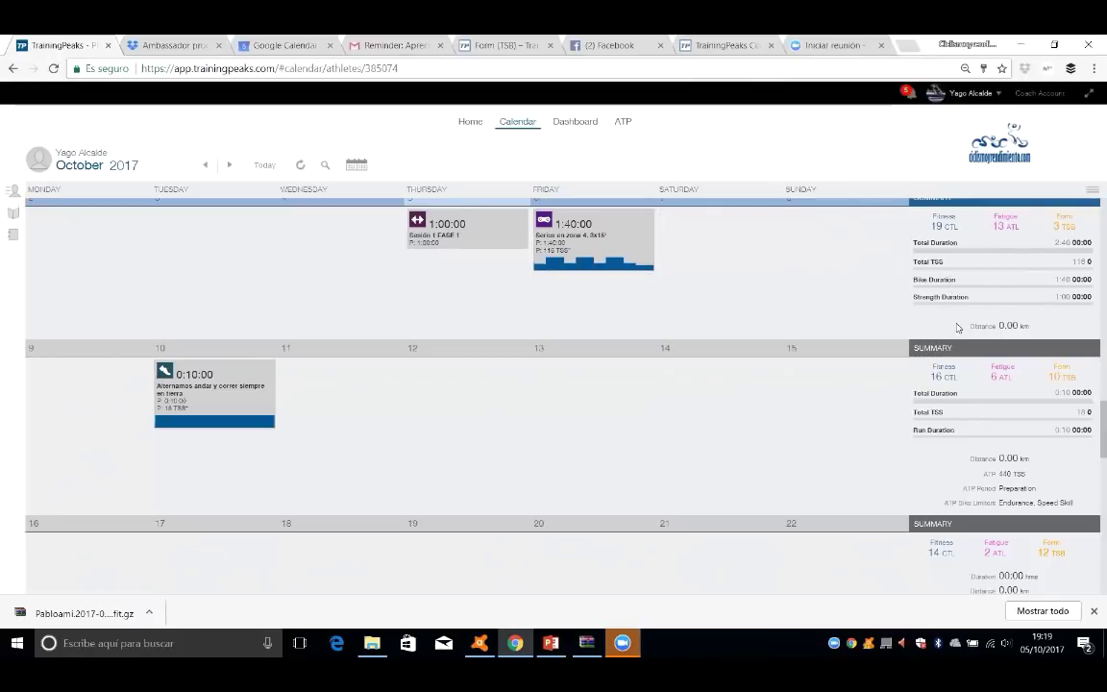
scroll(997, 279, down, 1)
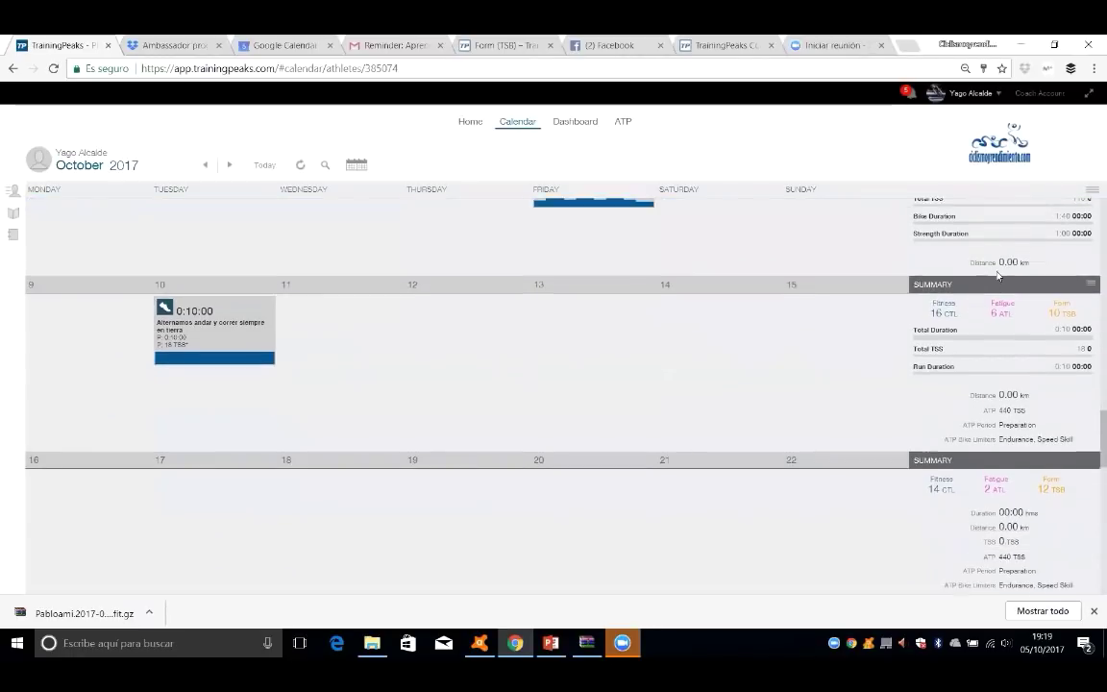
scroll(997, 288, up, 1)
scroll(994, 428, up, 1)
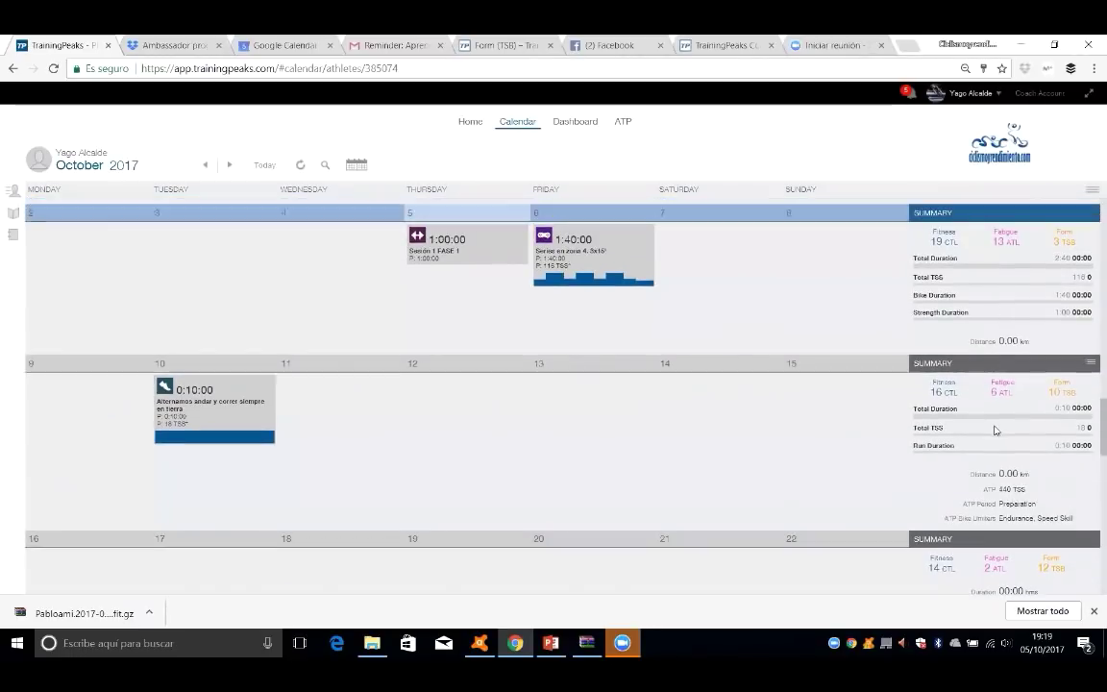
scroll(999, 451, down, 1)
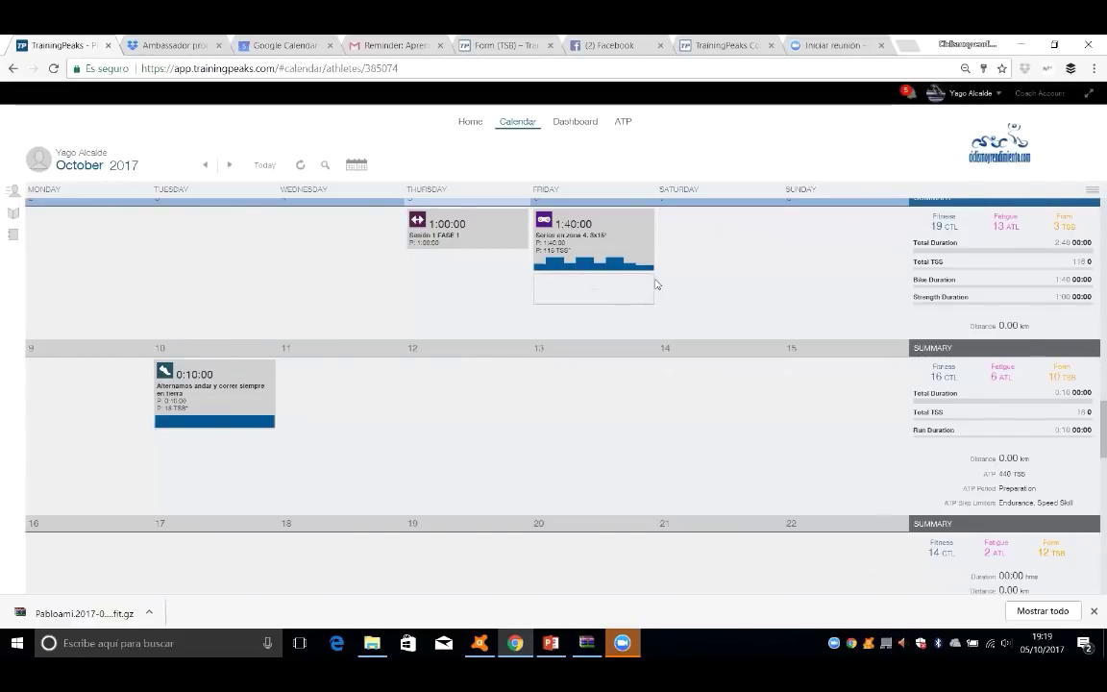
Move the "Series en zona 4. 3x15'" bike workout from 6 to 13 October, and paste a copy of it on 15 October.
drag(603, 248, 603, 517)
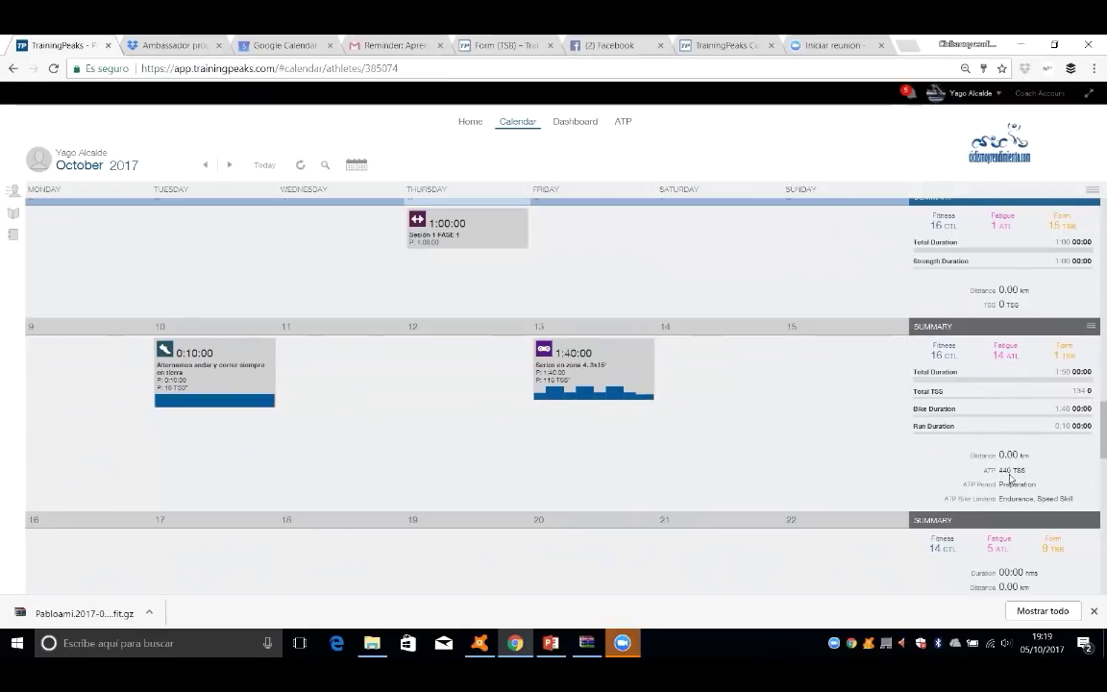
click(648, 343)
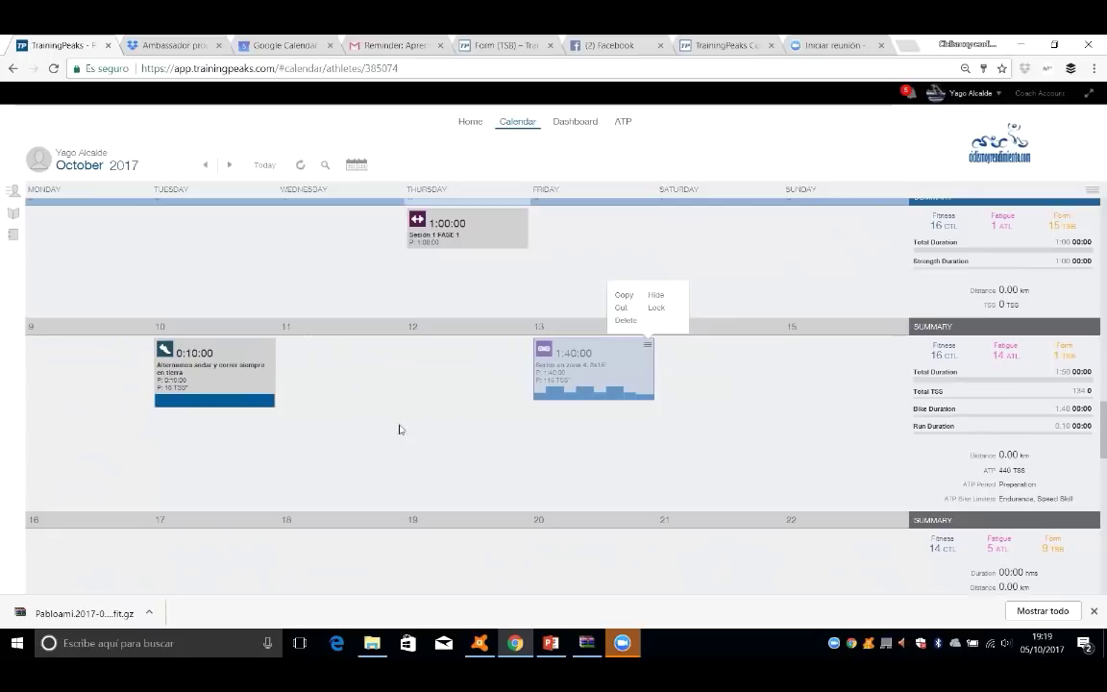
click(647, 344)
click(628, 301)
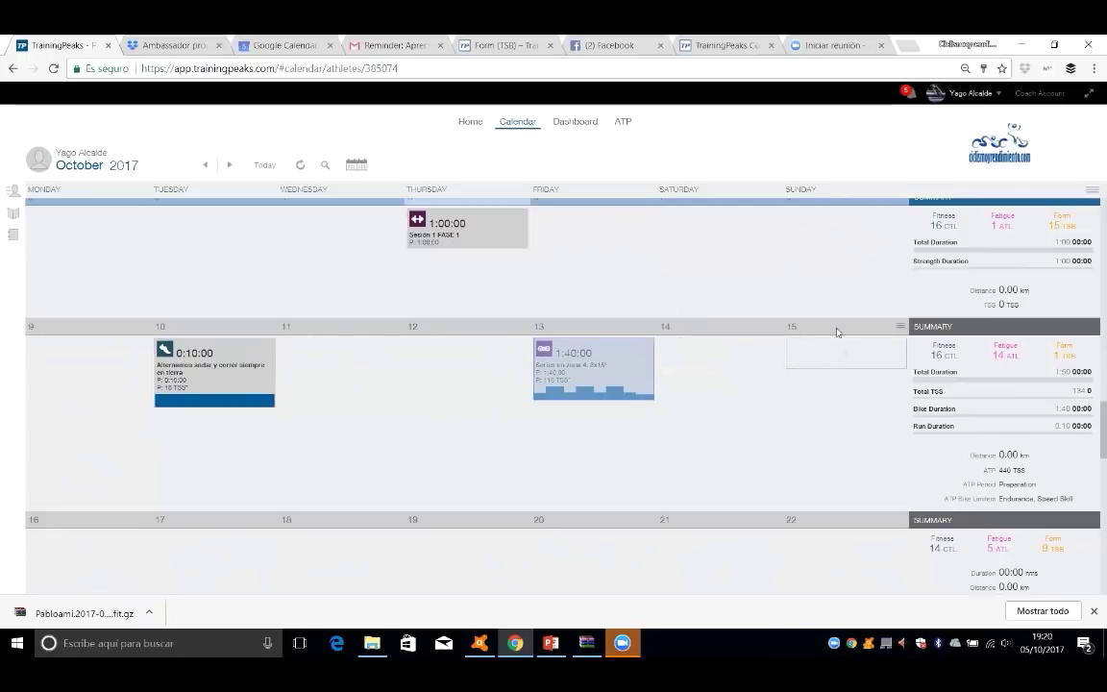
click(902, 328)
click(877, 288)
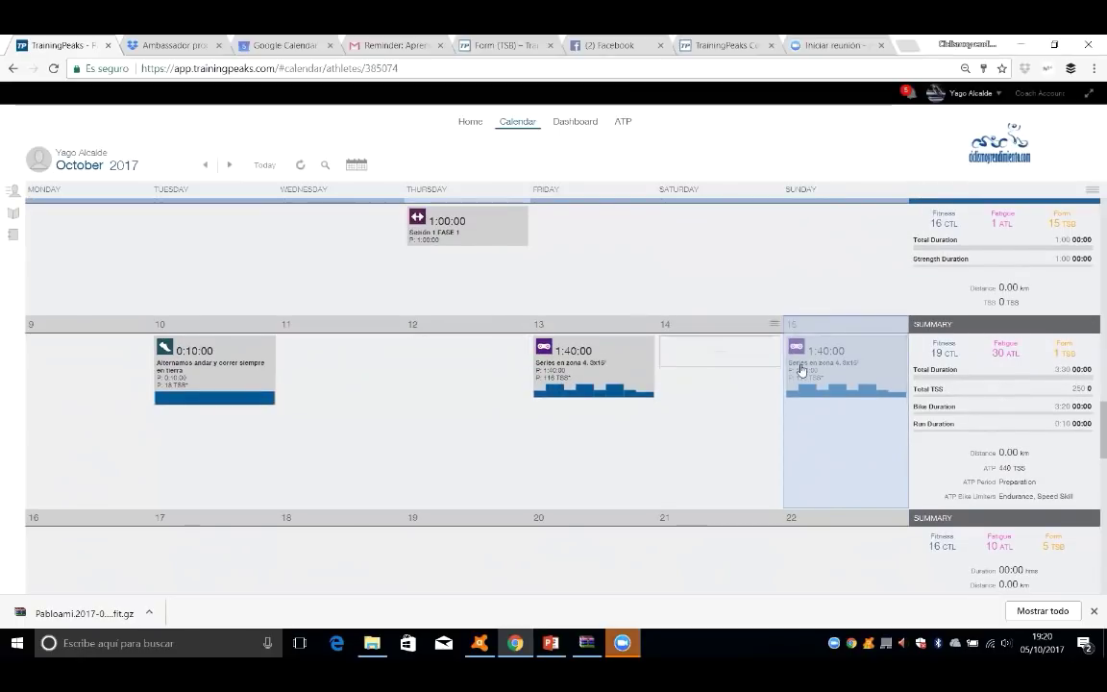
Copy the 13 October bike workout to 11 October and move that copy to 12 October.
click(646, 342)
click(624, 293)
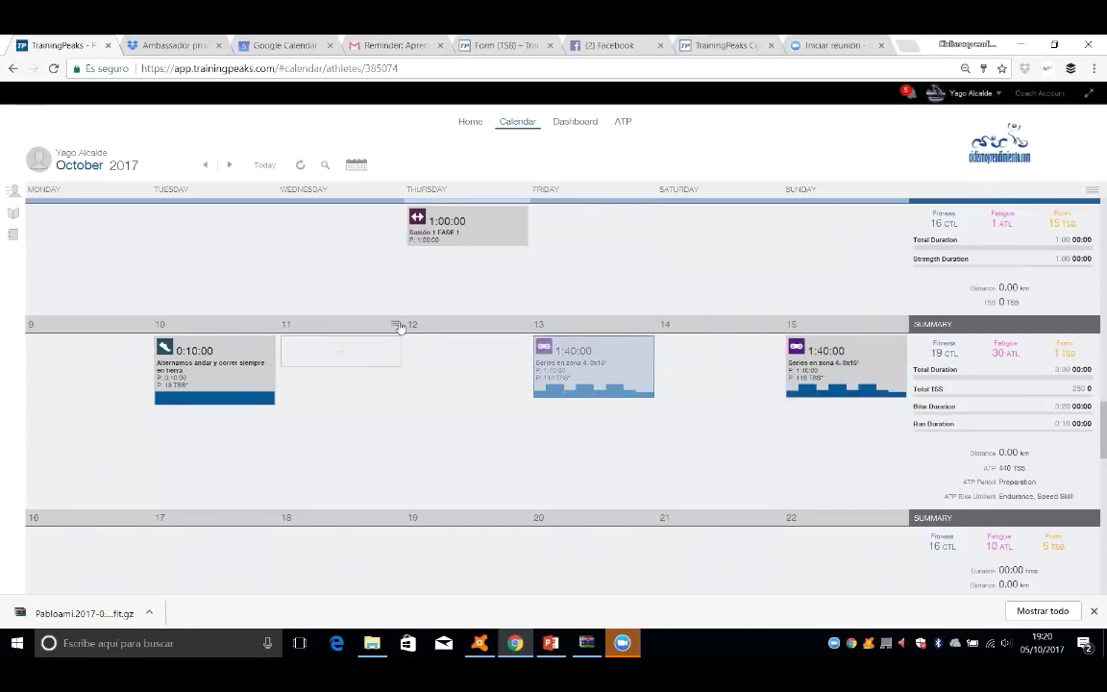
click(395, 324)
click(370, 292)
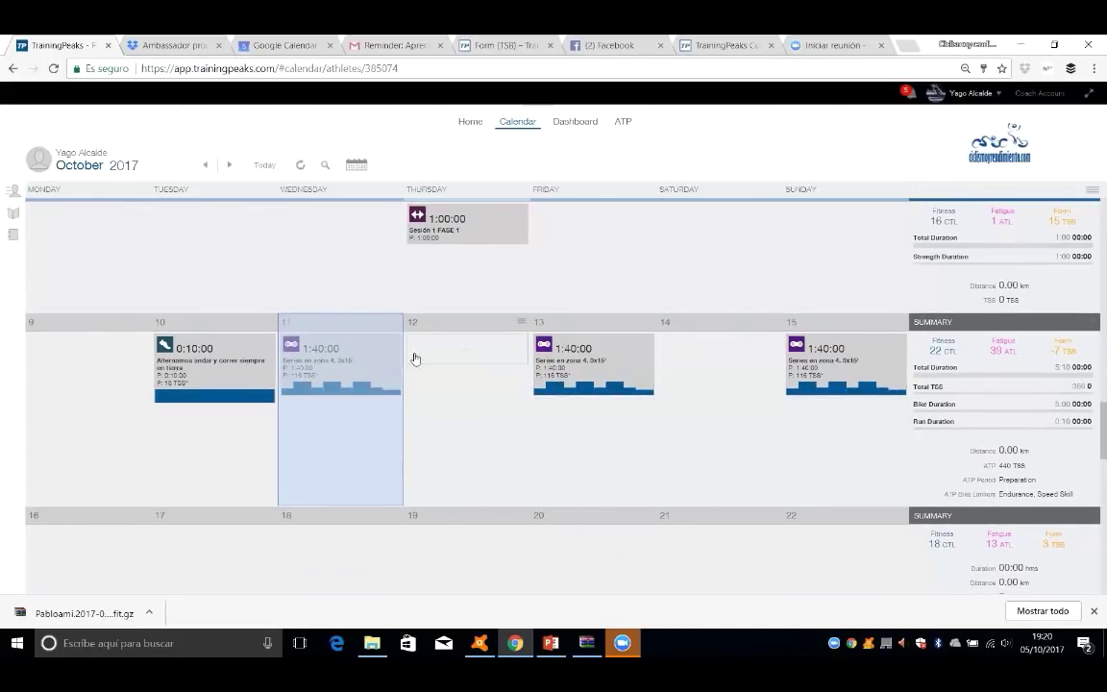
drag(344, 338, 468, 371)
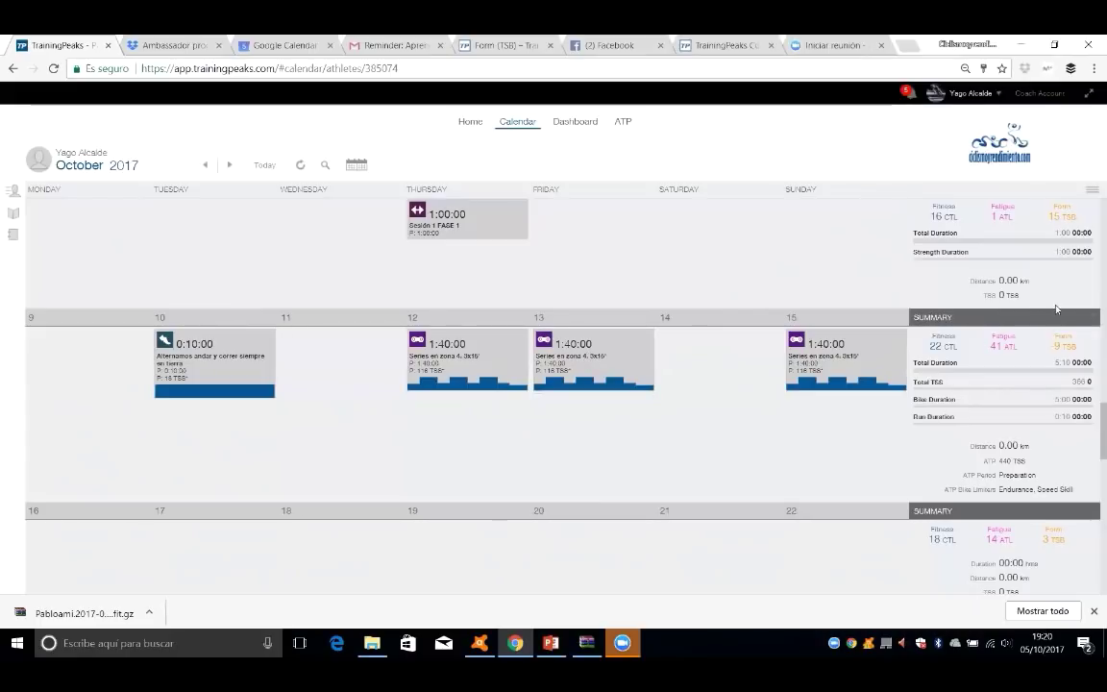
Copy the whole training week of 9–15 October and paste it into the week of 16–22 October.
click(1091, 317)
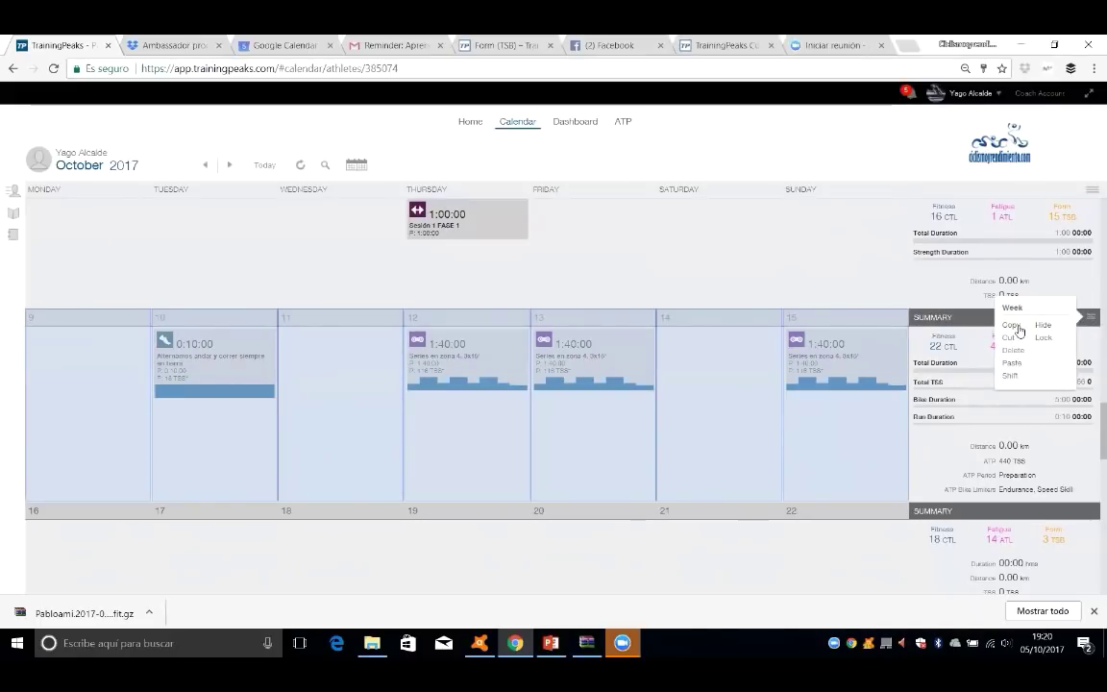
click(1011, 328)
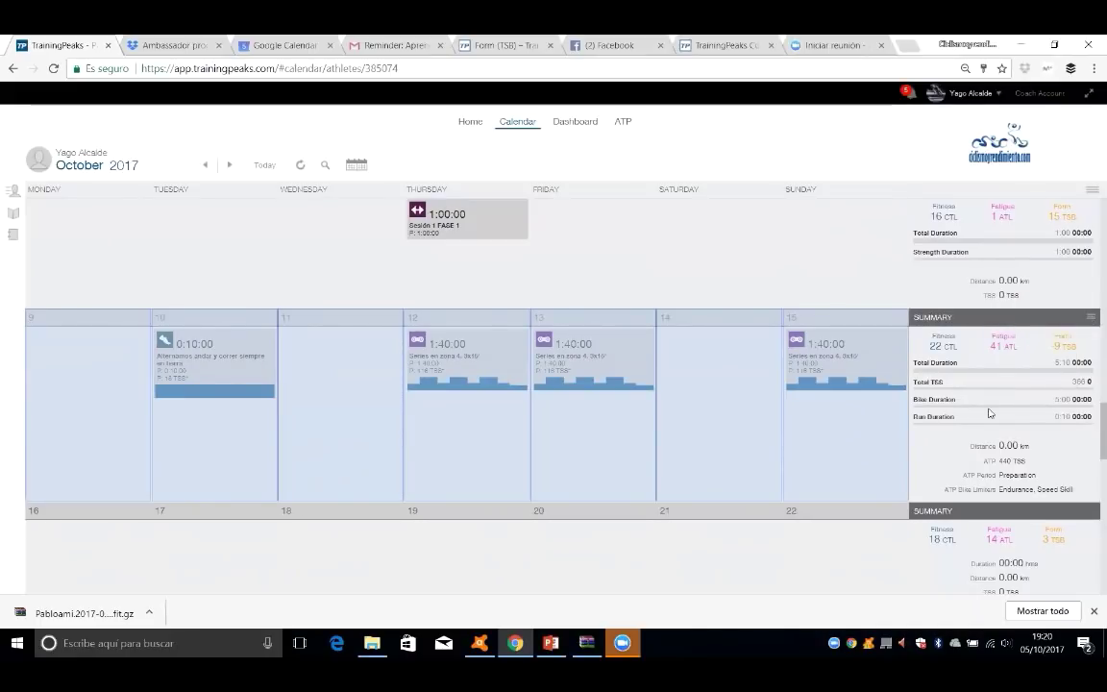
scroll(1042, 417, up, 2)
scroll(1043, 417, down, 2)
scroll(1042, 417, down, 2)
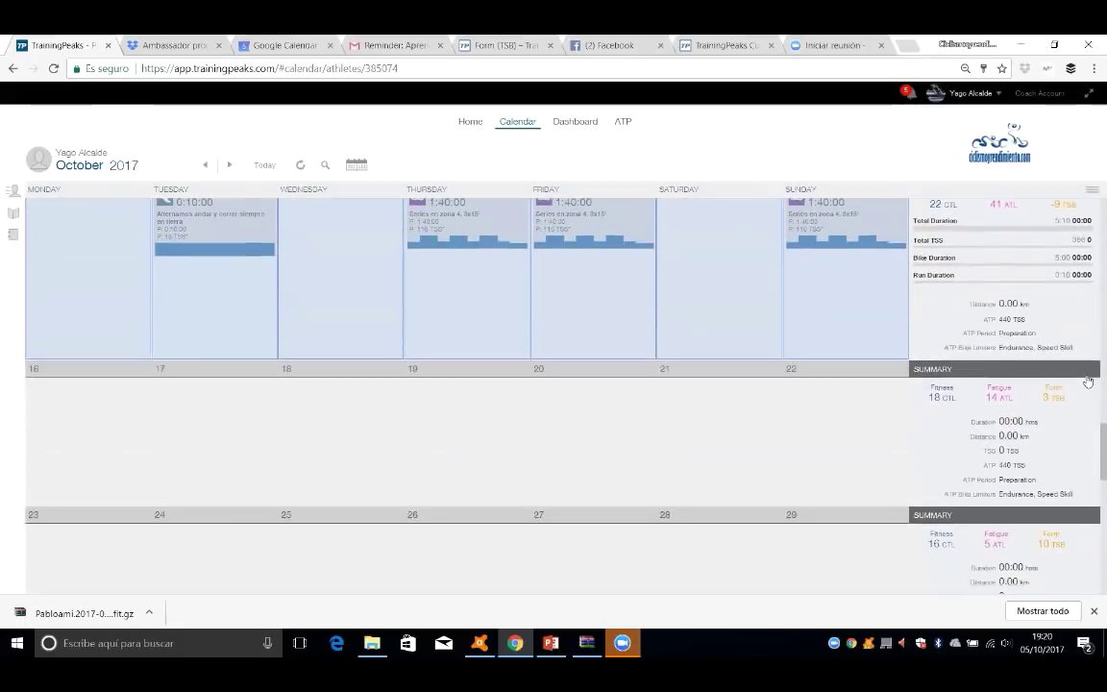
click(1090, 366)
click(1011, 412)
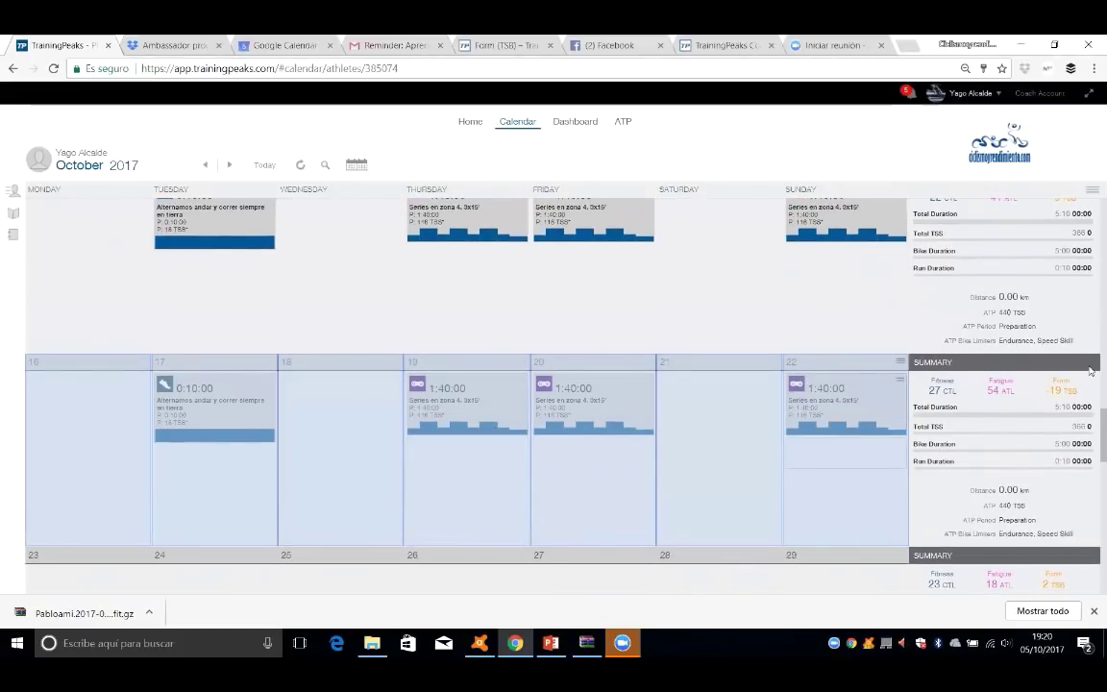
Delete all workouts in the week of 16–22 October, confirming the deletion.
click(1089, 361)
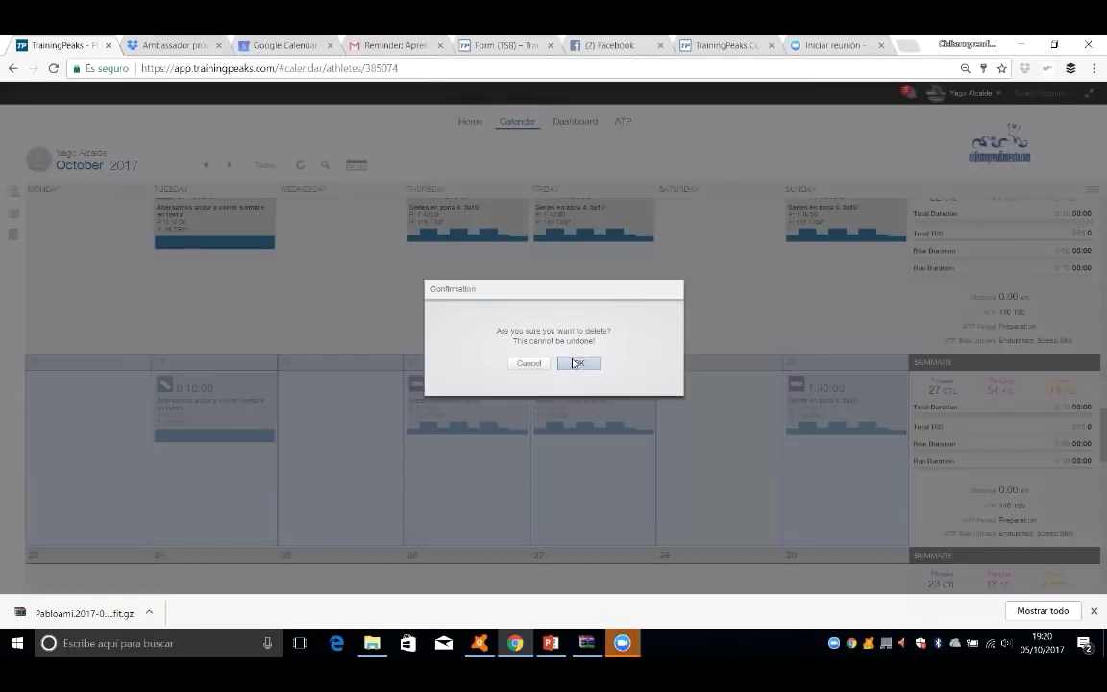
click(576, 362)
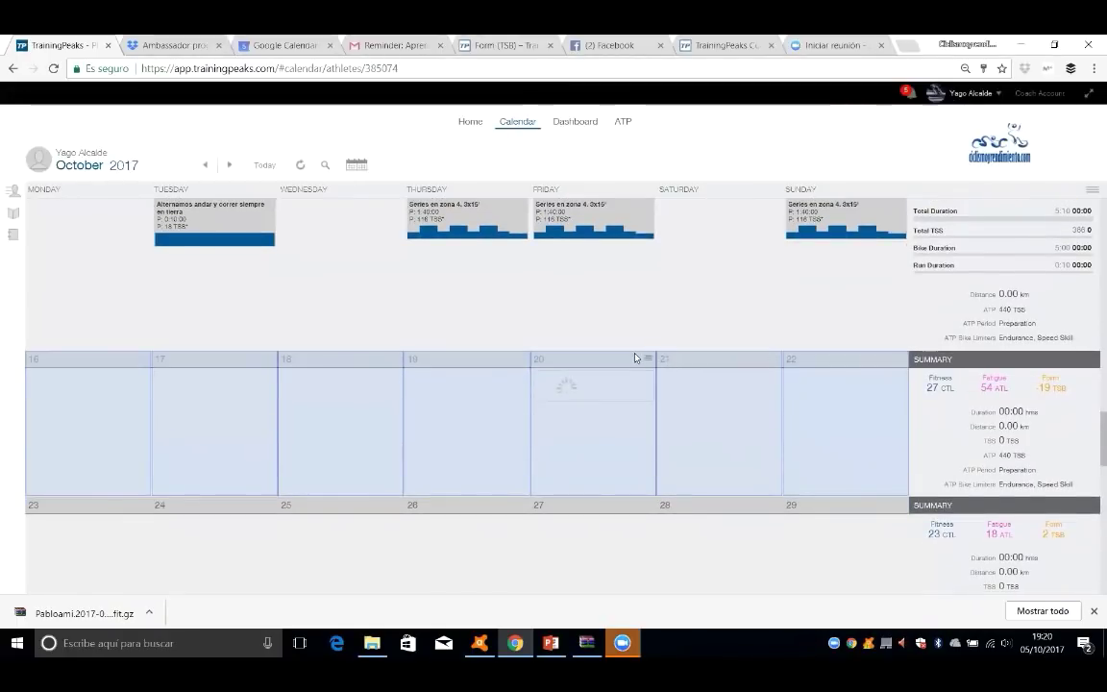
Delete the "Series en zona 4. 3x15'" bike workout on 13 October, confirming the deletion.
scroll(634, 357, up, 3)
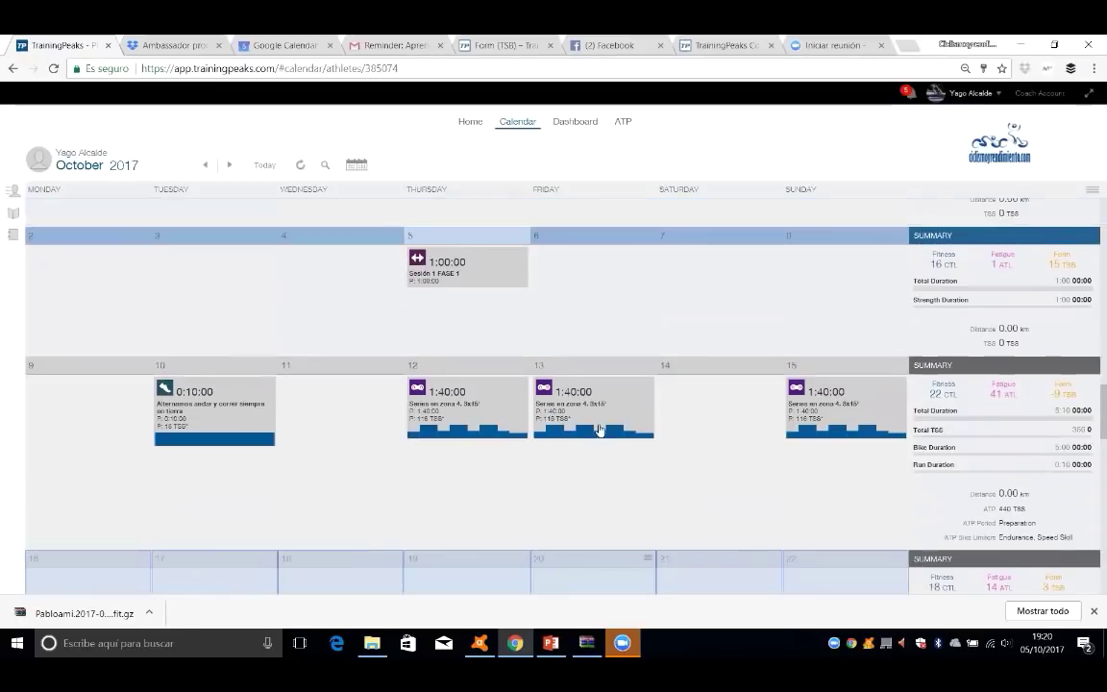
click(647, 398)
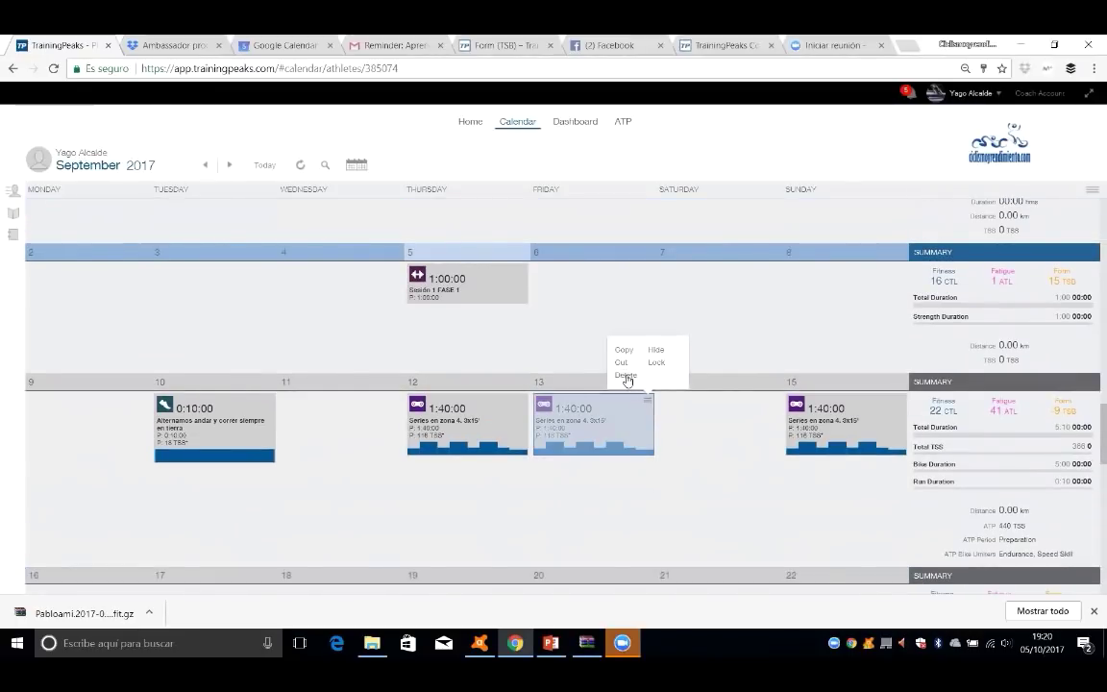
key(Delete)
click(572, 366)
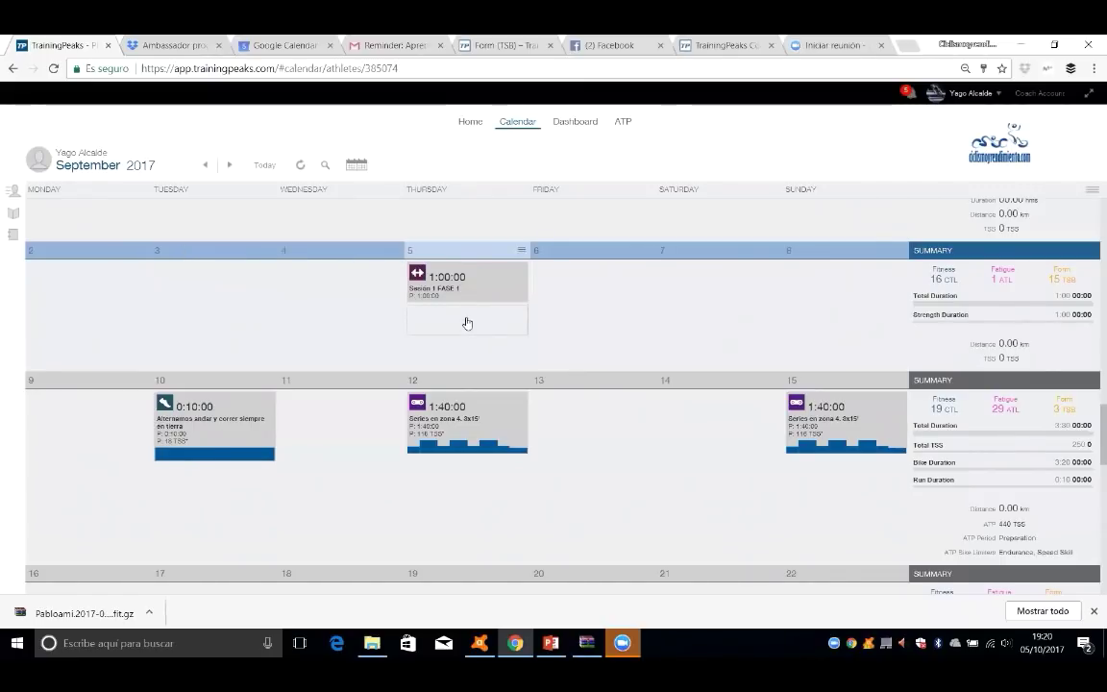
Open the dual calendar and load the second listed athlete's calendar from the Athlete Library for side-by-side comparison.
click(357, 163)
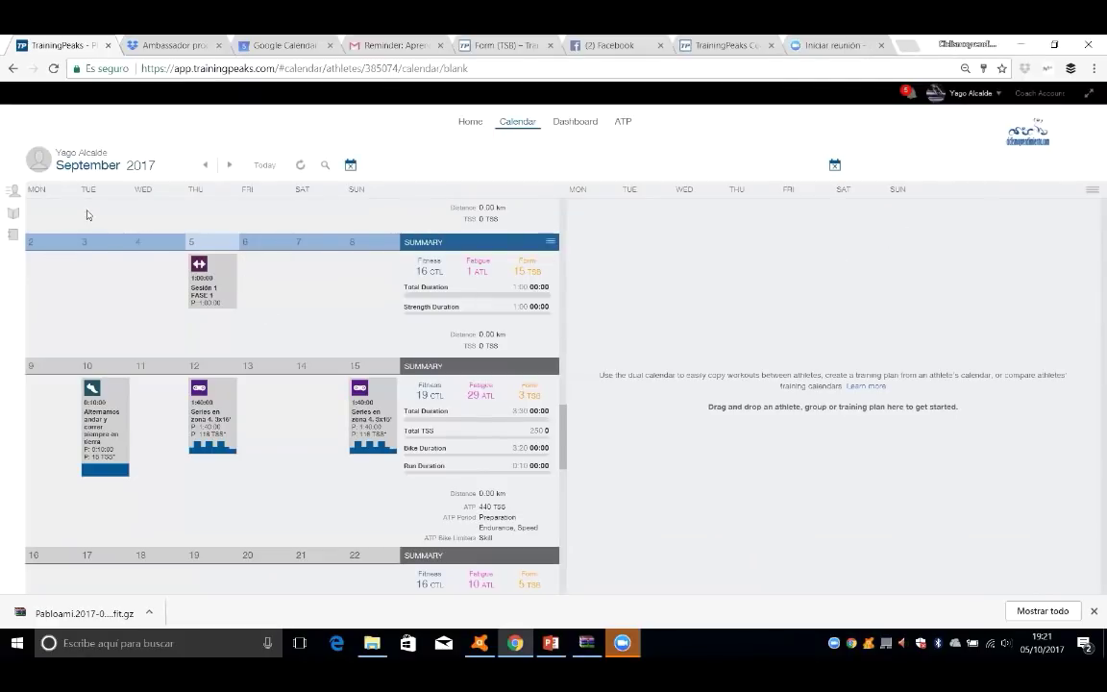
click(11, 197)
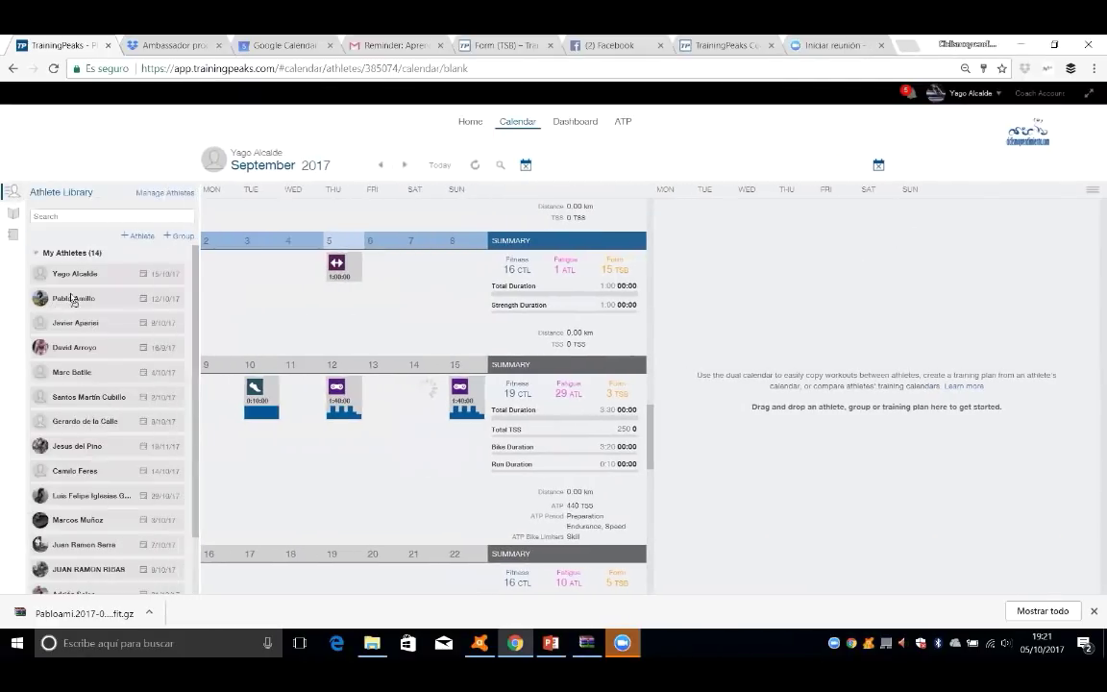
drag(72, 298, 894, 358)
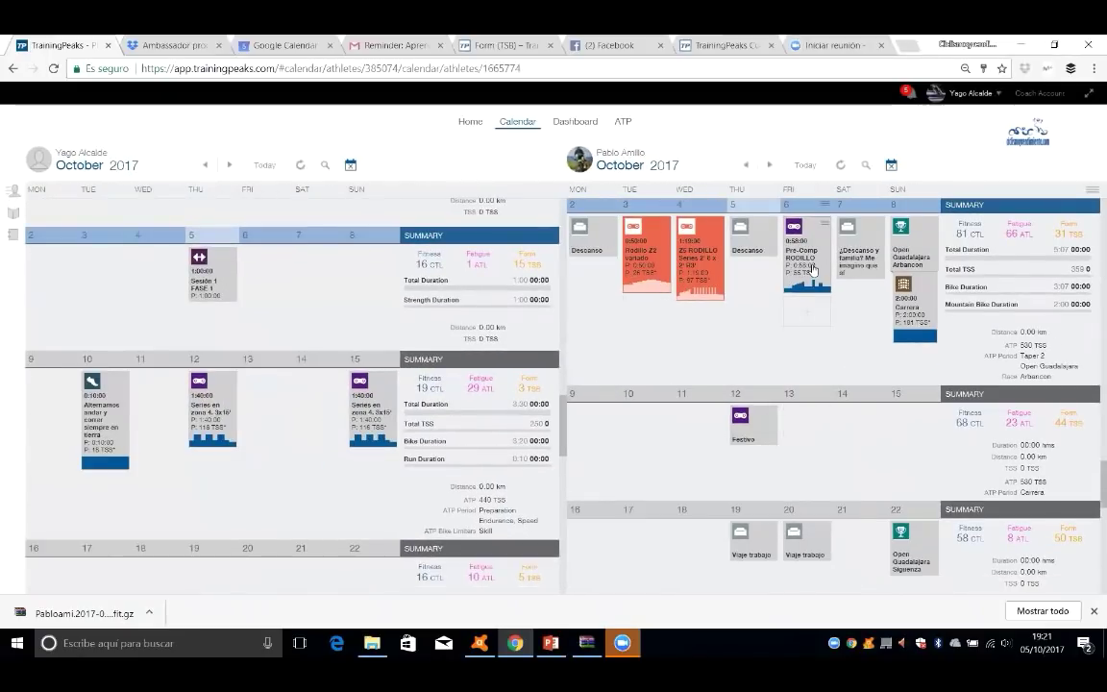
Copy the second athlete's 6 October "Pre-Comp RODILLO" workout to 14 October in the first calendar, and close the dual calendar.
click(824, 203)
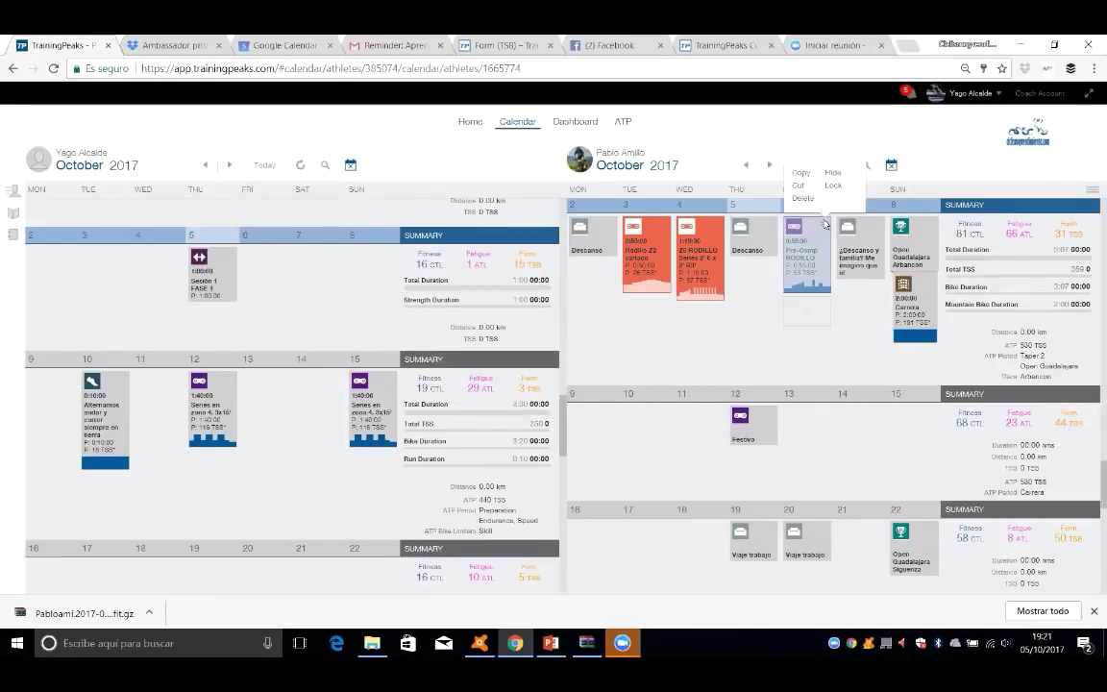
click(793, 171)
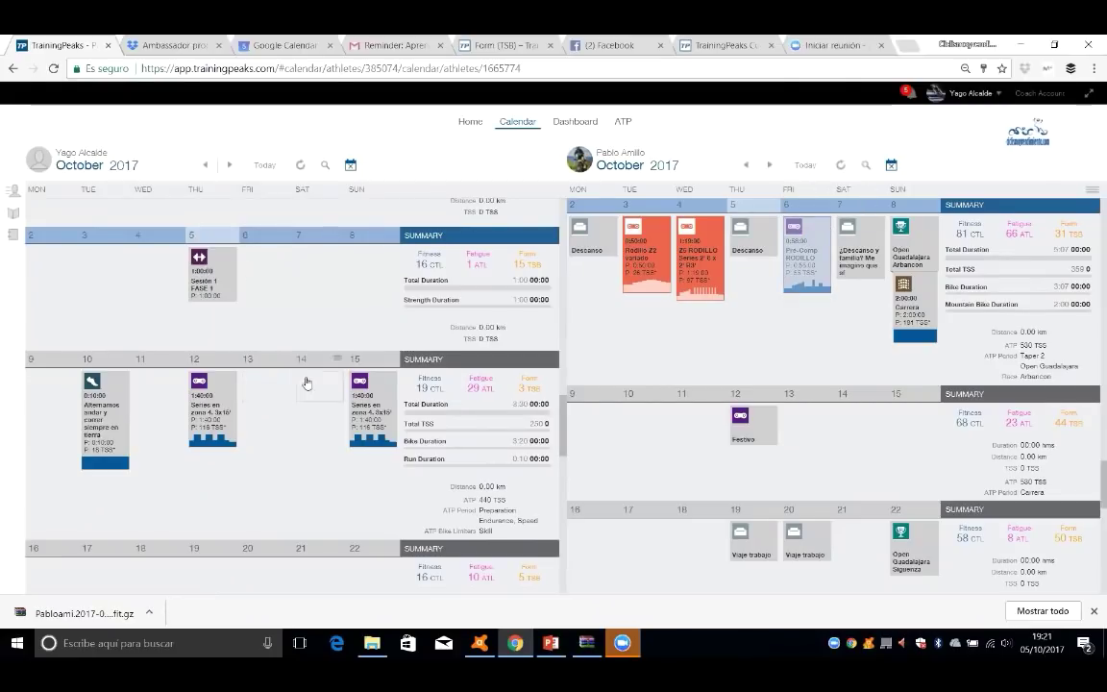
click(337, 357)
click(315, 323)
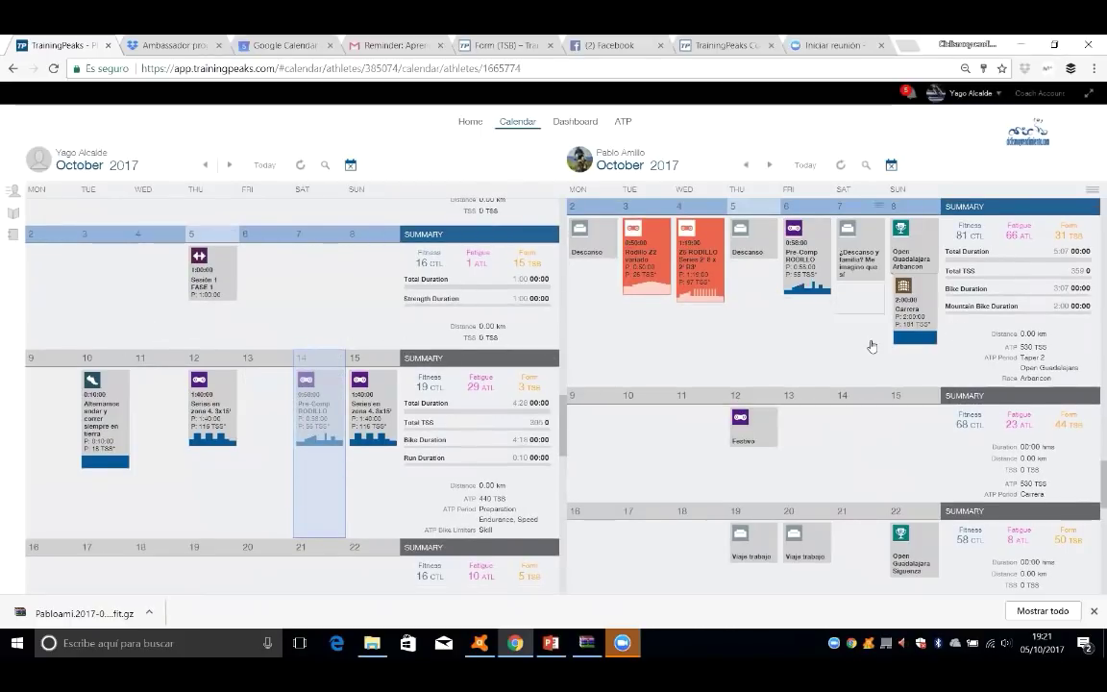
click(891, 165)
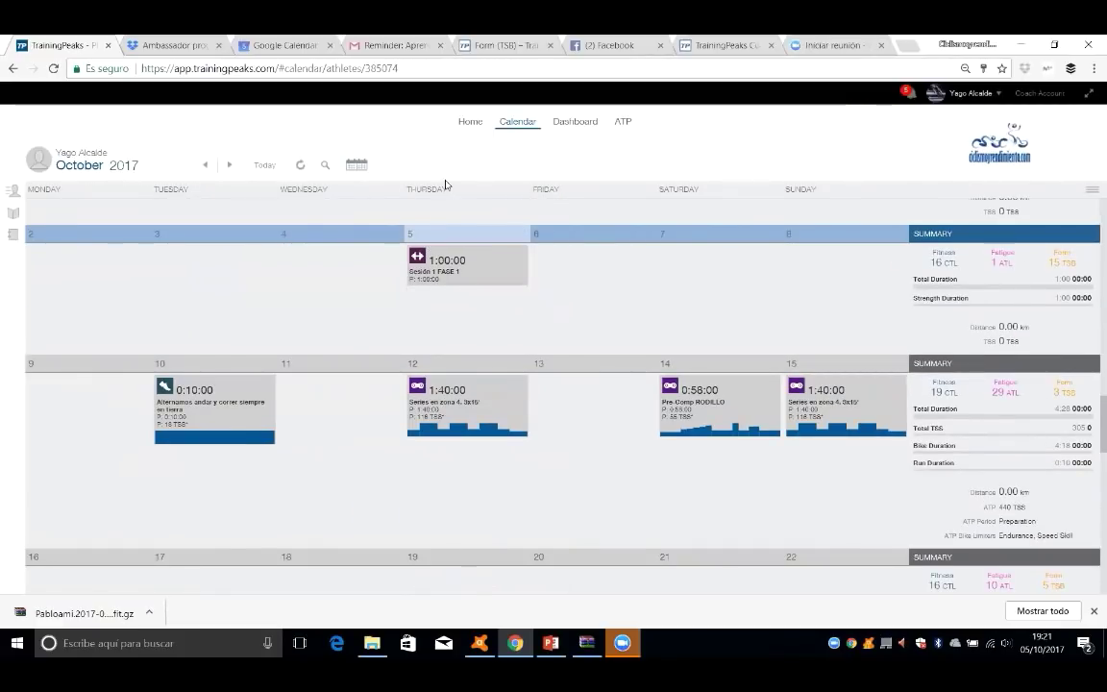
Load the second listed athlete's calendar from the Athlete Library and go back to the week of 25 September.
click(8, 193)
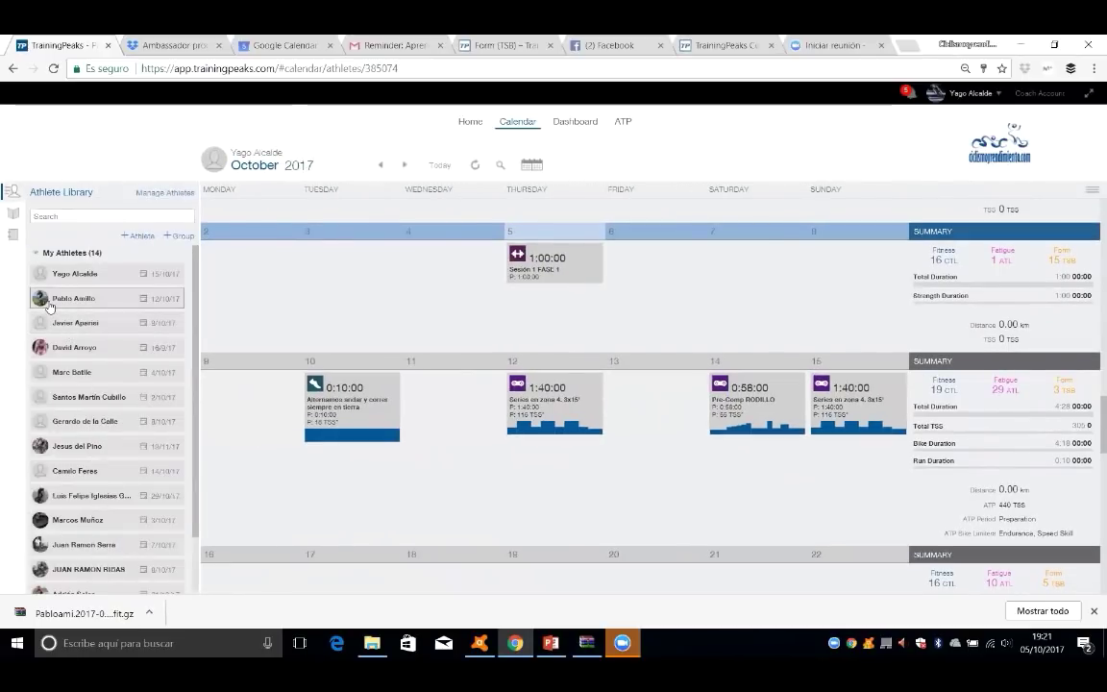
drag(72, 298, 521, 278)
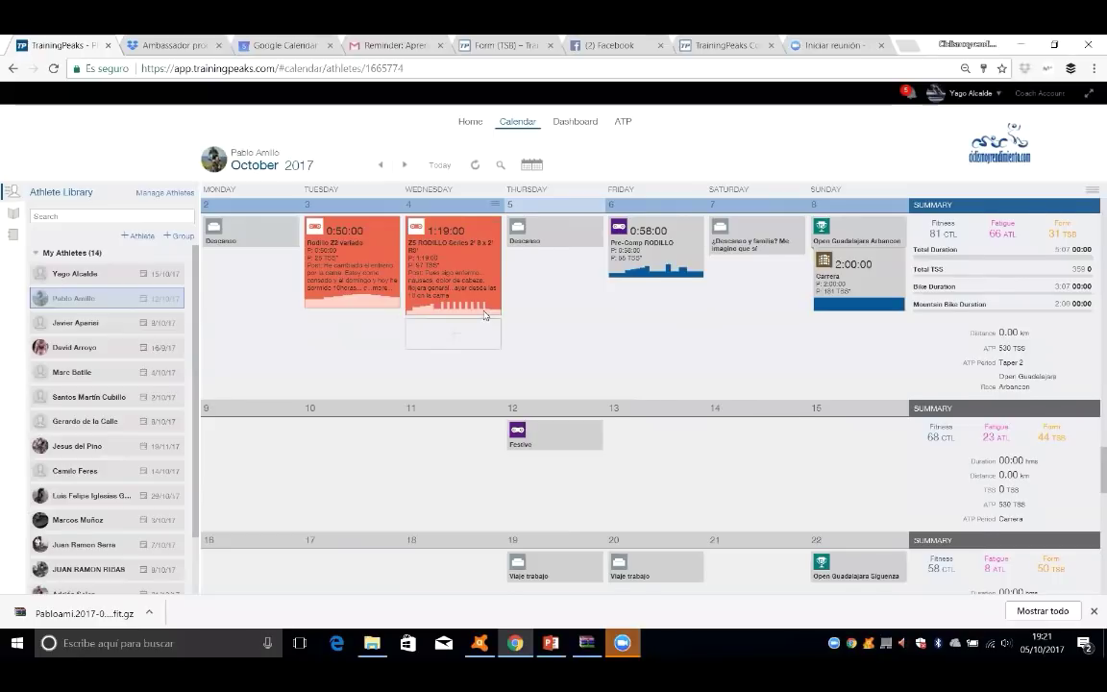
scroll(484, 315, down, 3)
scroll(490, 315, up, 6)
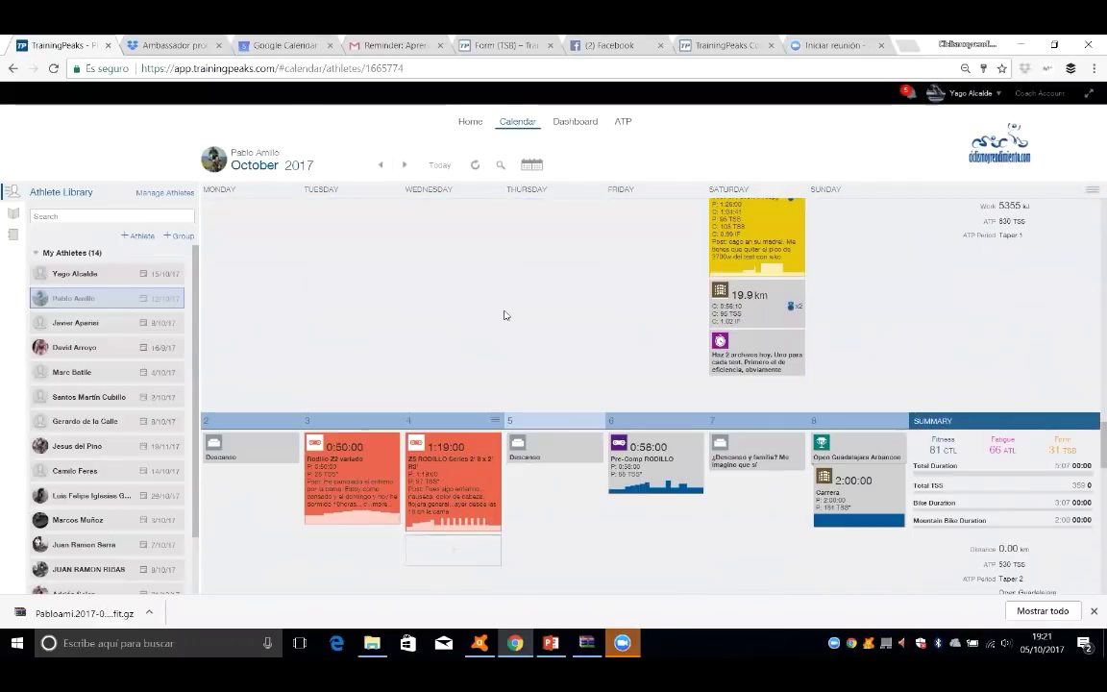
scroll(504, 315, up, 5)
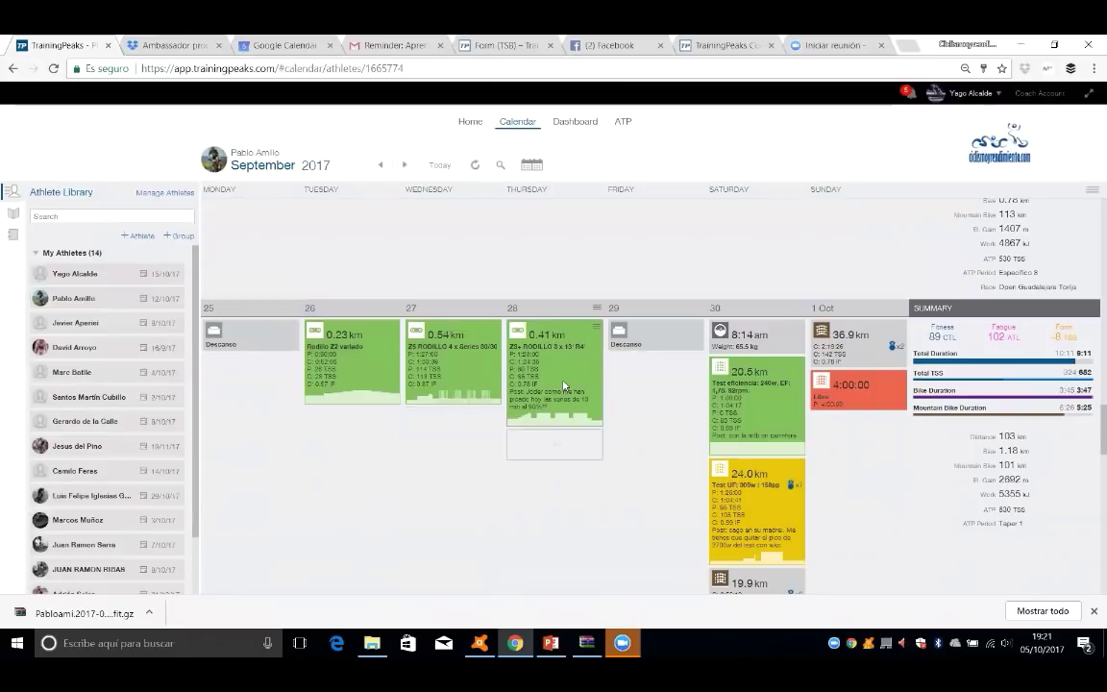
Open the 28 September "Z3+ RODILLO 3 x 13' R4'" workout in analysis and examine actual power against the planned intervals.
click(564, 385)
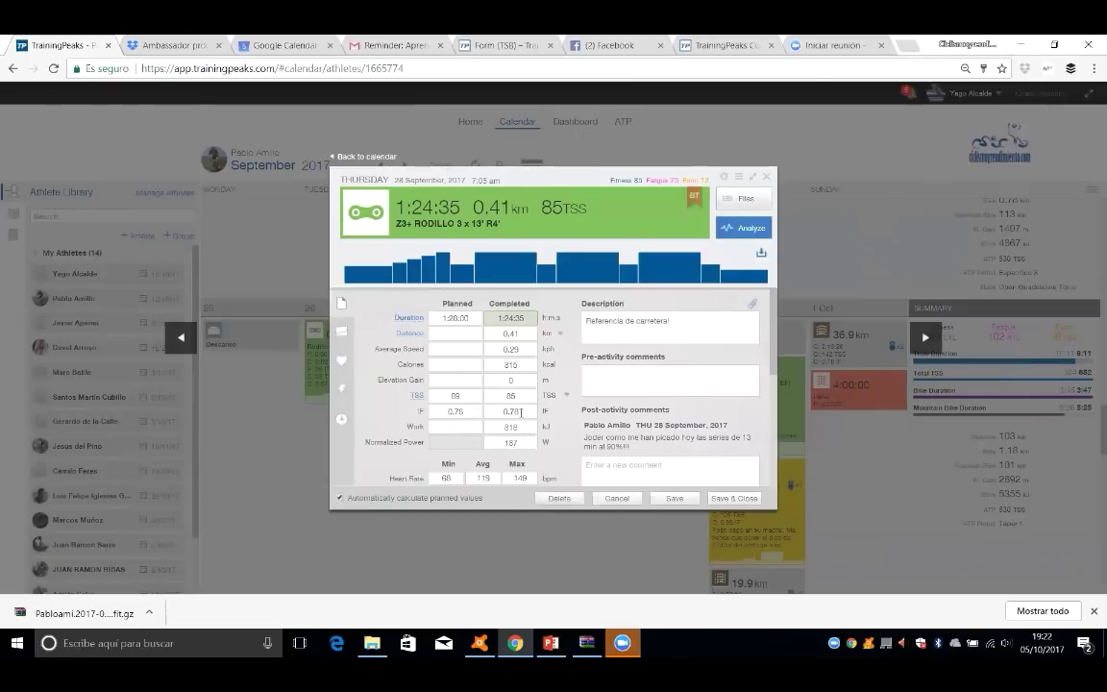
click(745, 227)
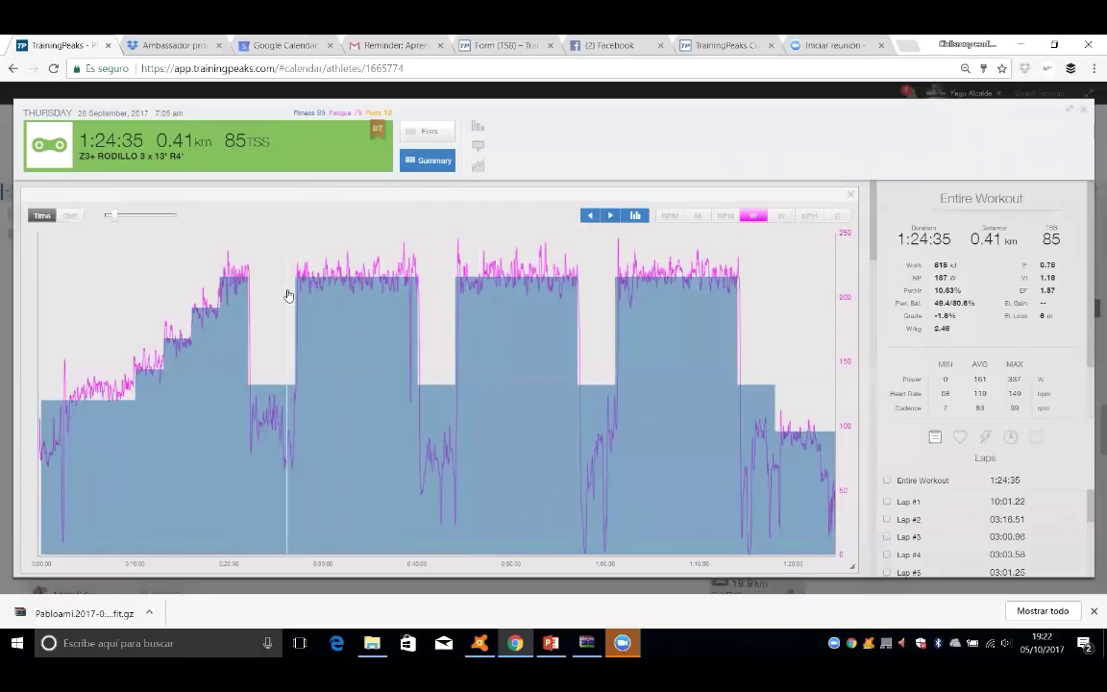
mouse_move(295, 282)
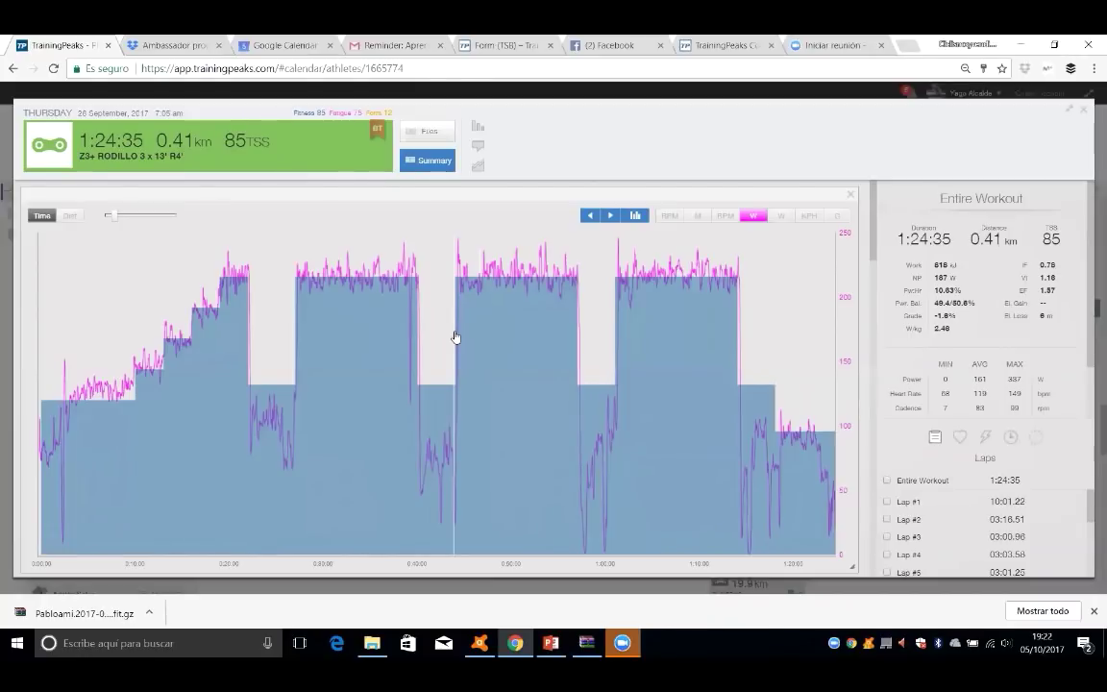
mouse_move(462, 295)
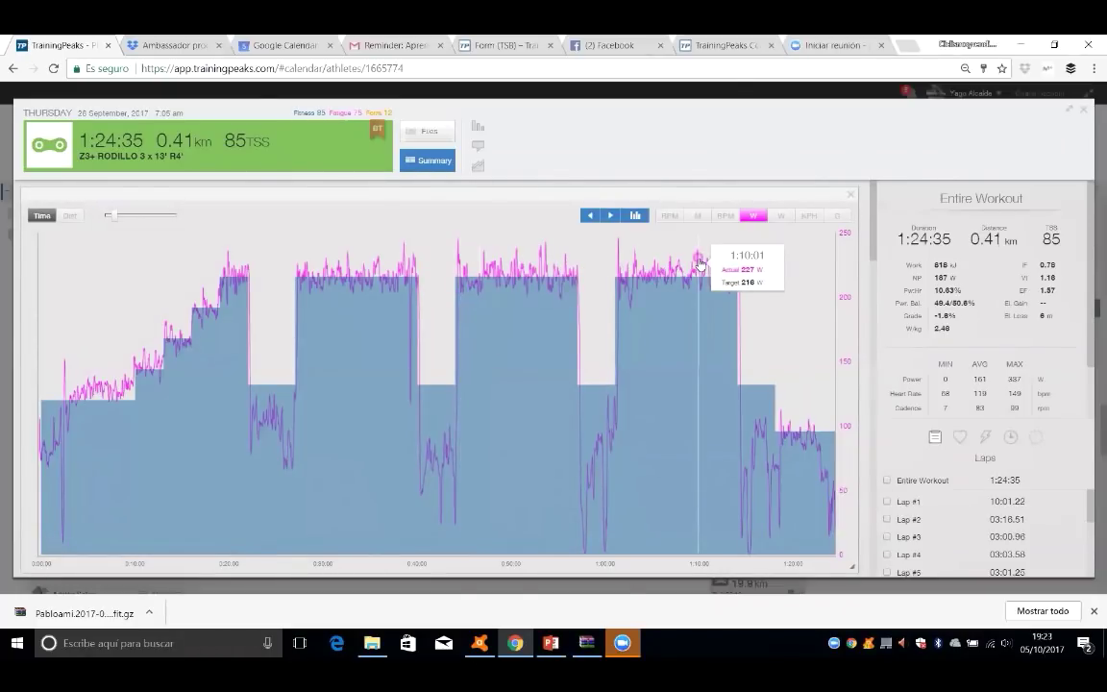
Hide the planned workout overlay and display every recorded data channel on the graph except Right Power.
click(635, 216)
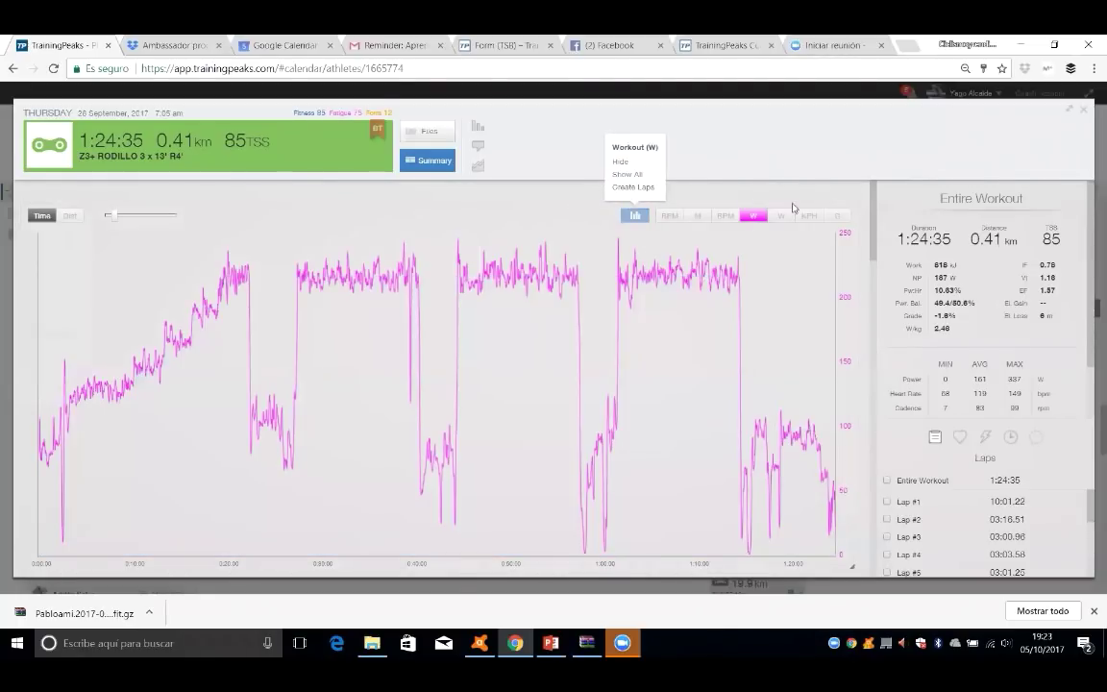
mouse_move(754, 217)
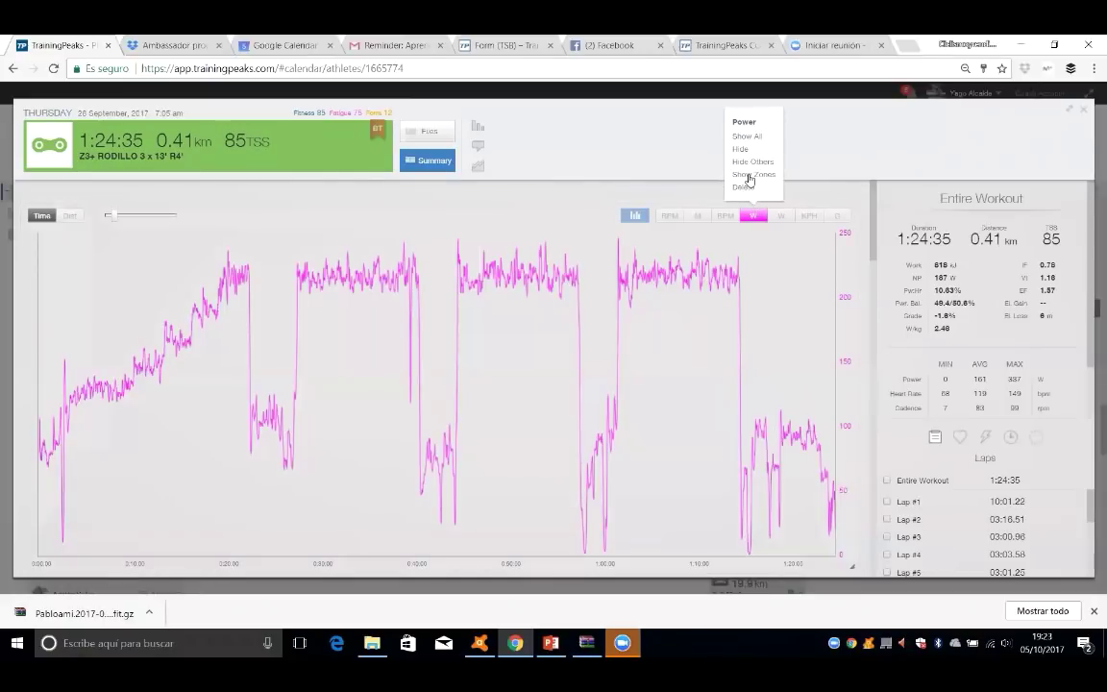
click(739, 149)
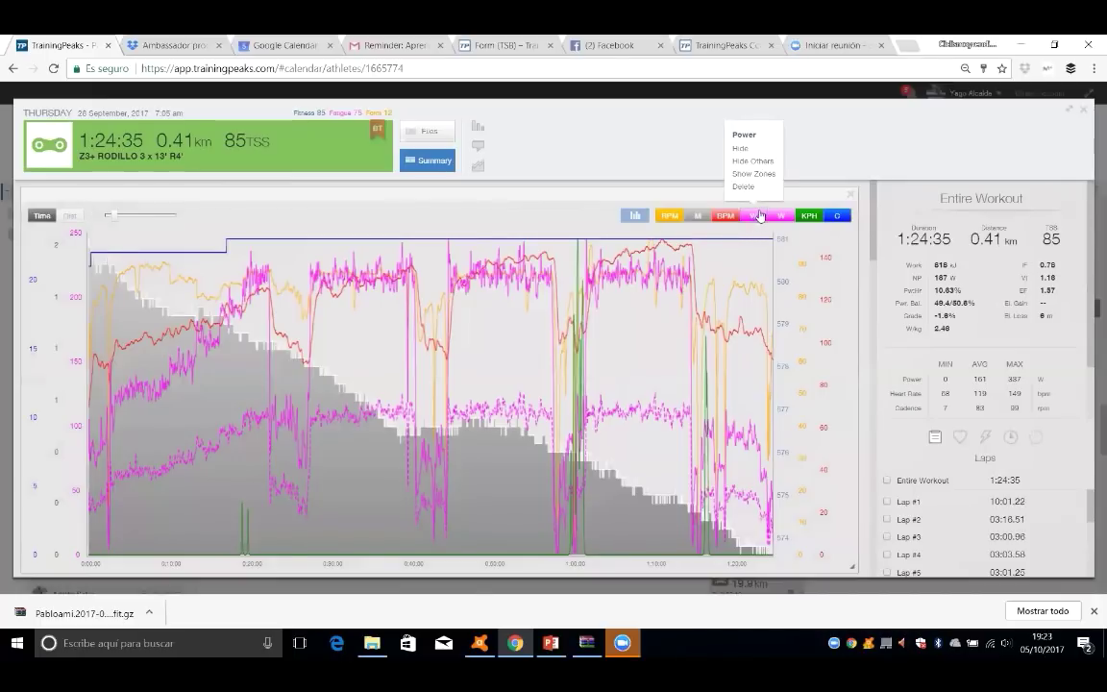
mouse_move(775, 215)
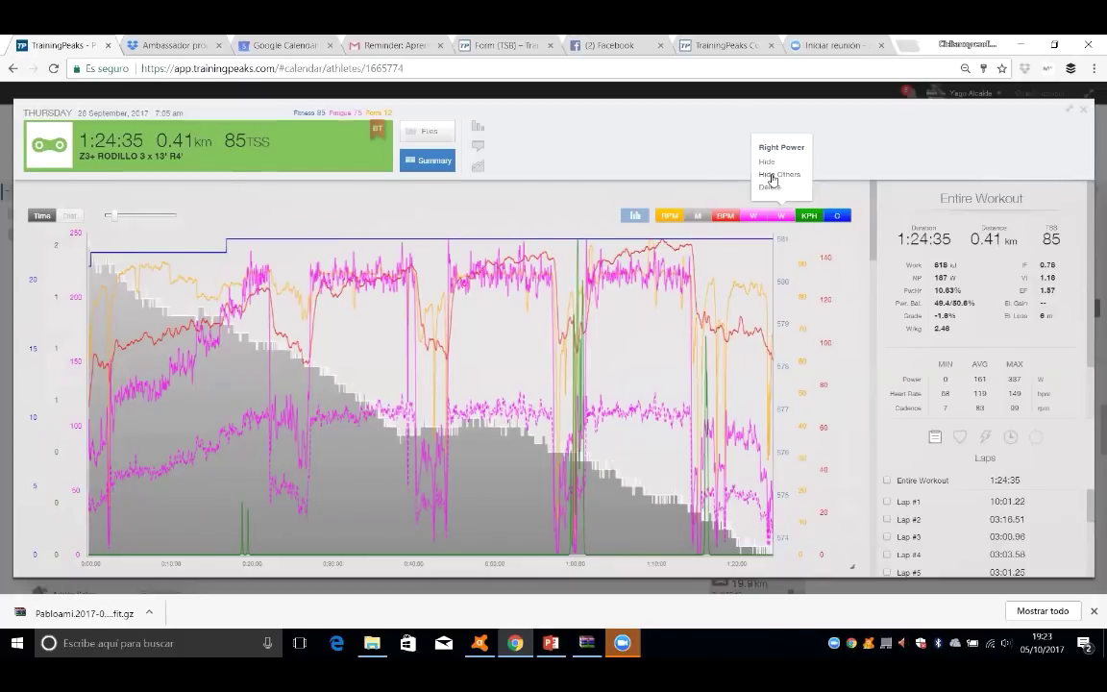
click(768, 161)
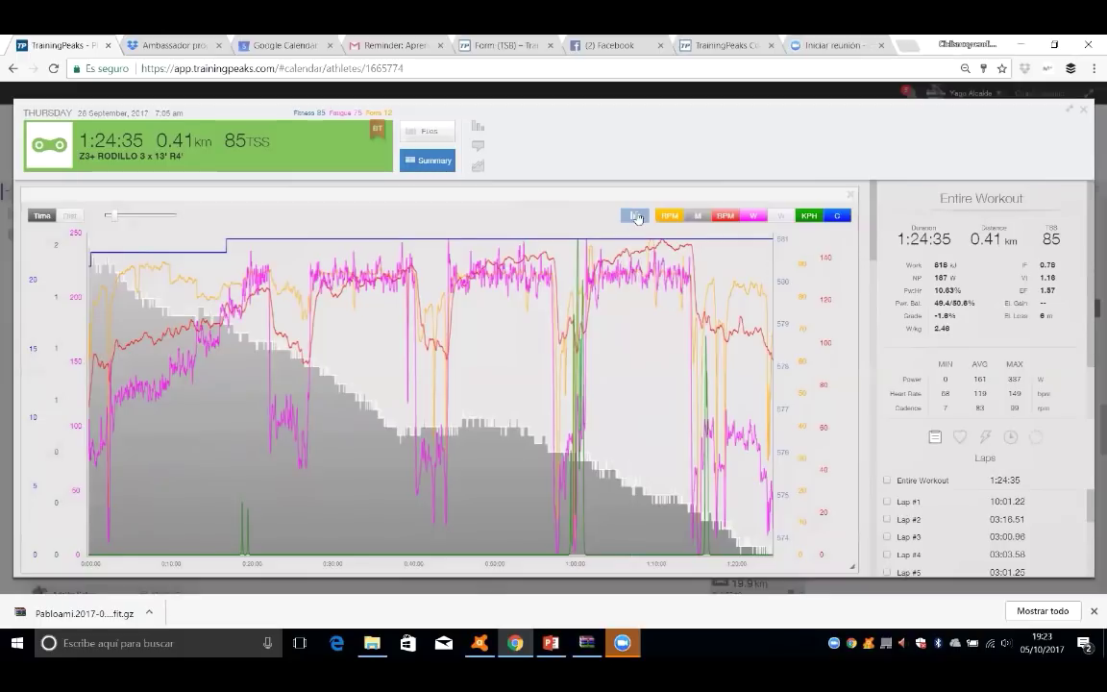
mouse_move(668, 215)
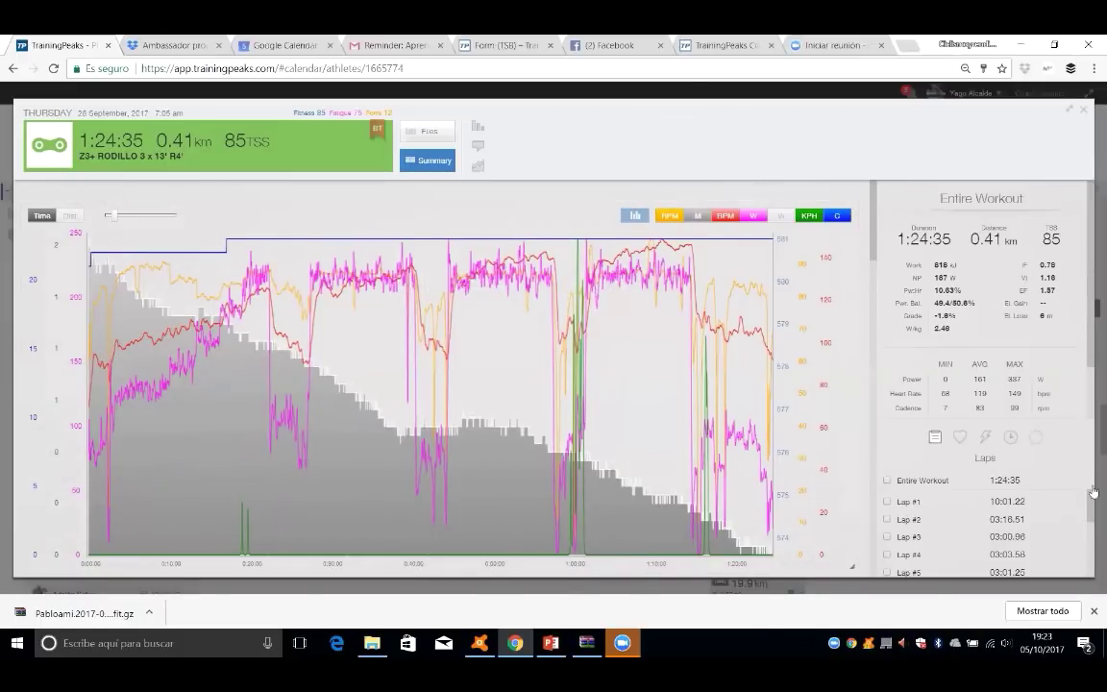
Select about 12:46 of the work interval starting near 0:44:26, add it as a lap named "fdfd", and close the analysis.
scroll(948, 518, down, 3)
scroll(949, 519, up, 3)
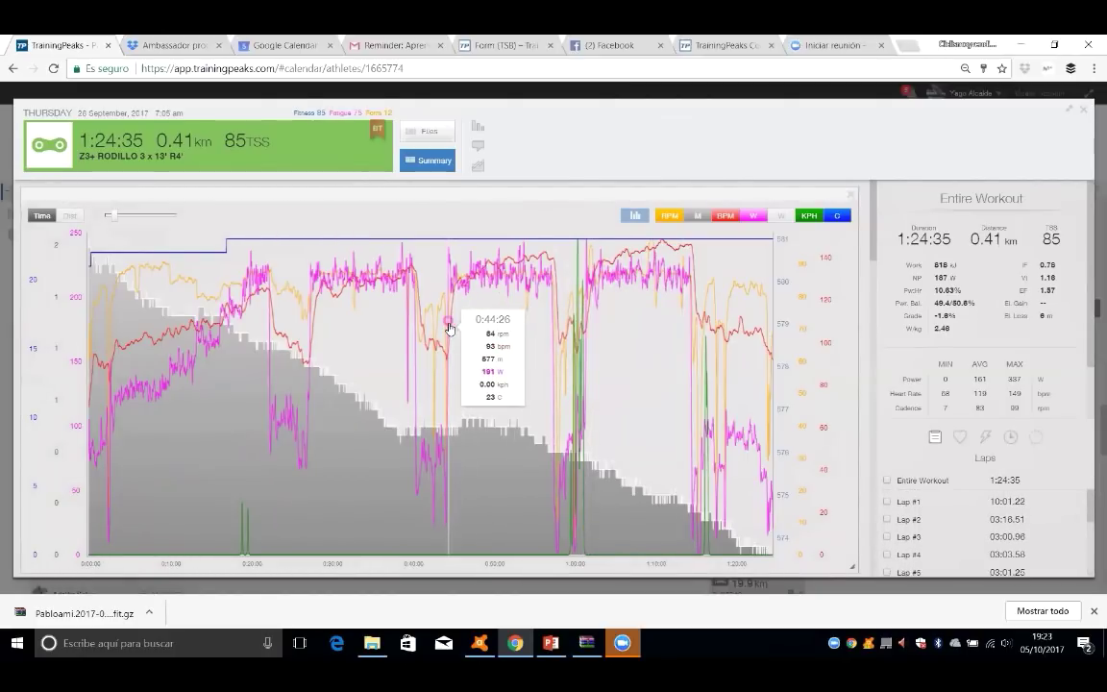
drag(448, 327, 554, 326)
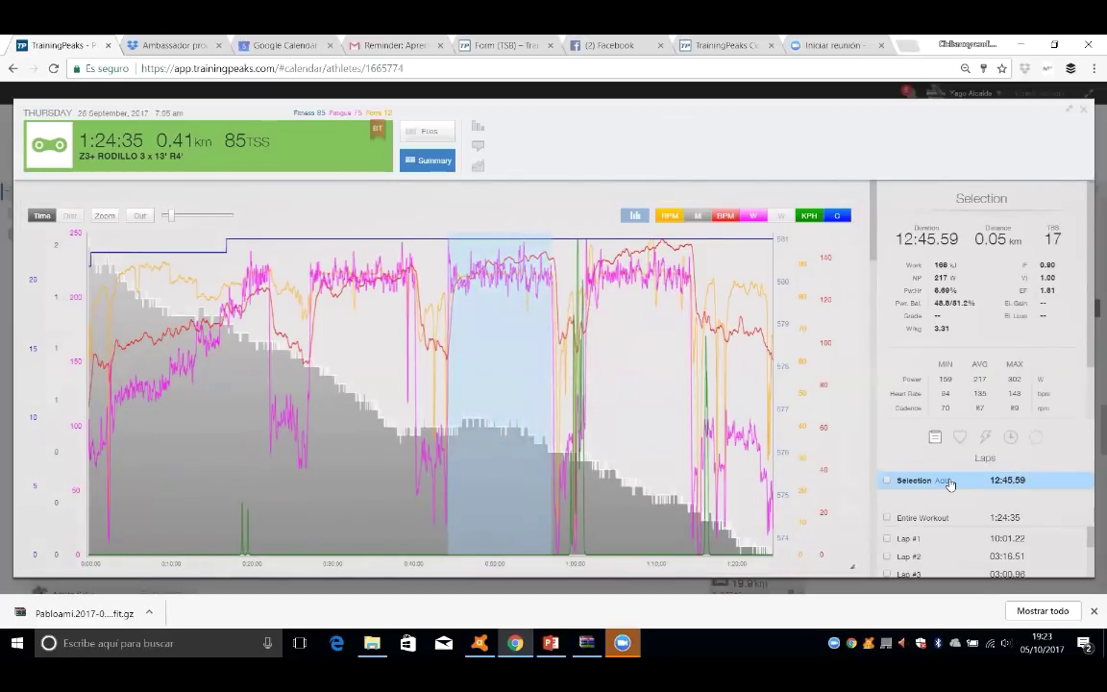
click(948, 481)
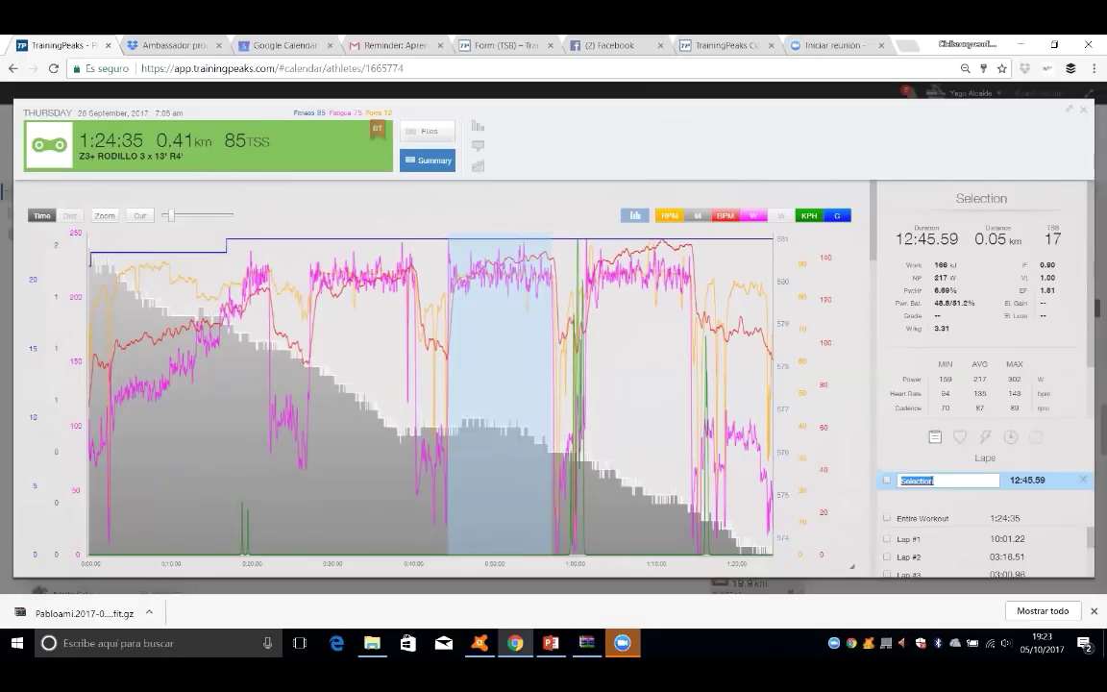
text(fdfd)
key(Return)
click(952, 217)
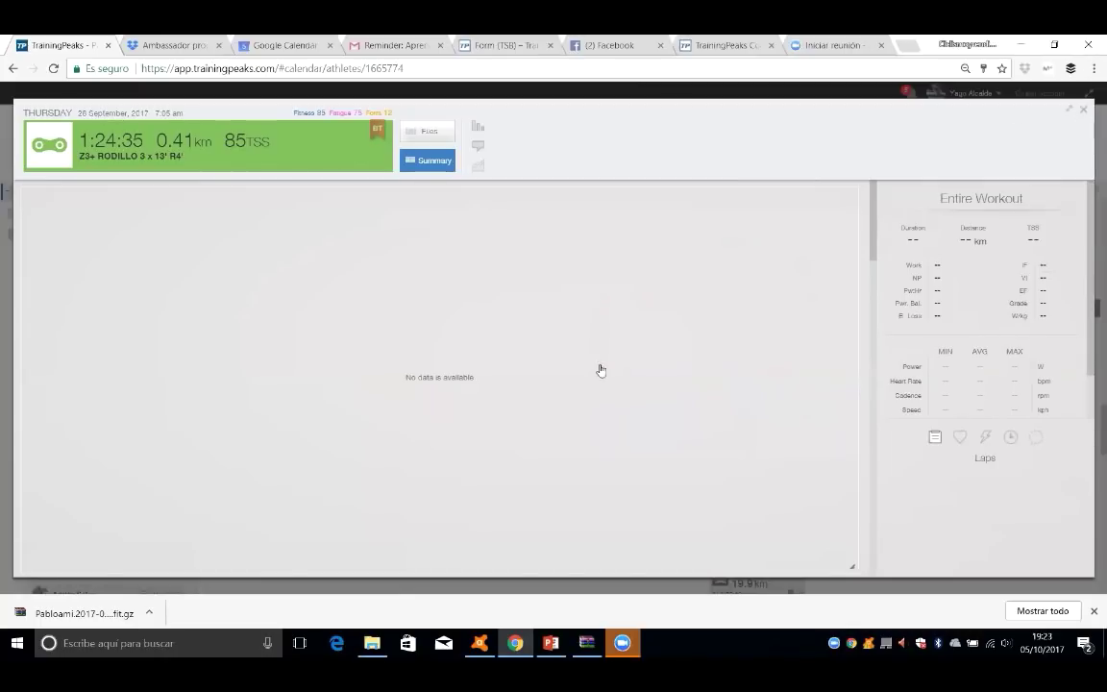
key(Escape)
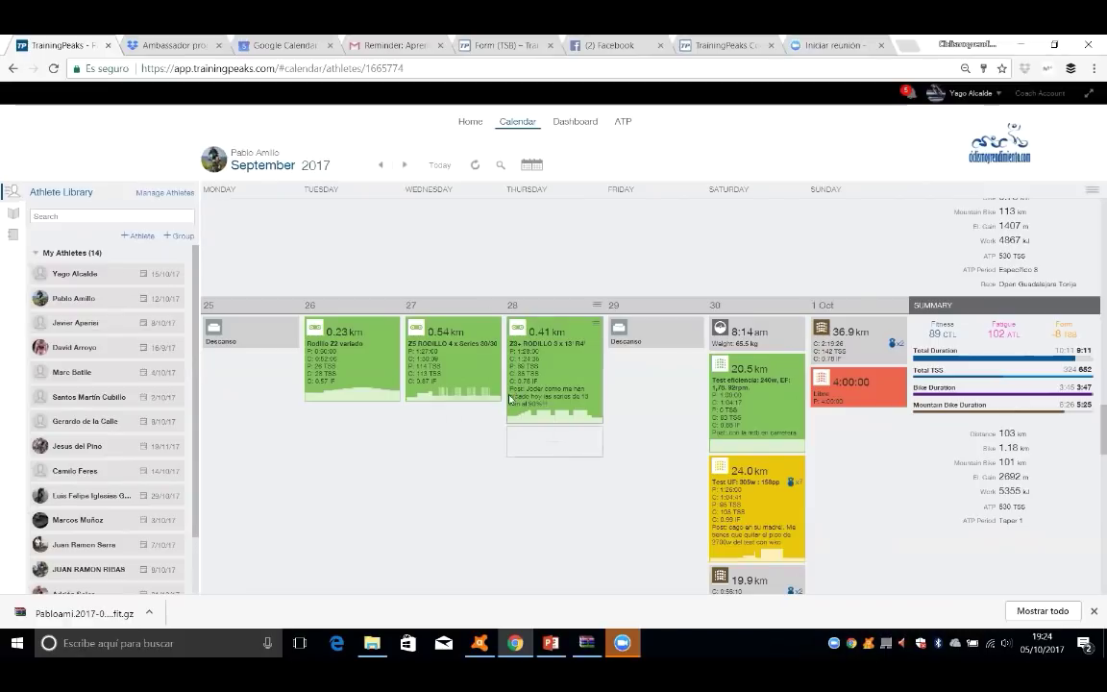
Reopen the 28 September "Z3+ RODILLO 3 x 13' R4'" workout in analysis and examine its route map, heart rate, power and laps charts.
click(559, 369)
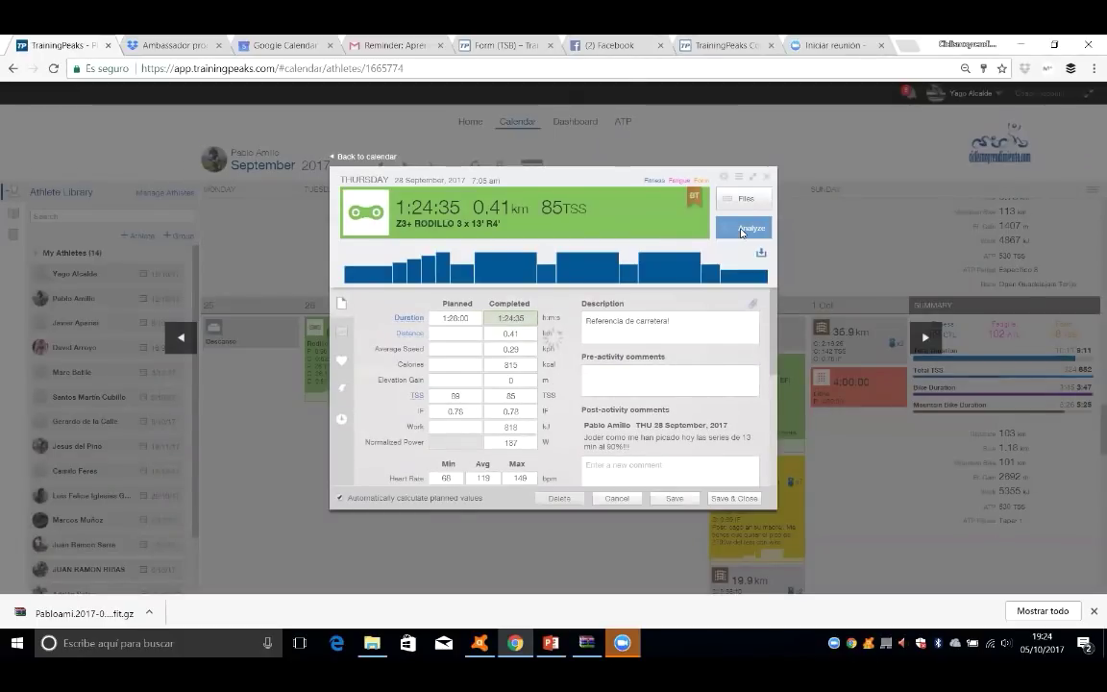
click(741, 229)
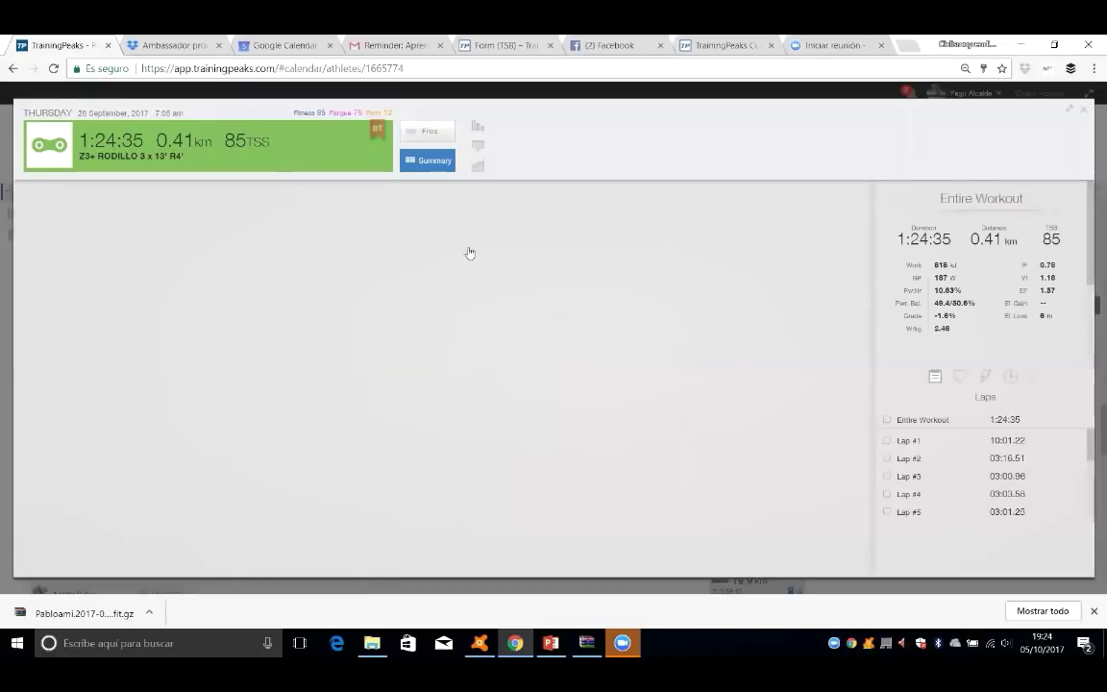
scroll(569, 366, down, 5)
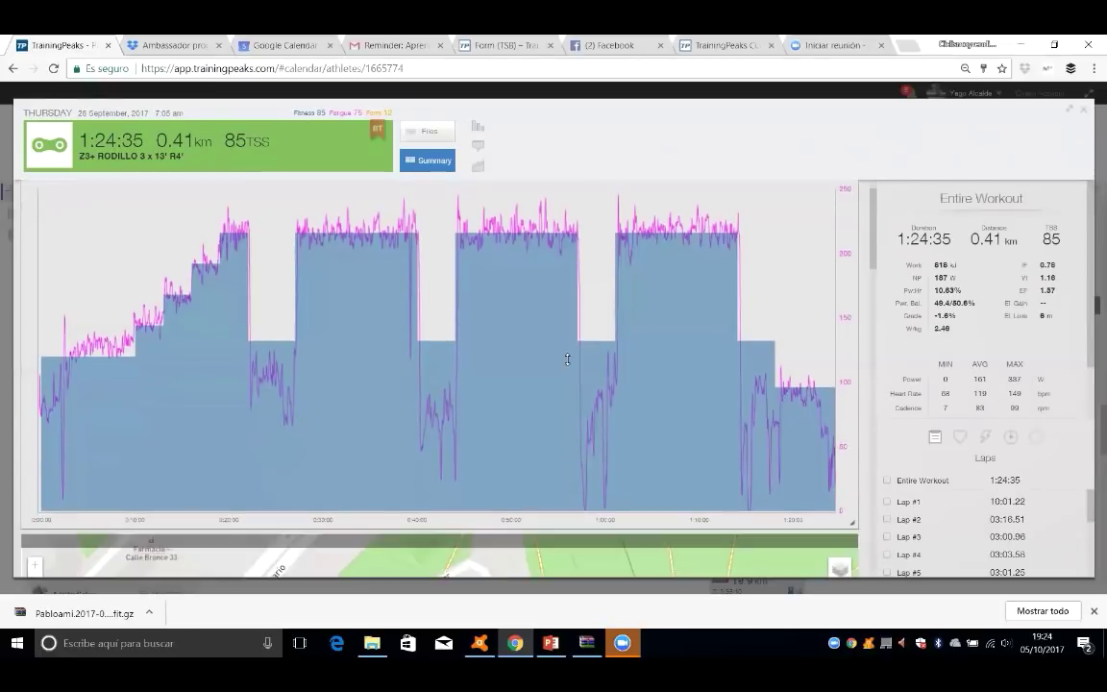
scroll(566, 358, down, 3)
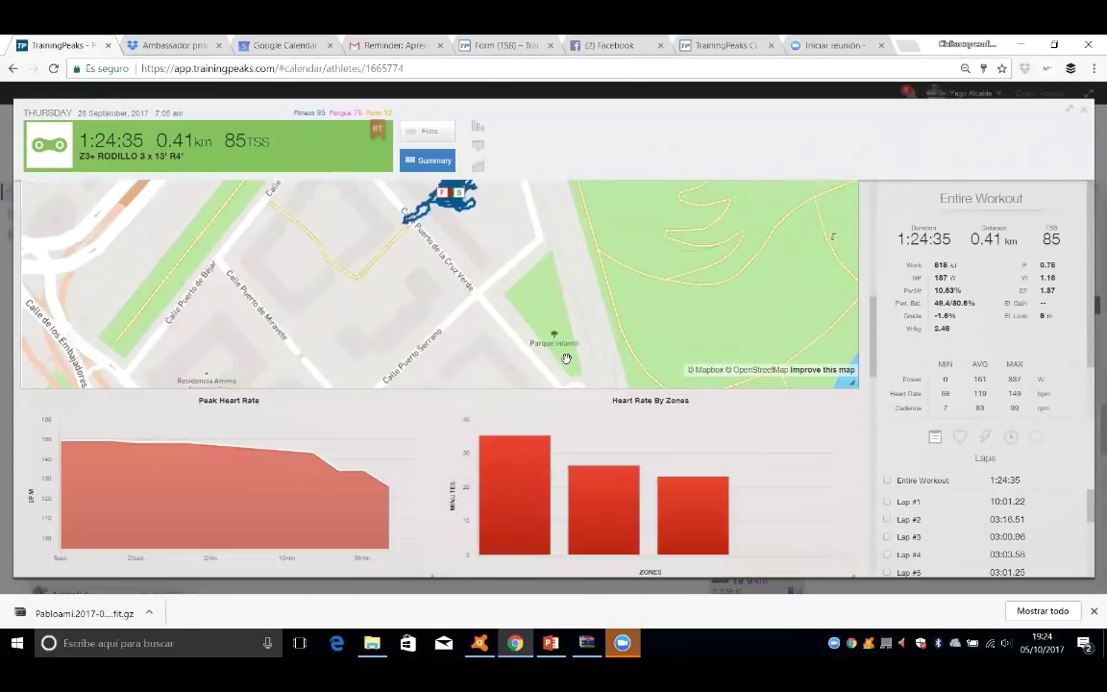
scroll(538, 360, up, 2)
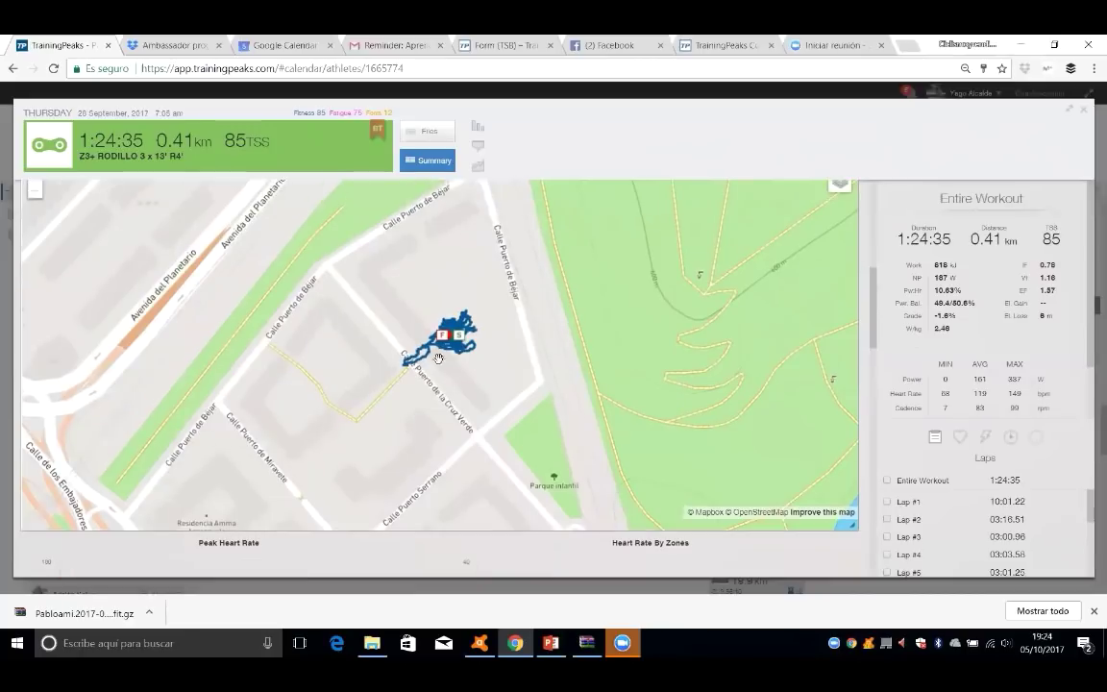
scroll(557, 387, down, 1)
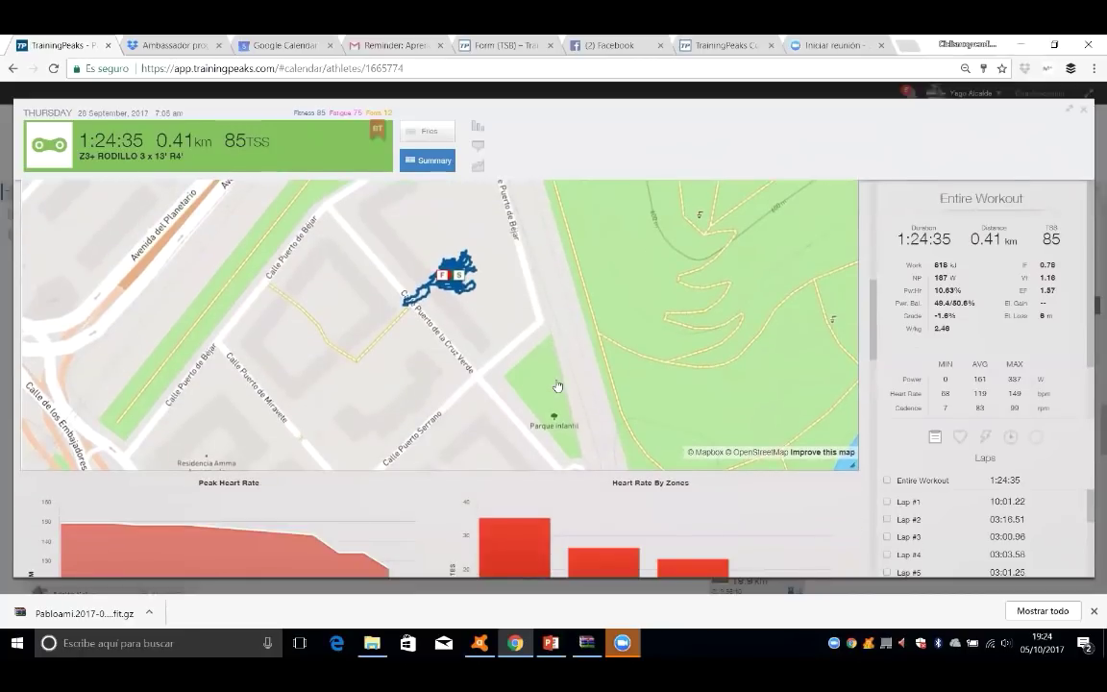
scroll(558, 387, down, 7)
scroll(558, 389, up, 2)
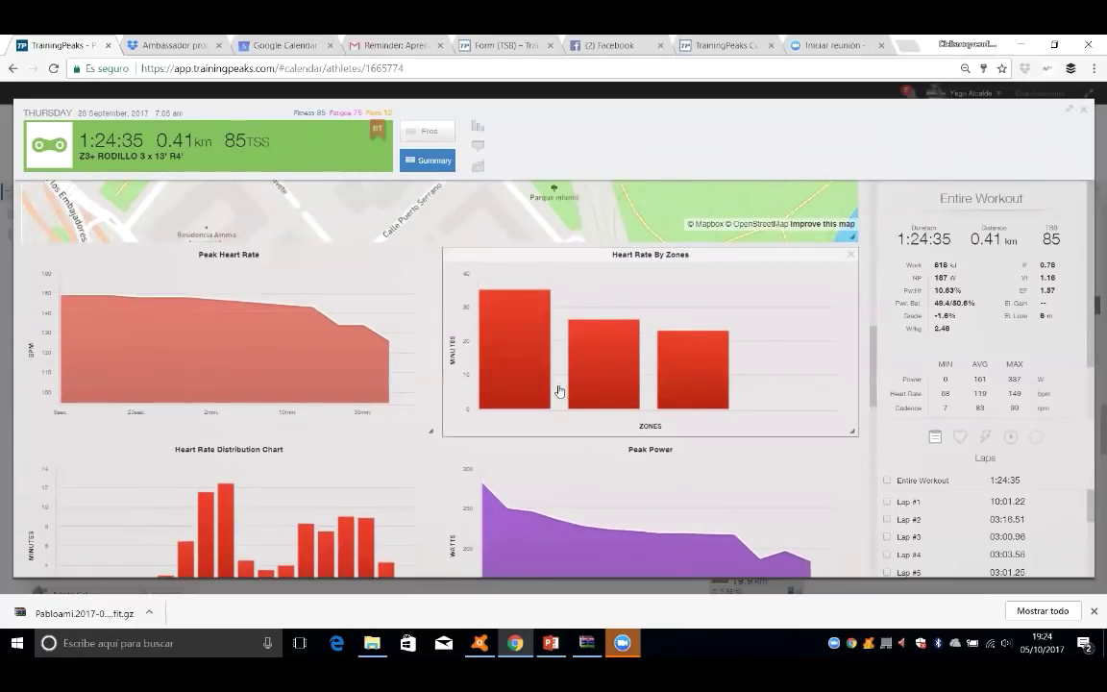
scroll(558, 389, down, 5)
scroll(229, 329, down, 3)
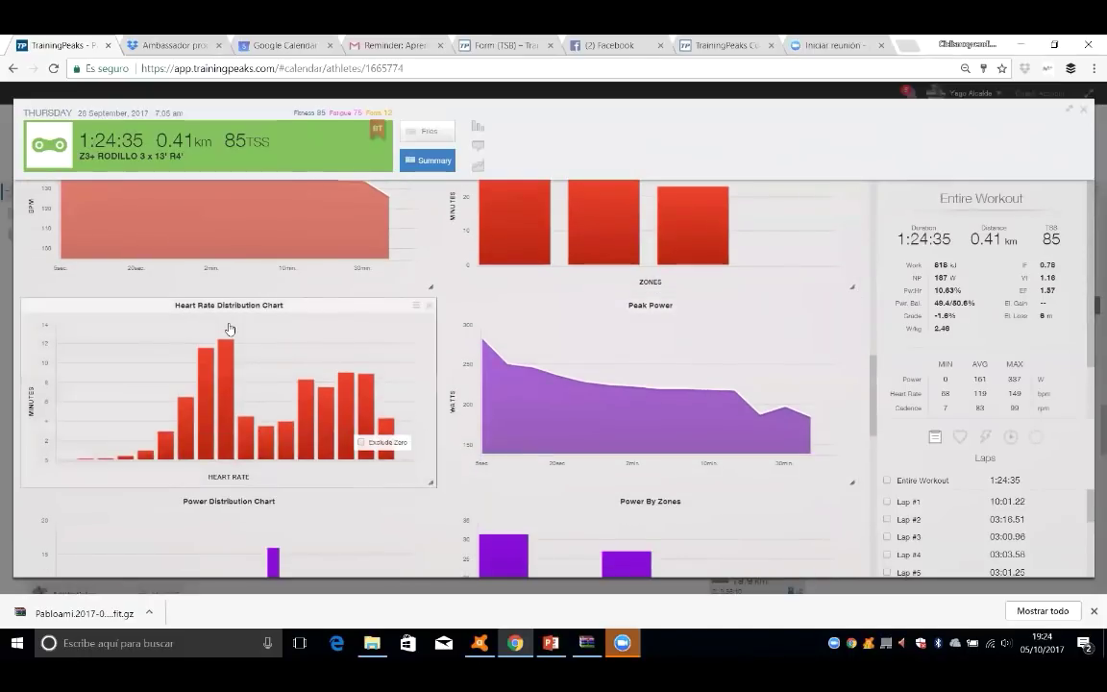
scroll(230, 329, up, 5)
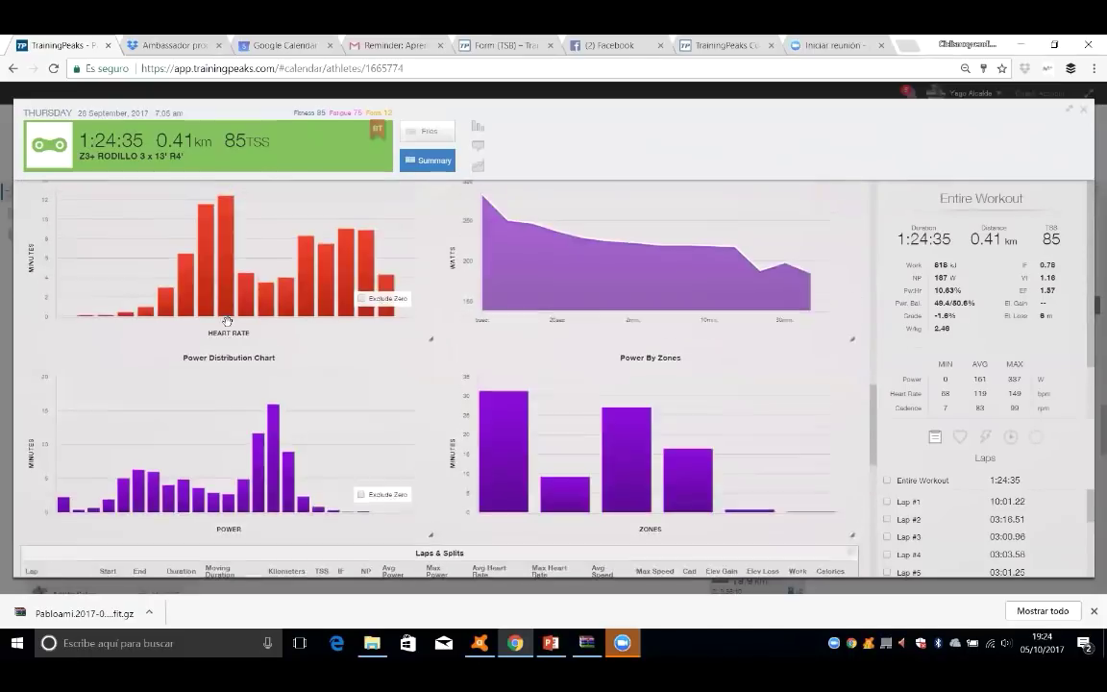
scroll(230, 329, up, 8)
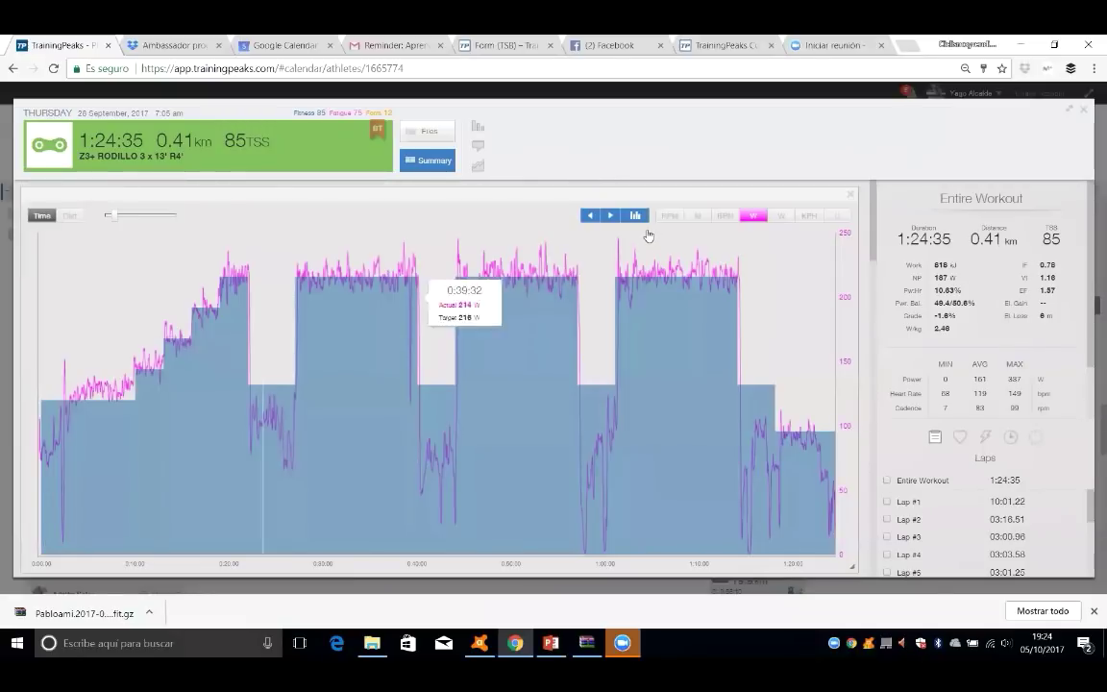
scroll(597, 295, down, 3)
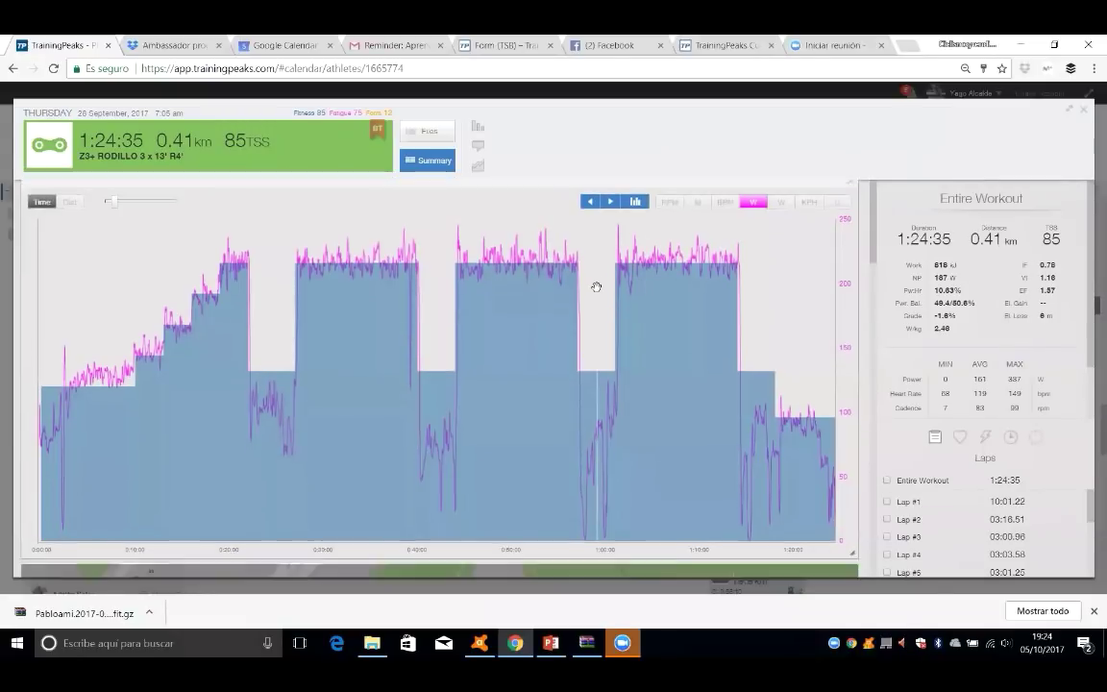
scroll(569, 295, down, 15)
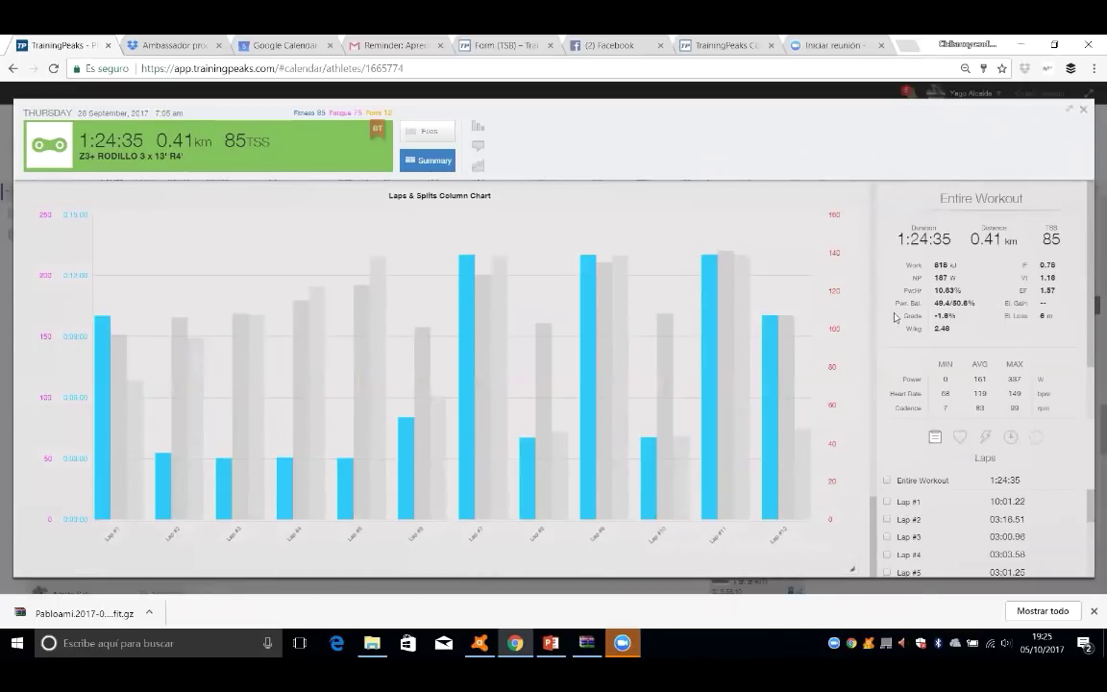
key(Escape)
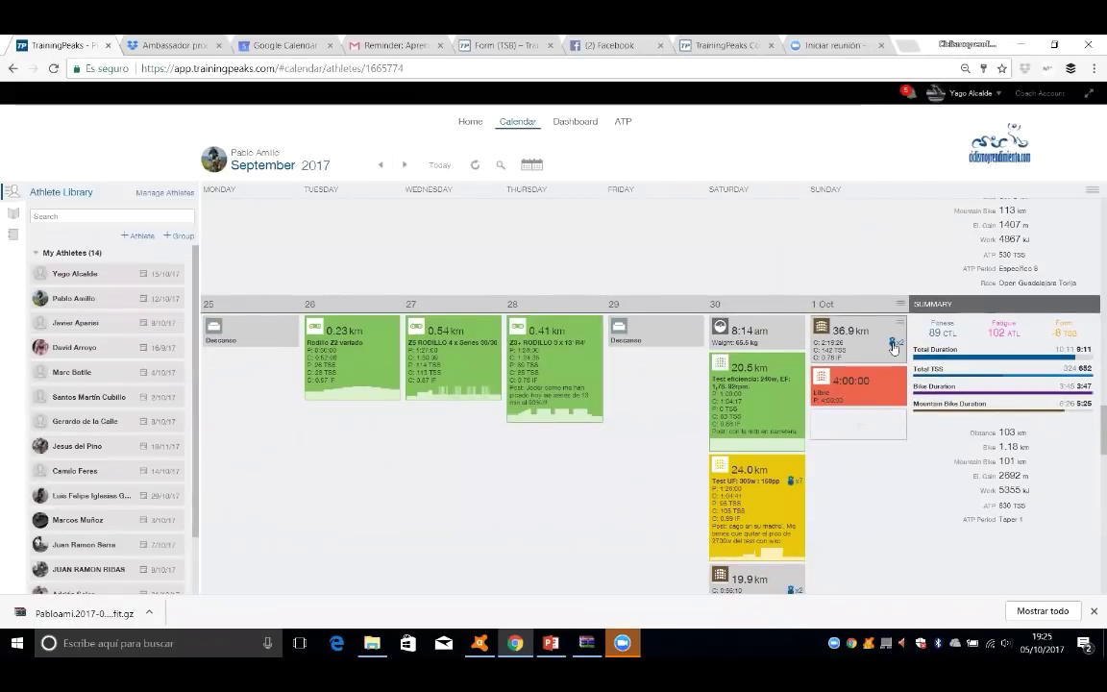
Open the 1 October 36.9 km mountain bike workout in analysis and mark its Peak 01:00 min power on the graph.
click(893, 348)
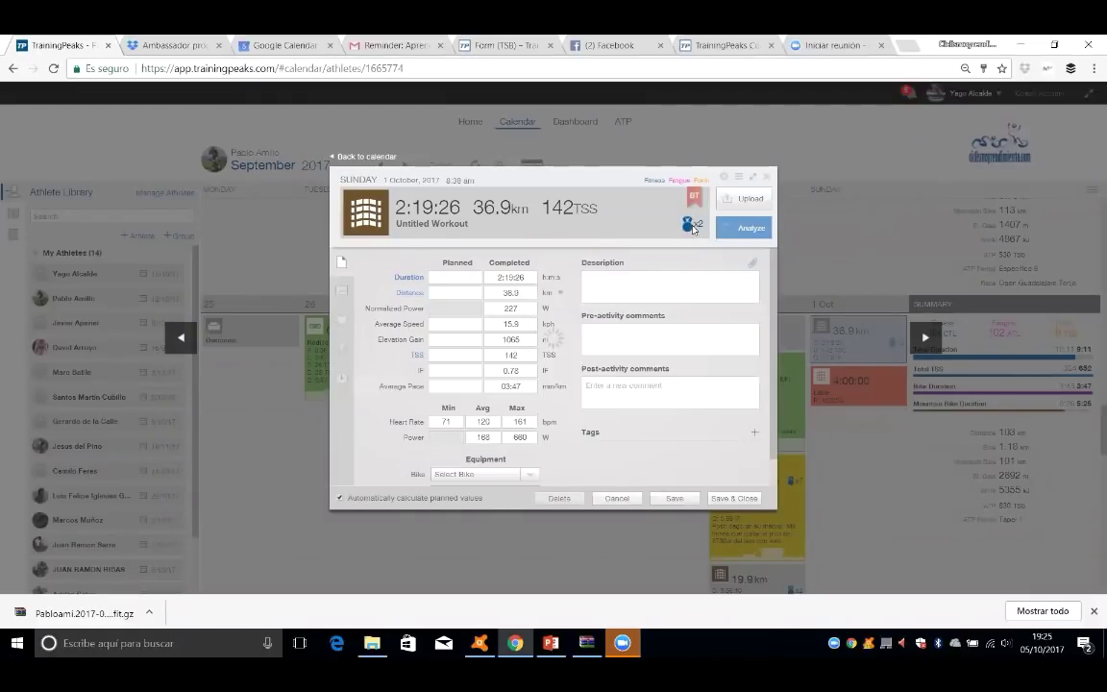
click(743, 228)
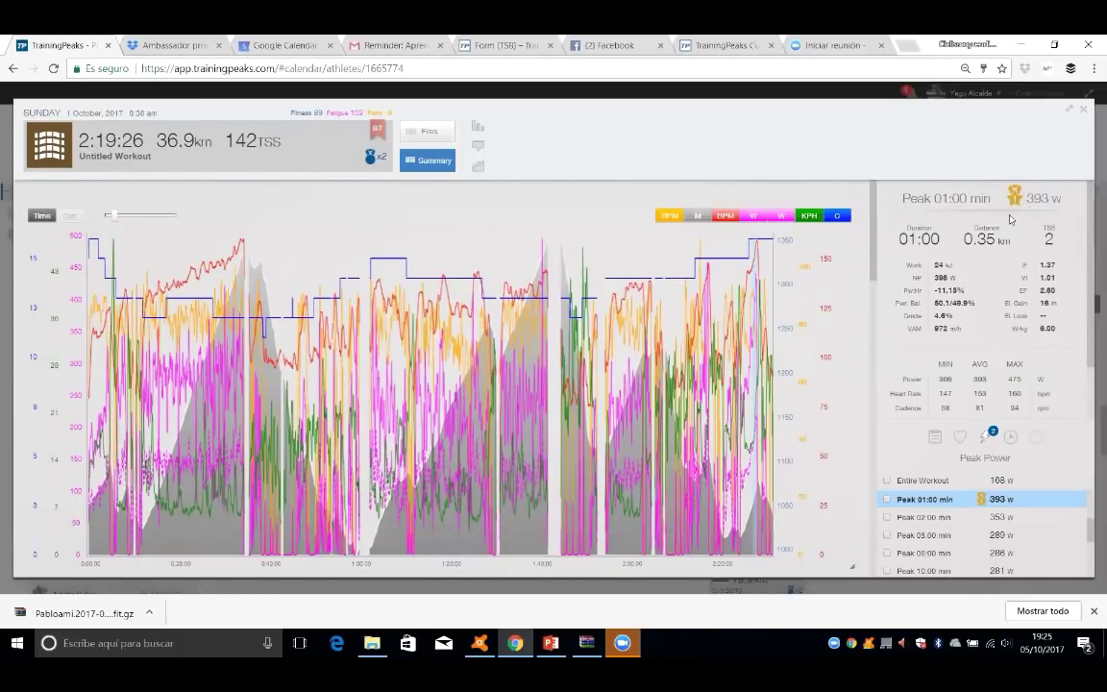
click(887, 499)
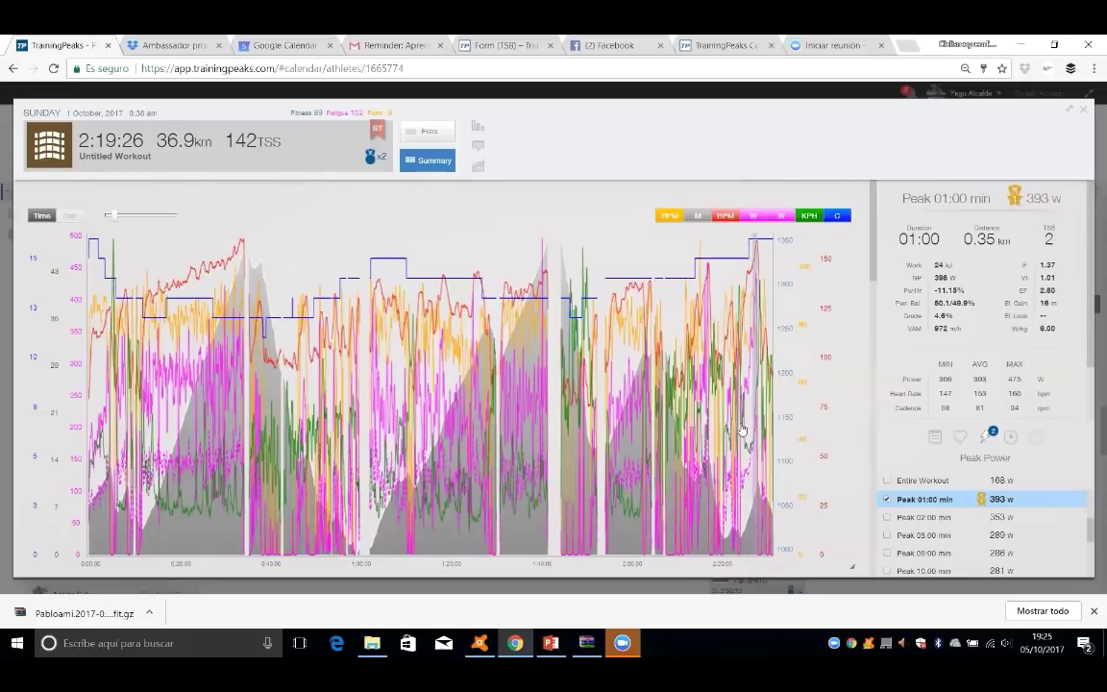
Select about 4:36 of the ride around the final power peak and examine the route map and Laps & Splits table.
mouse_move(765, 370)
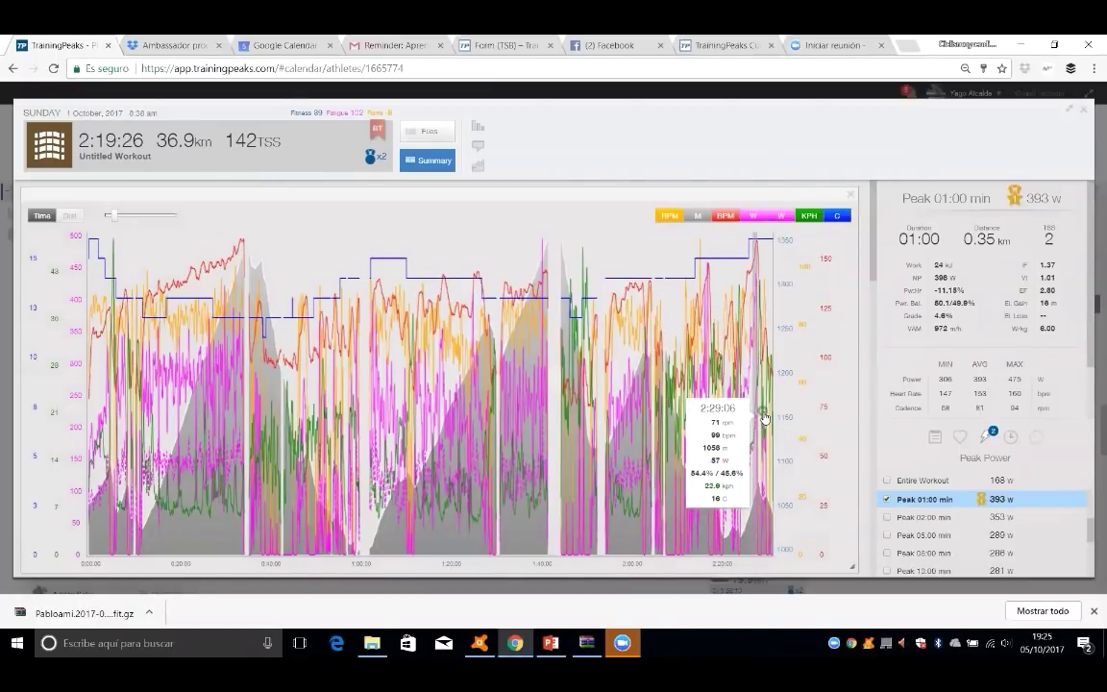
drag(759, 416, 774, 286)
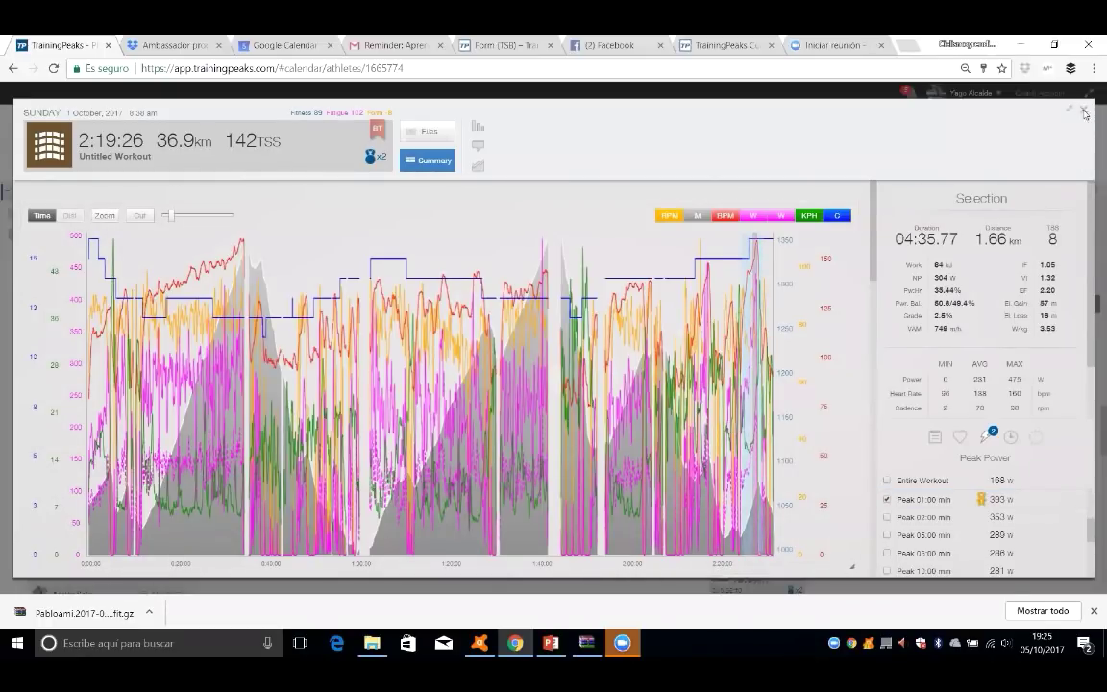
scroll(704, 358, down, 1)
scroll(703, 351, down, 1)
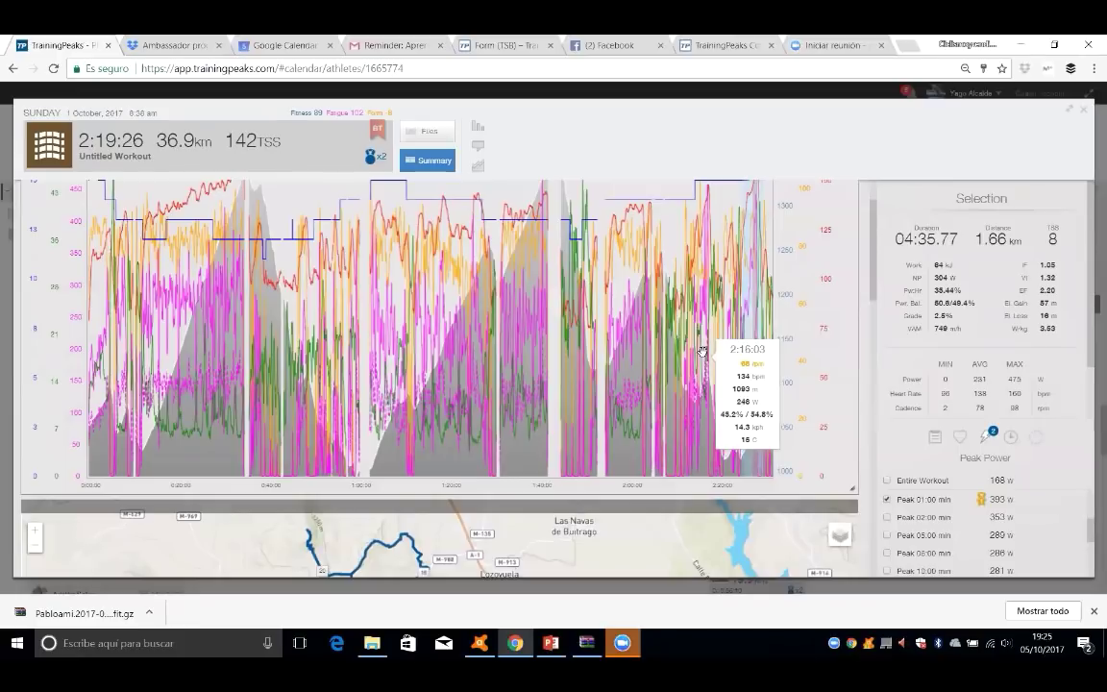
scroll(702, 352, down, 1)
scroll(702, 352, down, 4)
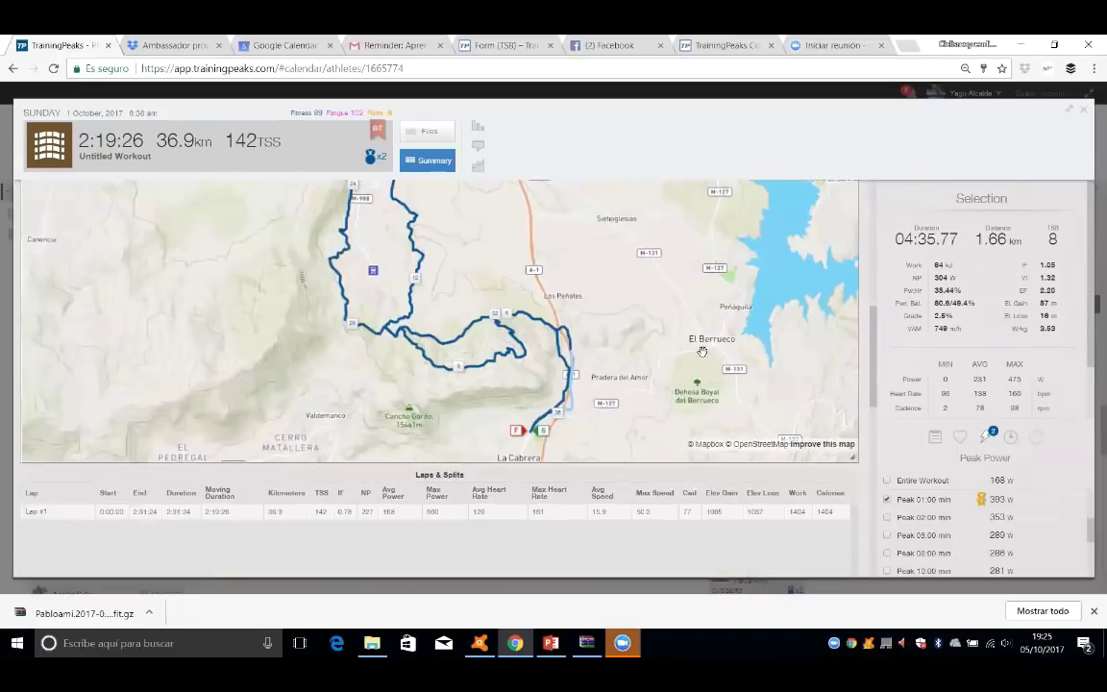
scroll(701, 355, up, 3)
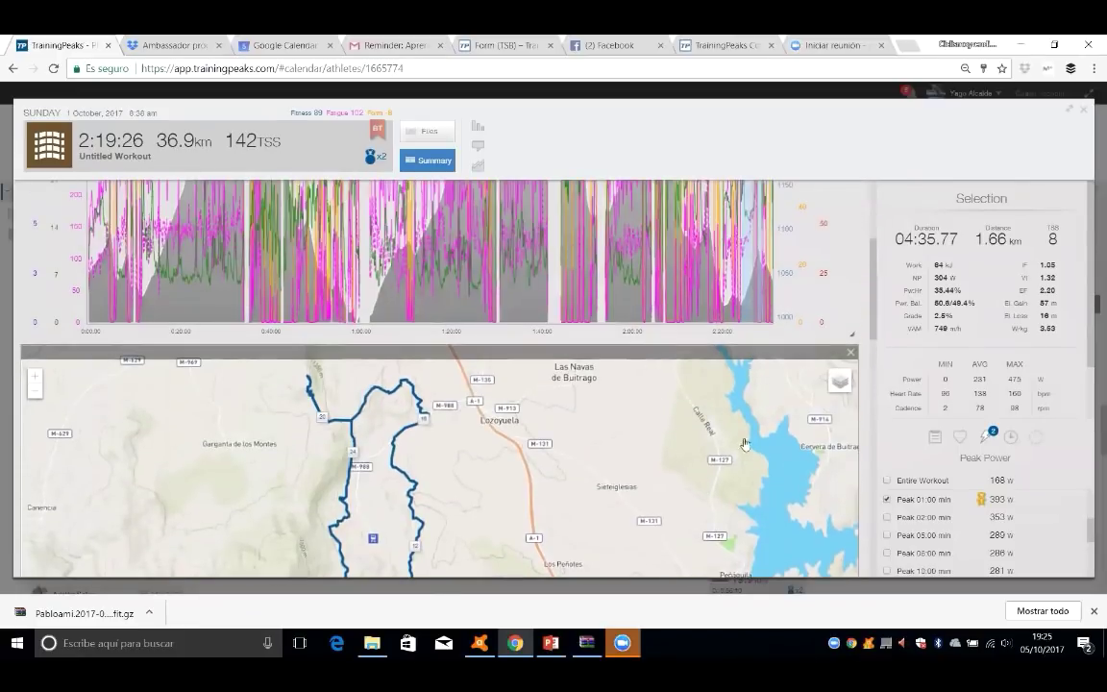
scroll(692, 423, up, 3)
scroll(710, 485, down, 1)
scroll(710, 485, down, 1)
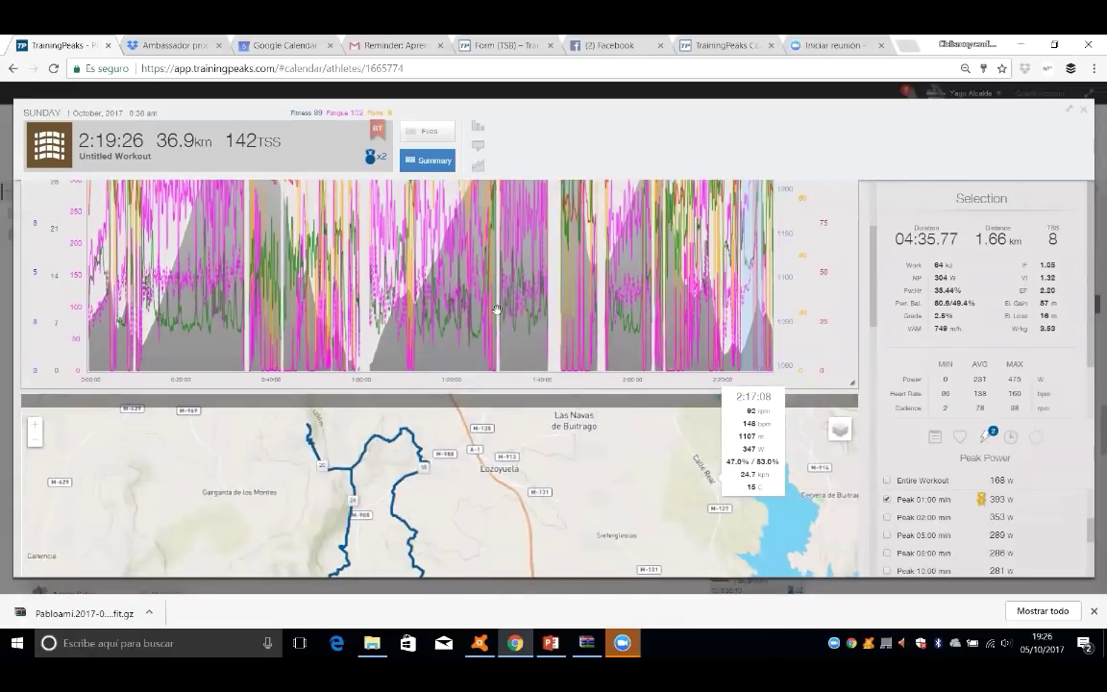
scroll(582, 290, down, 4)
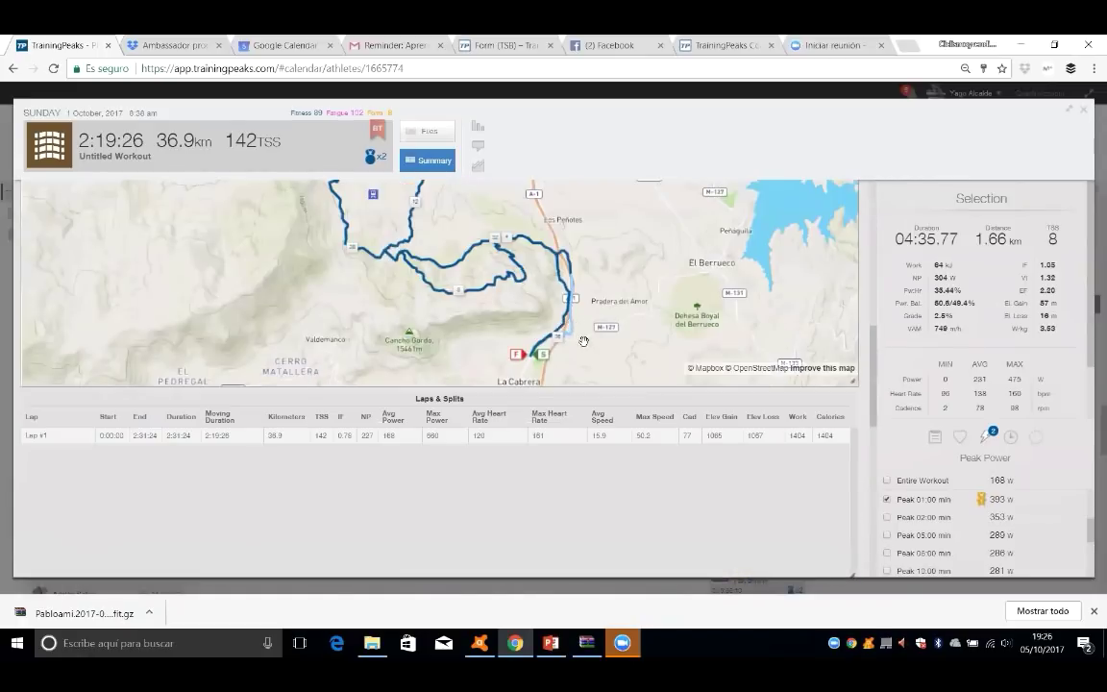
scroll(778, 347, down, 2)
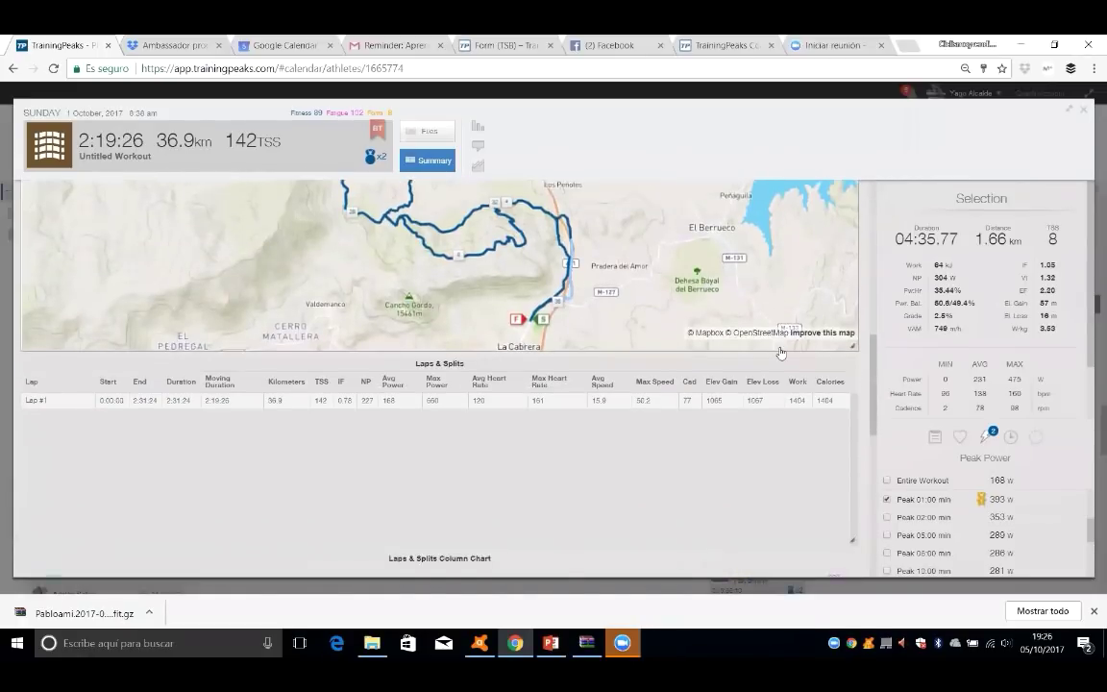
Look back over the 1 October ride's route map and close its analysis to return to the calendar.
scroll(778, 343, up, 3)
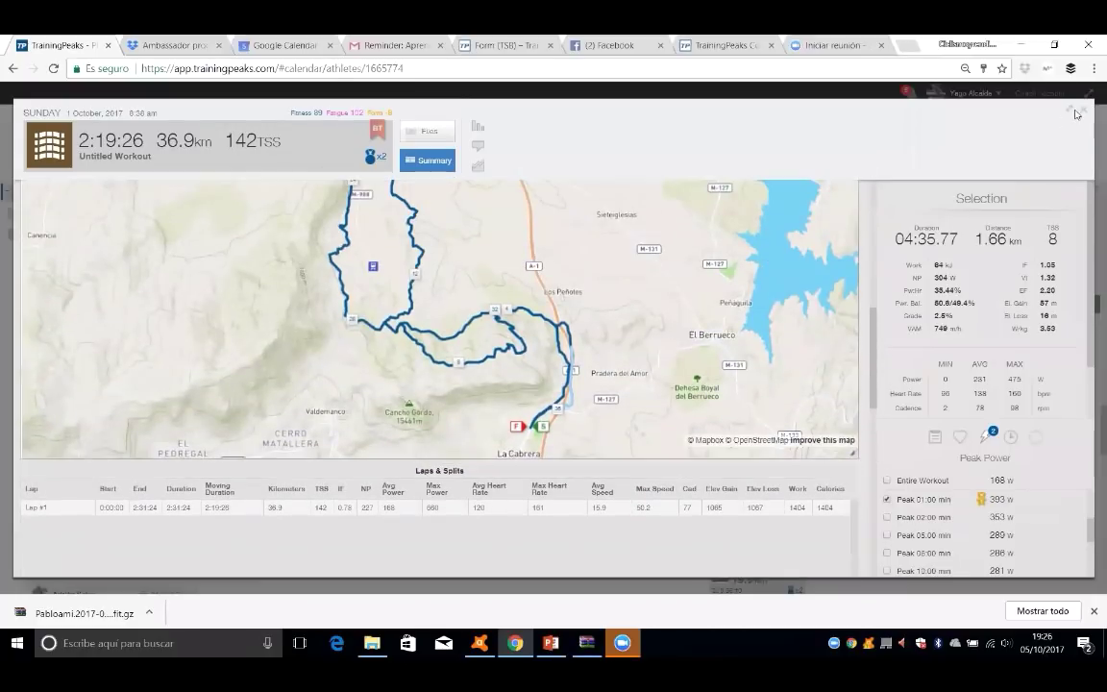
scroll(545, 196, up, 2)
key(Escape)
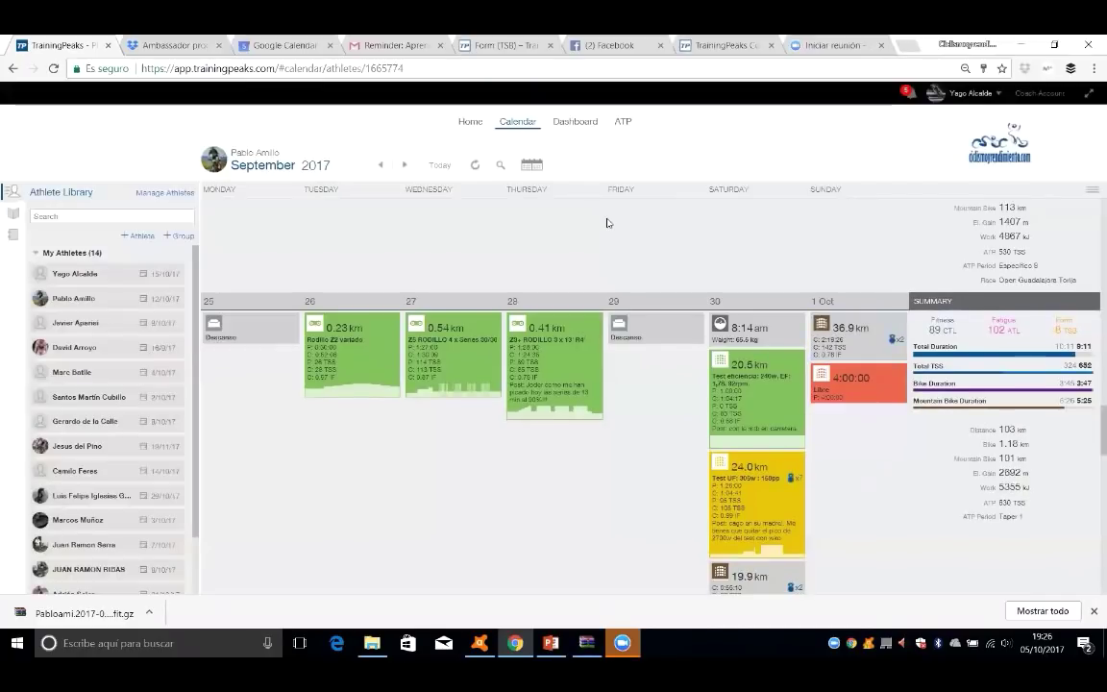
Switch to the Coach Meet Up Navigation presentation in PowerPoint and show the Workout Library slide.
mouse_move(478, 643)
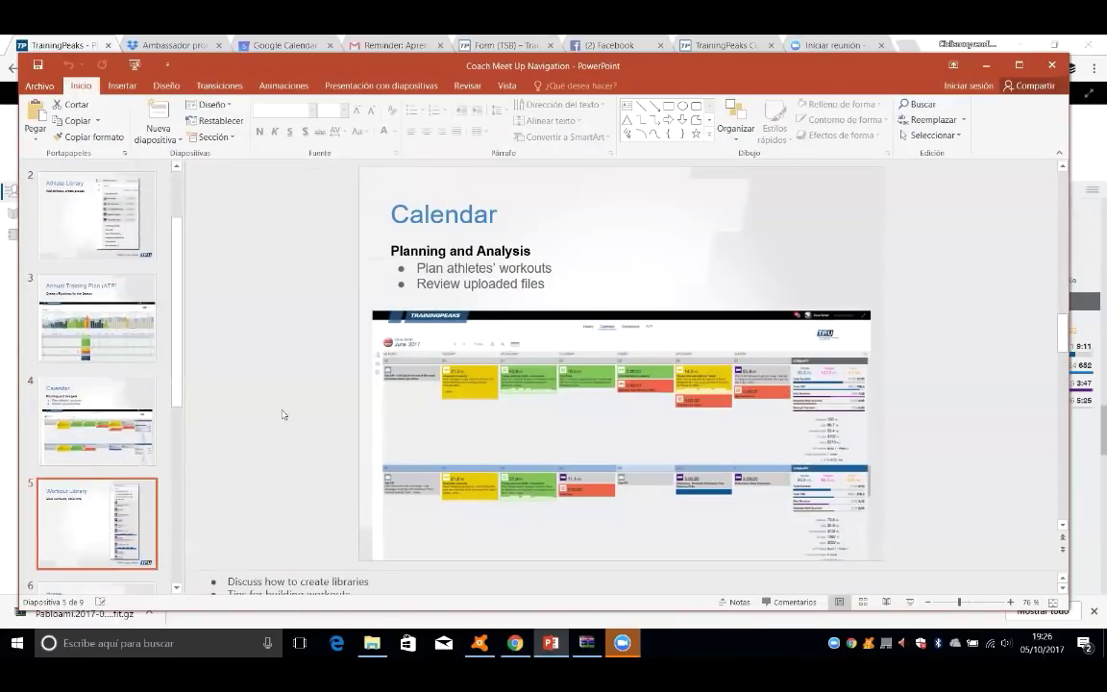
scroll(284, 415, down, 1)
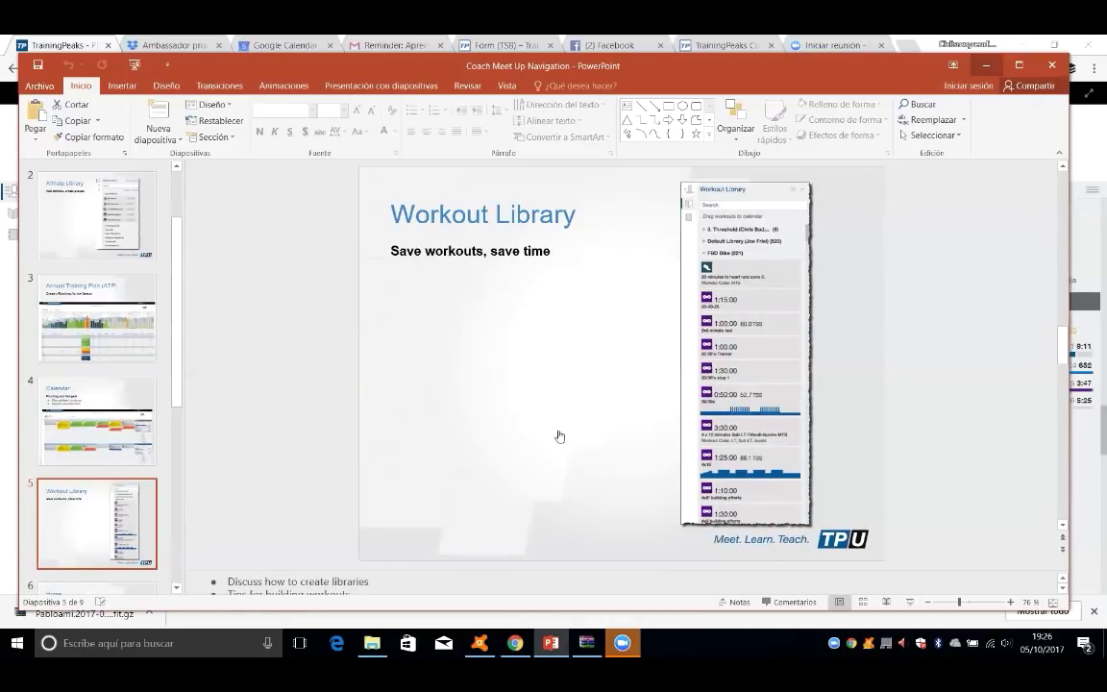
Switch back to TrainingPeaks, view the current athlete's October weeks, and load the calendar of the first athlete in the Athlete Library.
key(alt+Tab)
scroll(553, 441, down, 3)
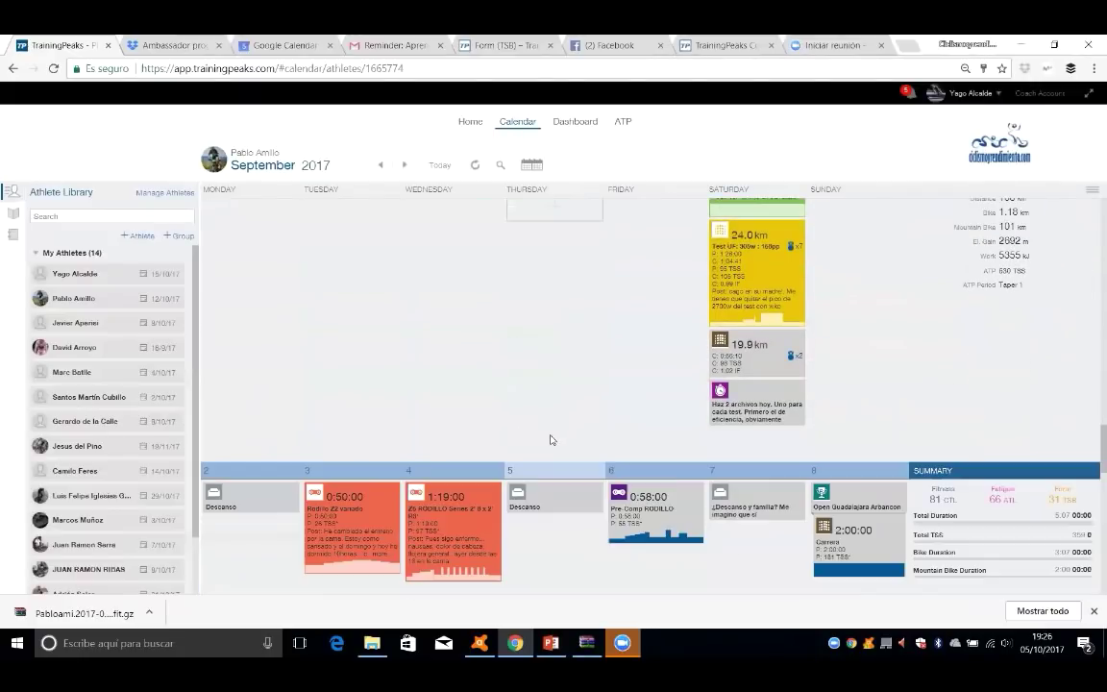
scroll(553, 423, down, 1)
scroll(554, 419, down, 5)
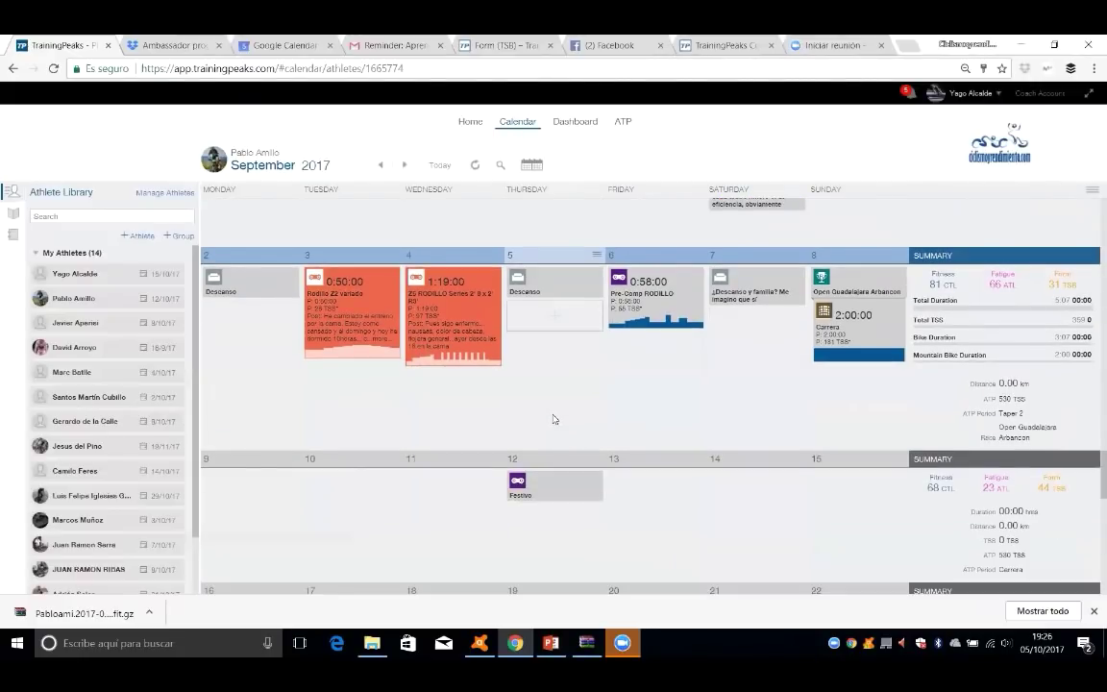
scroll(553, 419, up, 2)
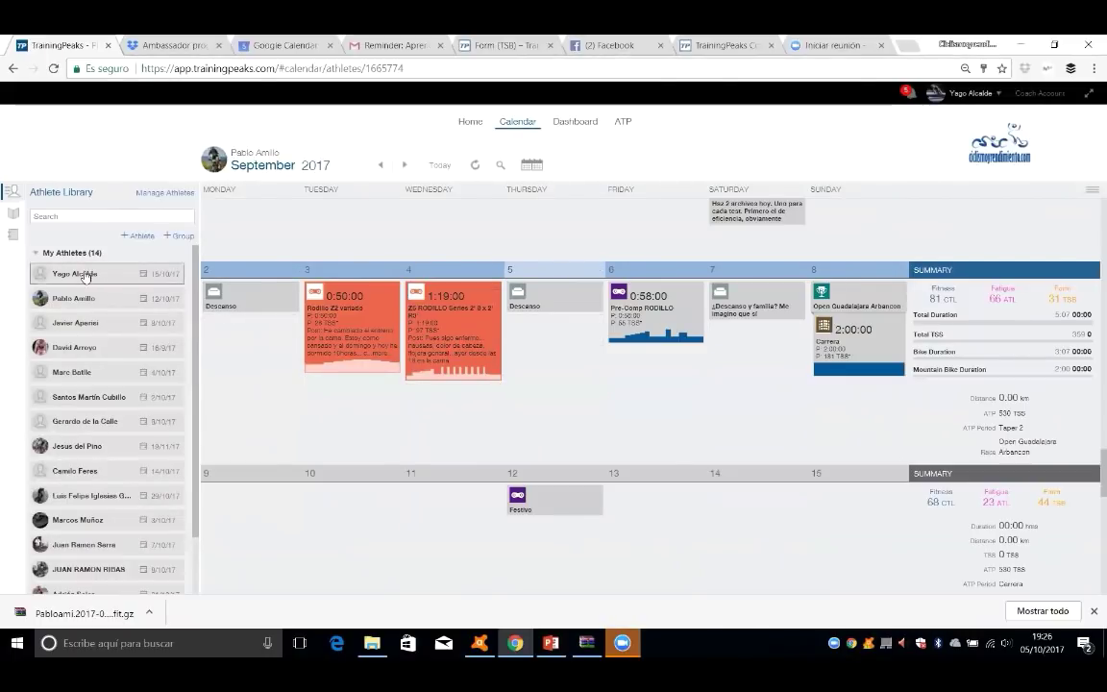
drag(85, 275, 630, 353)
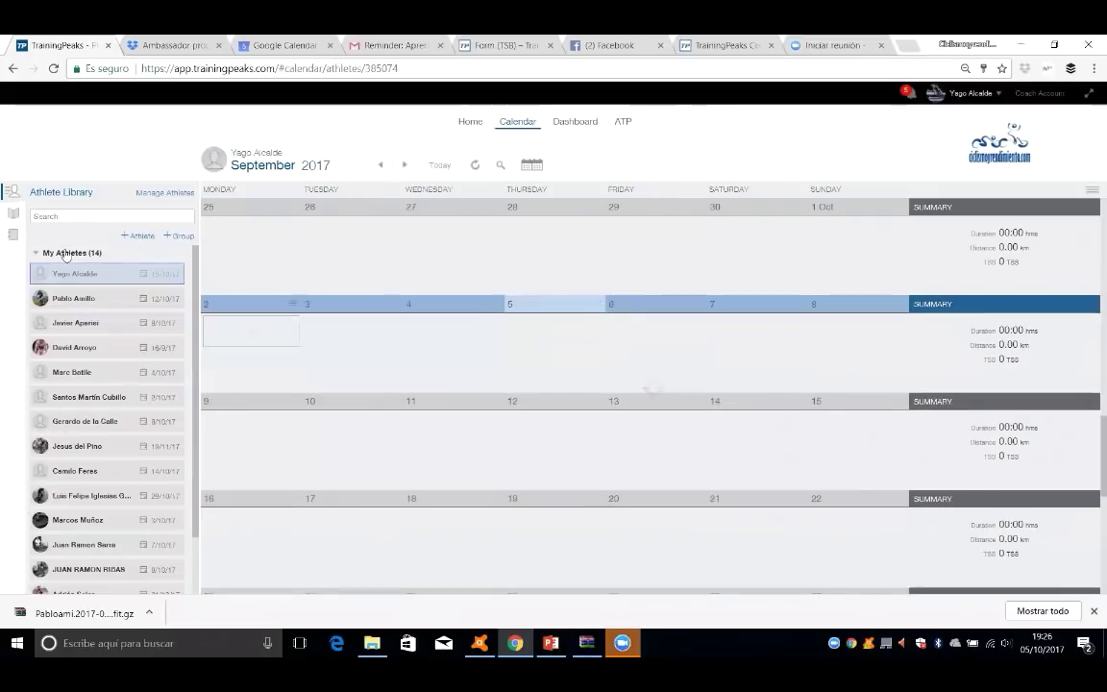
Open the Workout Library and look through its list of workout folders.
click(7, 213)
scroll(81, 384, down, 3)
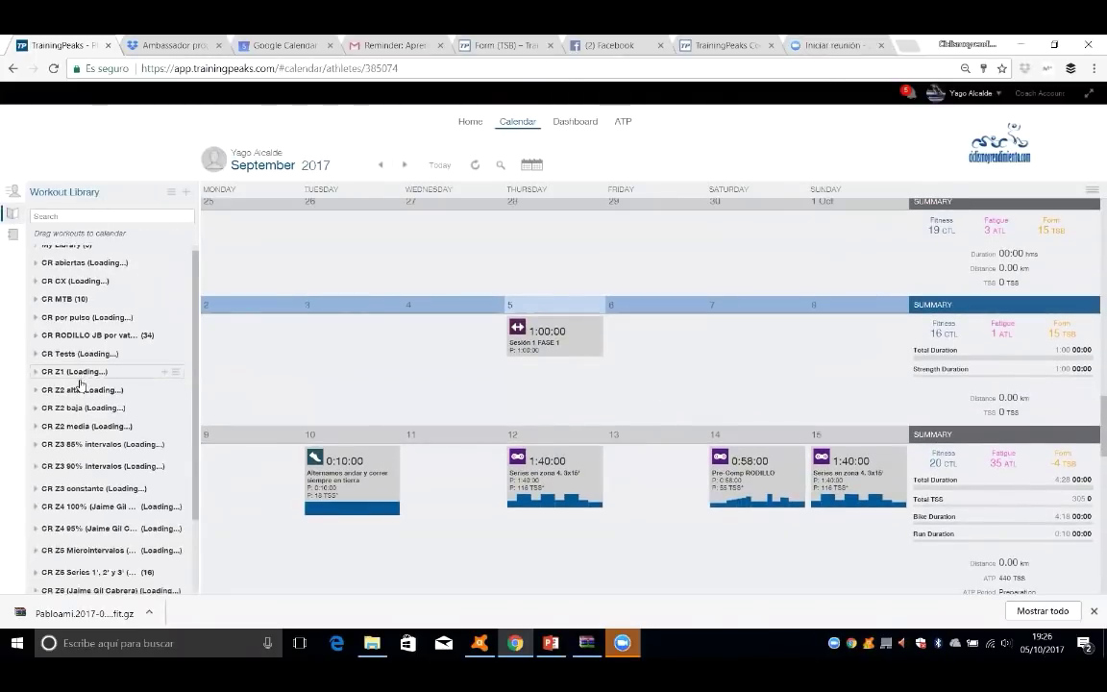
scroll(82, 386, up, 2)
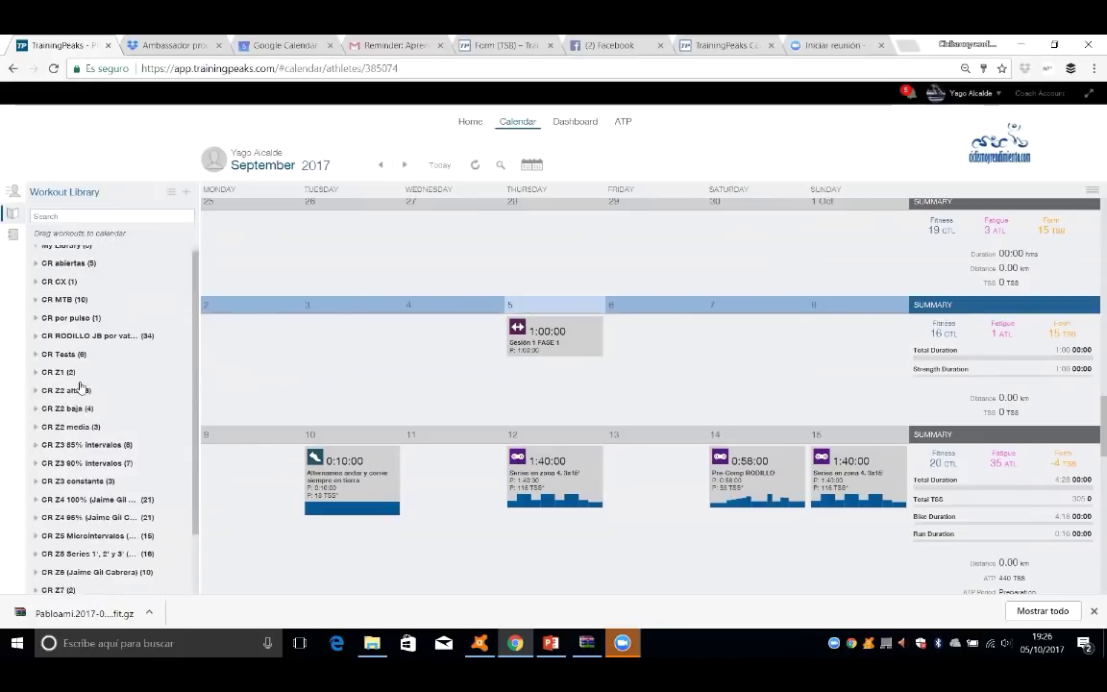
scroll(81, 386, down, 2)
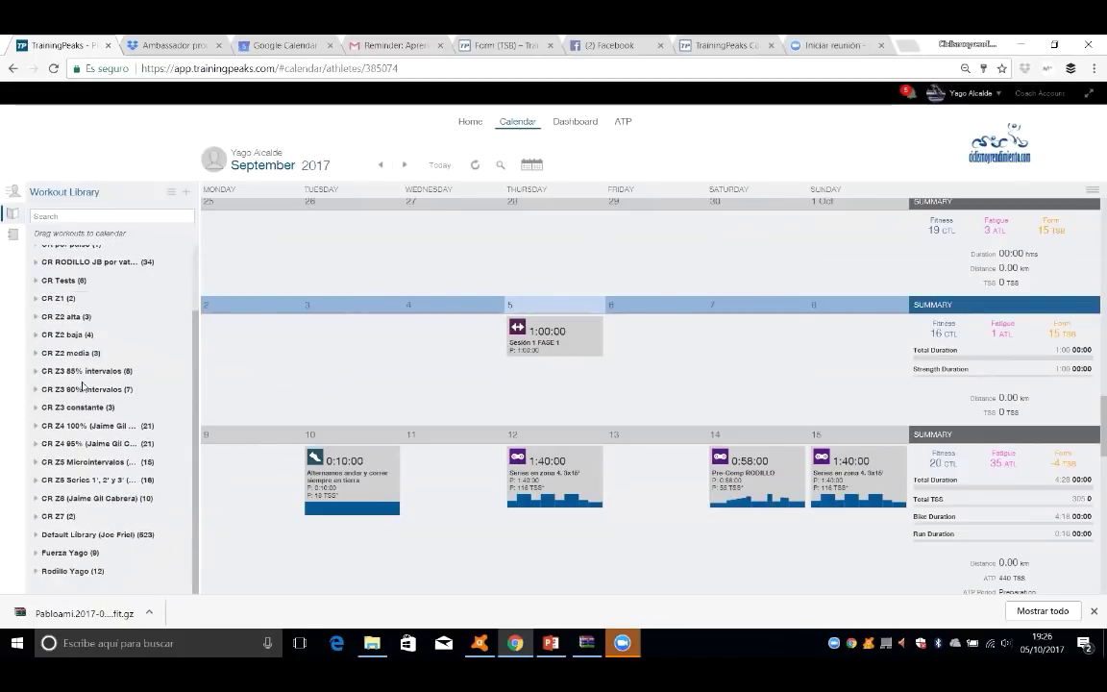
scroll(93, 559, up, 2)
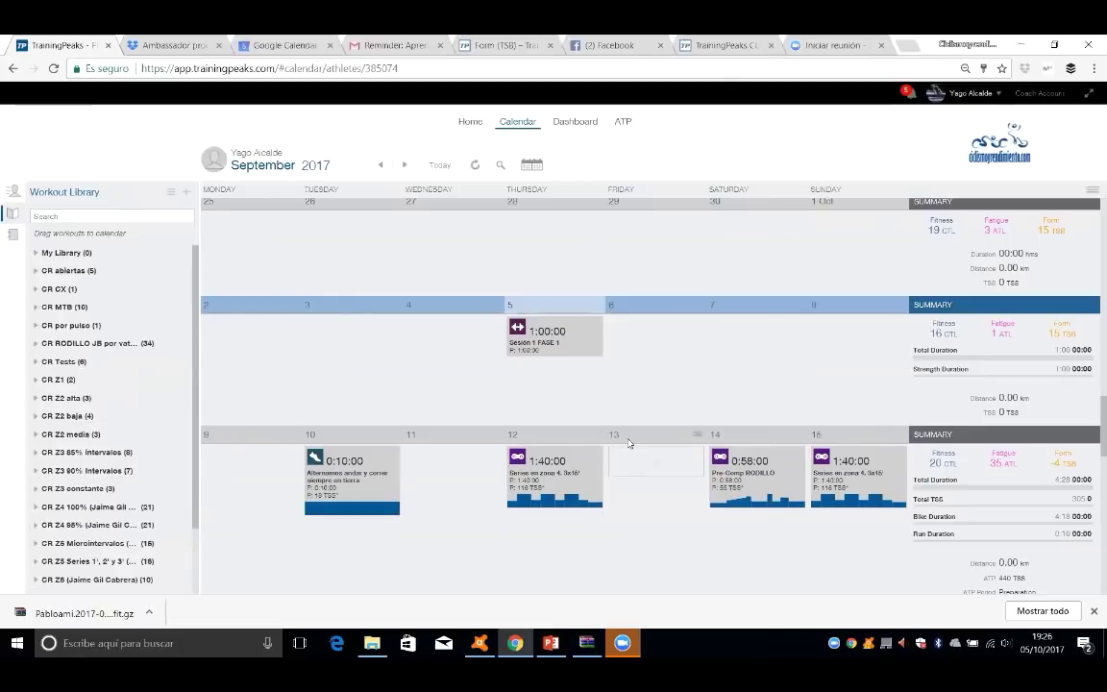
Show the week of 16 October in the calendar and browse the workouts in the CR Z3 90% Intervalos folder.
scroll(629, 443, down, 4)
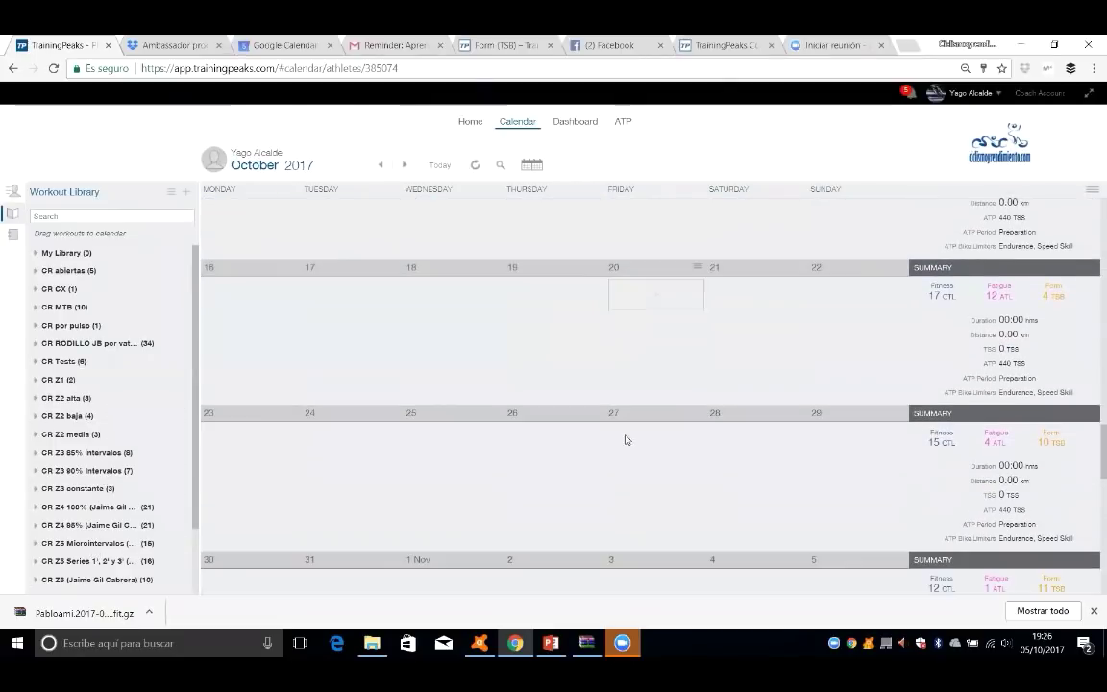
scroll(593, 395, up, 1)
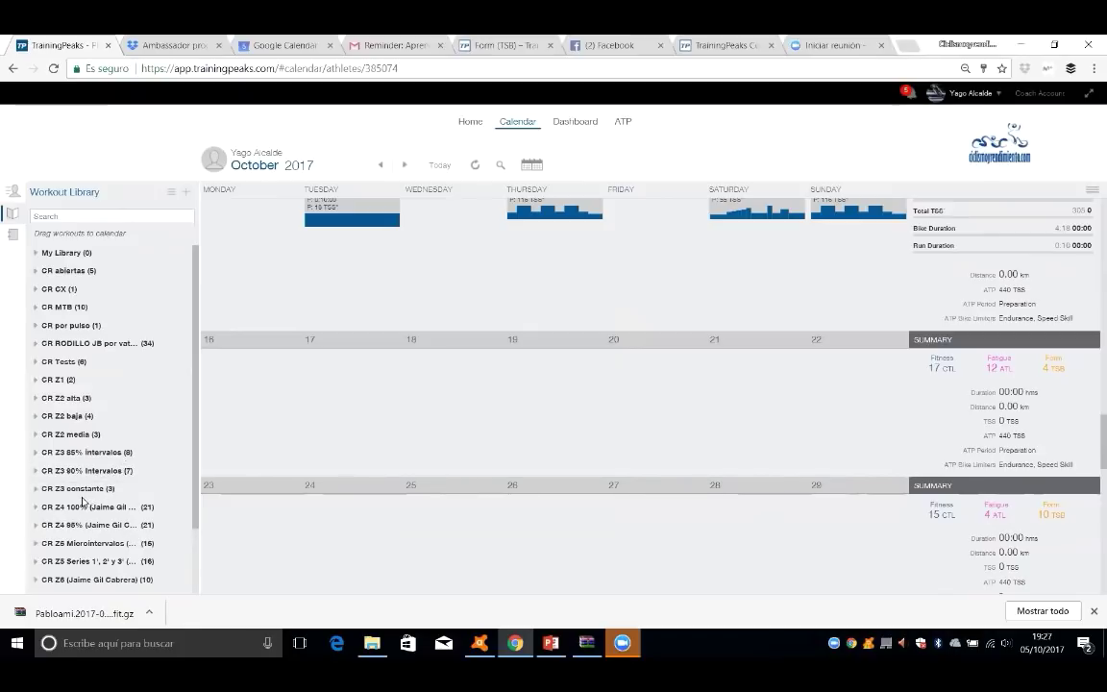
click(80, 471)
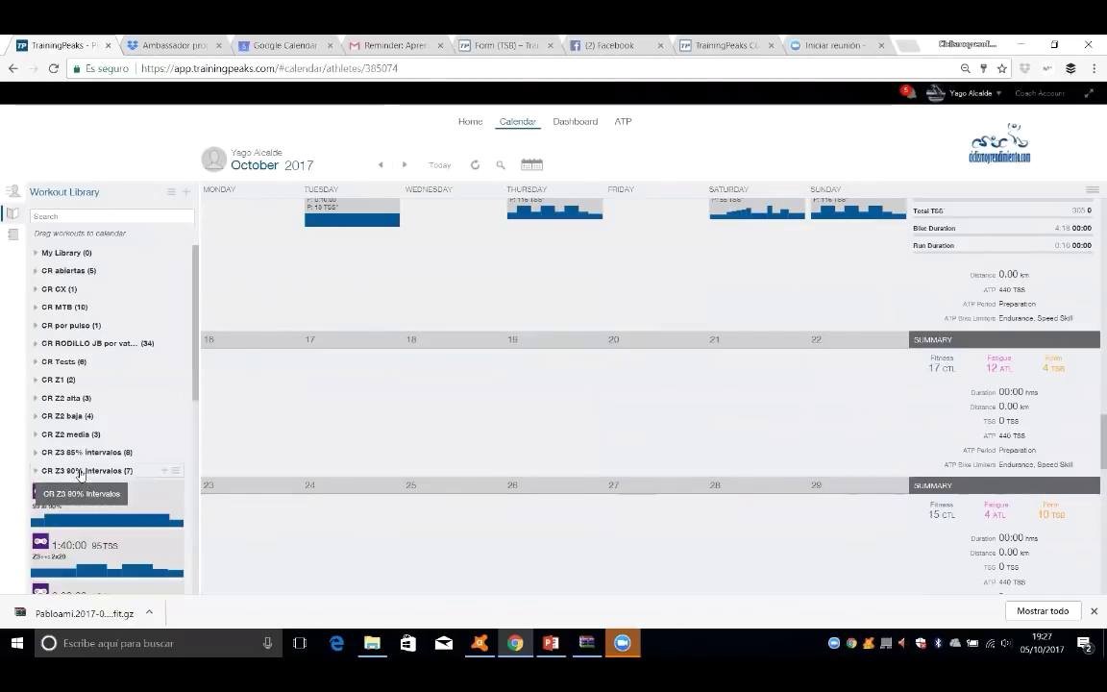
scroll(123, 480, down, 3)
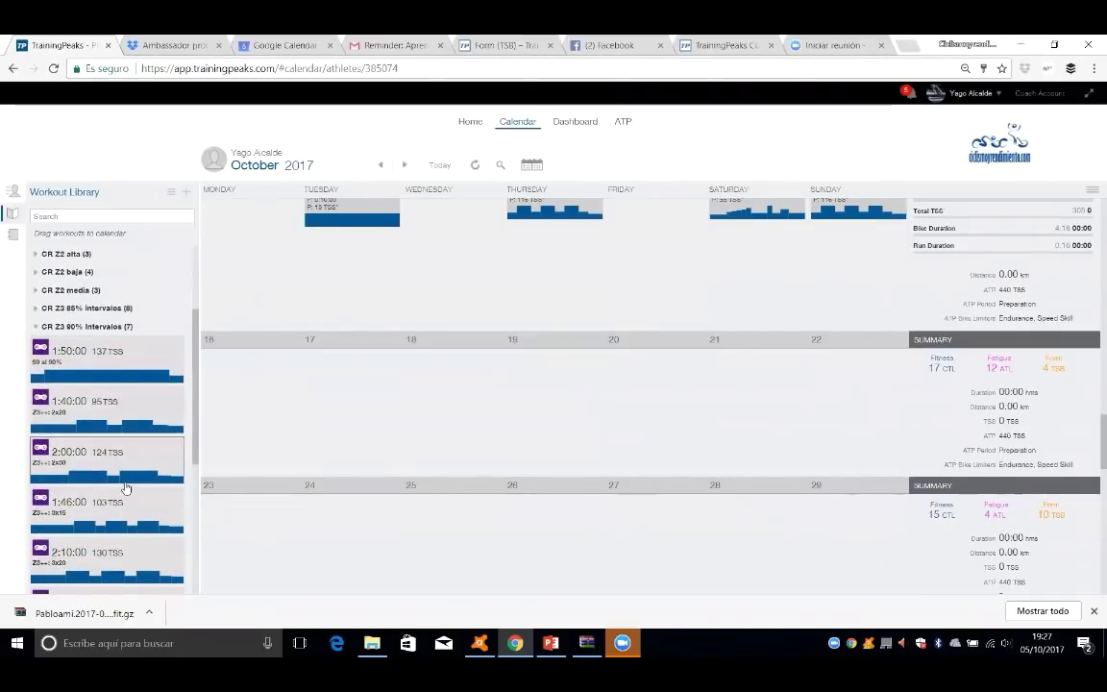
scroll(125, 487, down, 3)
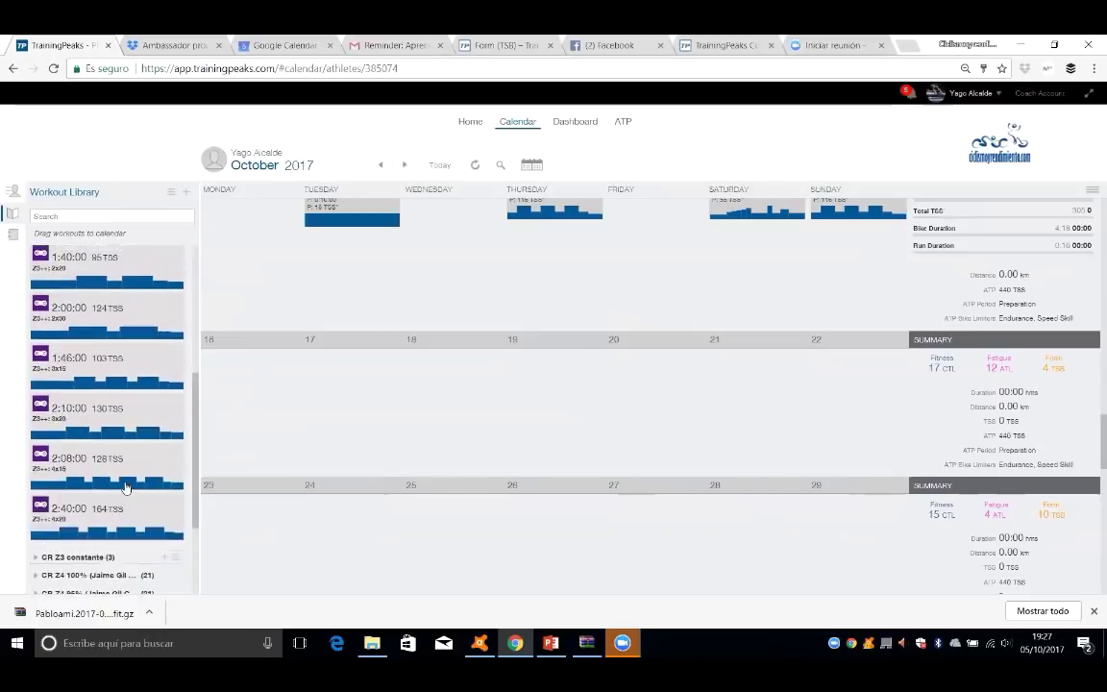
scroll(125, 487, up, 3)
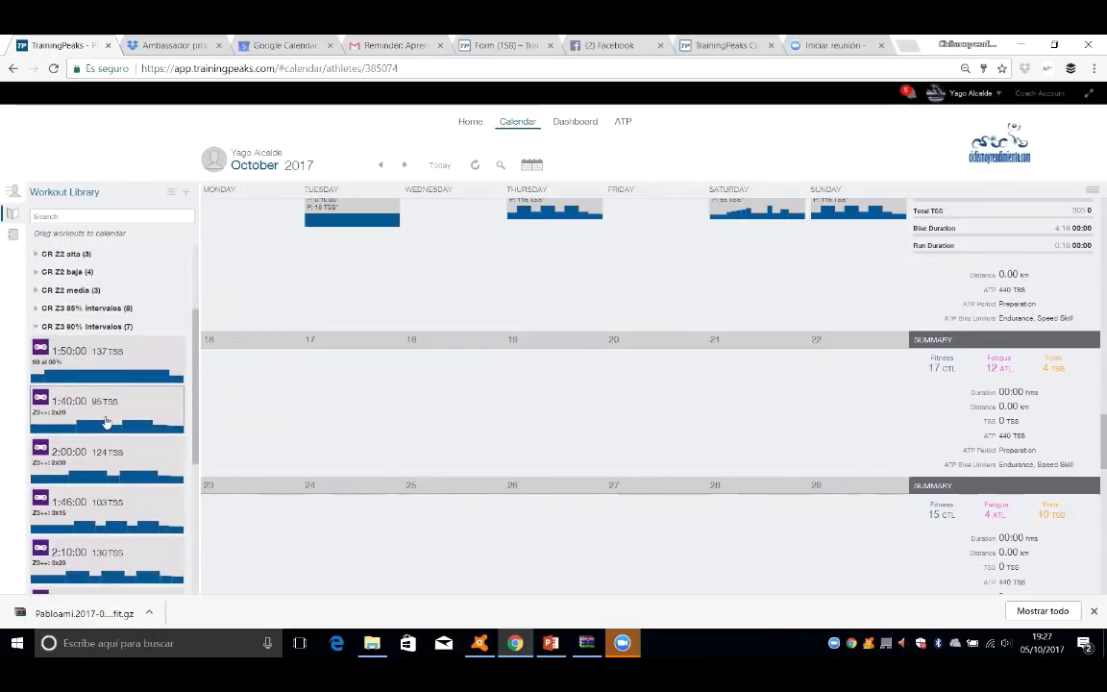
scroll(106, 421, down, 2)
Check the descriptions of the Z3 90% interval workouts and plan the 2:00:00 "Z3++: 2x30" workout on Wednesday 18 October.
mouse_move(86, 299)
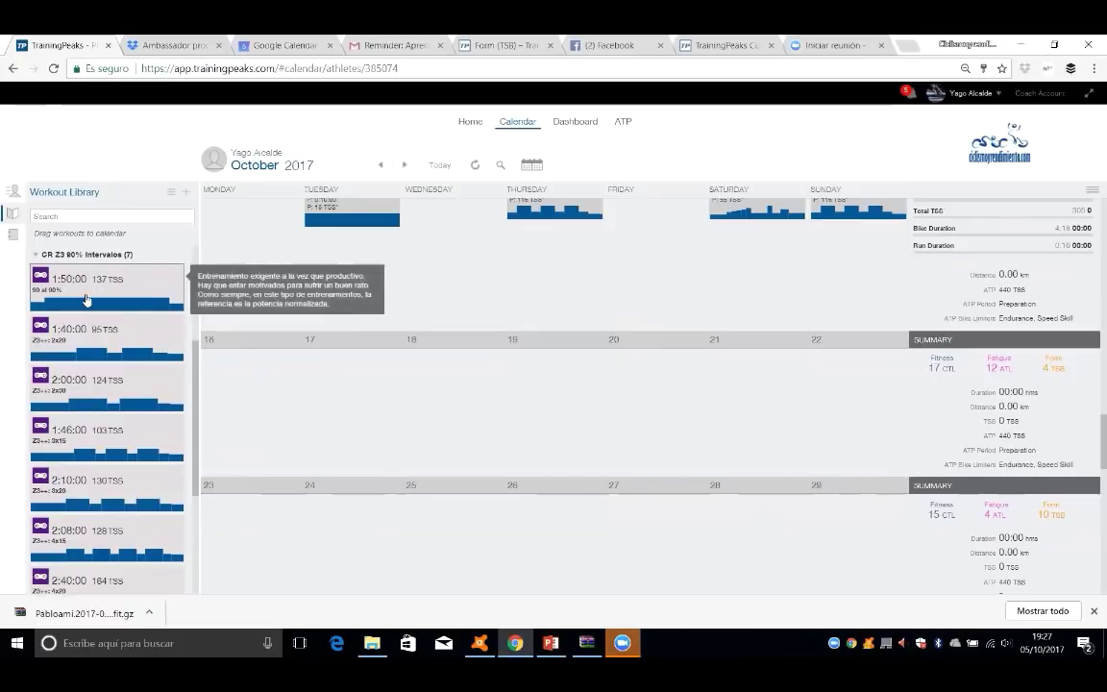
mouse_move(93, 350)
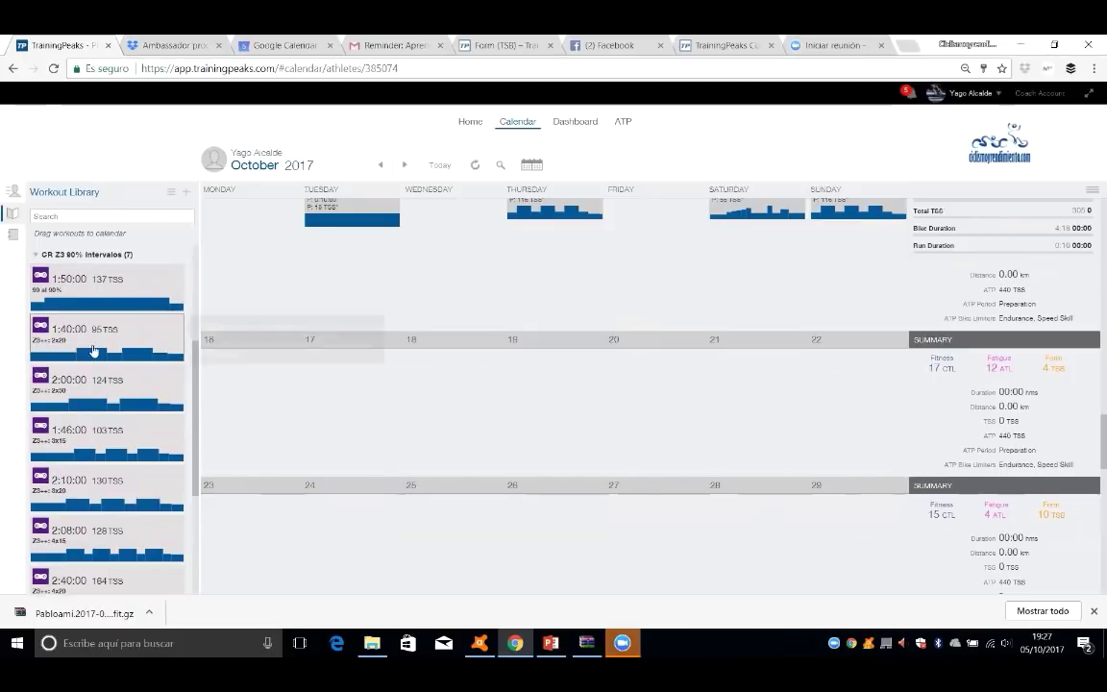
mouse_move(176, 390)
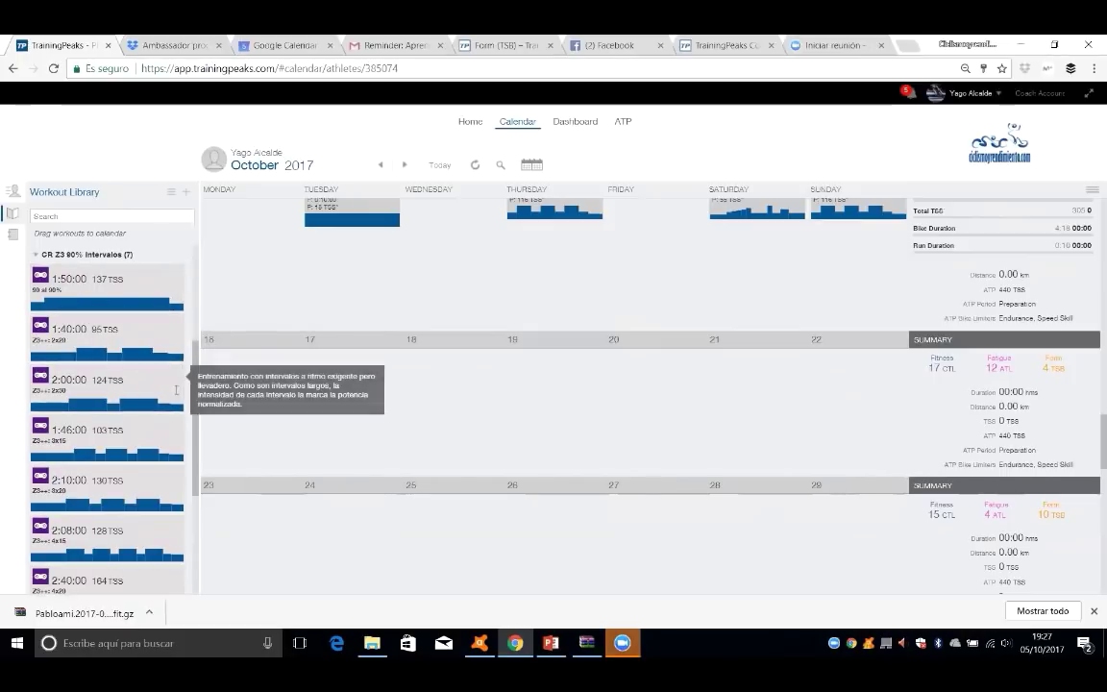
click(191, 389)
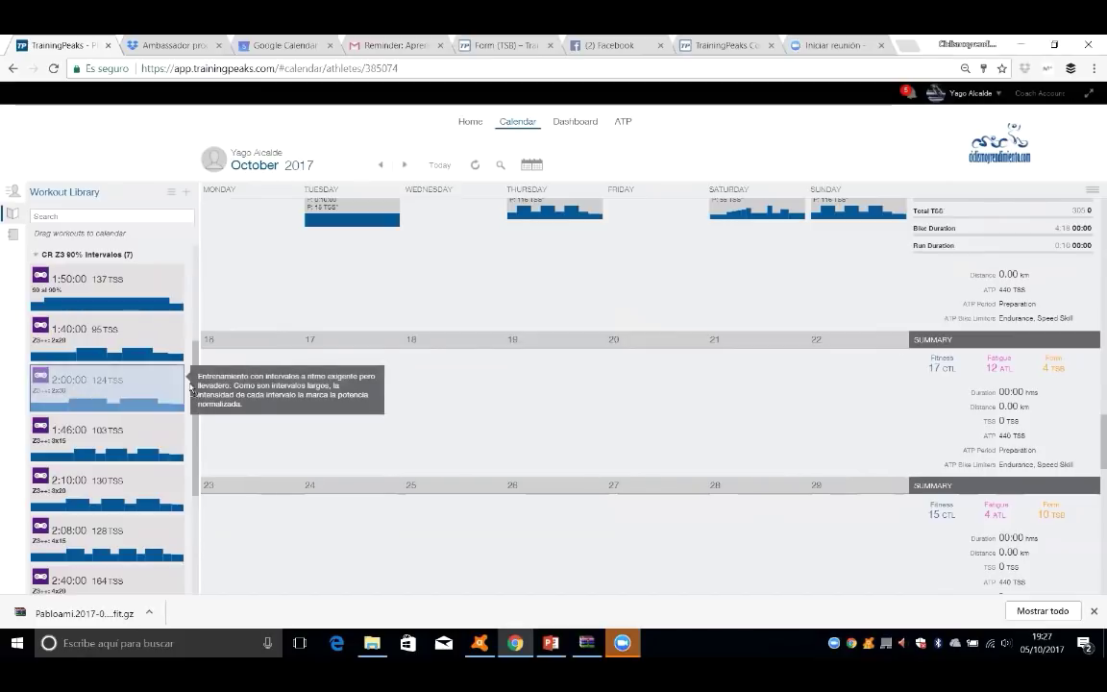
drag(190, 388, 430, 372)
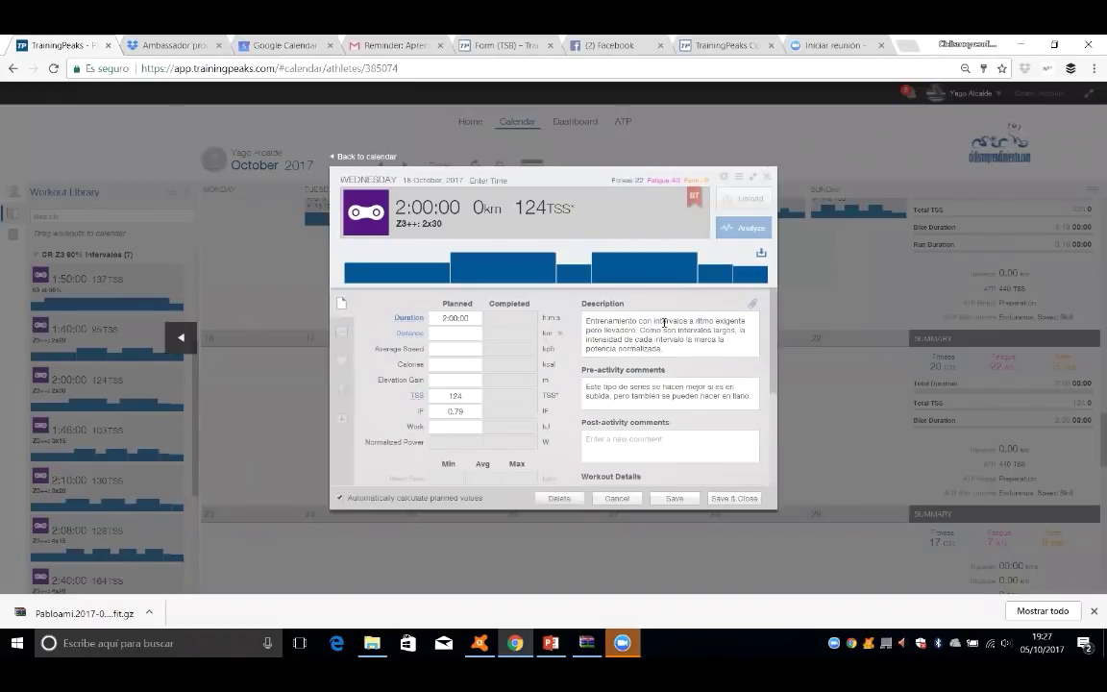
Review the planned "Z3++: 2x30" workout's description, comments and Workout Details.
scroll(577, 435, down, 3)
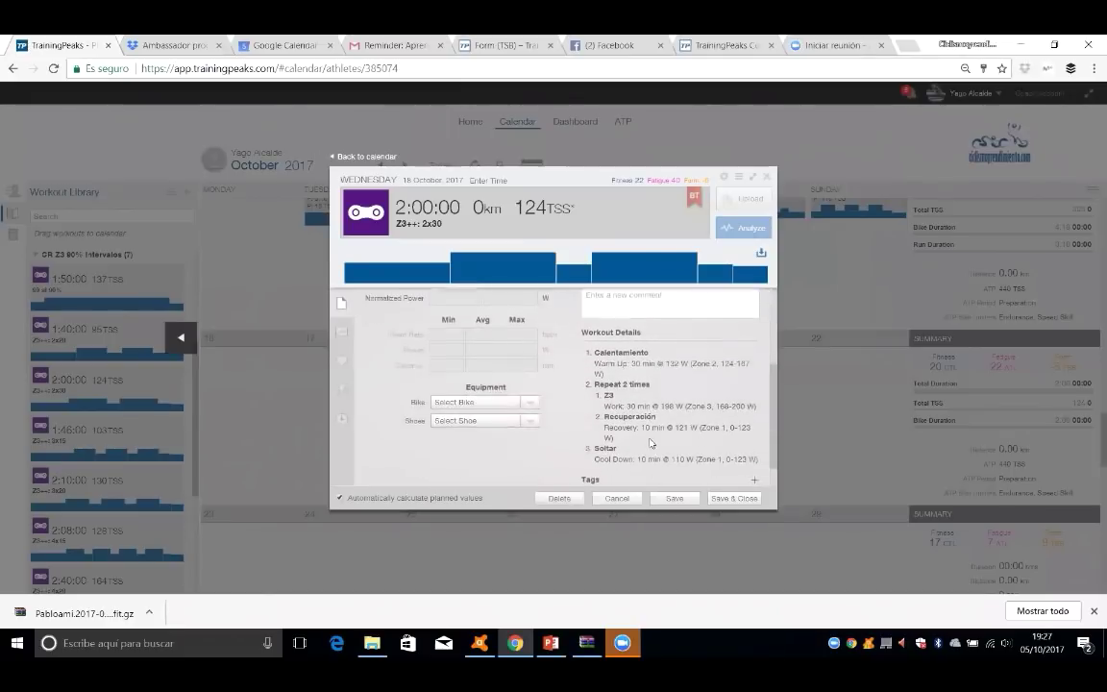
scroll(596, 437, up, 3)
scroll(651, 438, down, 3)
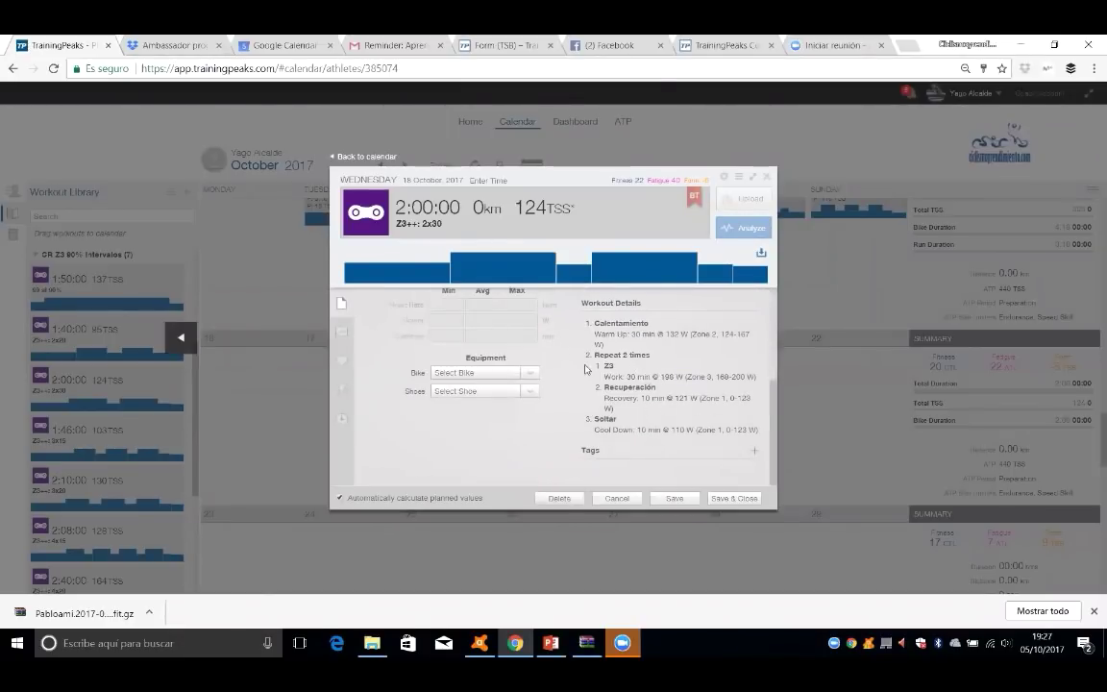
click(727, 499)
scroll(711, 432, up, 4)
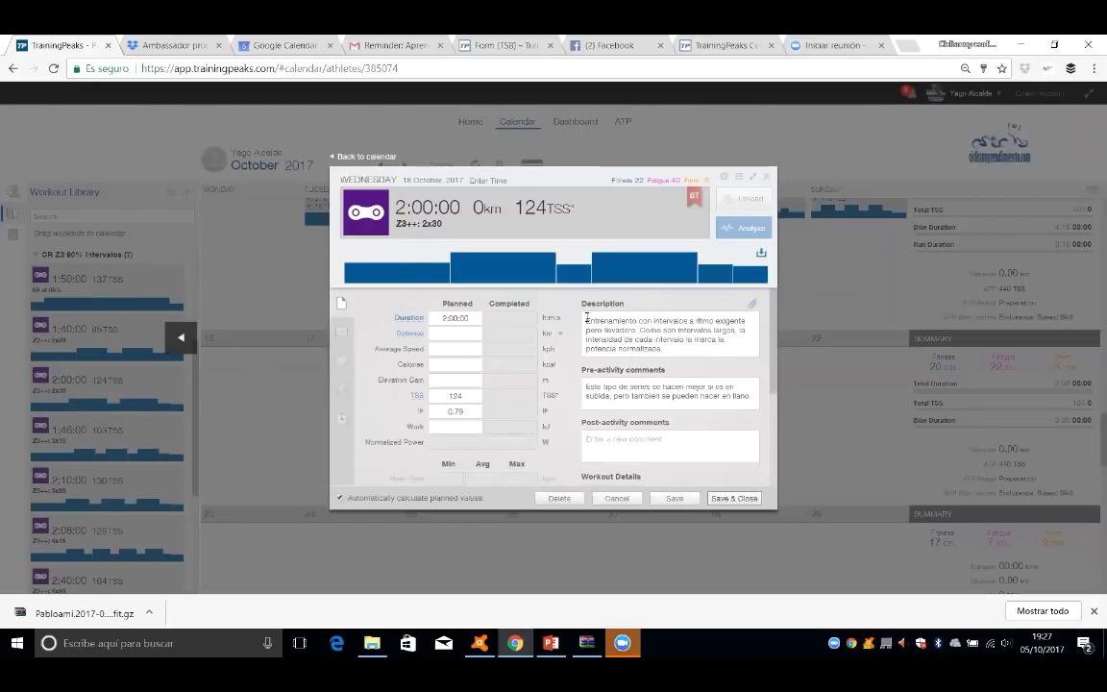
Add the line "En la Casa de Campo, subidas." above the workout's existing description, then save and close the workout.
click(696, 313)
key(Return)
key(Return)
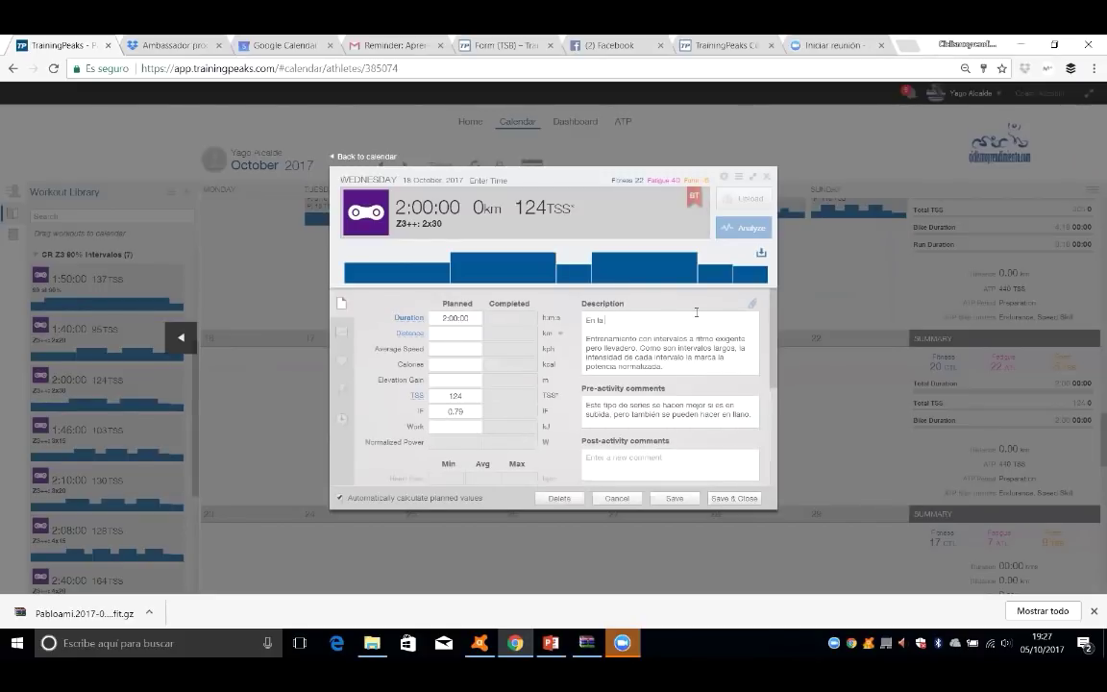
text(En la Casa de Campo, subidas.)
click(734, 495)
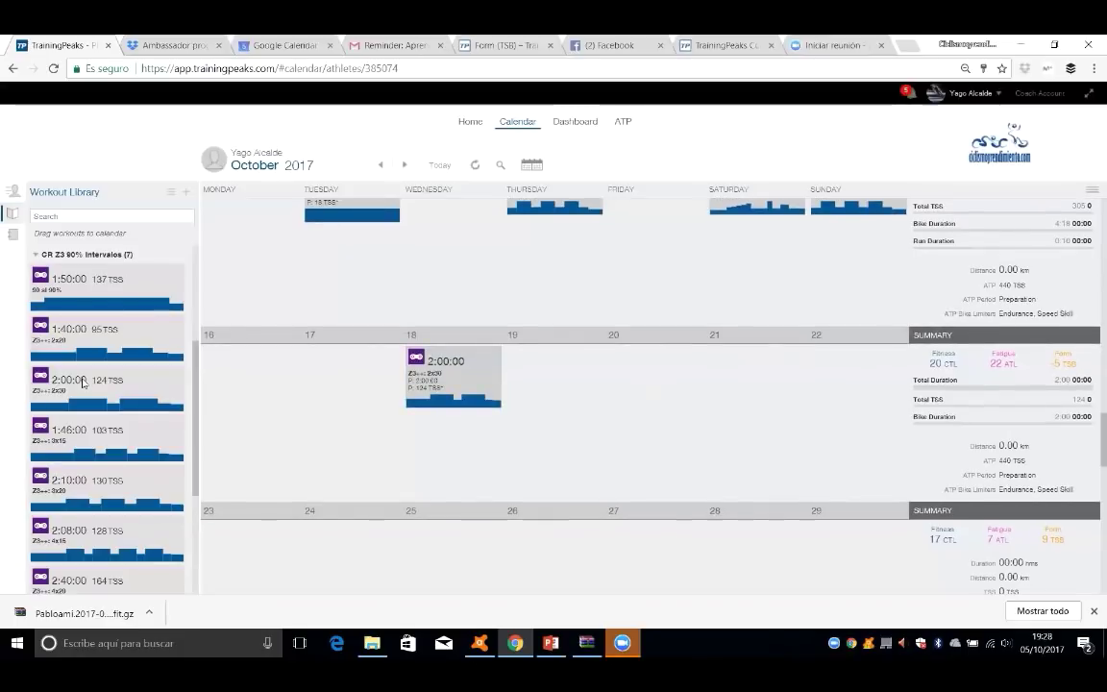
Collapse the CR Z3 90% Intervalos folder, view the CR MTB folder's workouts, and collapse it again.
click(72, 254)
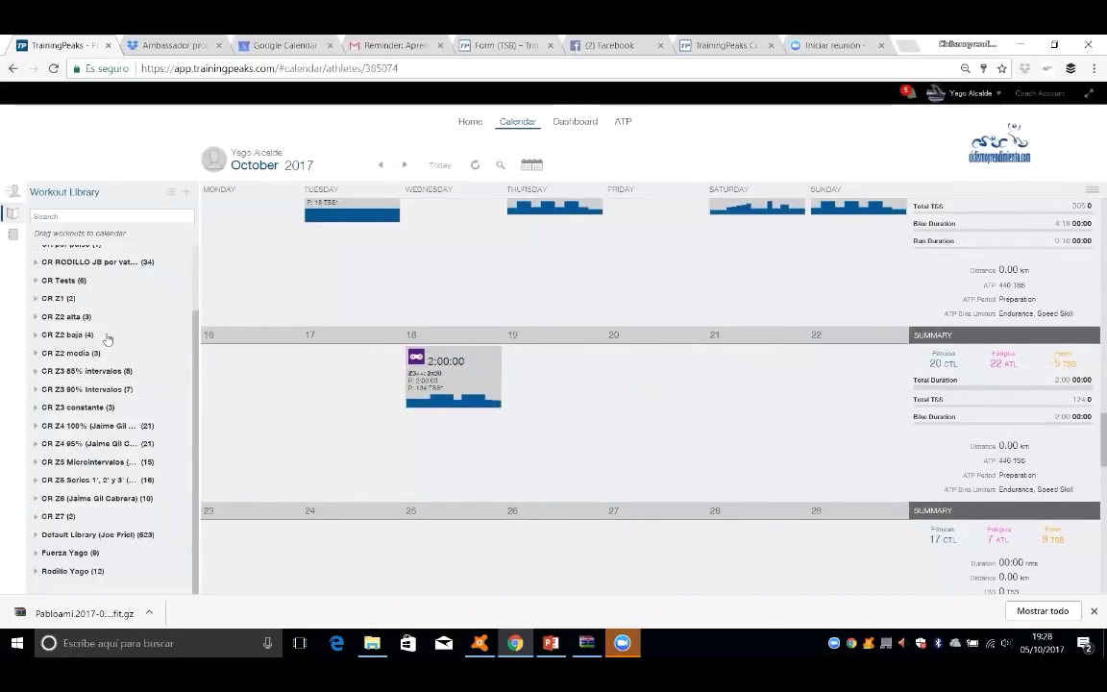
scroll(91, 346, up, 3)
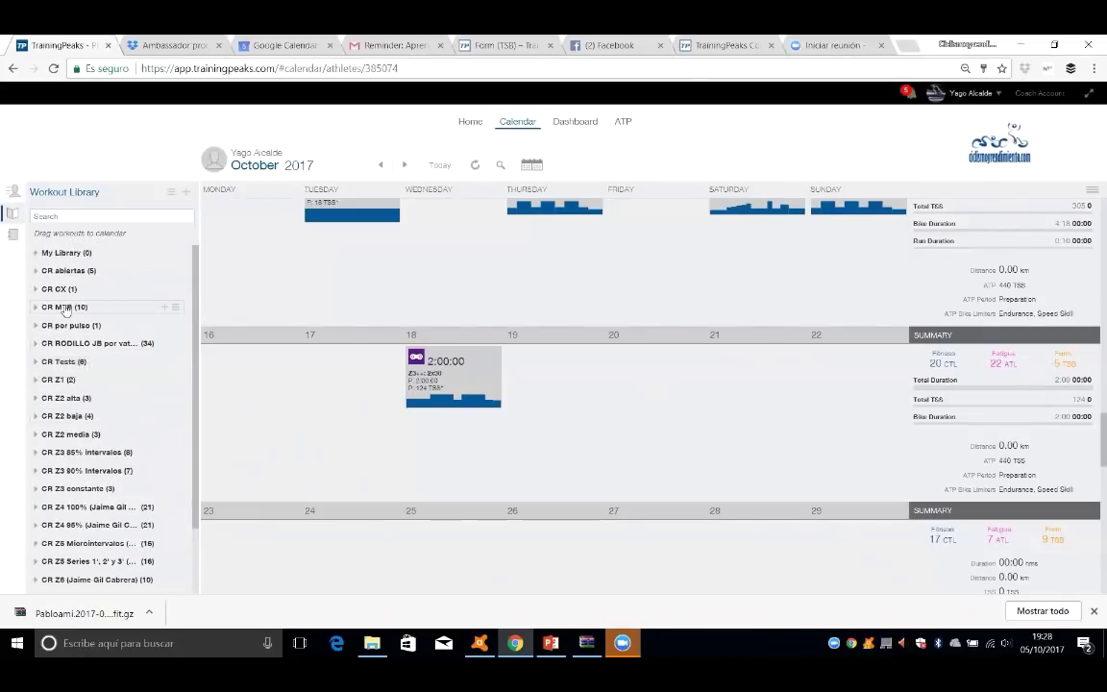
click(75, 308)
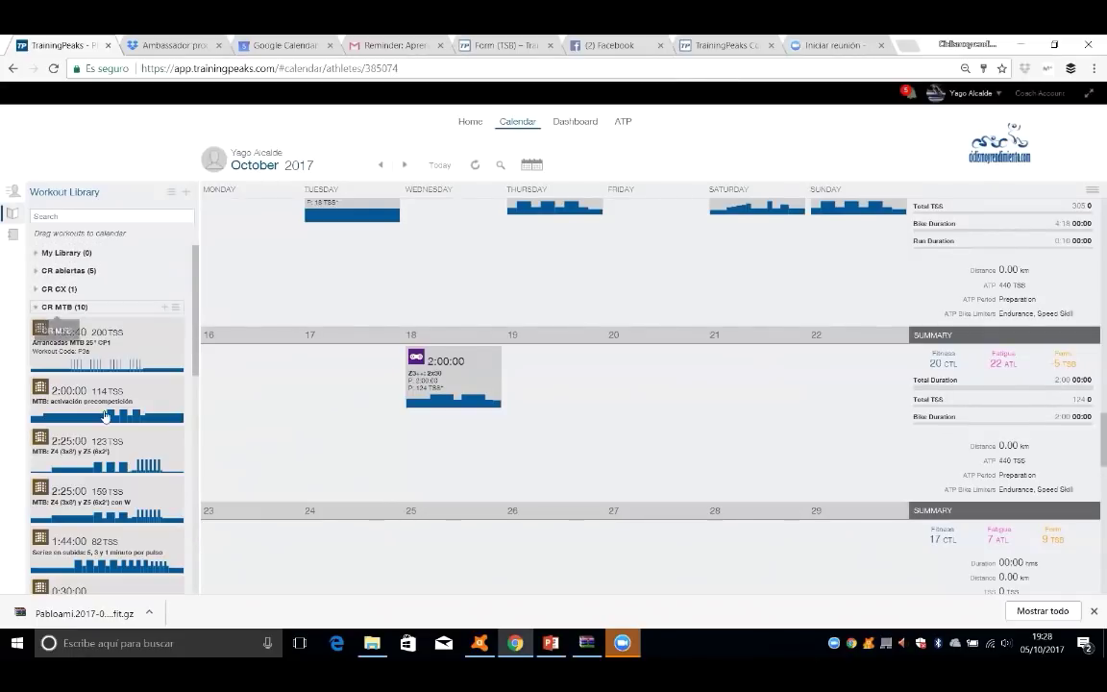
click(75, 307)
scroll(104, 488, down, 3)
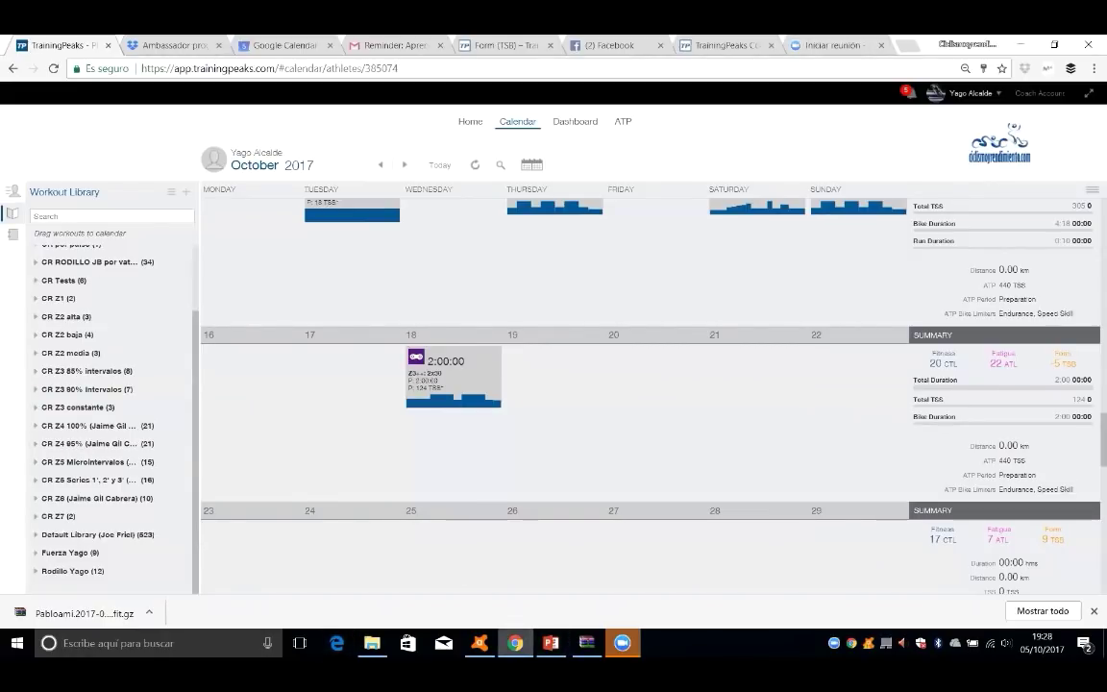
Switch to the PowerPoint presentation and show the Home slide about the first stop of the day.
click(551, 643)
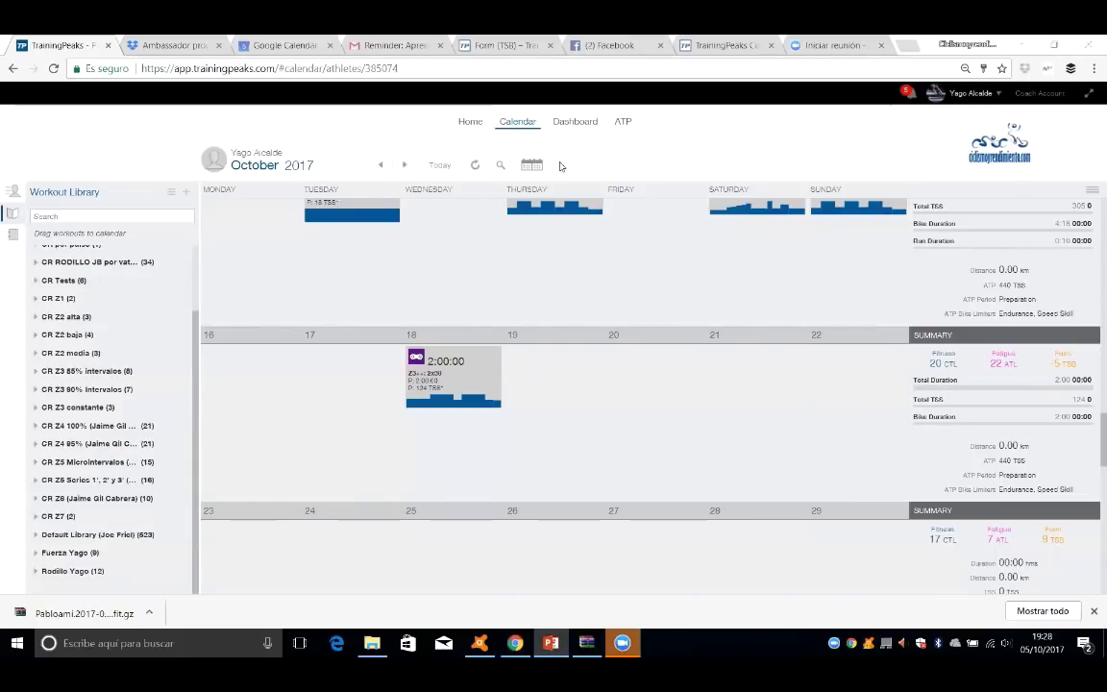
scroll(113, 483, down, 3)
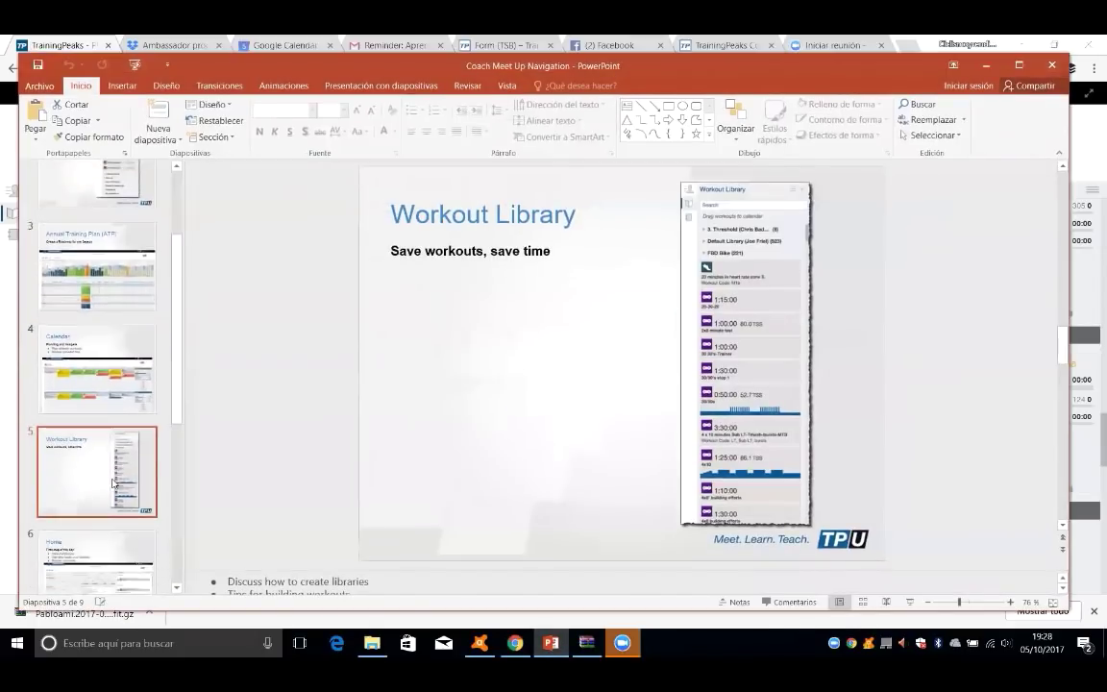
click(112, 484)
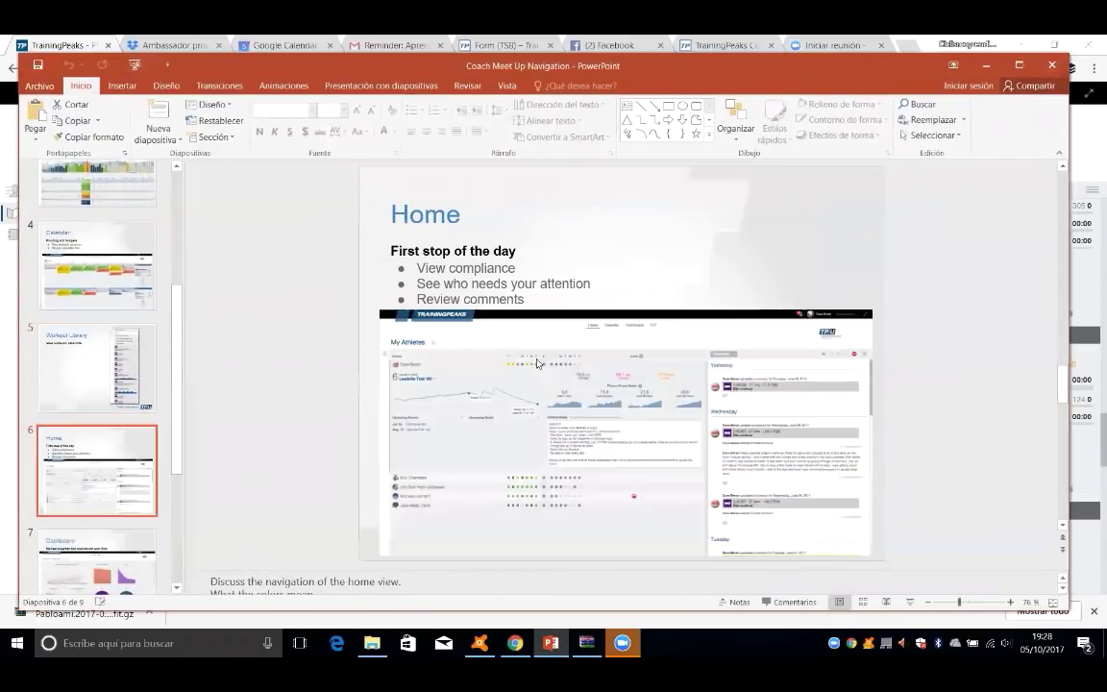
Skim ahead through the remaining slides to the last one and return to the Home slide.
key(Down)
key(Down)
key(Down)
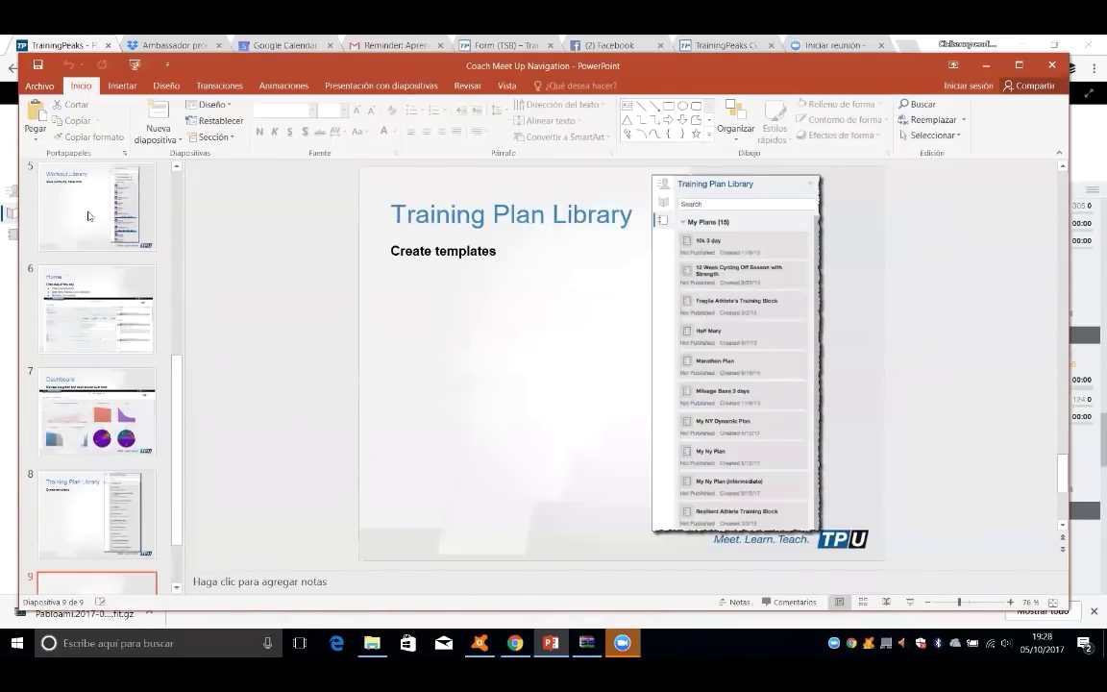
key(Up)
key(Up)
key(Up)
Switch back to TrainingPeaks and examine the athletes' compliance dots and alerts in the Home view.
click(987, 71)
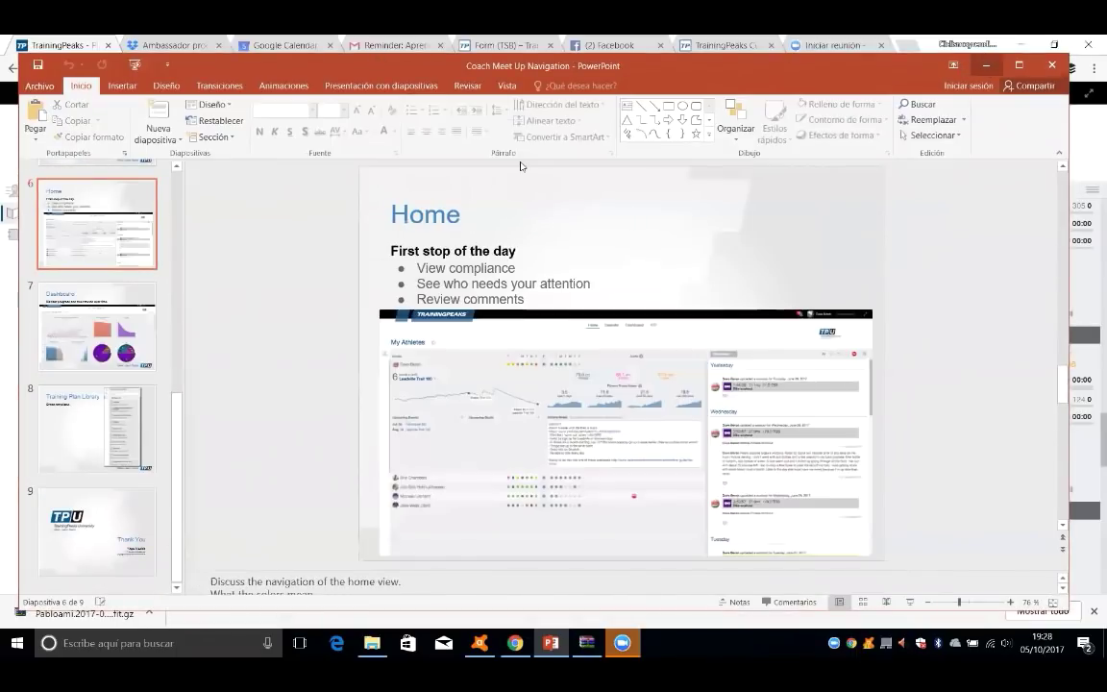
click(487, 128)
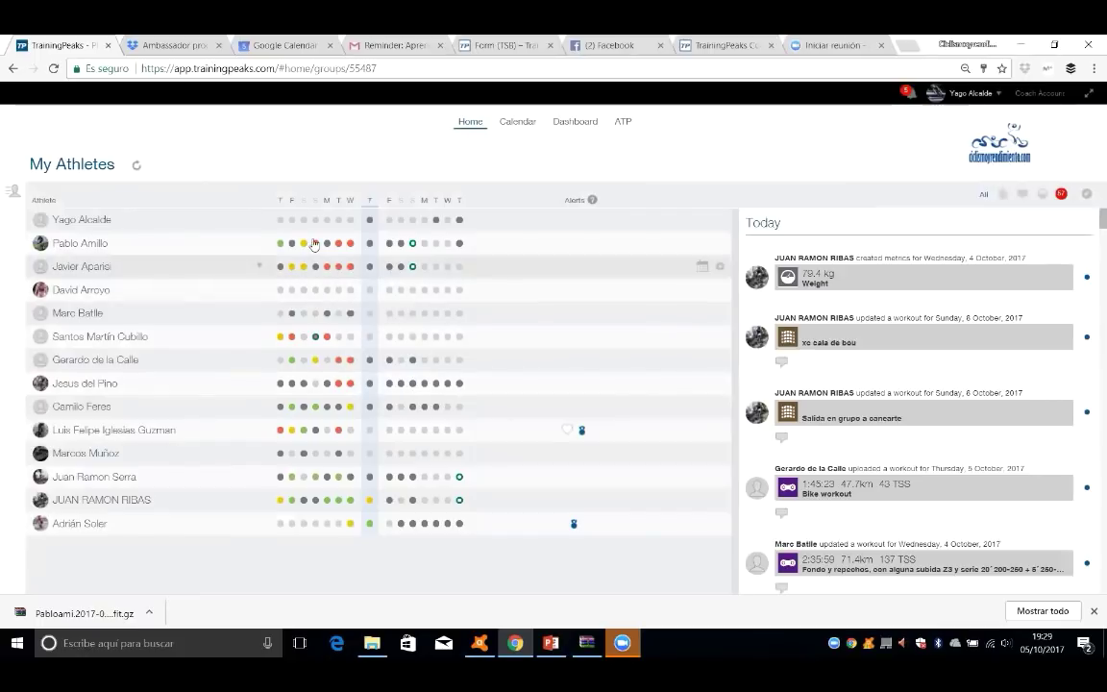
mouse_move(302, 249)
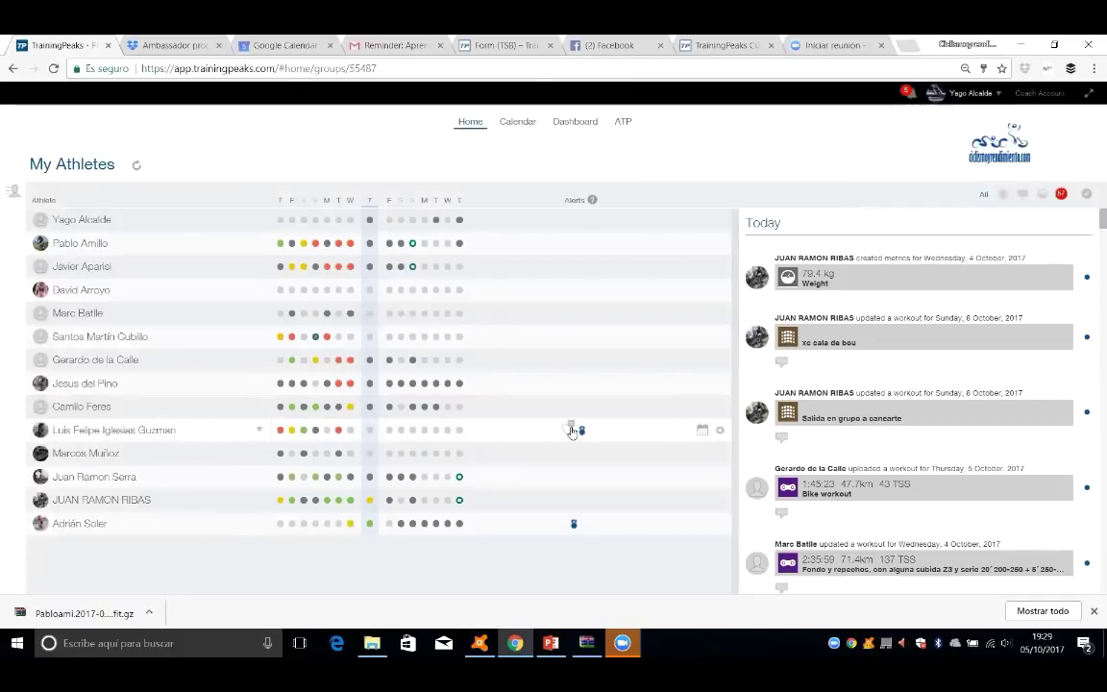
mouse_move(570, 432)
Expand the details of the athlete listed below the sixth row and review the Fitness Ramp Rates, events, goals and notes areas.
click(110, 359)
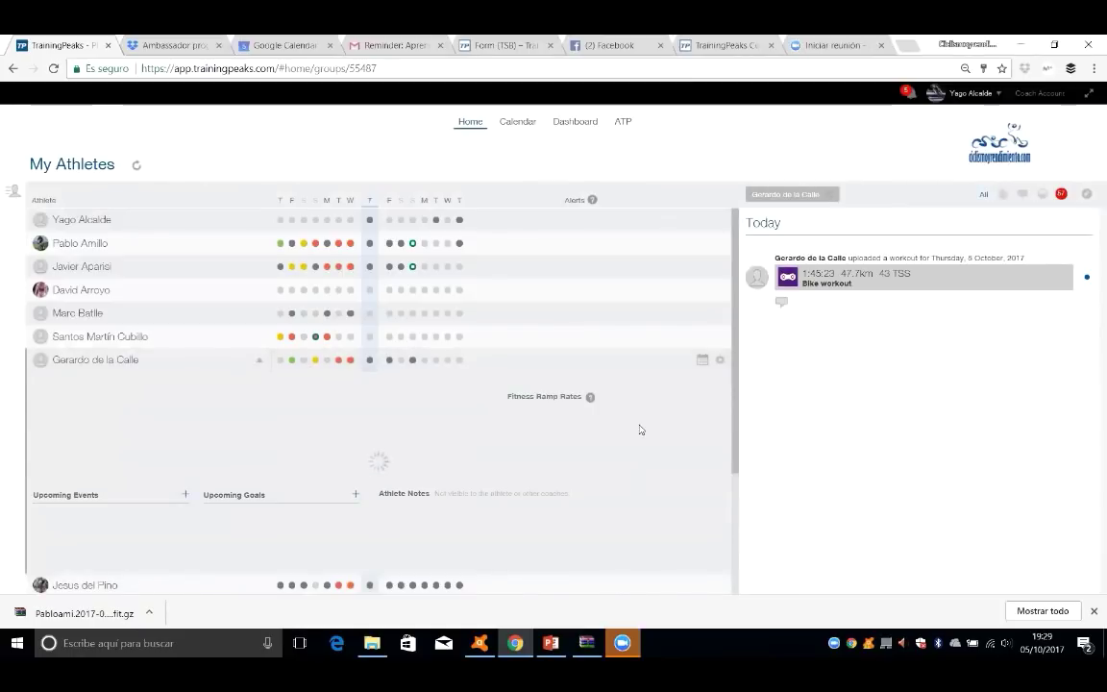
scroll(538, 461, down, 2)
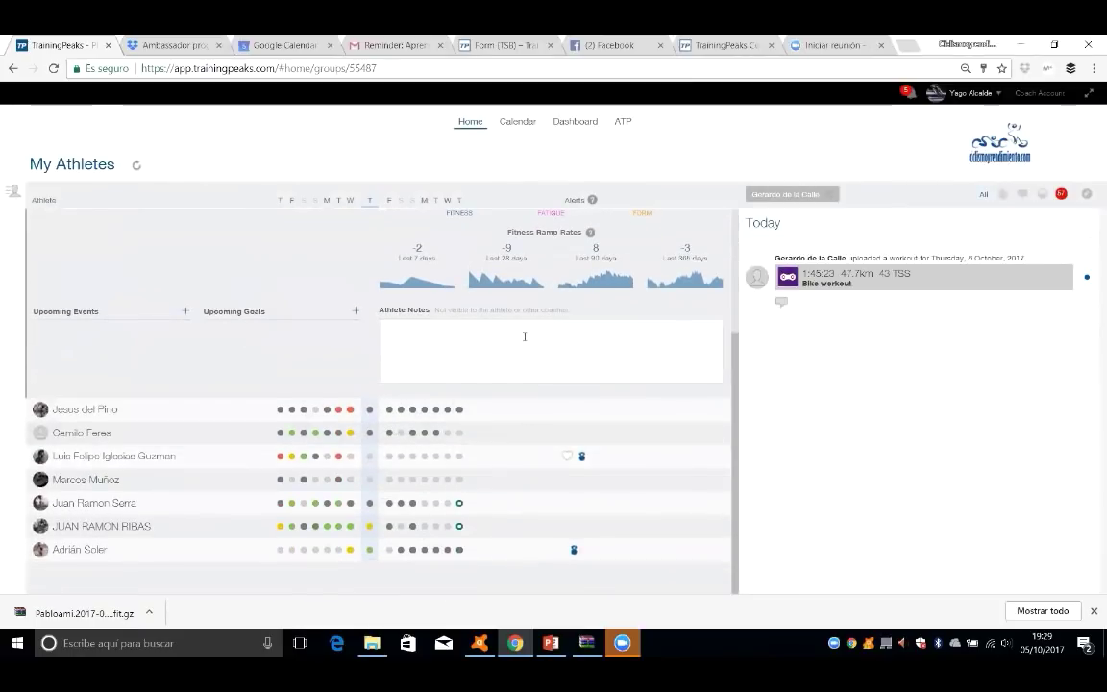
scroll(504, 340, up, 2)
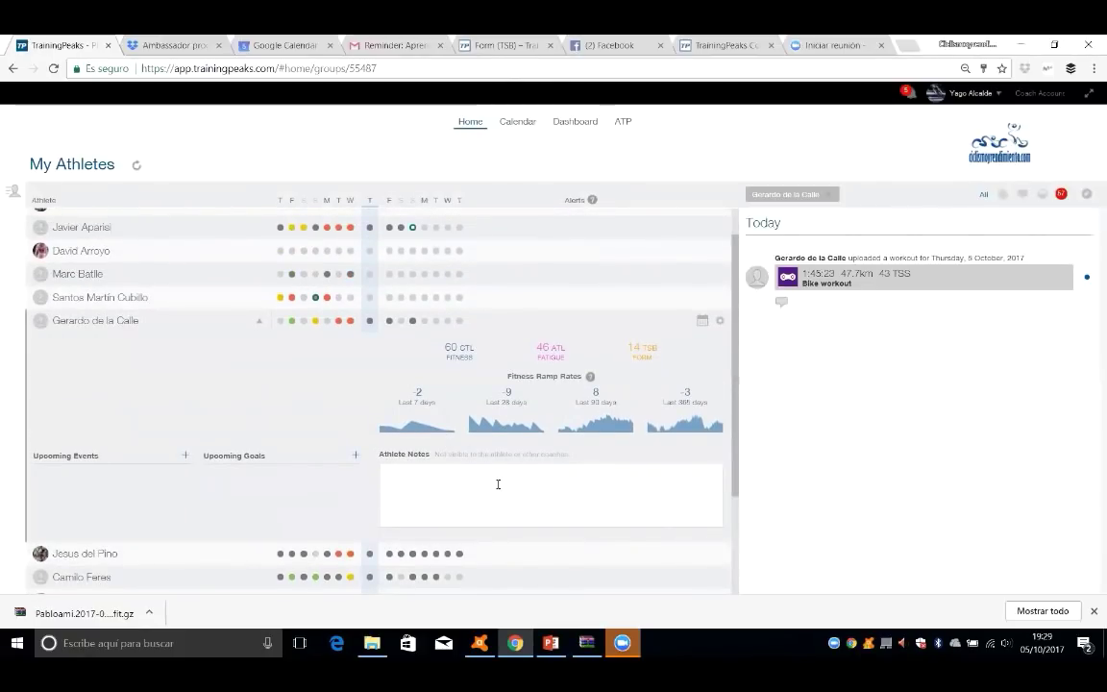
scroll(498, 483, down, 1)
Enter "Solo puede entrenar los viernes en MTB." in the expanded athlete's Athlete Notes.
click(497, 404)
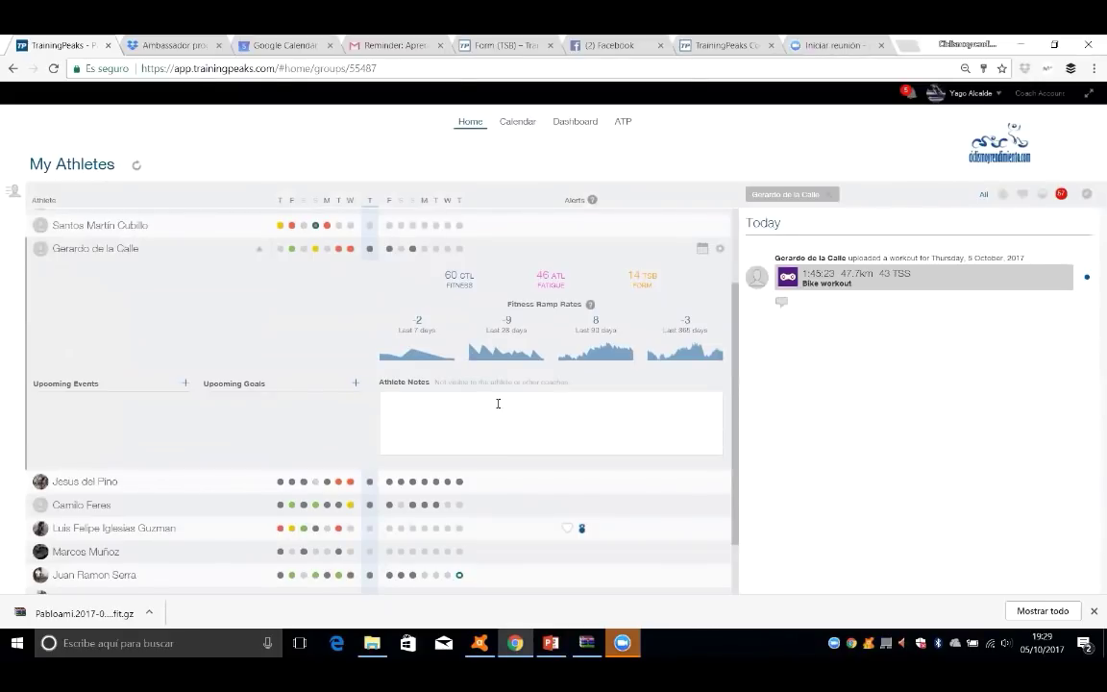
text(Sob)
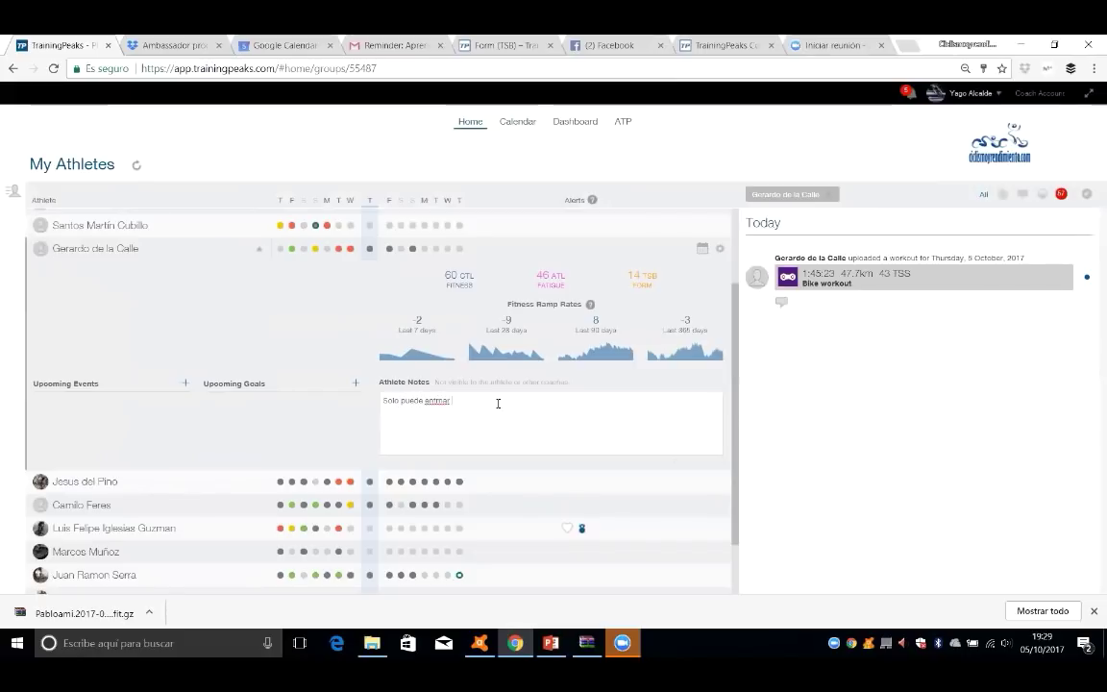
key(BackSpace)
key(BackSpace)
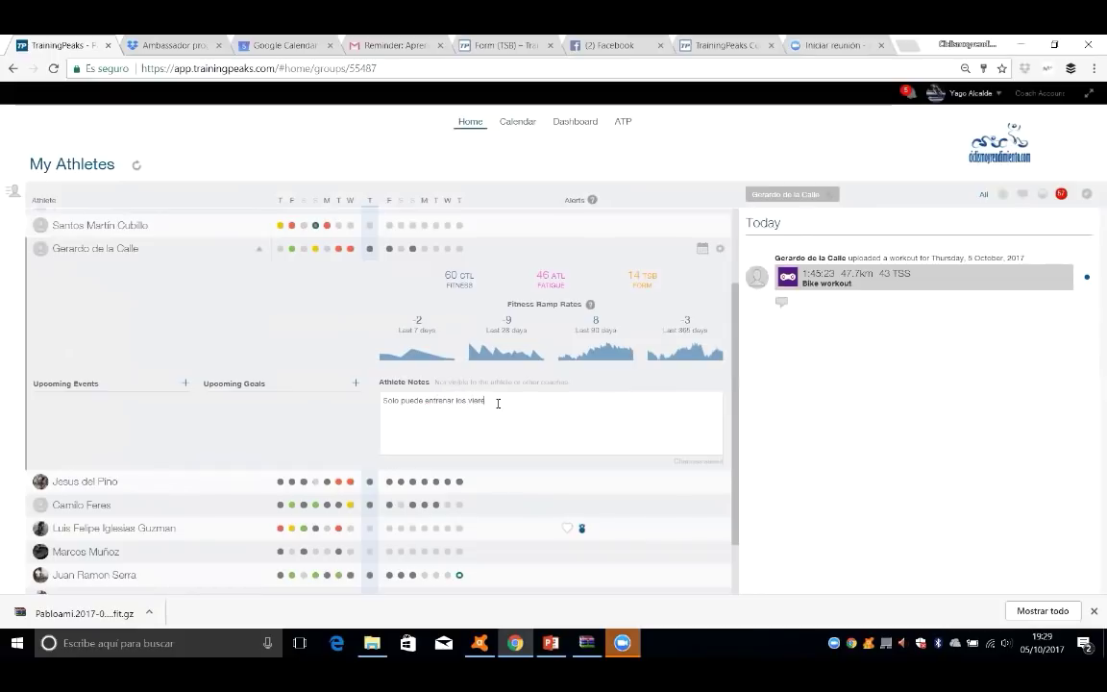
text(es en MTB.)
Clear the whole text from the expanded athlete's Athlete Notes.
drag(543, 398, 382, 402)
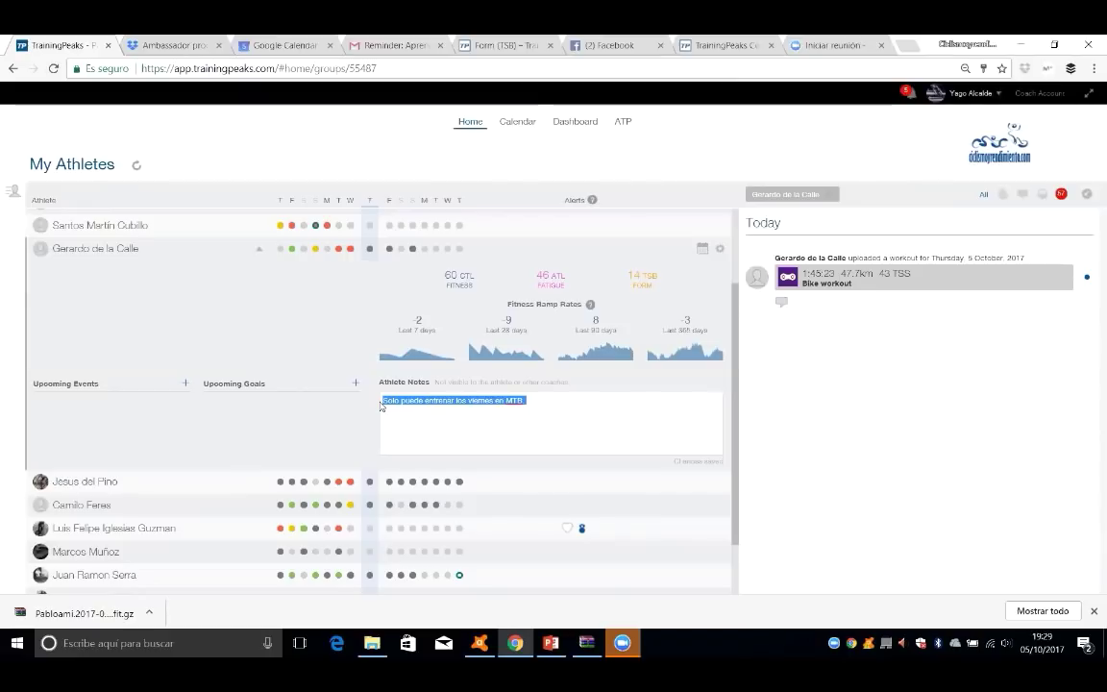
key(BackSpace)
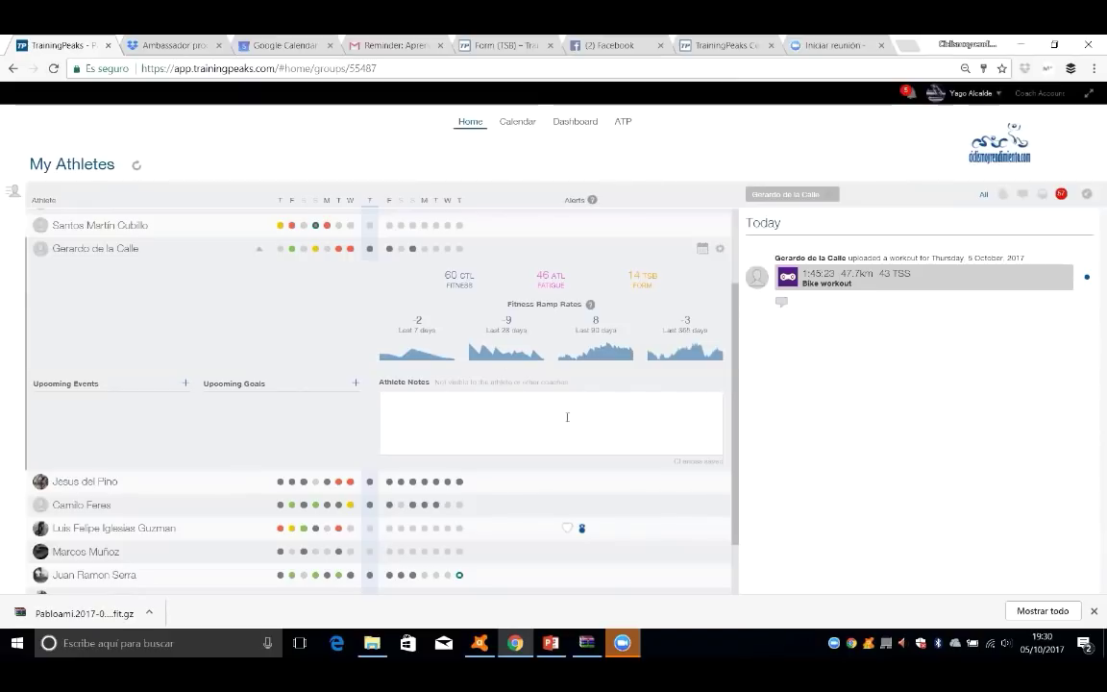
scroll(567, 419, down, 1)
scroll(567, 423, up, 3)
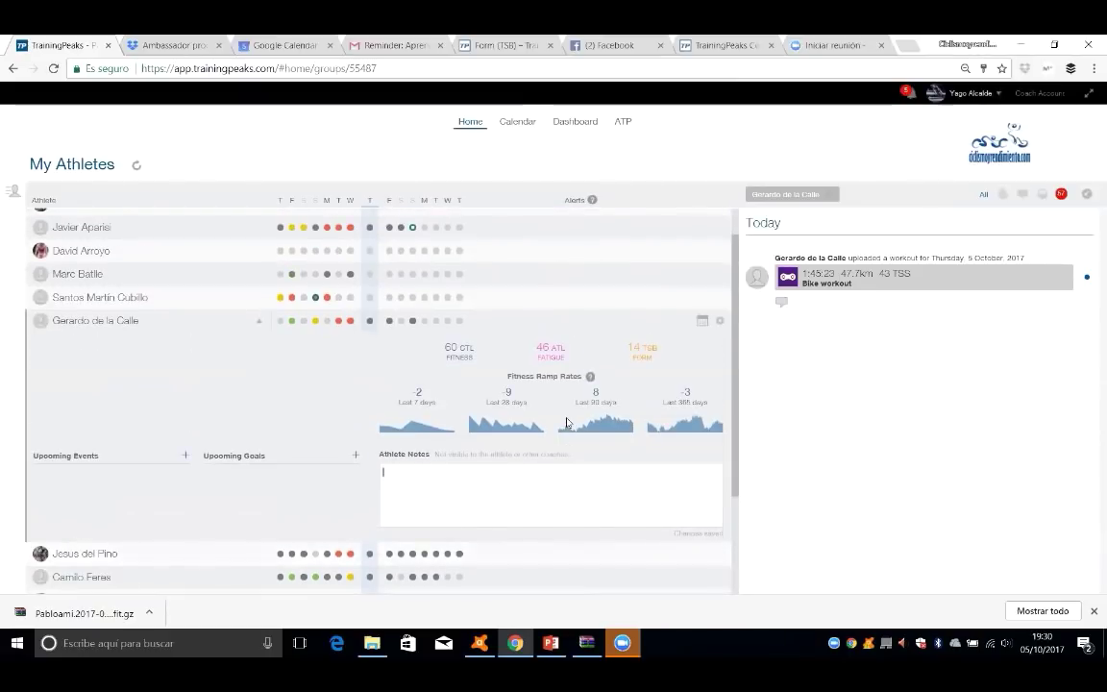
scroll(567, 423, up, 2)
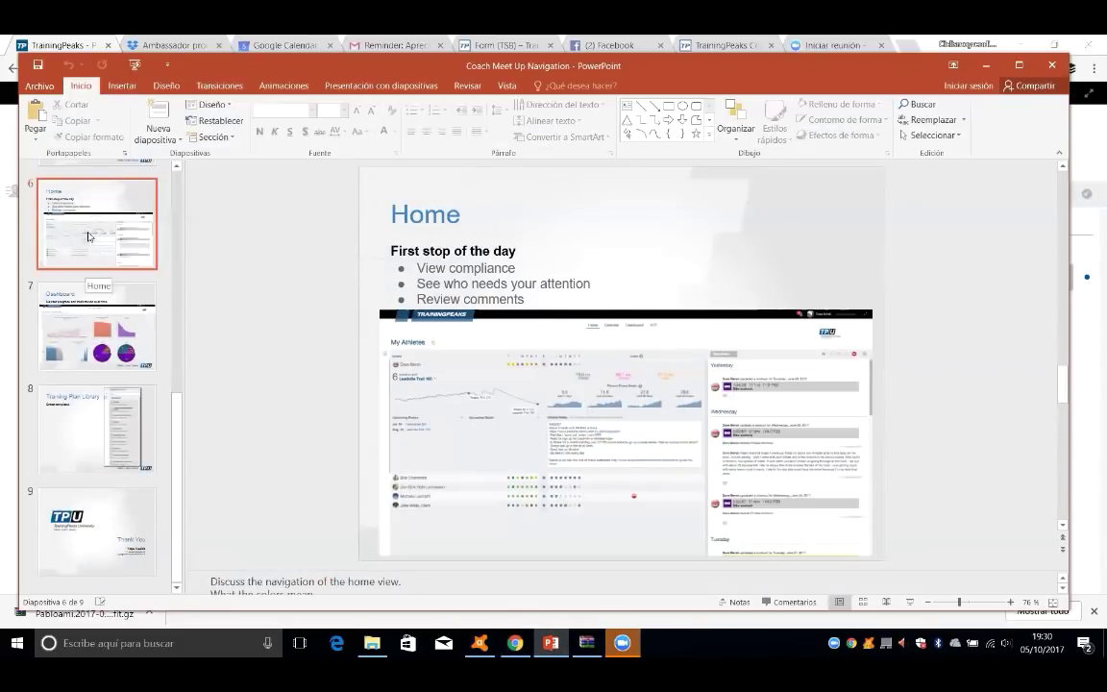
Show the Dashboard slide in PowerPoint, and switch back to TrainingPeaks to look over the athlete's Dashboard charts.
click(101, 301)
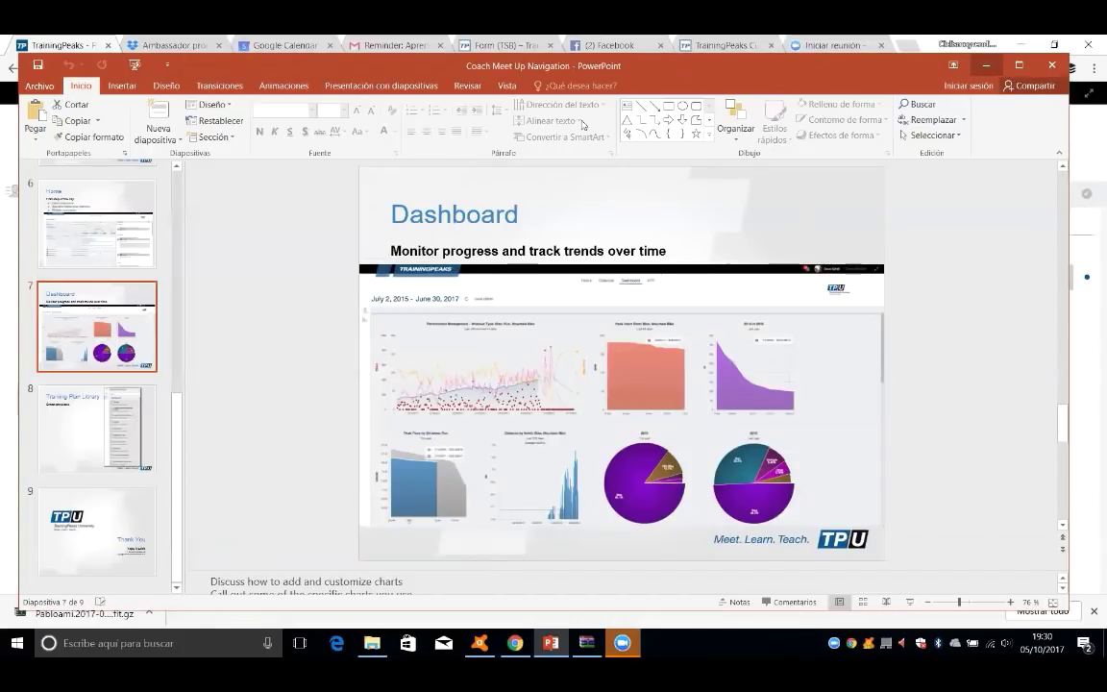
key(super+Down)
click(576, 172)
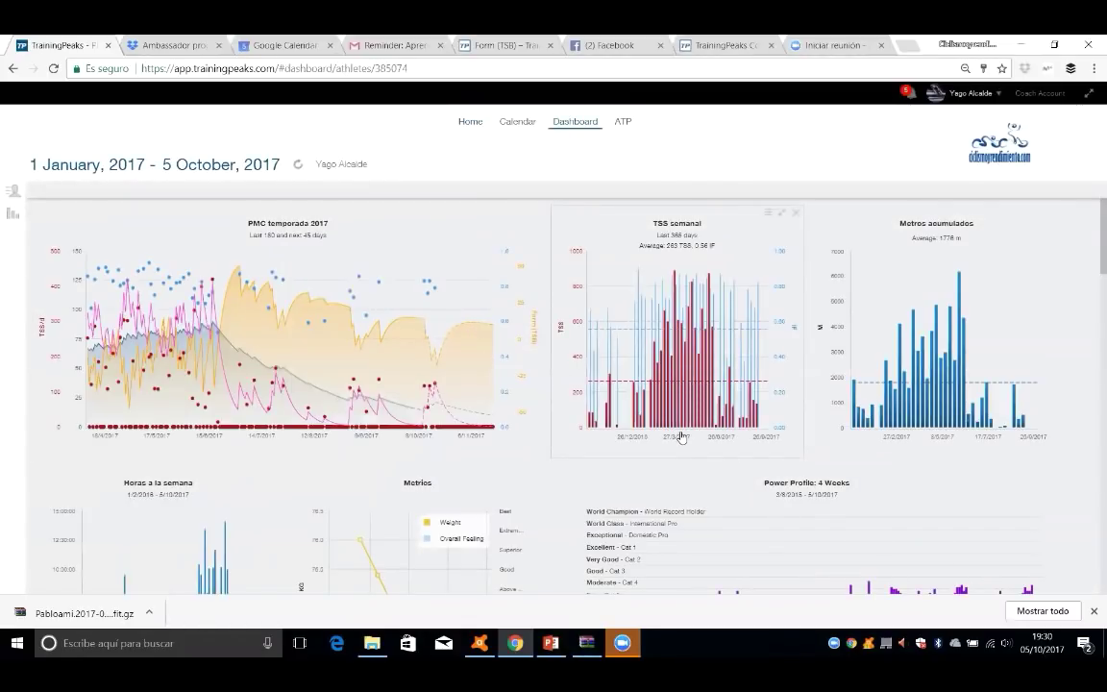
scroll(681, 437, down, 1)
scroll(702, 413, up, 1)
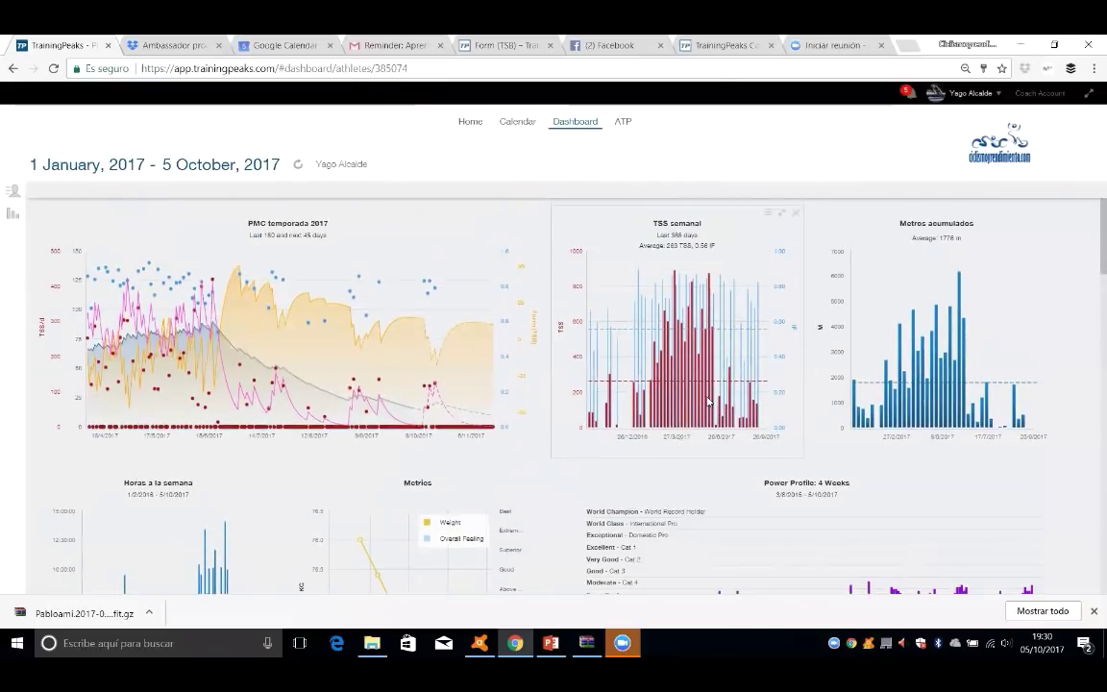
scroll(715, 394, down, 1)
scroll(716, 393, up, 1)
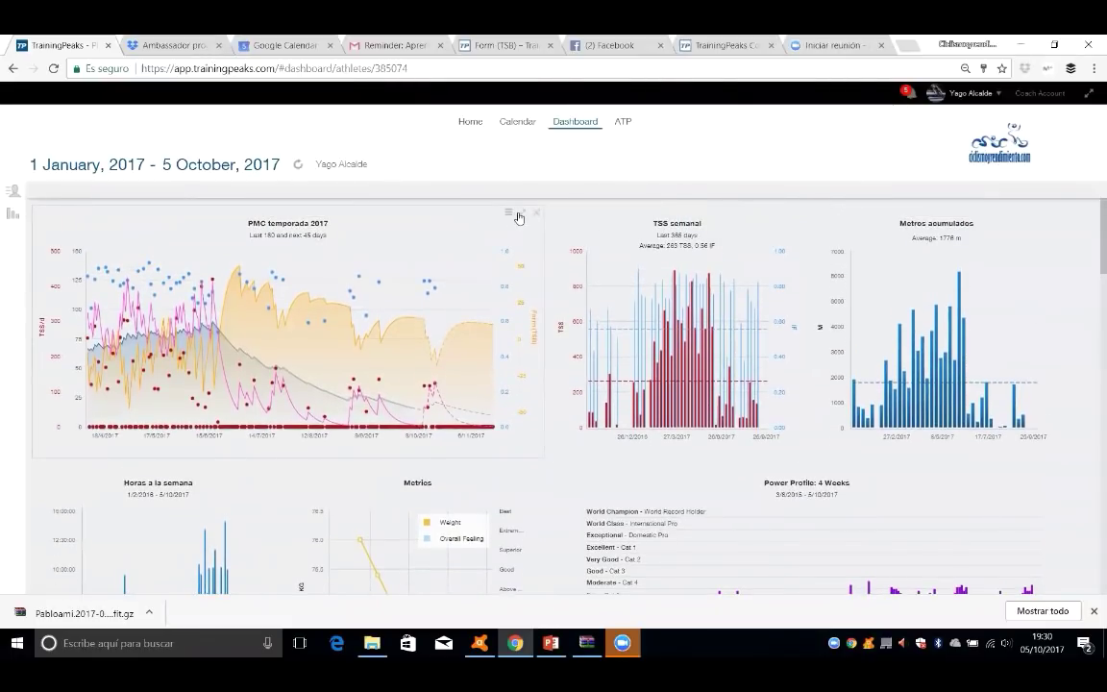
Enlarge the "PMC temporada 2017" chart, examine its daily fitness, fatigue and form data, and close the enlarged view.
click(525, 215)
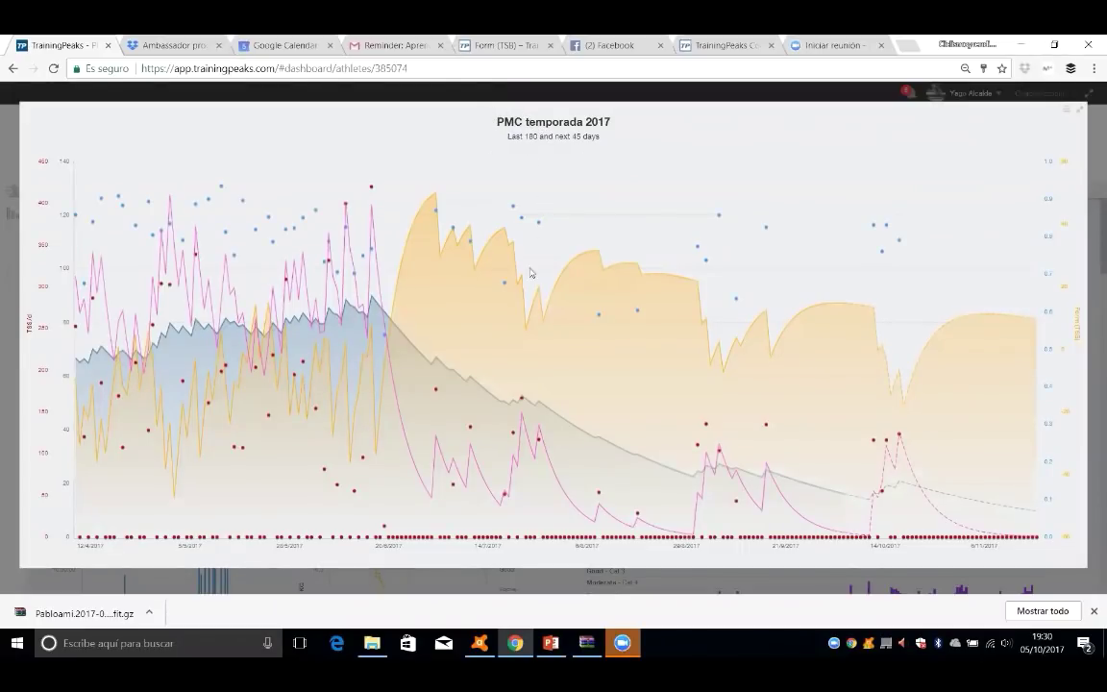
mouse_move(347, 354)
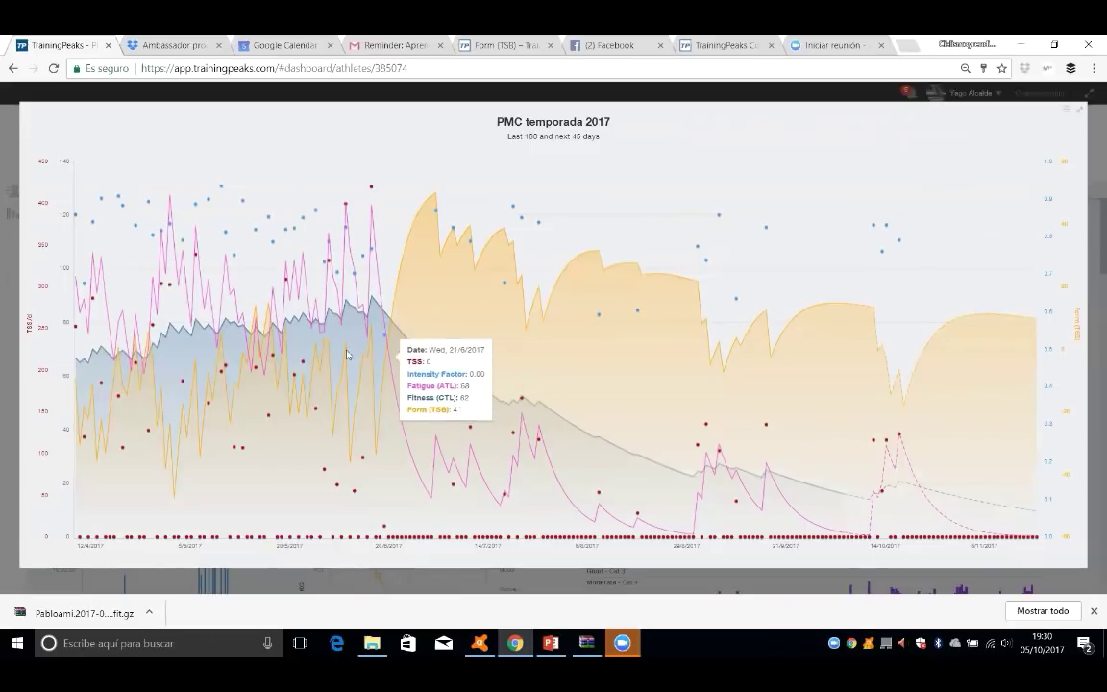
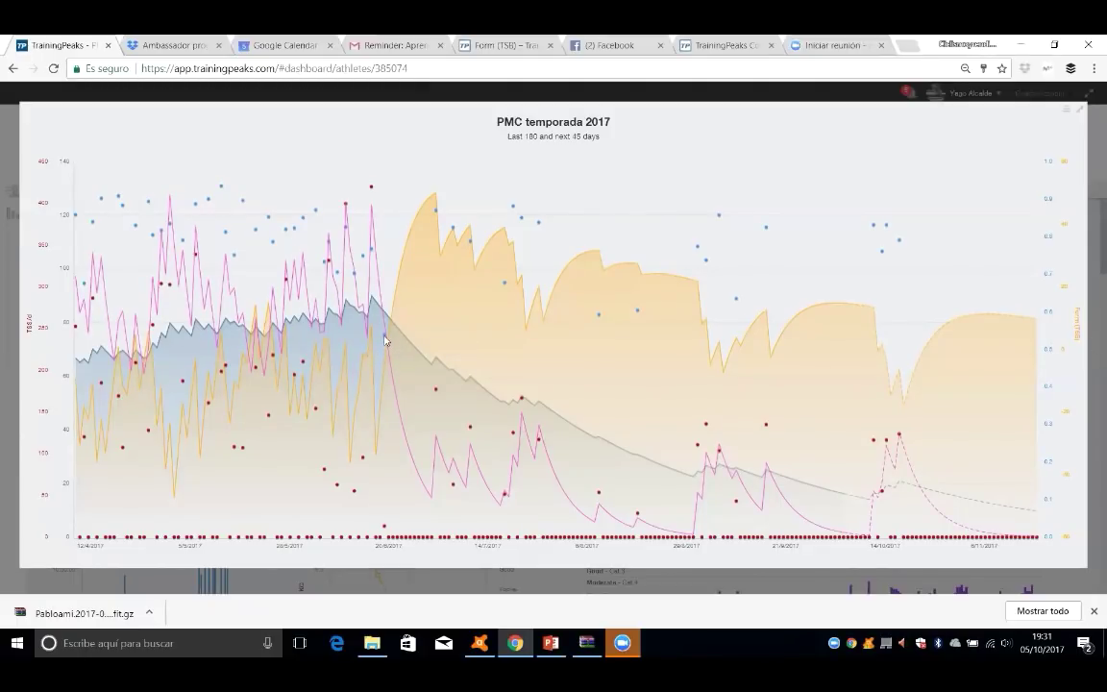
mouse_move(373, 330)
click(1081, 111)
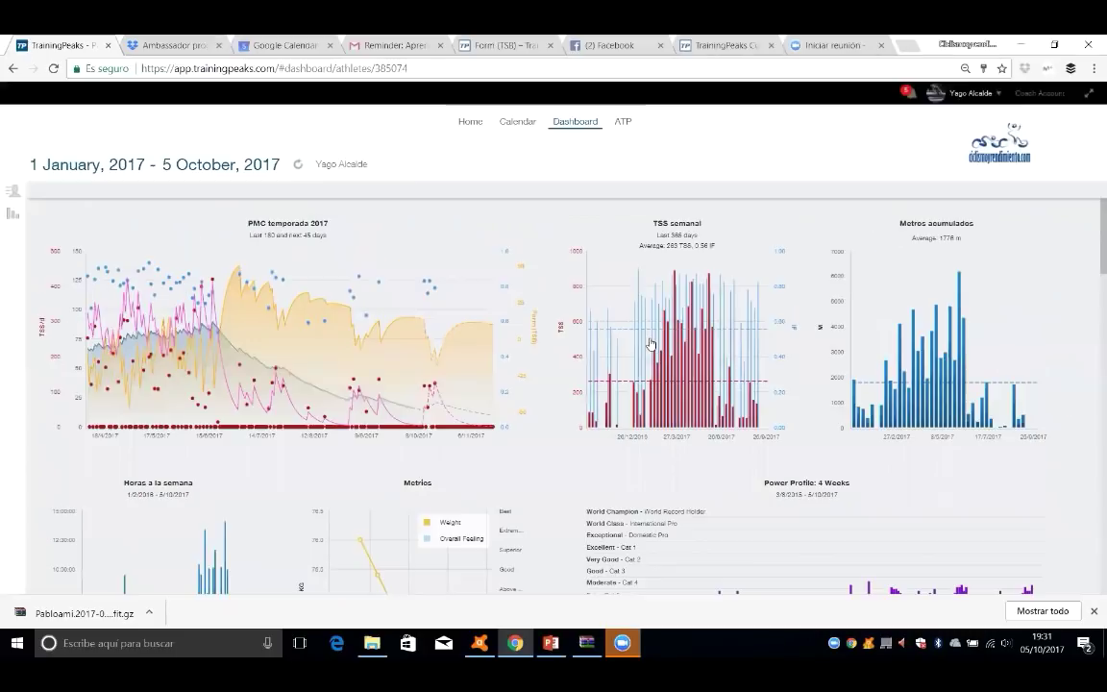
Open the Charts Library, browse the available dashboard charts, and close the library again.
click(12, 214)
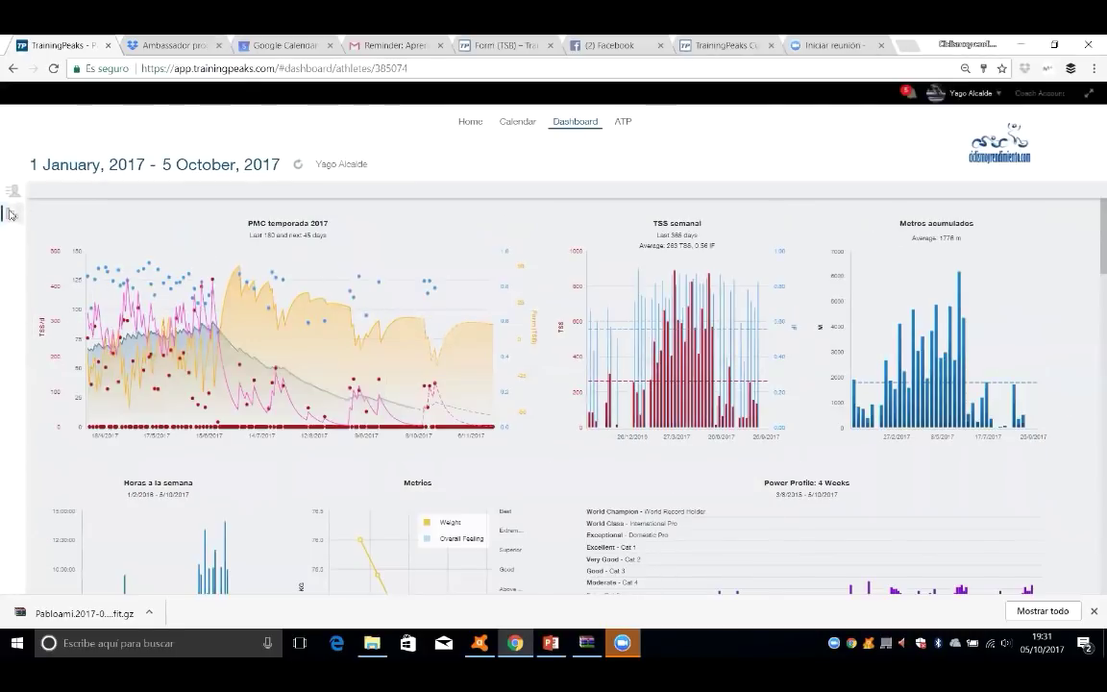
scroll(141, 476, down, 5)
scroll(141, 478, down, 2)
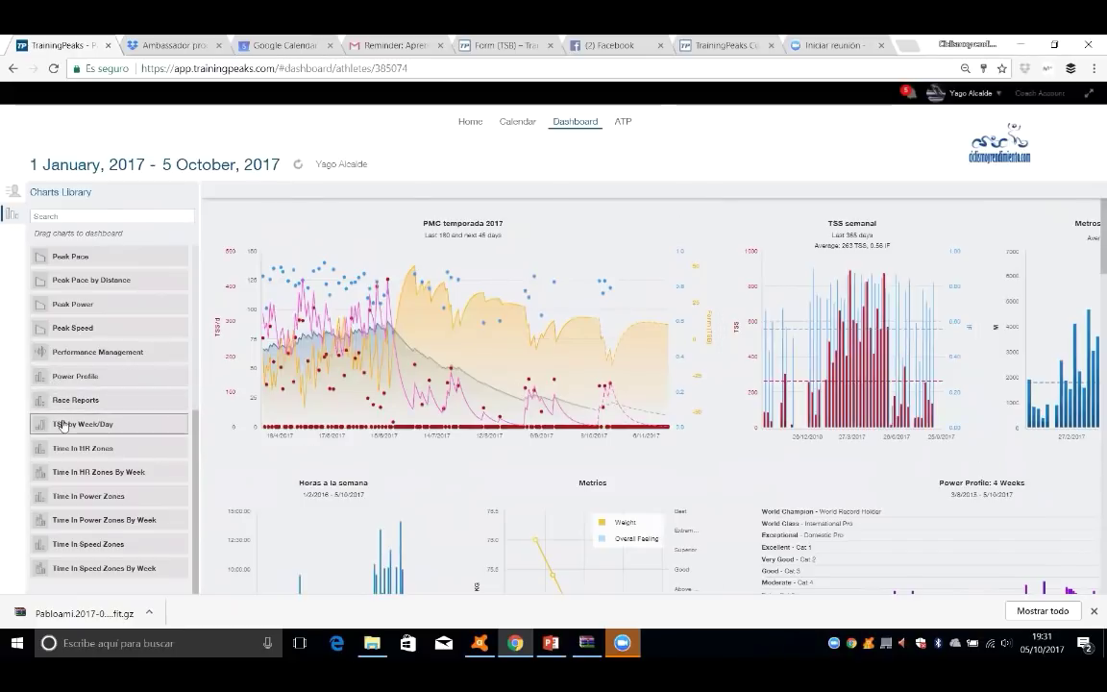
scroll(62, 403, up, 6)
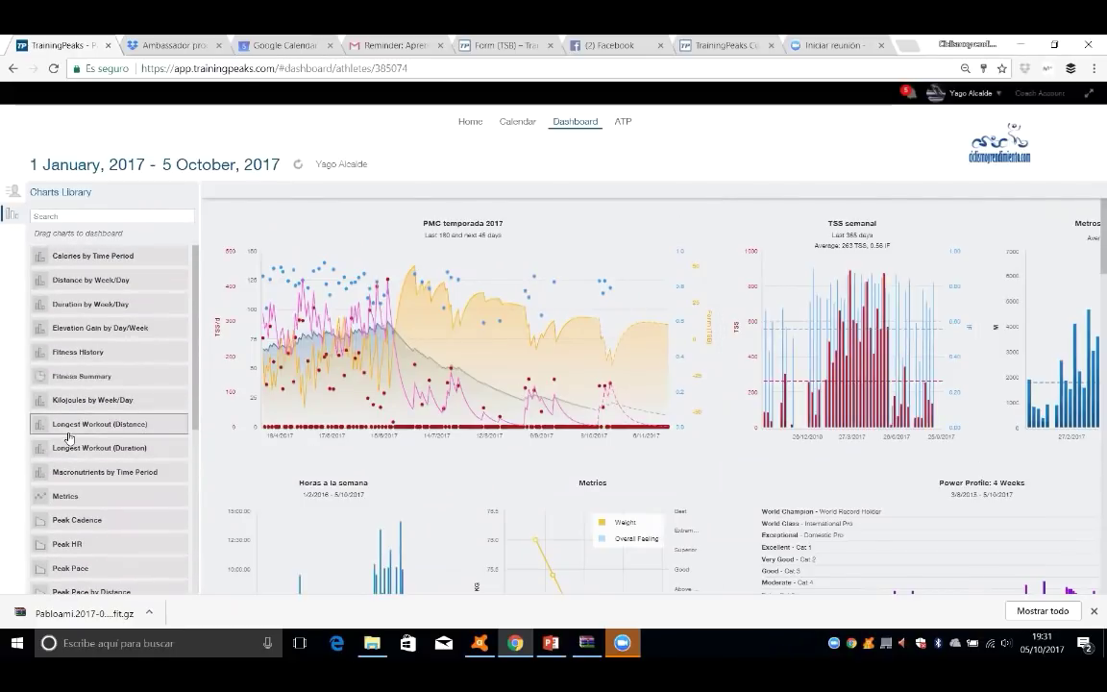
scroll(69, 437, down, 7)
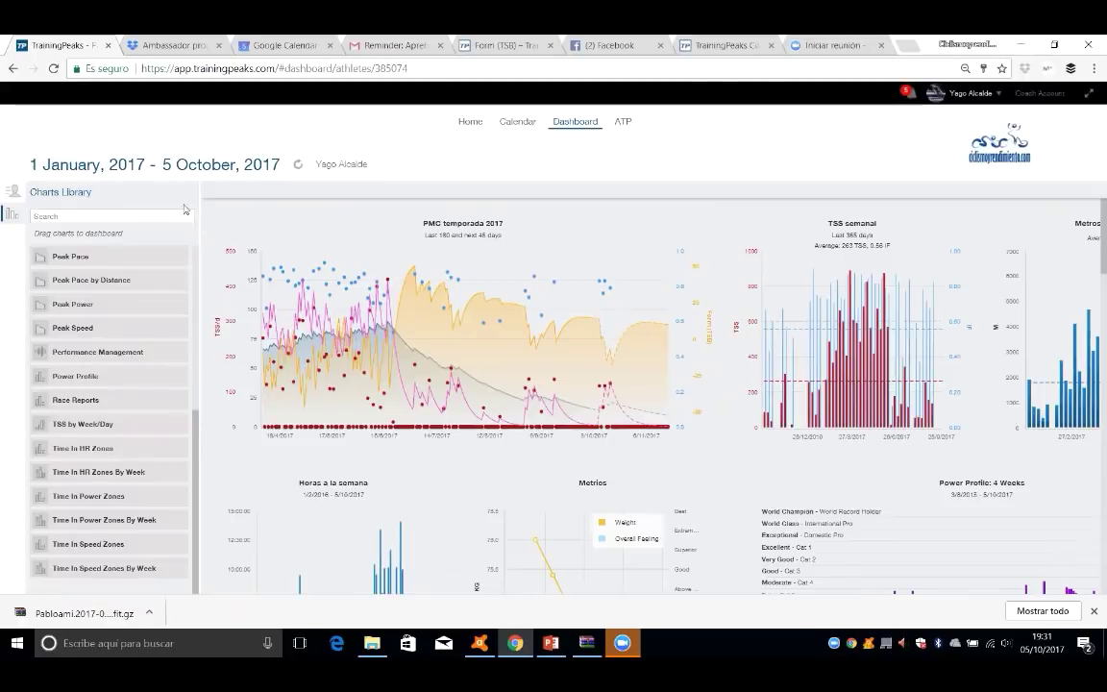
click(11, 199)
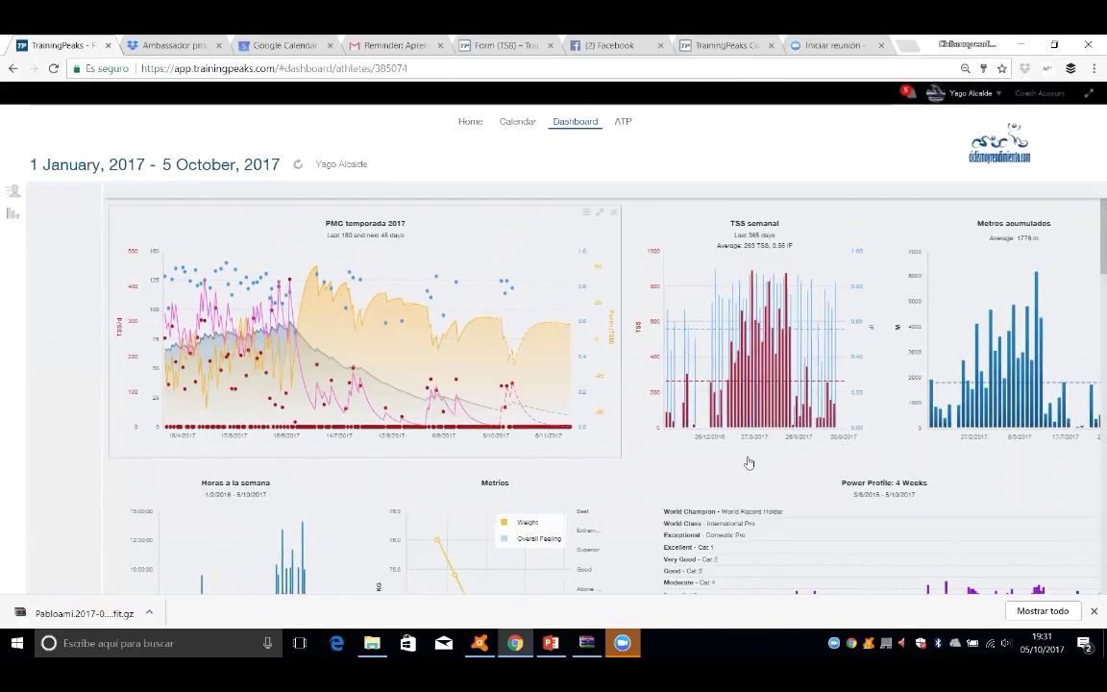
Enlarge the "Power Profile: 4 Weeks" chart, examine its power bars by duration, and close the enlarged view.
scroll(1032, 341, down, 3)
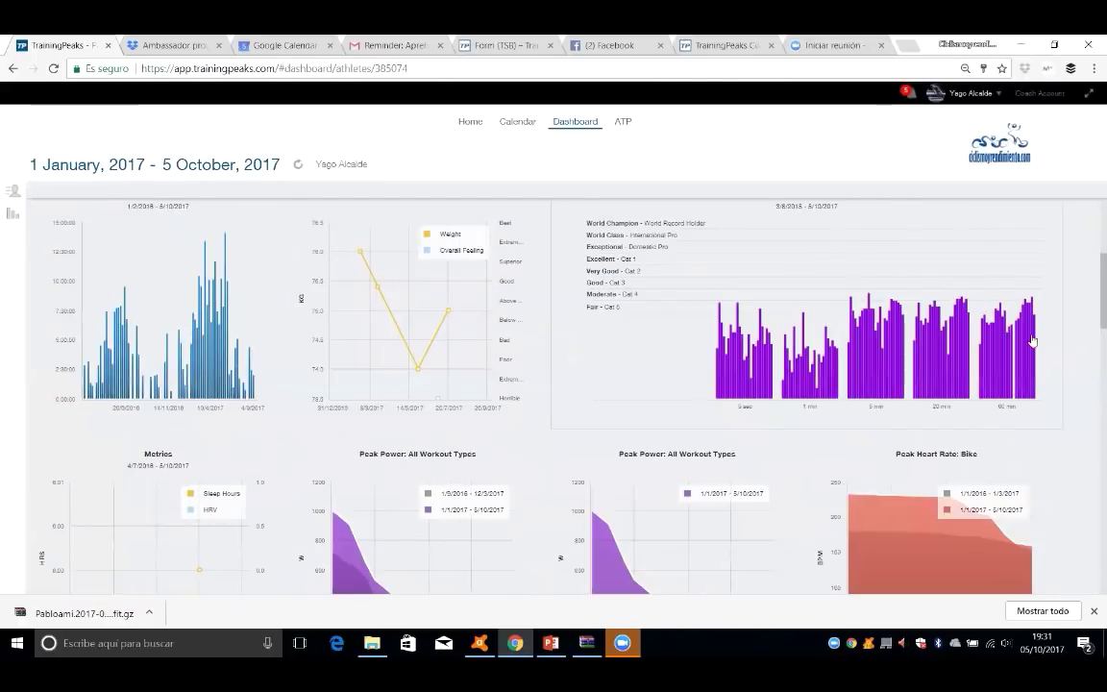
click(937, 300)
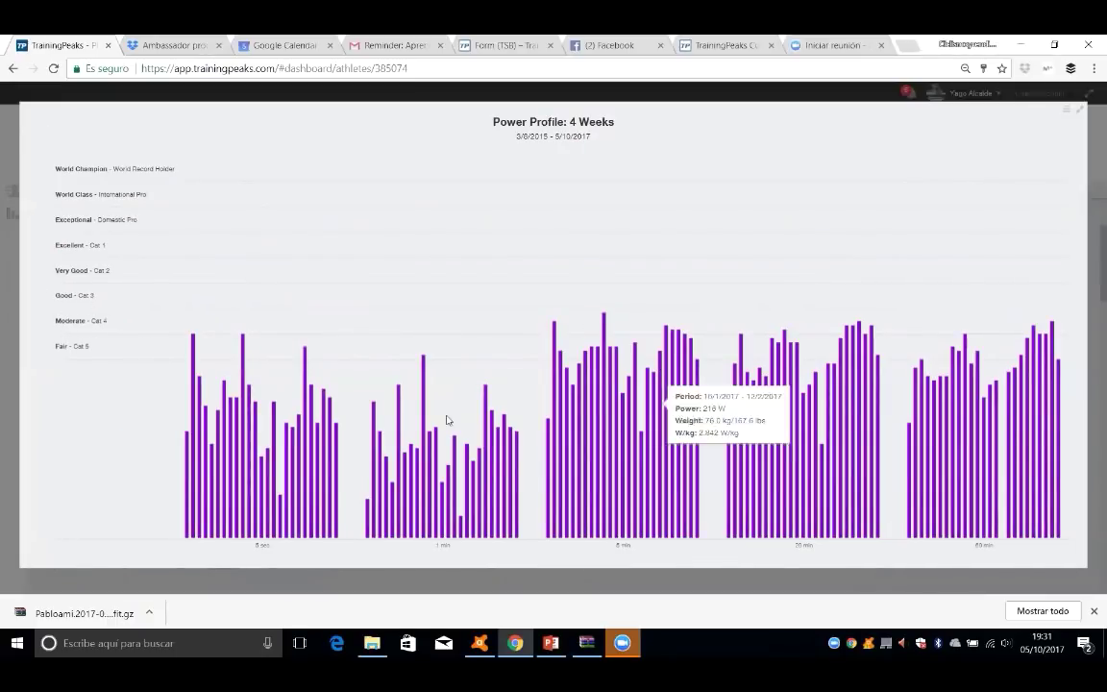
mouse_move(510, 442)
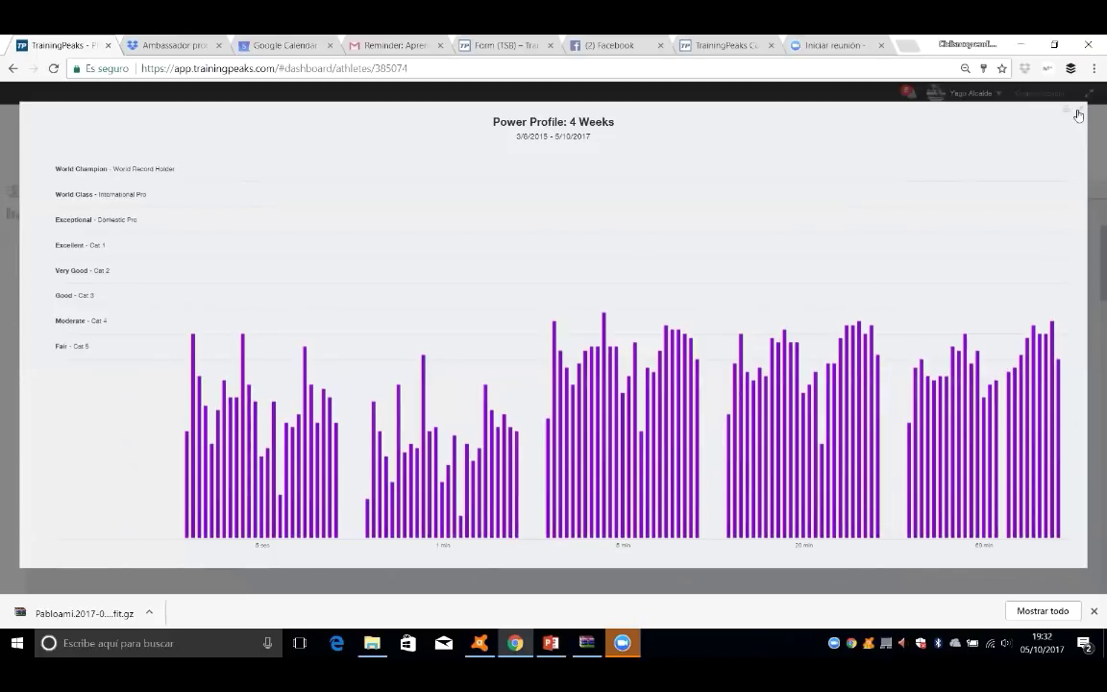
key(Escape)
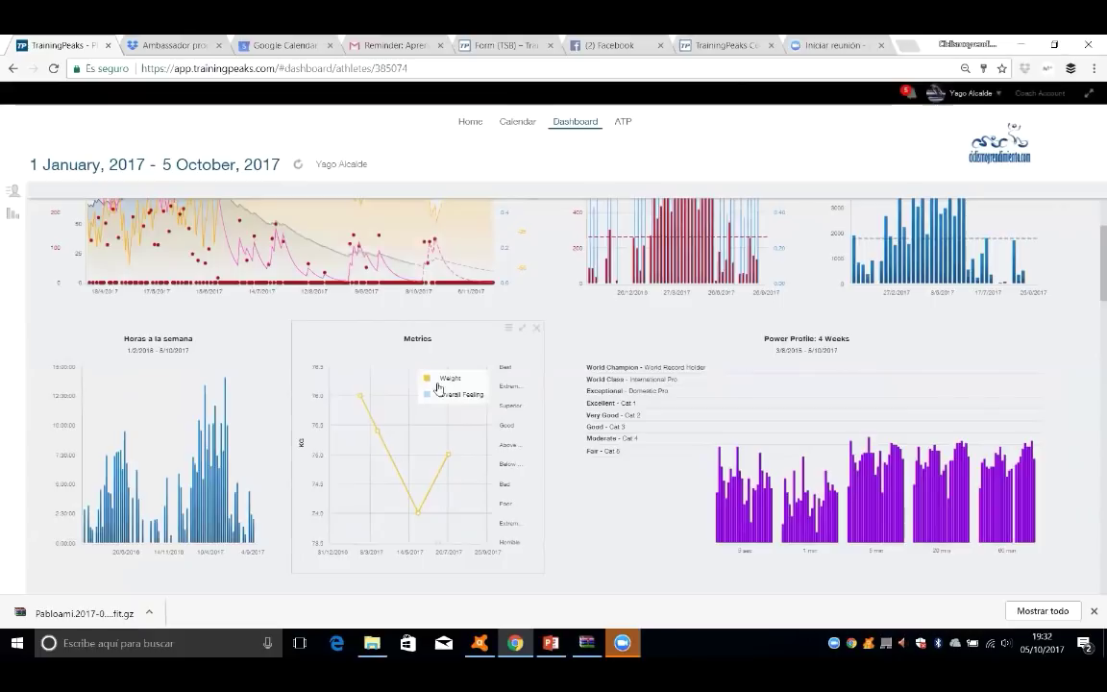
Add a Metrics entry with a weight of 76 kg to Friday, 6 October 2017 in the athlete's Calendar.
click(508, 124)
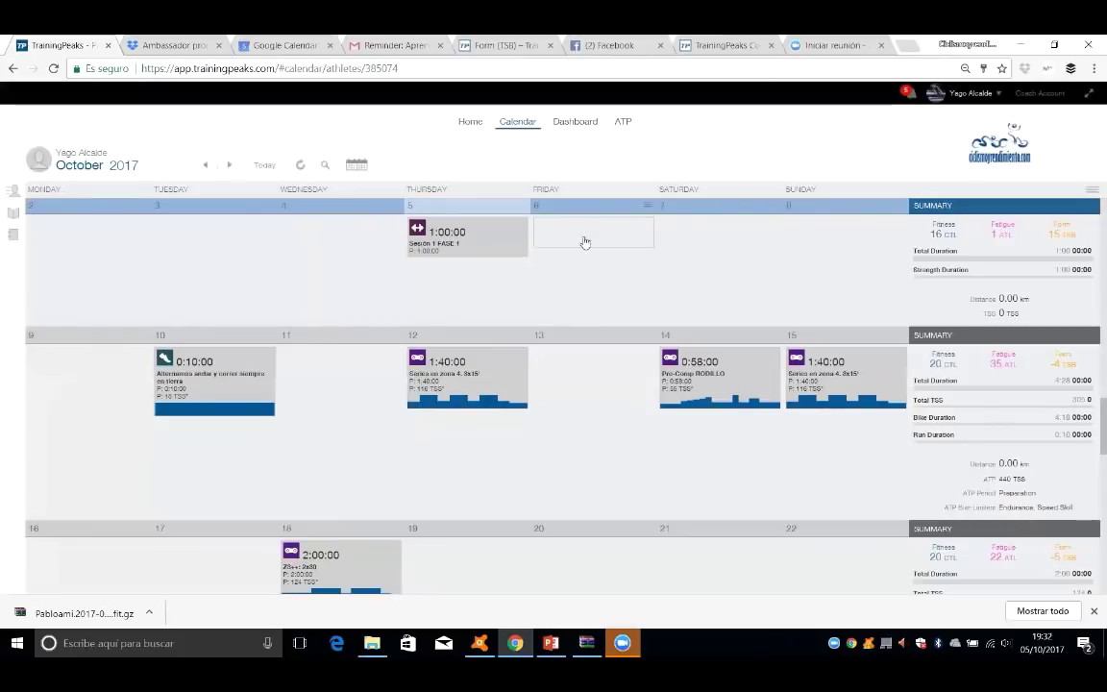
click(590, 241)
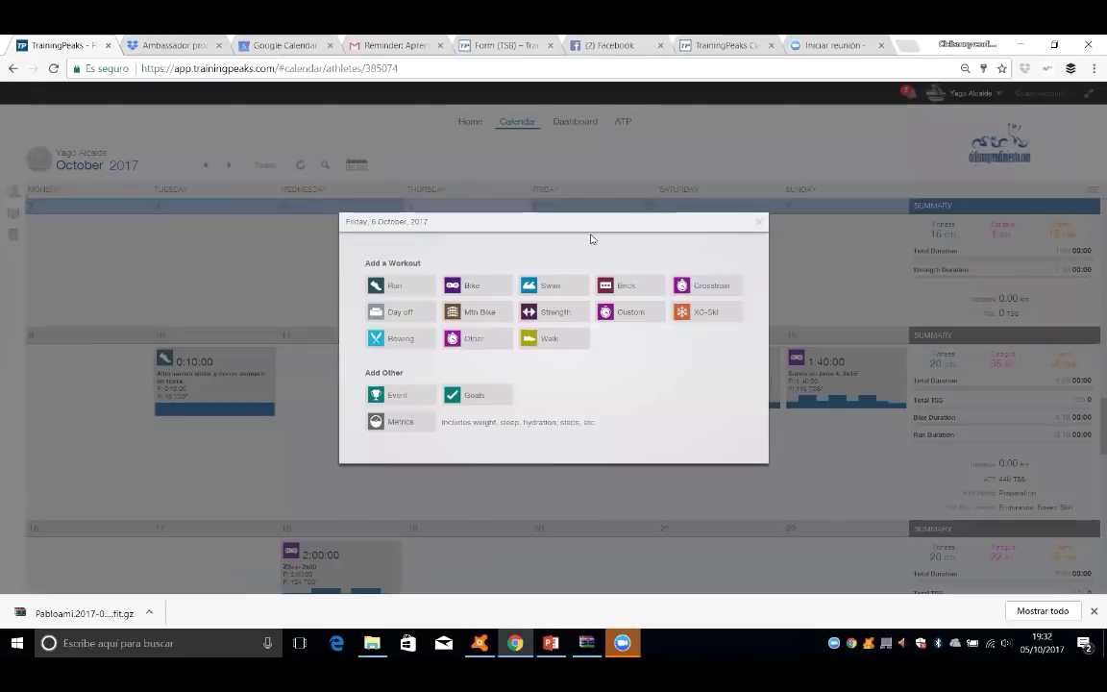
click(399, 420)
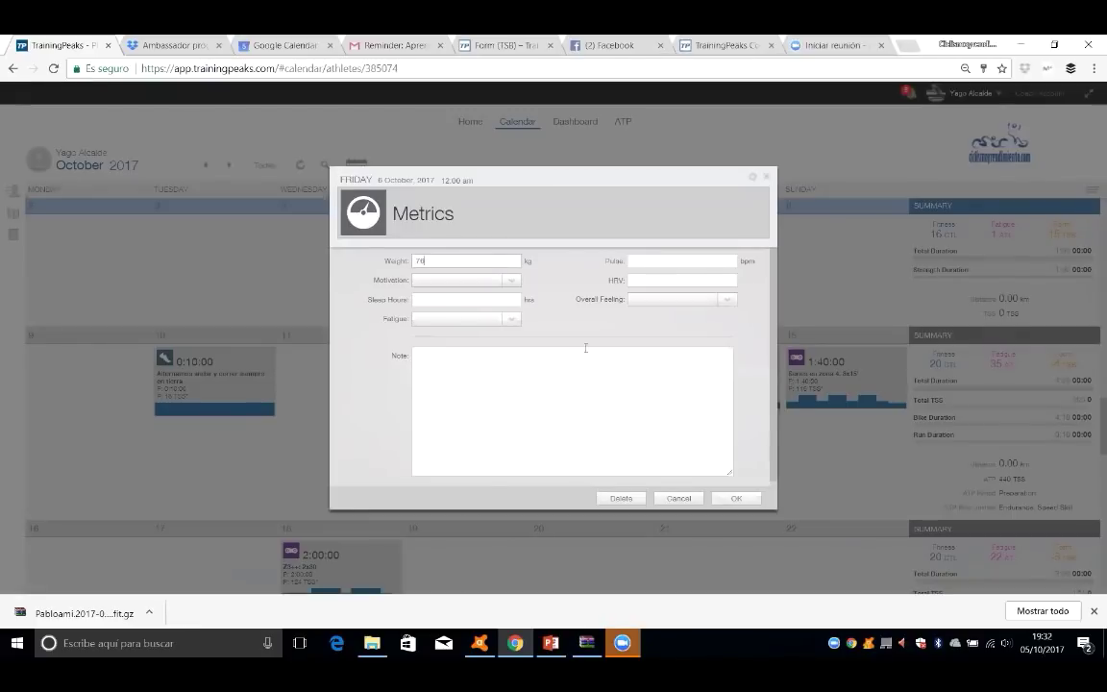
click(735, 498)
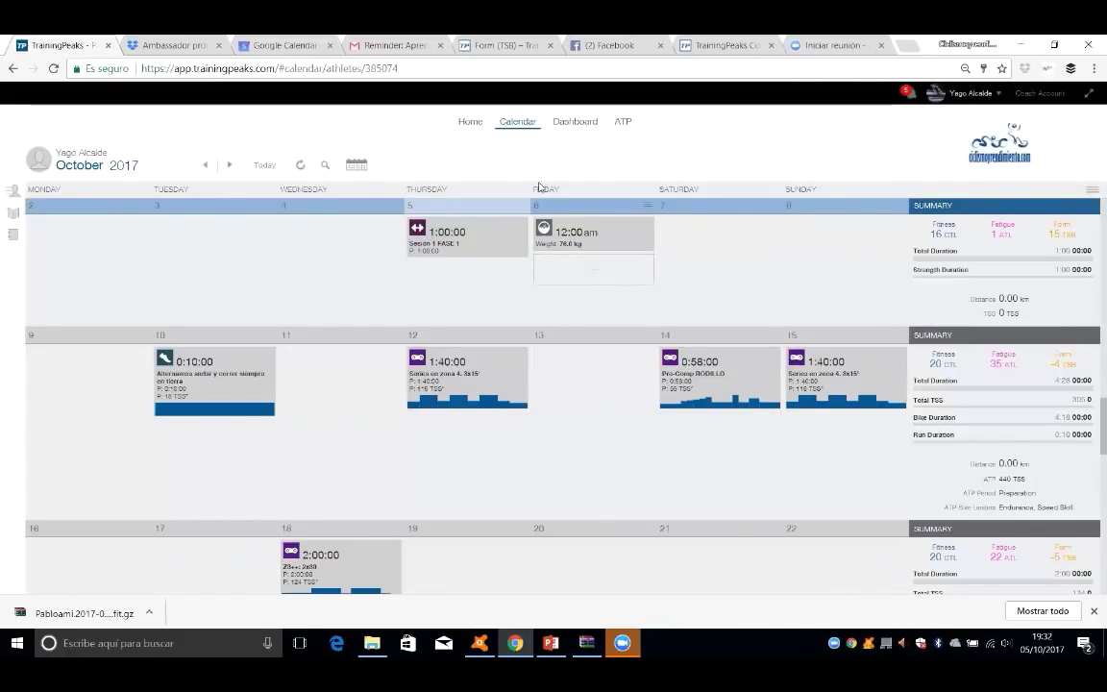
Return to the athlete's Dashboard and review the "Metros acumulados", Metrics weight and Peak Power charts.
click(582, 125)
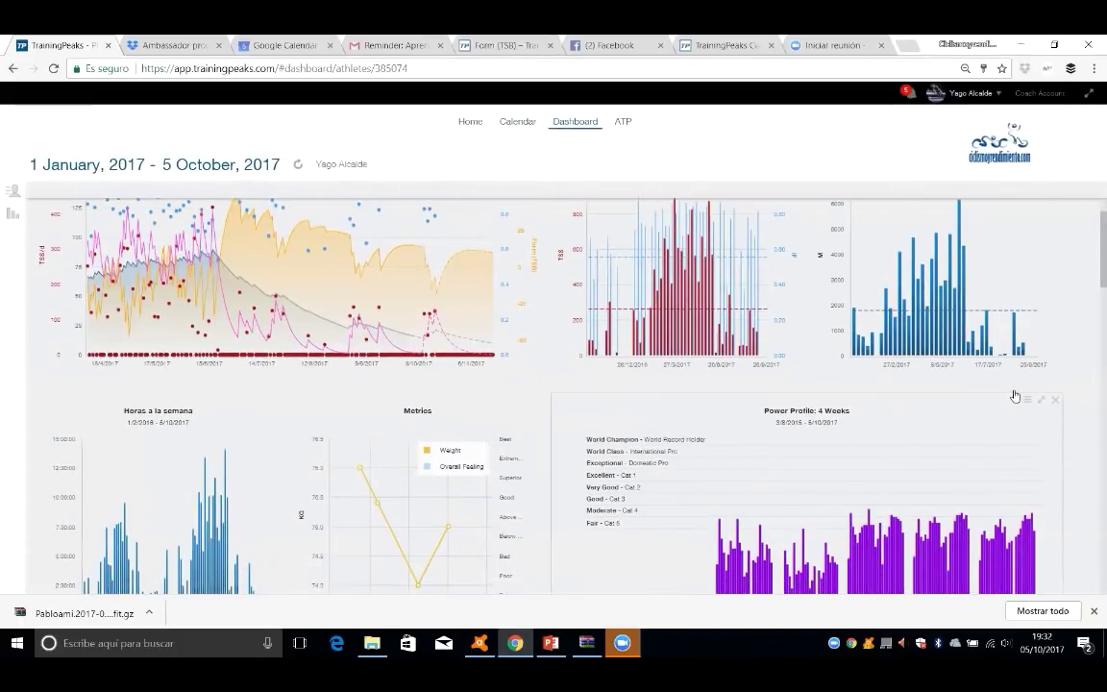
scroll(951, 193, up, 1)
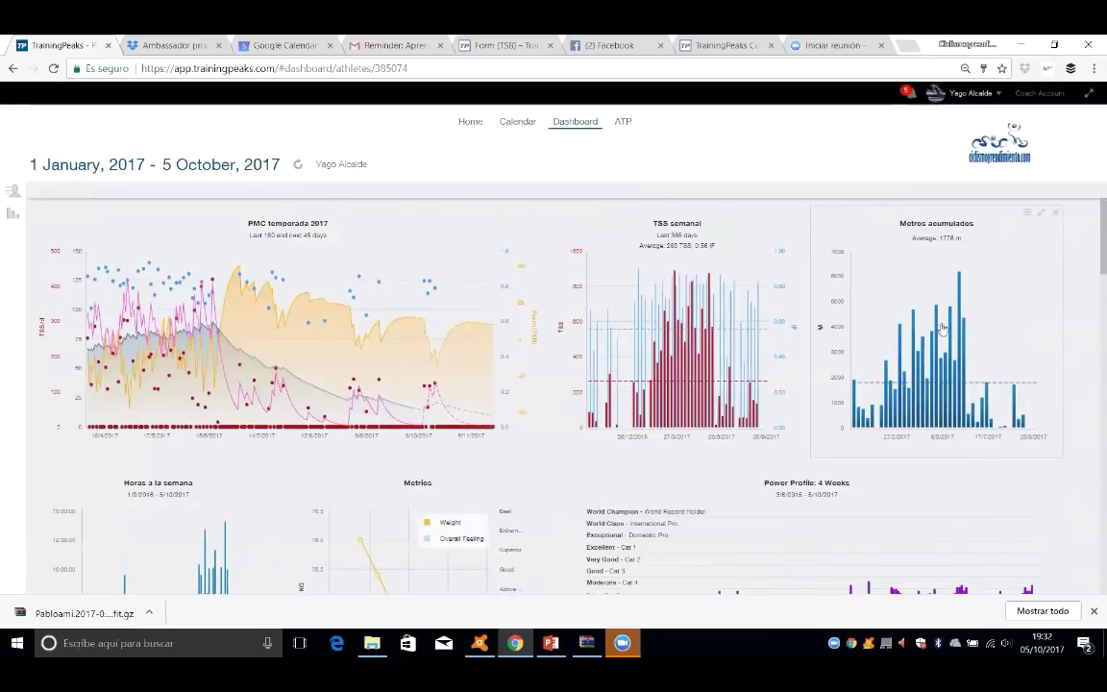
mouse_move(961, 306)
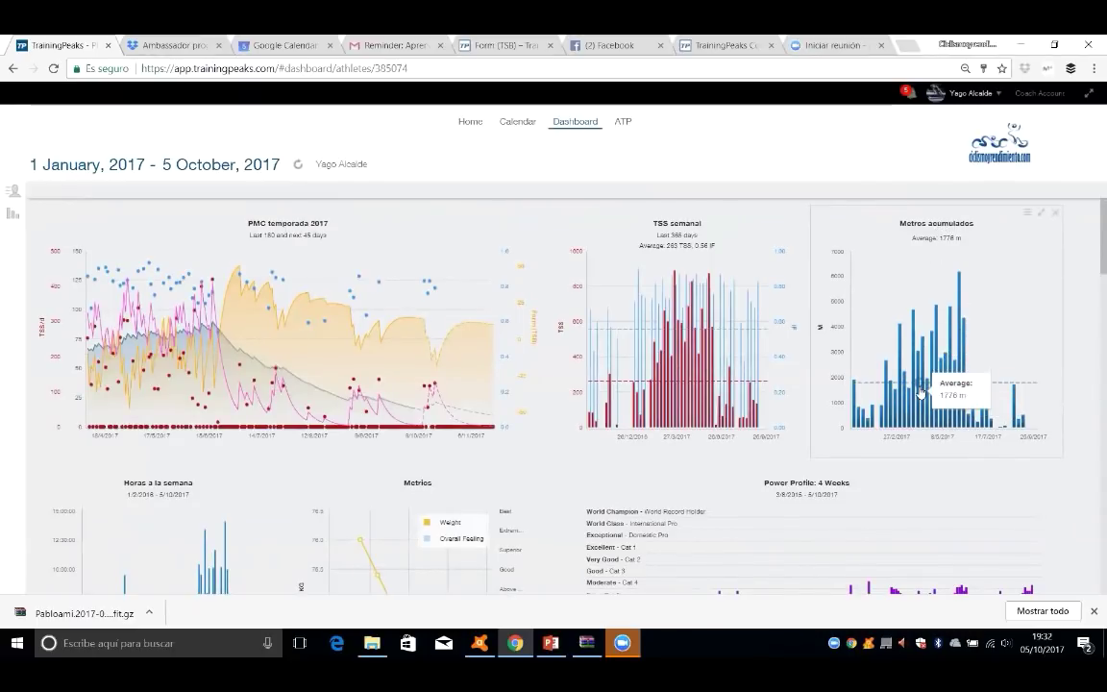
scroll(922, 384, down, 1)
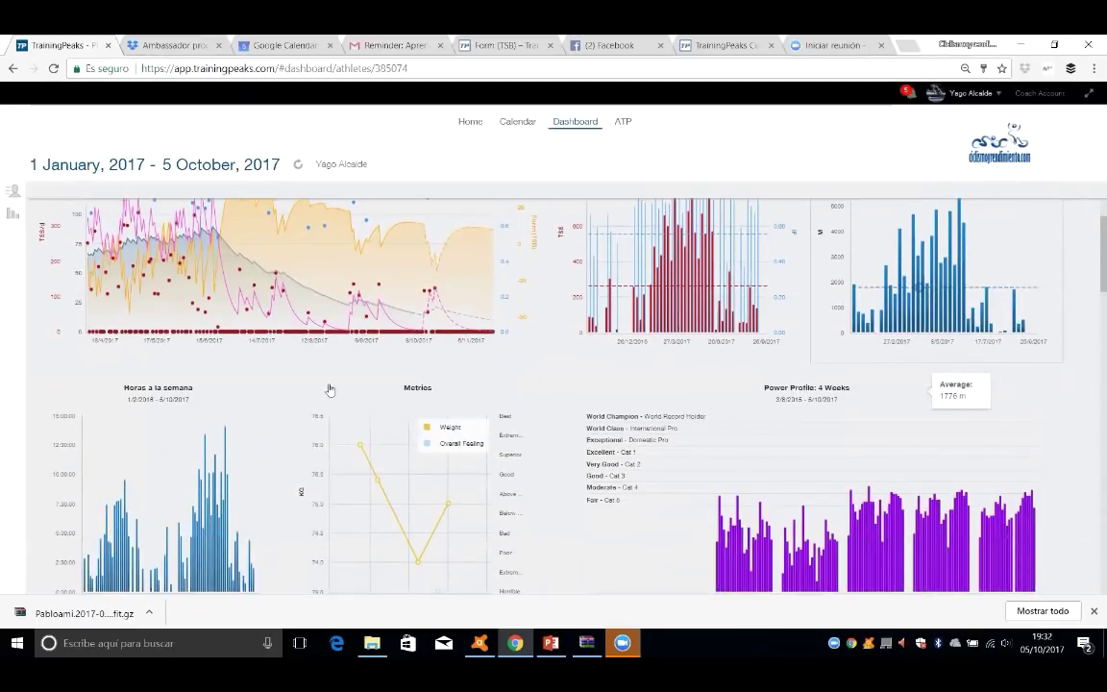
scroll(328, 389, down, 2)
scroll(538, 456, down, 2)
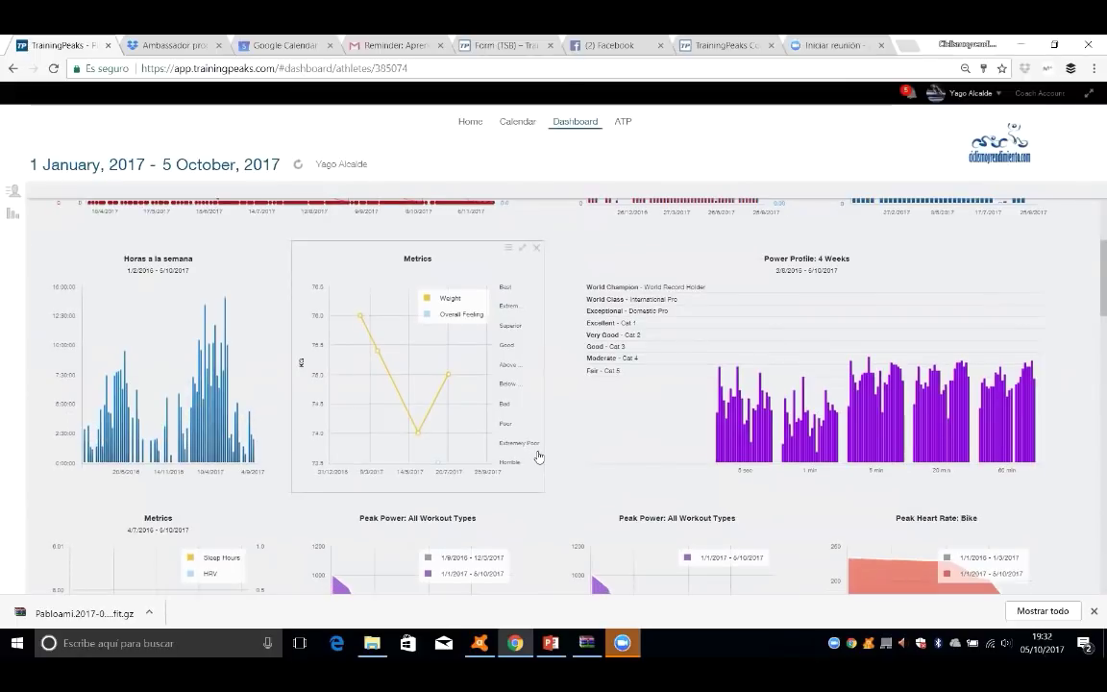
scroll(538, 456, down, 3)
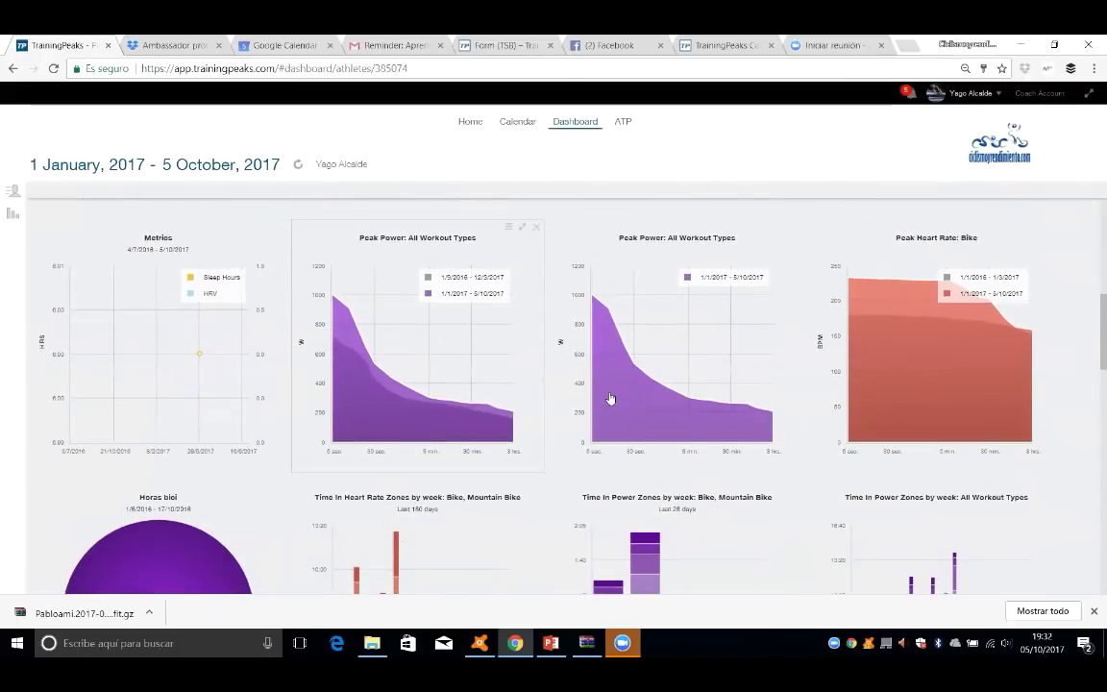
scroll(612, 400, down, 1)
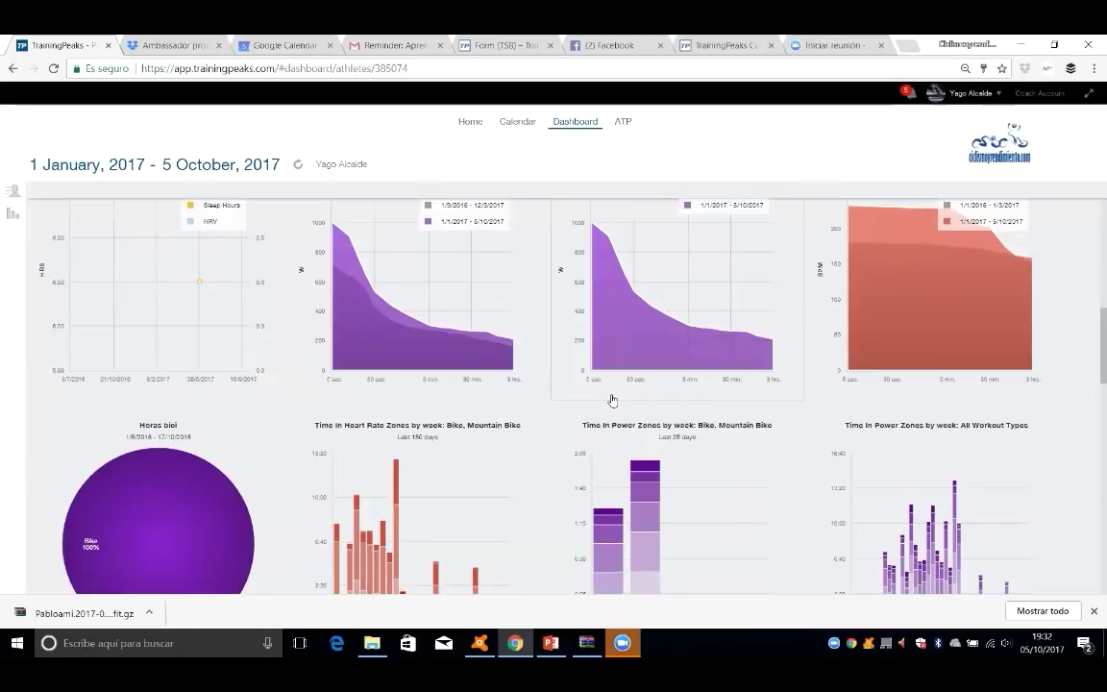
scroll(612, 399, up, 1)
Enlarge the "Peak Power: All Workout Types" chart for 1/1/2017 - 5/10/2017 and inspect its date range and workout type settings.
mouse_move(670, 396)
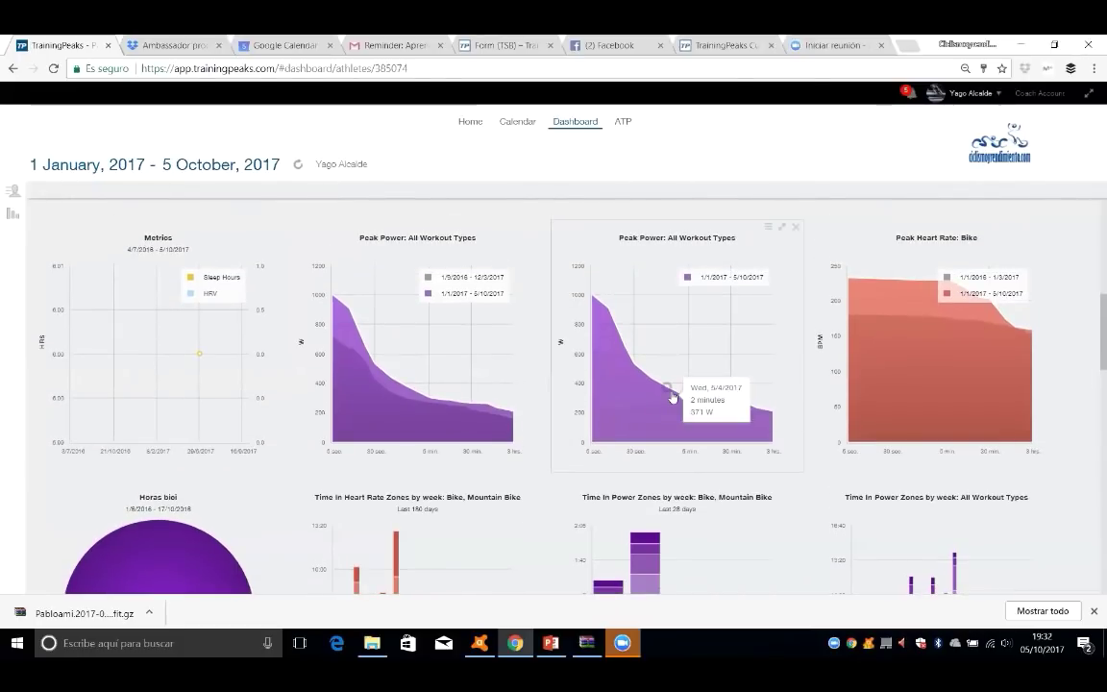
click(781, 227)
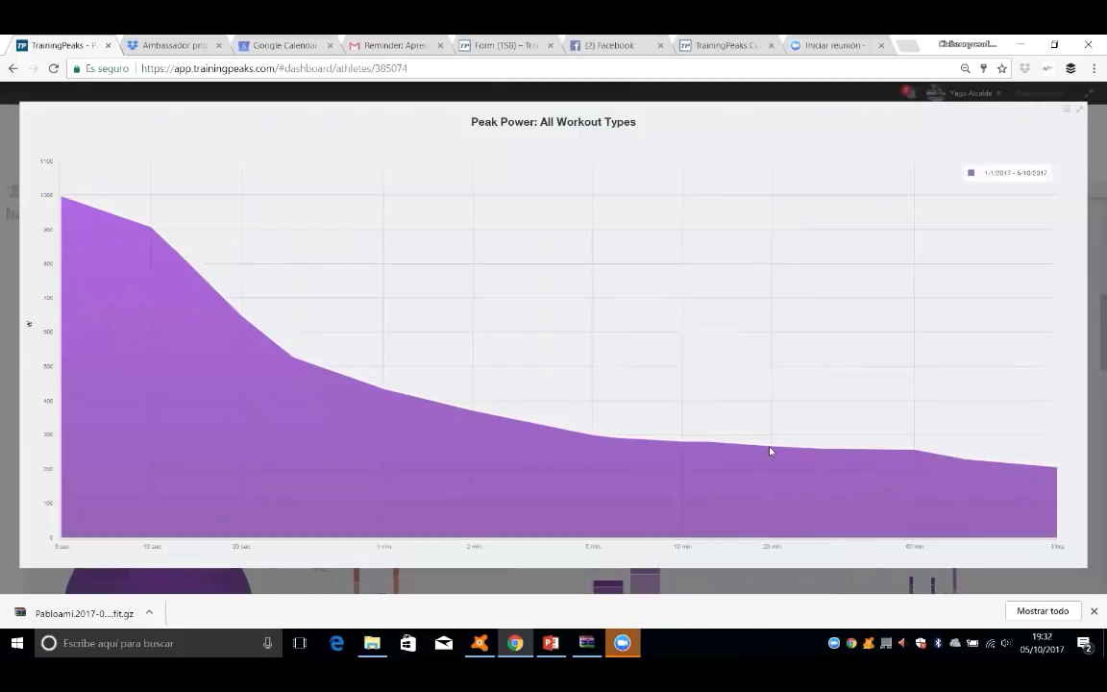
click(1067, 109)
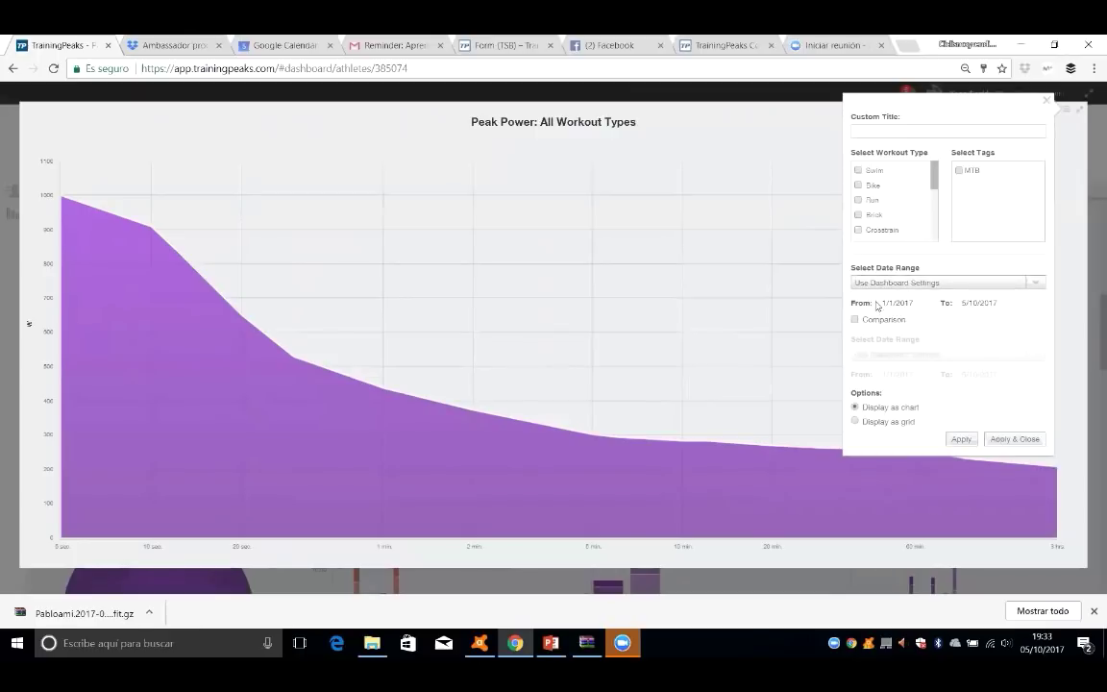
click(1047, 101)
Open the workout behind the 20-minute peak power, expand its list of peak performances, and close the workout and the enlarged chart.
mouse_move(769, 449)
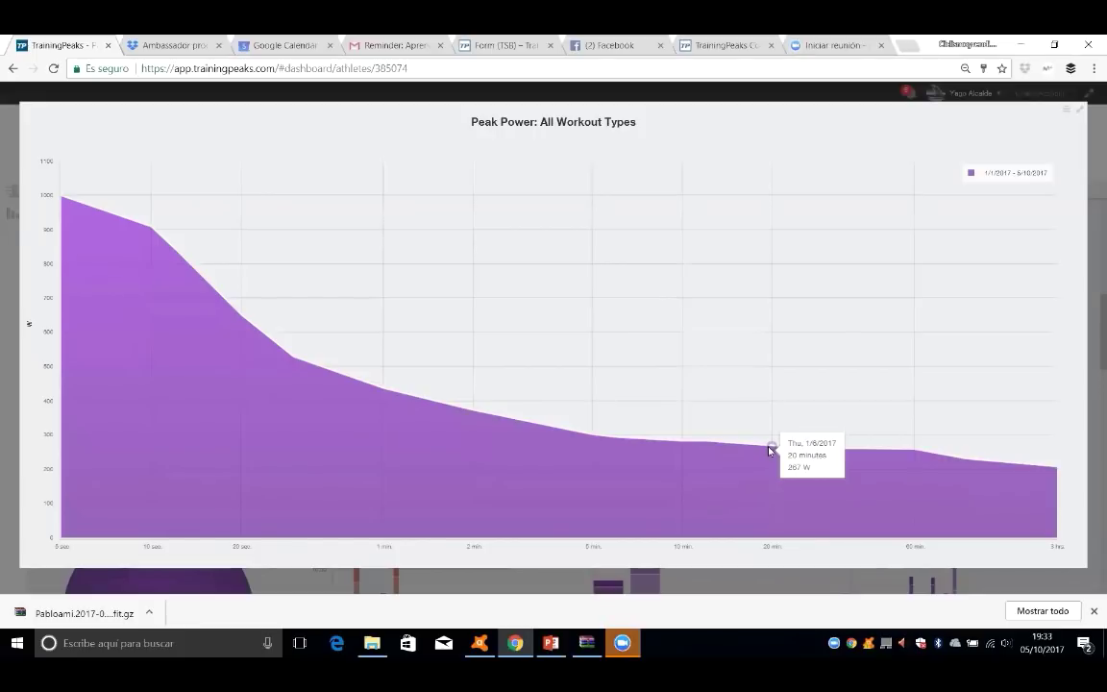
click(770, 448)
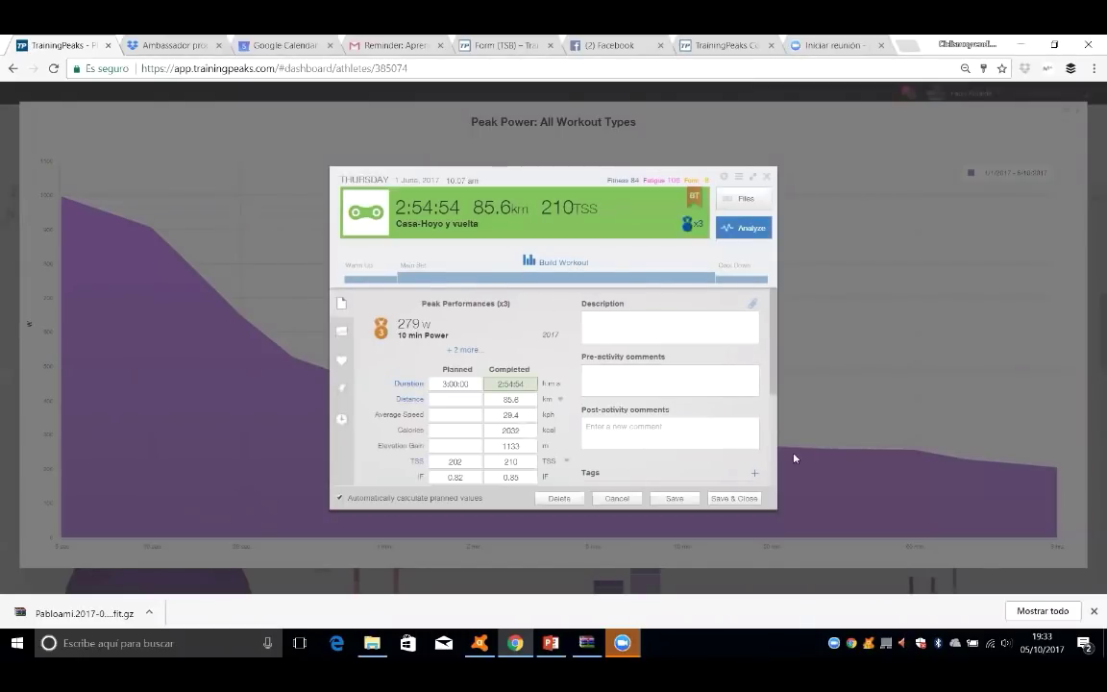
click(466, 351)
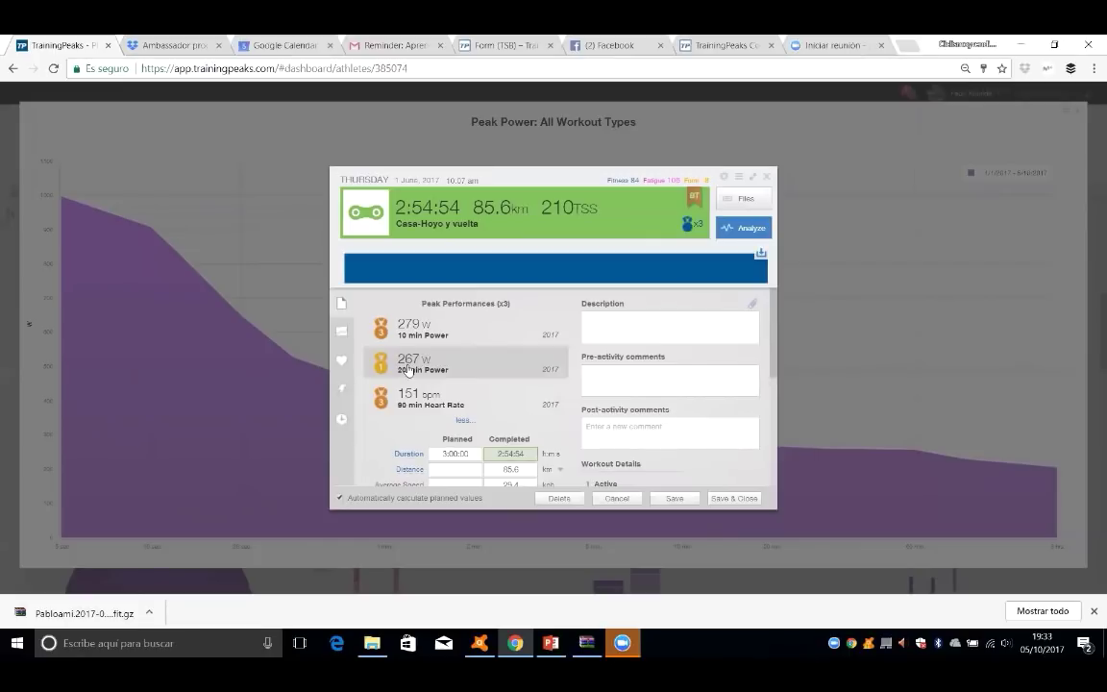
click(766, 178)
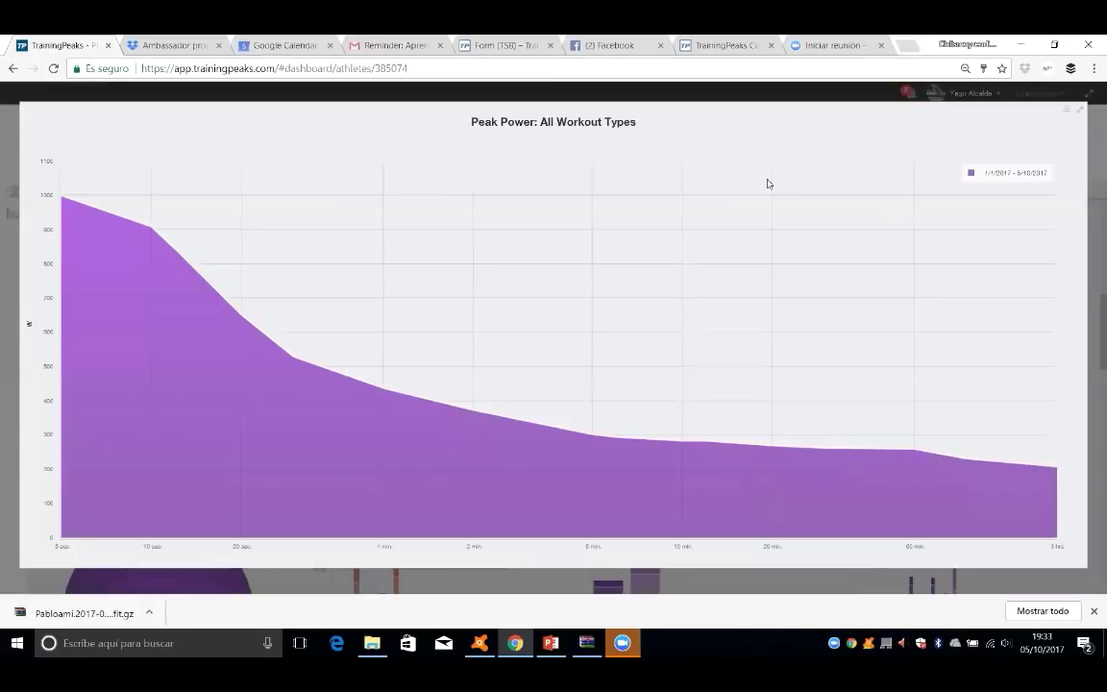
click(1078, 112)
Browse the remaining Dashboard charts, including time in zones, Fitness History and the 2016 and 2015 PMC charts, and return to the first row.
scroll(705, 432, down, 3)
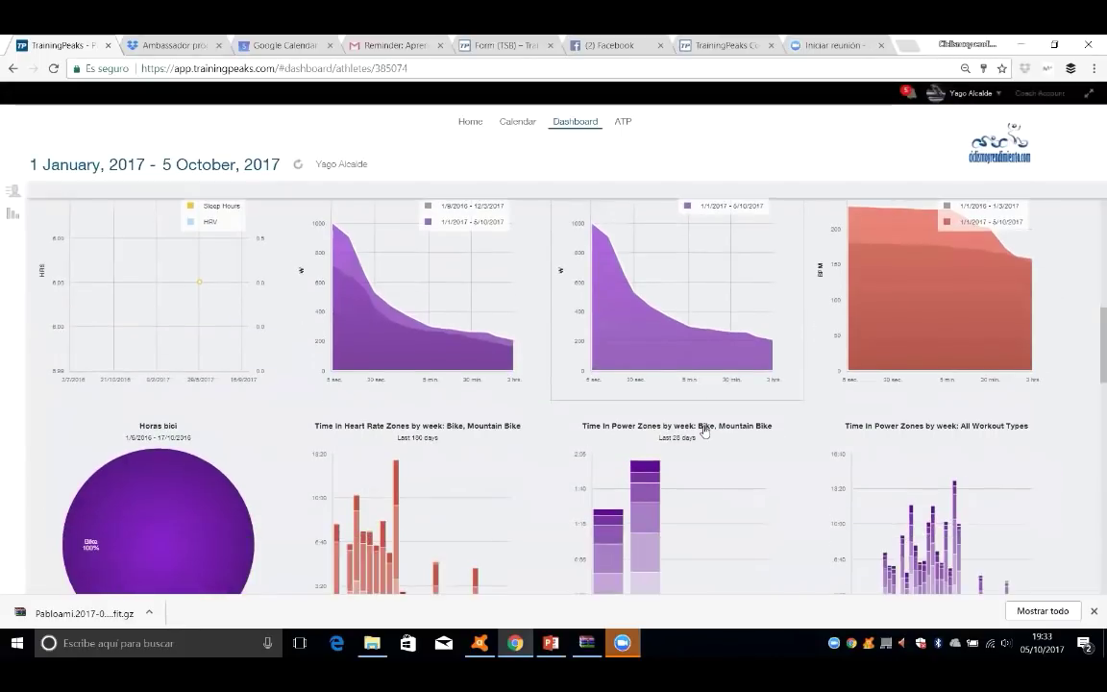
scroll(704, 432, down, 3)
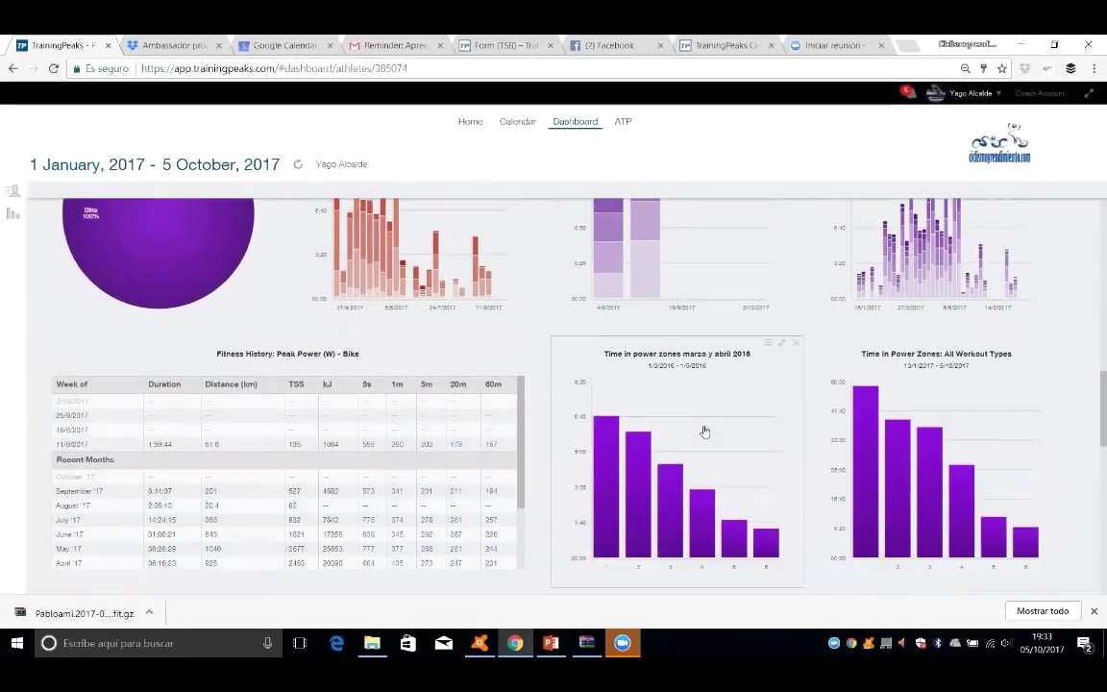
scroll(704, 432, down, 1)
scroll(704, 433, down, 3)
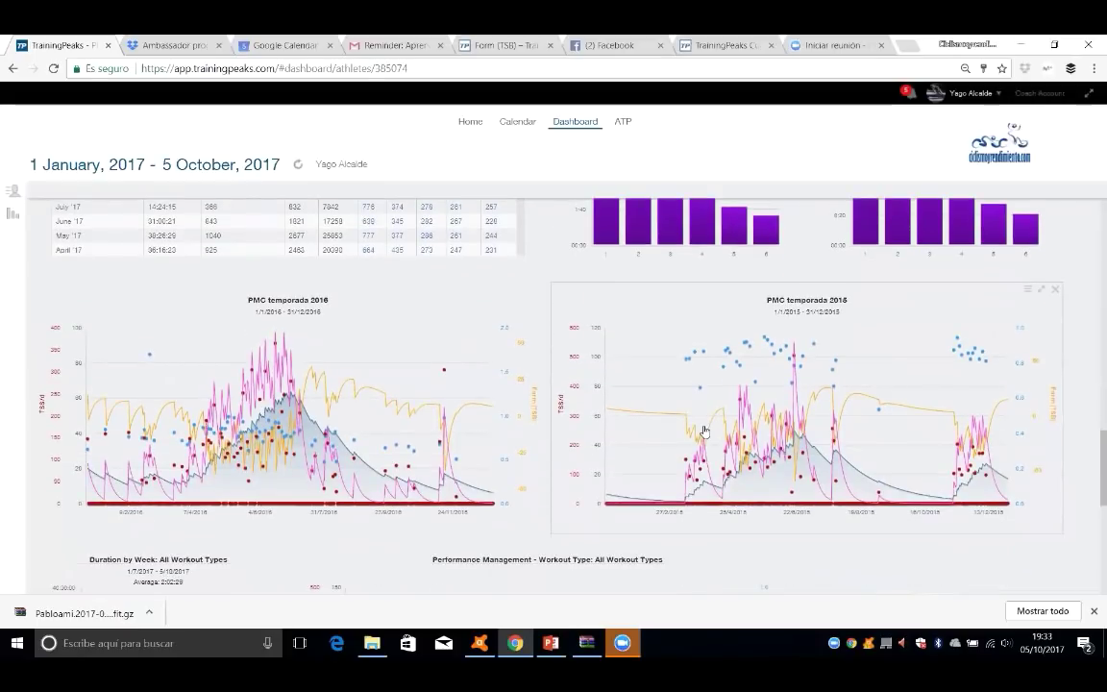
scroll(707, 432, down, 2)
scroll(654, 420, up, 2)
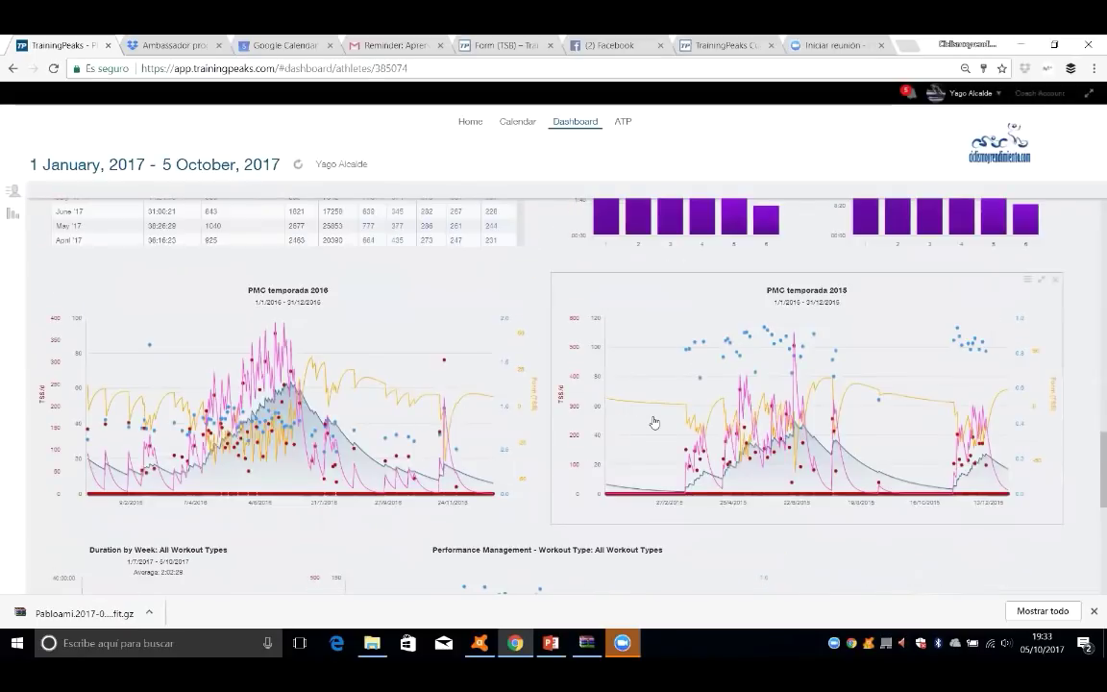
scroll(653, 421, down, 1)
scroll(653, 421, up, 5)
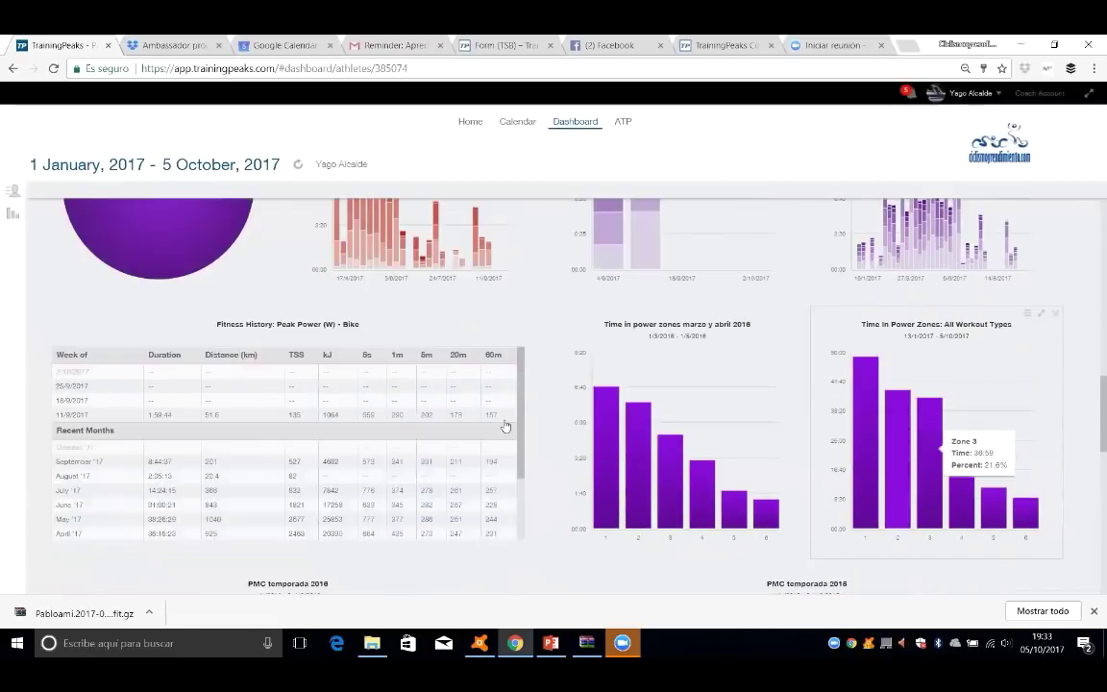
scroll(475, 434, down, 3)
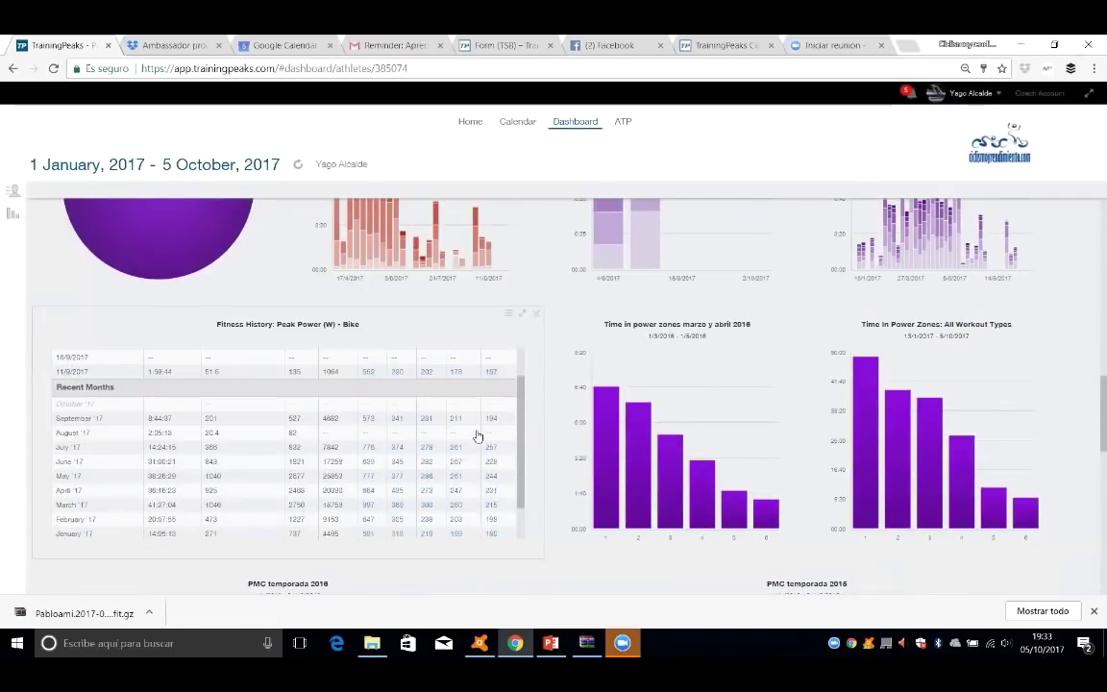
scroll(474, 432, up, 10)
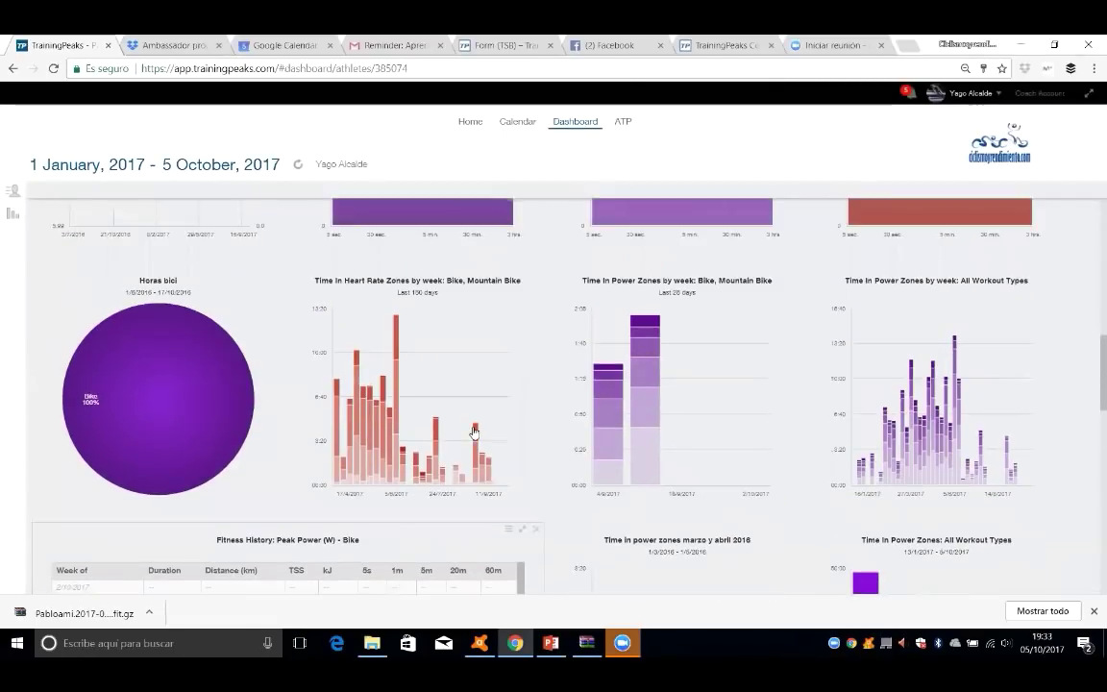
scroll(472, 431, up, 4)
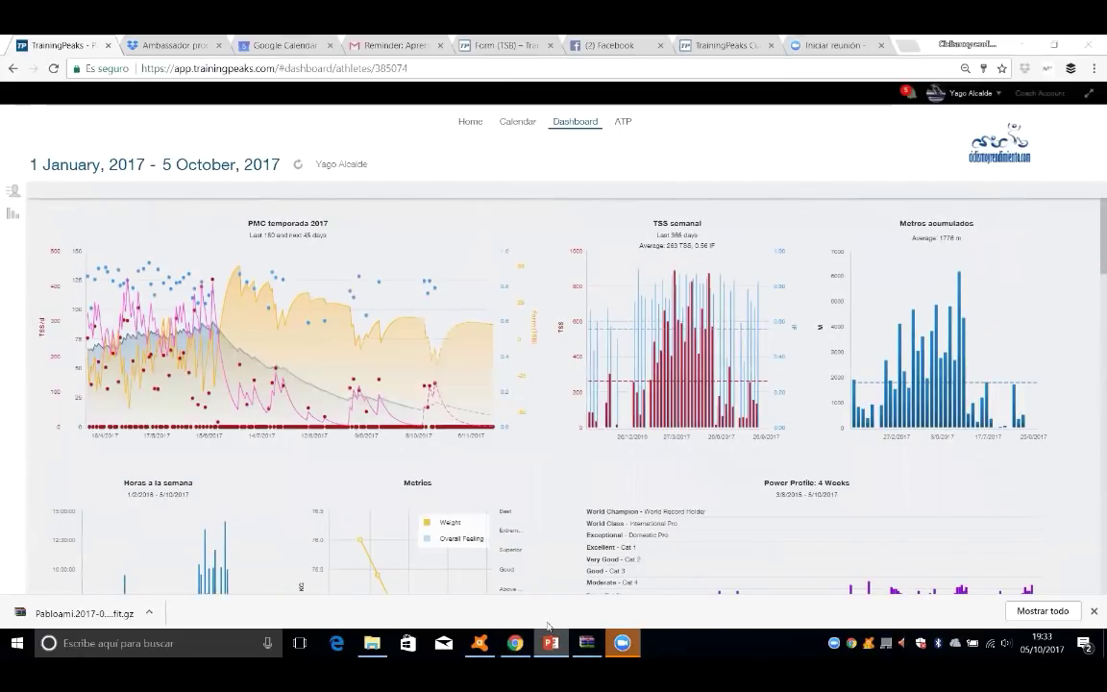
Switch to the PowerPoint presentation, show the "Training Plan Library" slide, and minimize the presentation to return to TrainingPeaks.
key(alt+Tab)
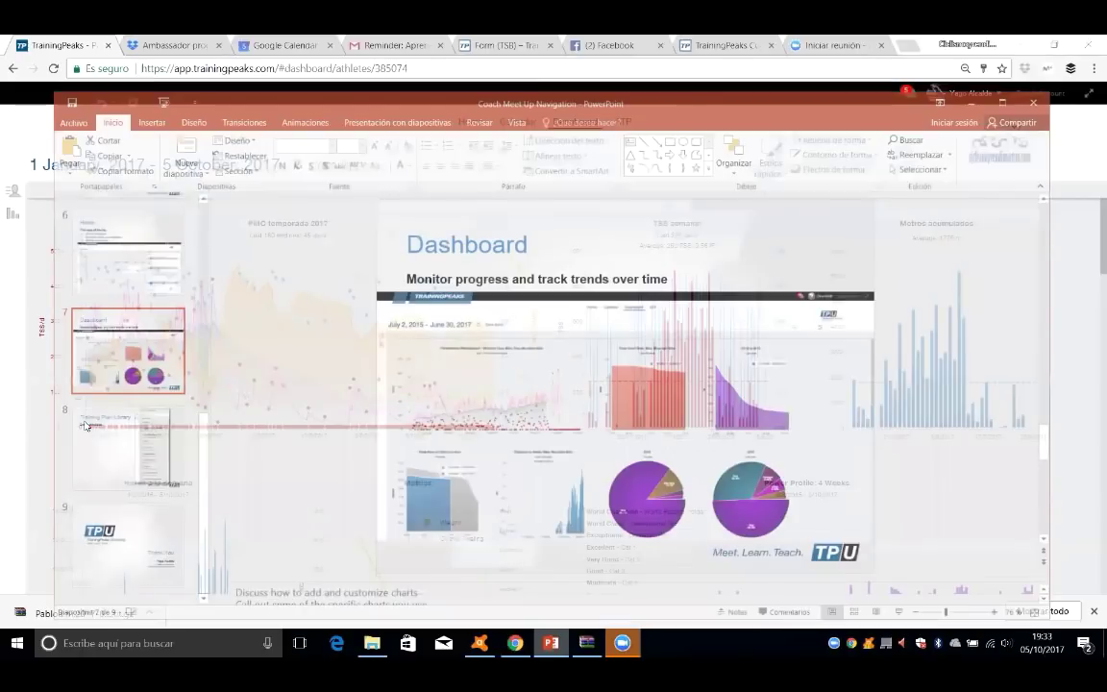
scroll(611, 369, down, 1)
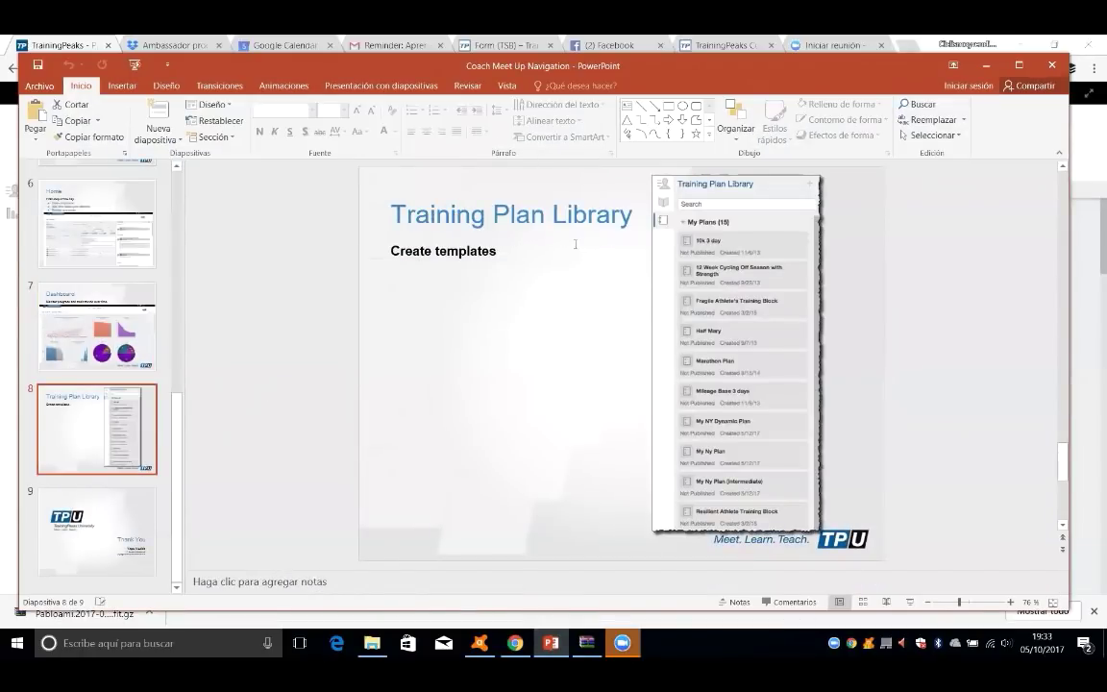
click(987, 66)
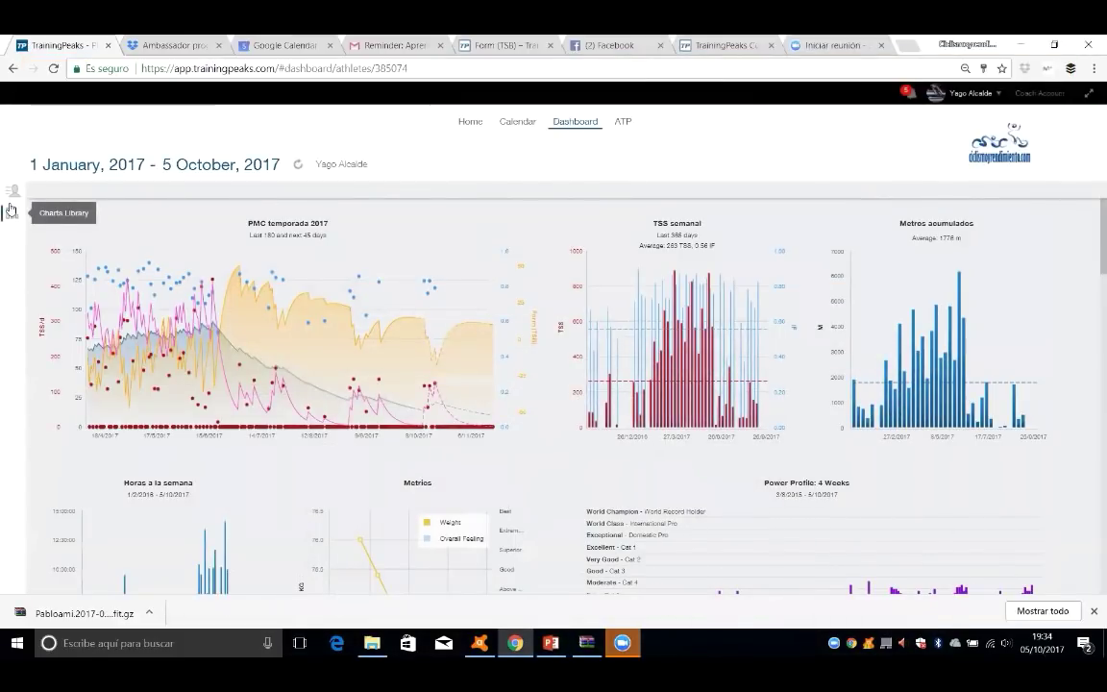
Load "Plan 16 semanas por potencia para Marcha Cicloturista 9-12h/sem" from the Training Plan Library into the Calendar view.
click(514, 122)
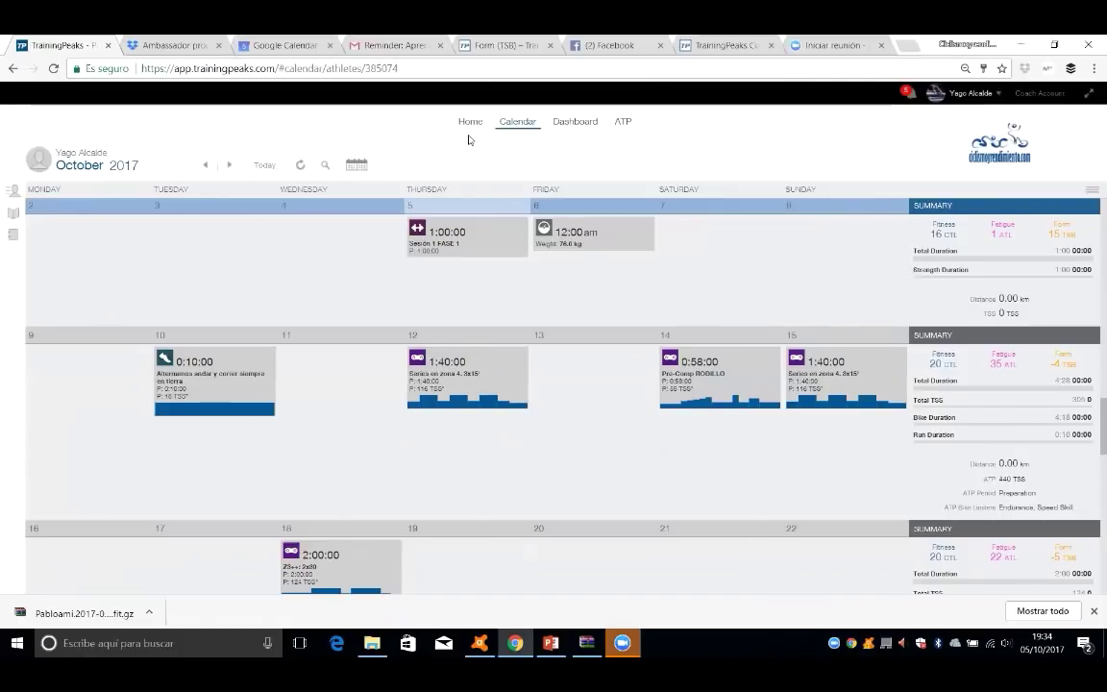
click(15, 239)
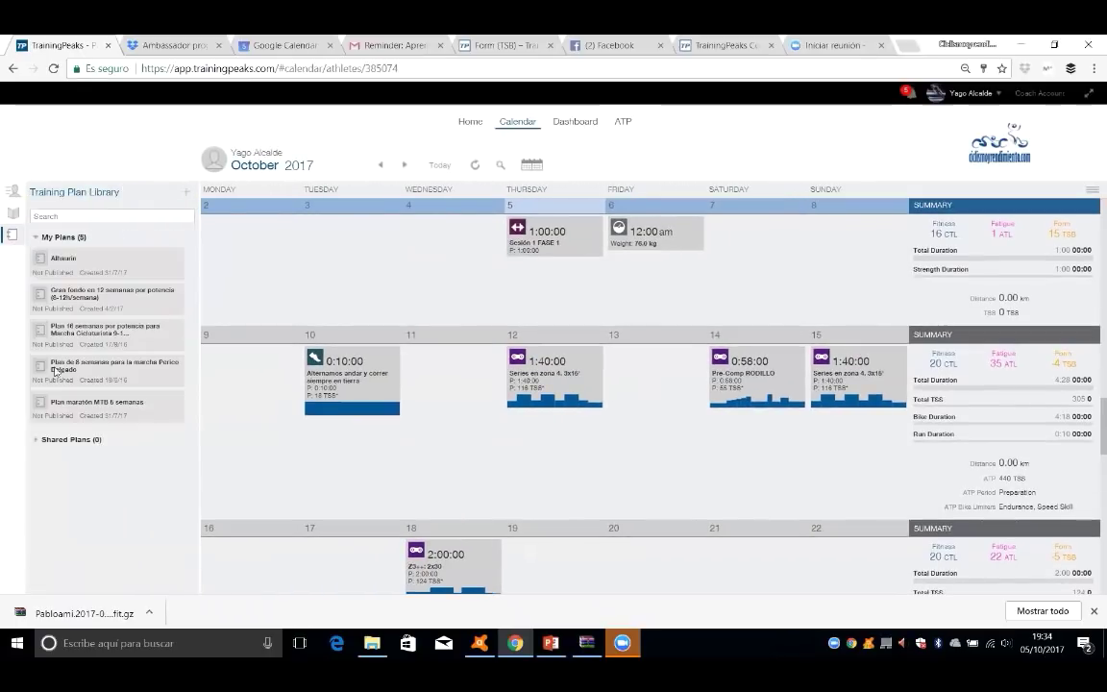
click(115, 338)
click(225, 582)
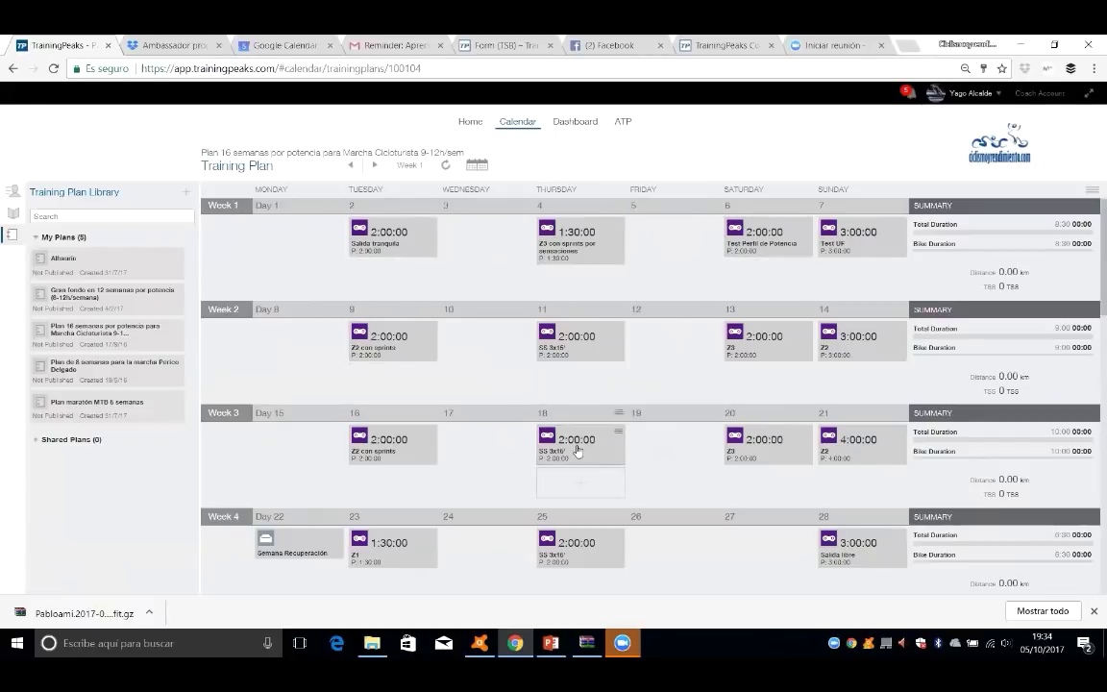
Review the weekly workouts of the loaded 16-week plan and check which display options the calendar offers.
scroll(576, 448, down, 1)
scroll(577, 449, down, 5)
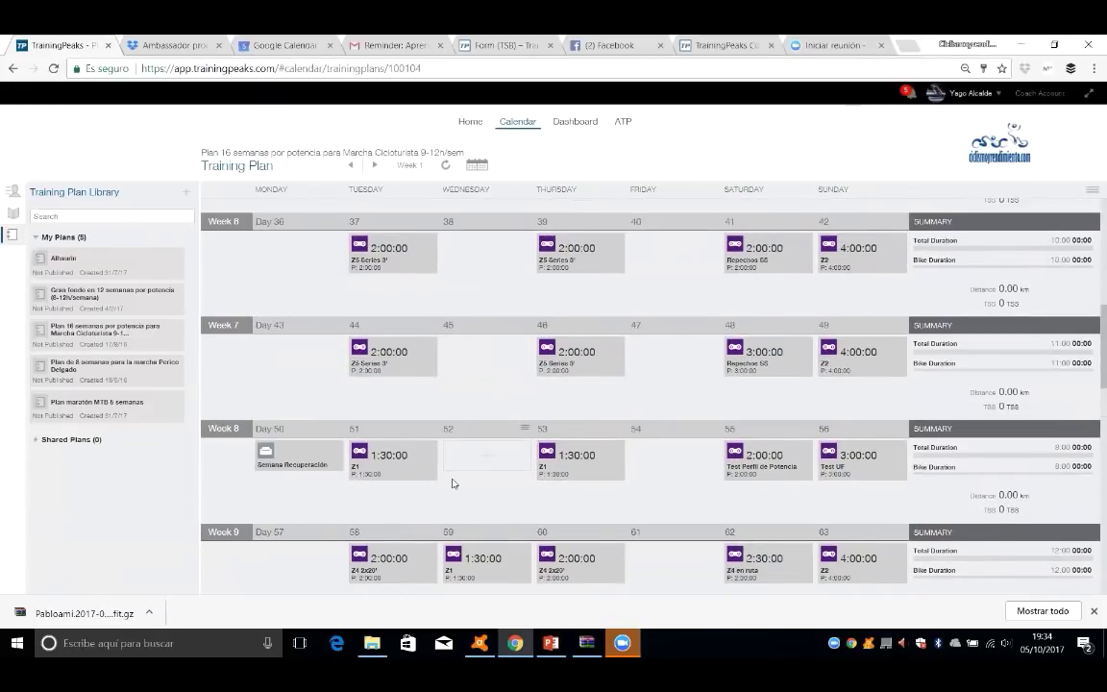
scroll(453, 482, up, 1)
scroll(453, 482, down, 3)
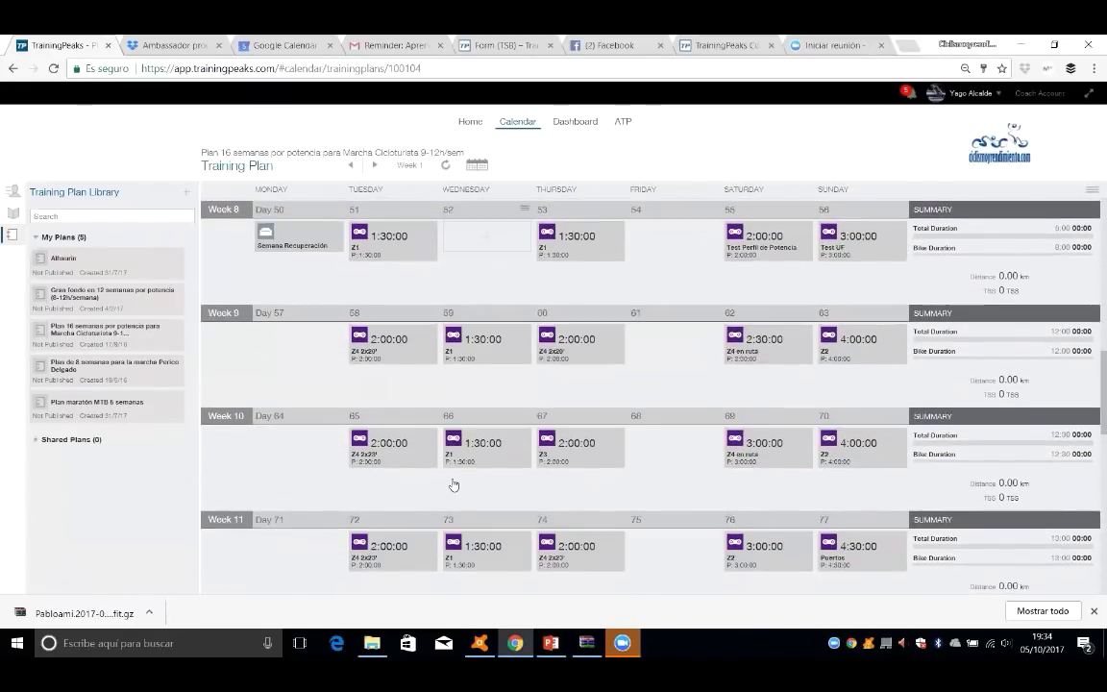
scroll(453, 480, up, 5)
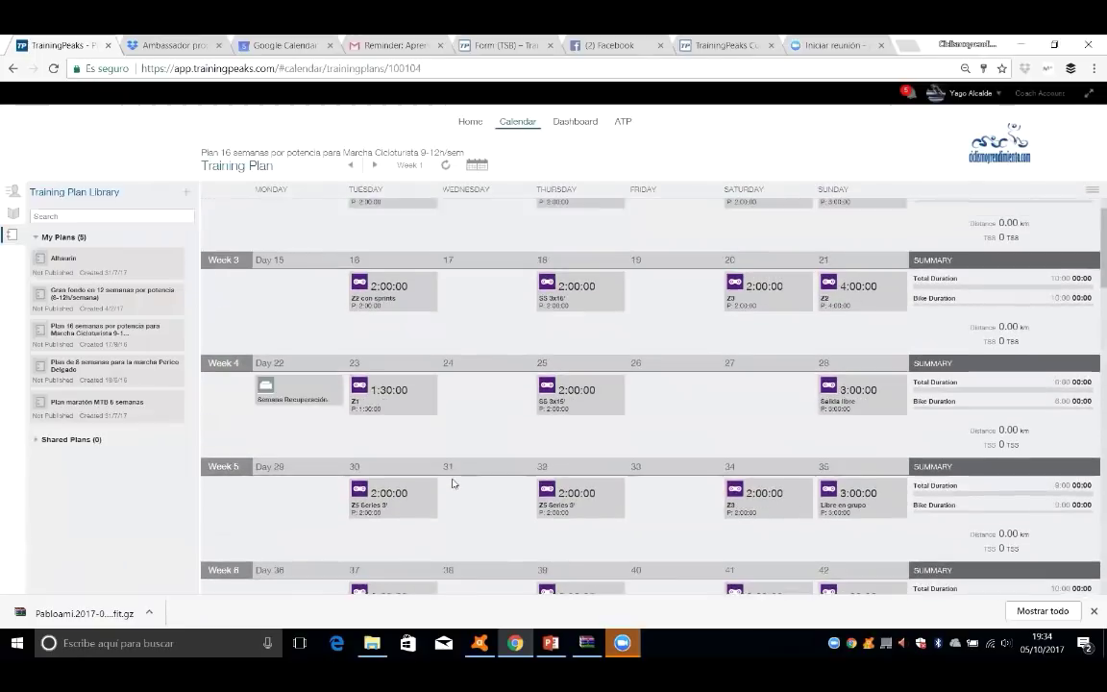
scroll(519, 425, up, 2)
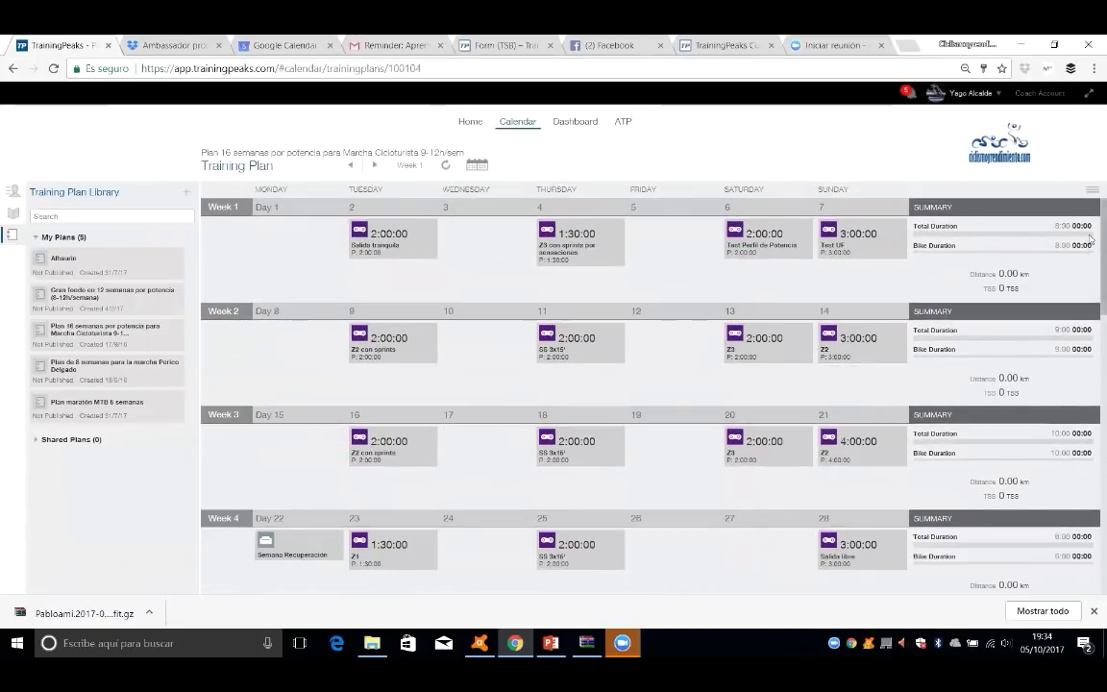
click(1091, 190)
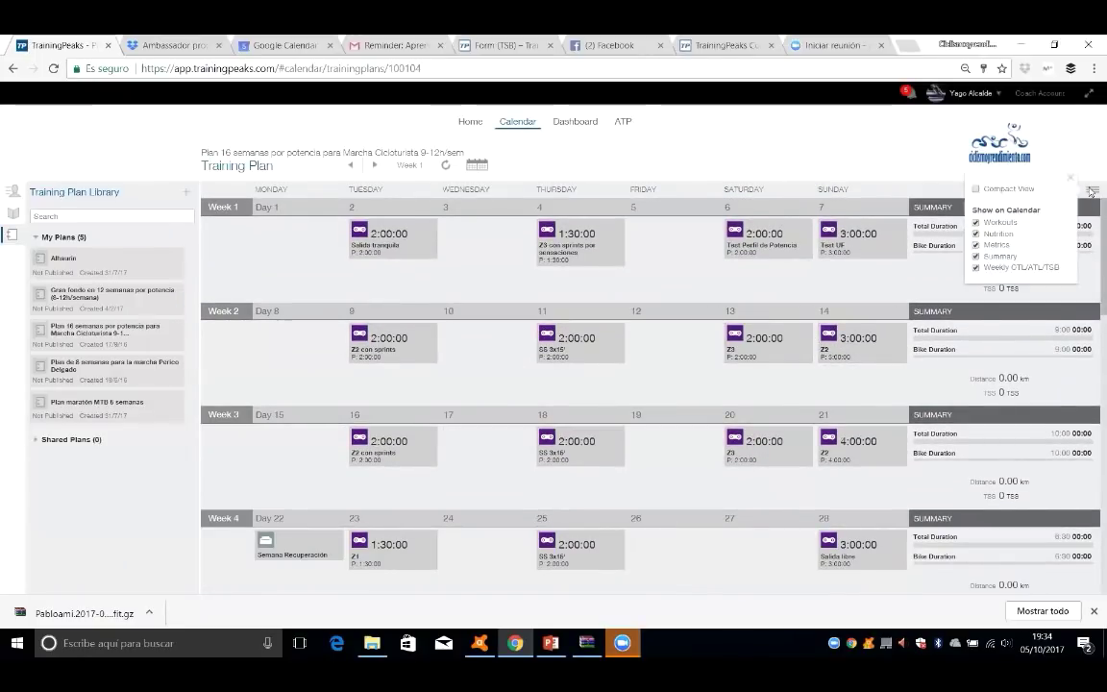
click(857, 169)
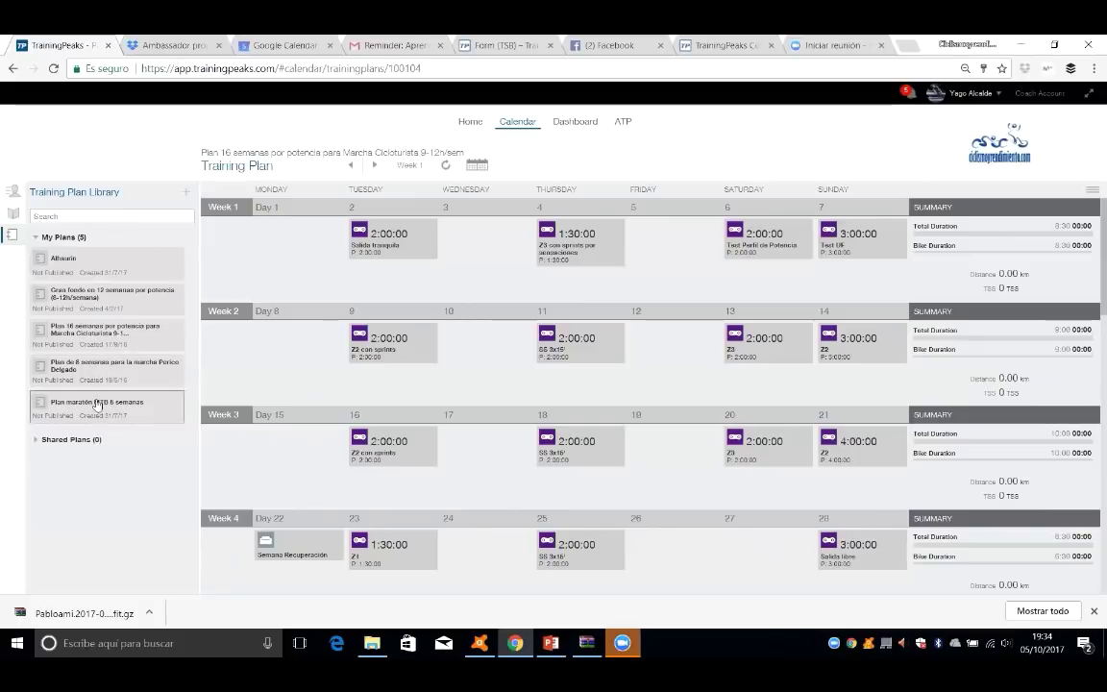
Select two athletes to receive the 16-week Marcha Cicloturista plan, and close its details without applying it.
click(91, 326)
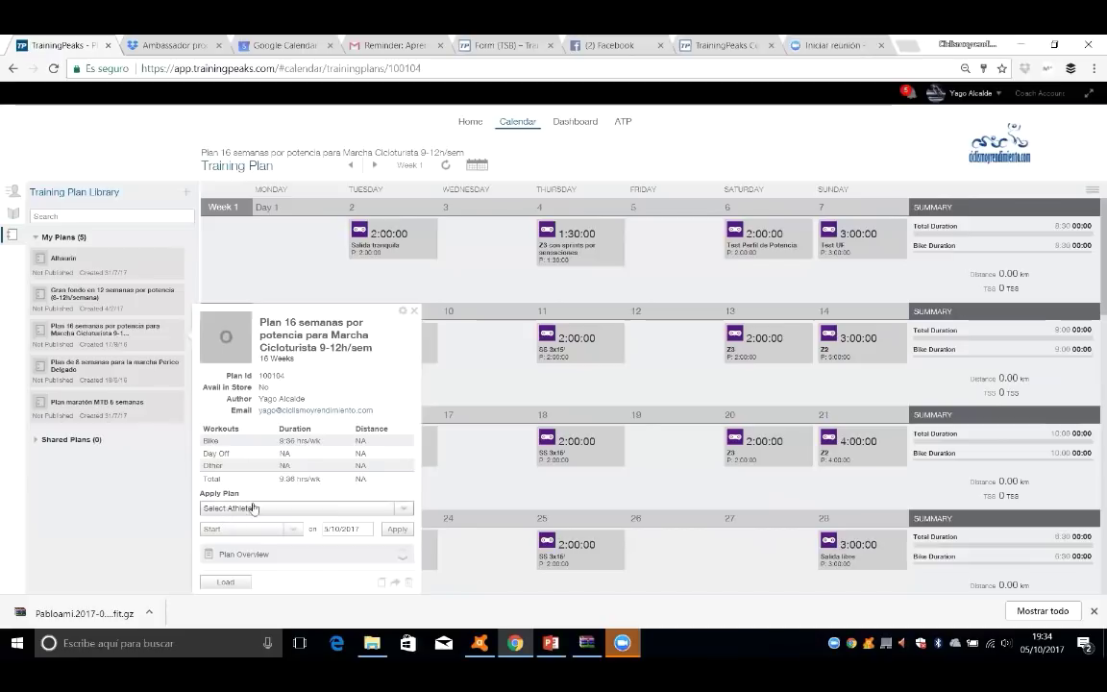
click(403, 507)
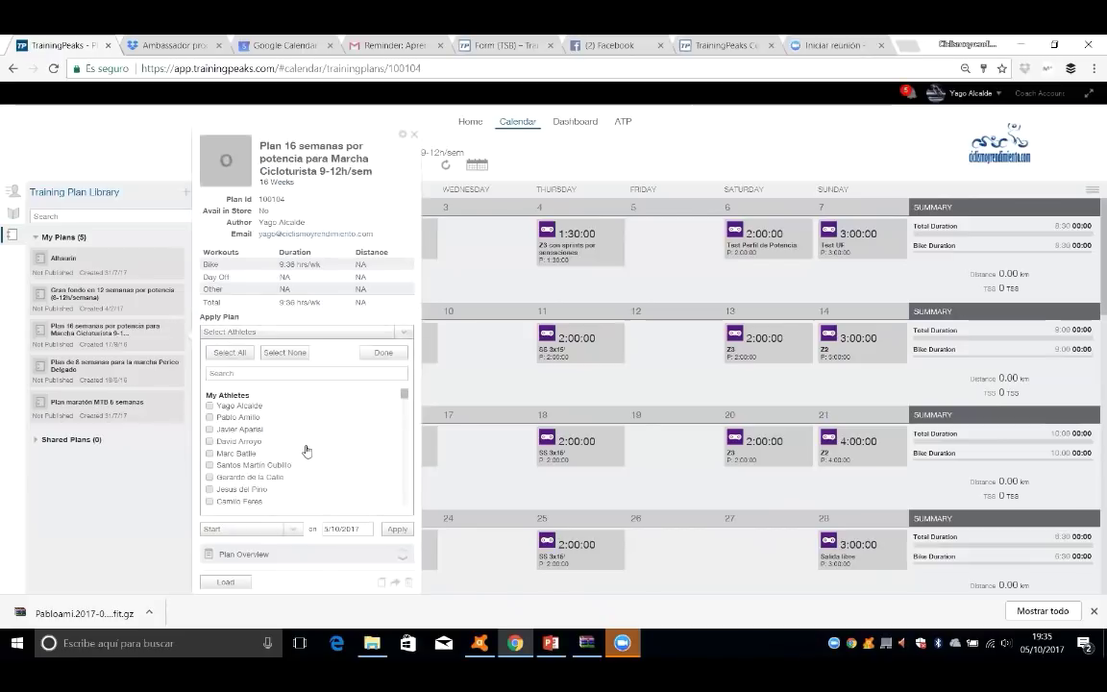
scroll(307, 450, down, 10)
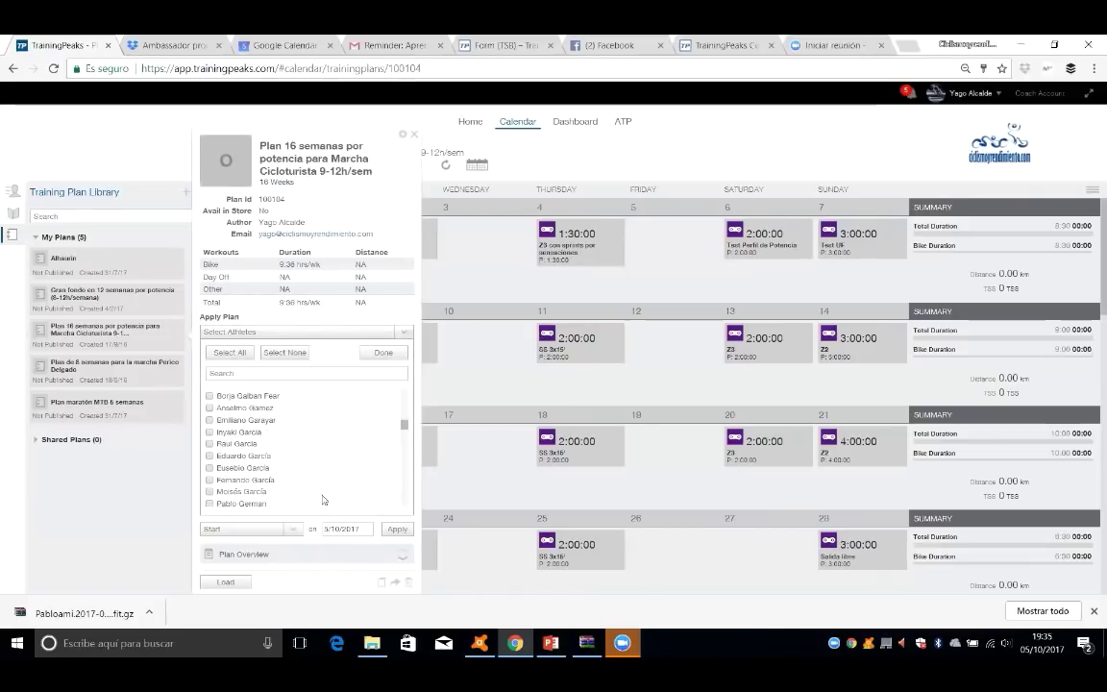
click(210, 395)
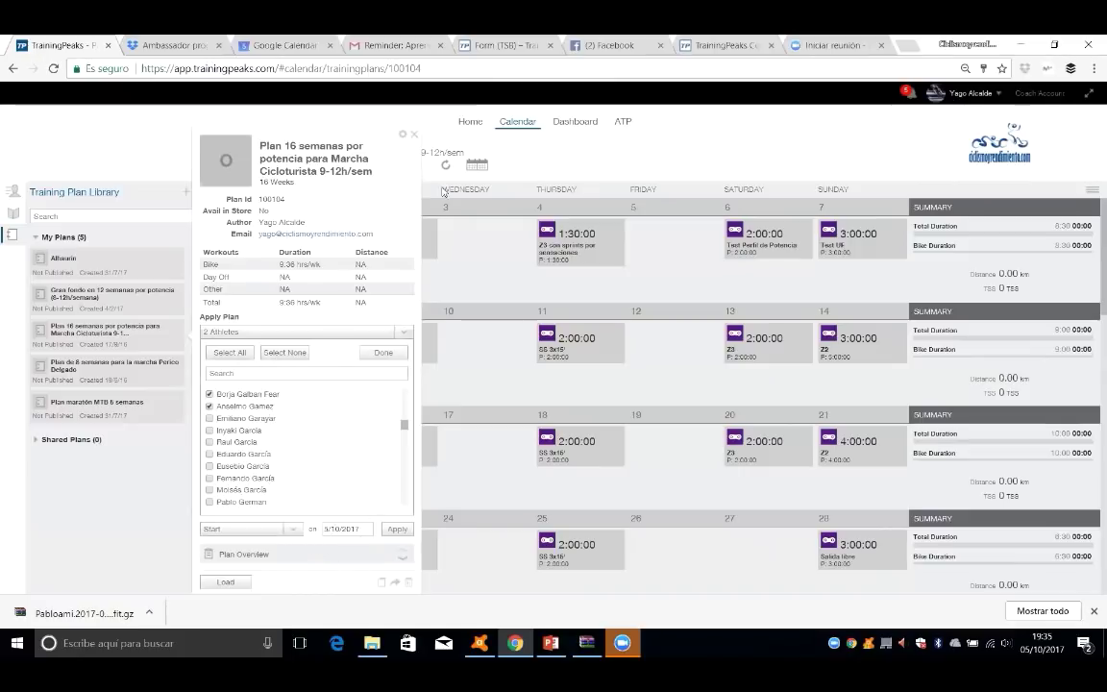
click(414, 134)
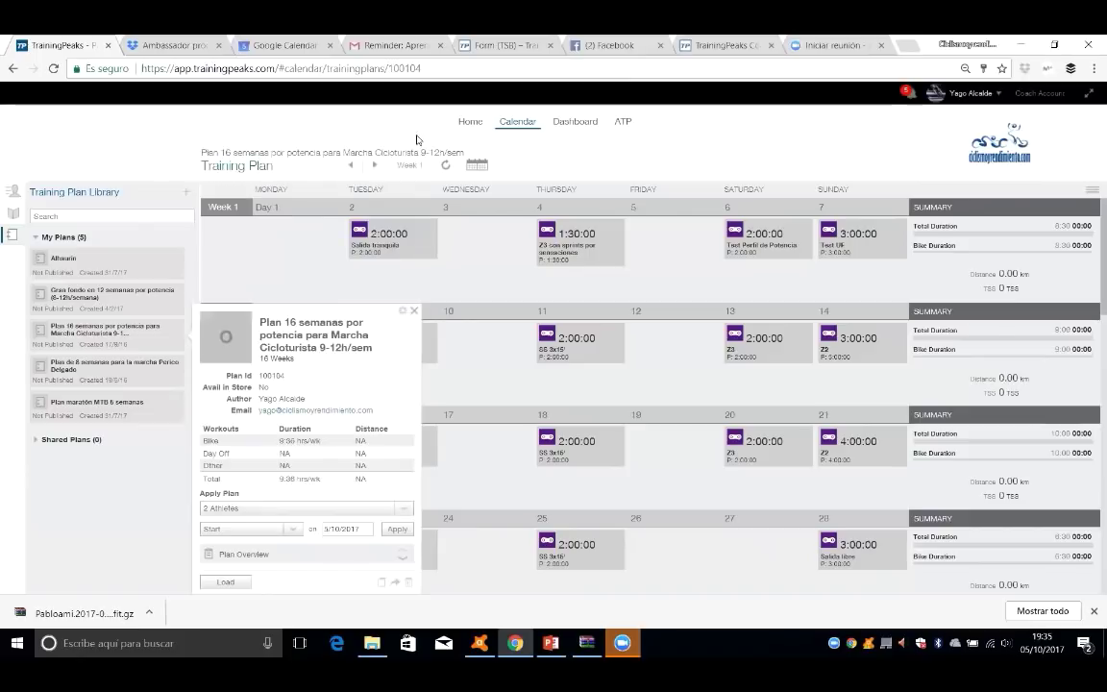
click(415, 314)
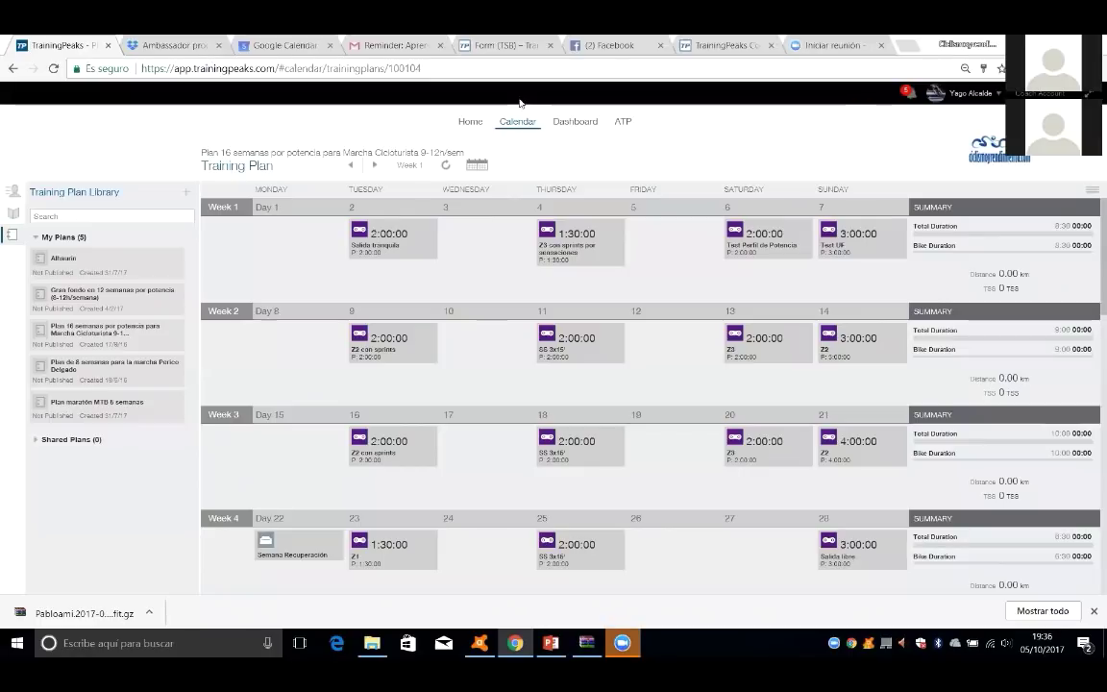
Open the coach's own calendar from the Athlete Library and start building a new bike workout on Thursday 19 October 2017.
click(12, 191)
drag(77, 274, 687, 411)
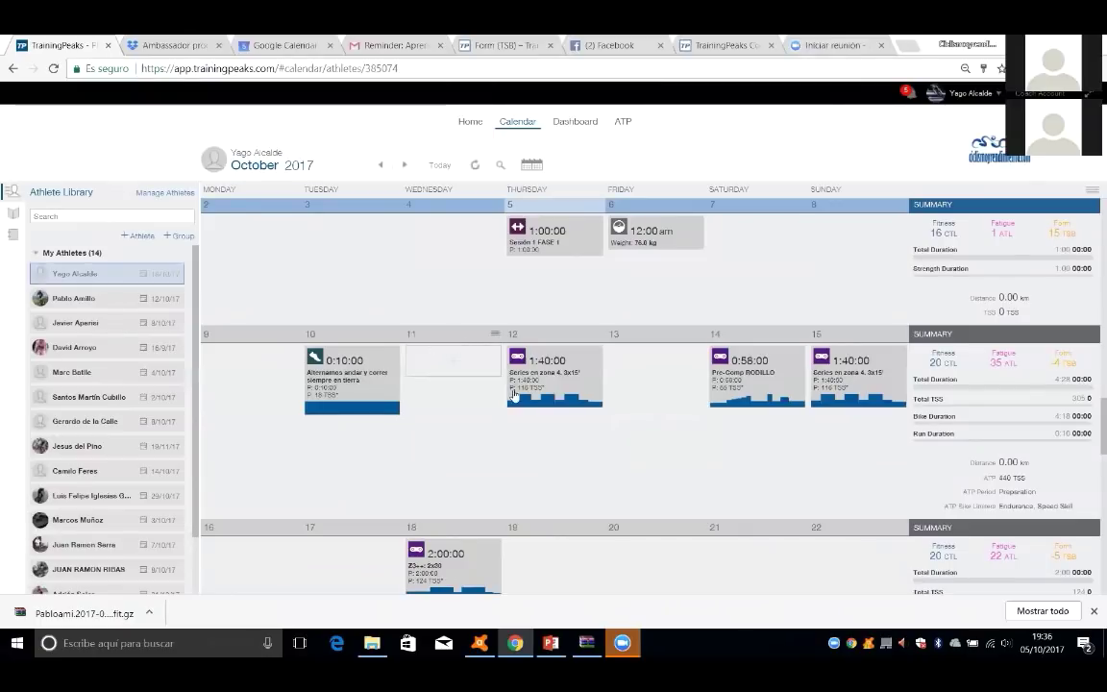
scroll(513, 503, up, 1)
scroll(513, 502, up, 1)
scroll(567, 461, down, 4)
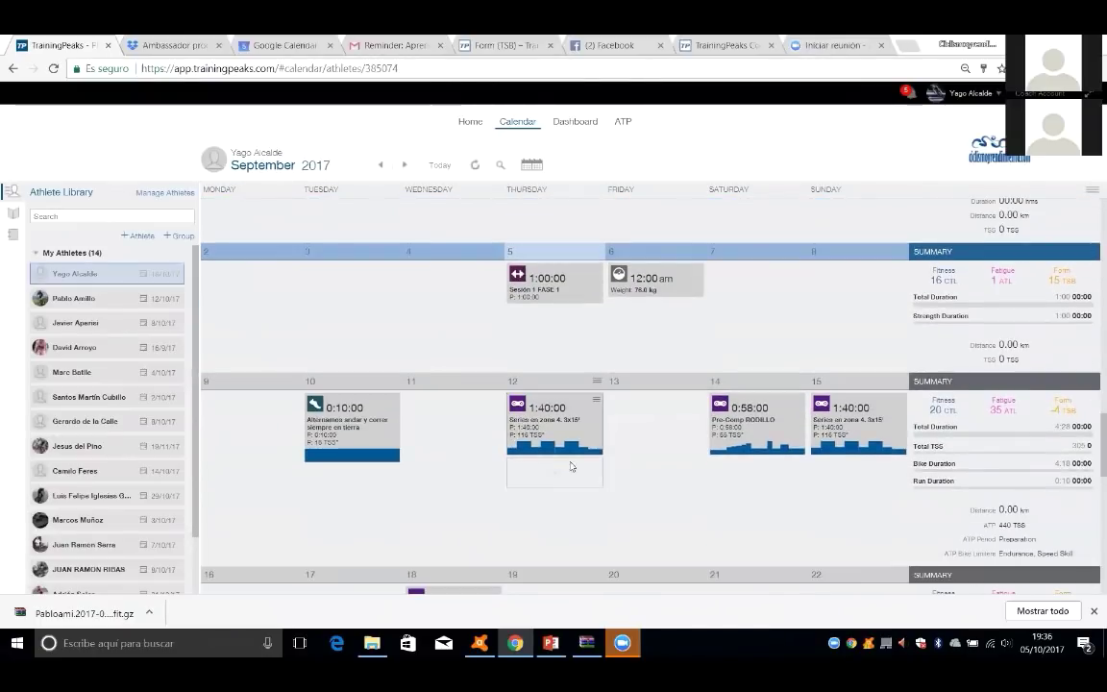
click(566, 413)
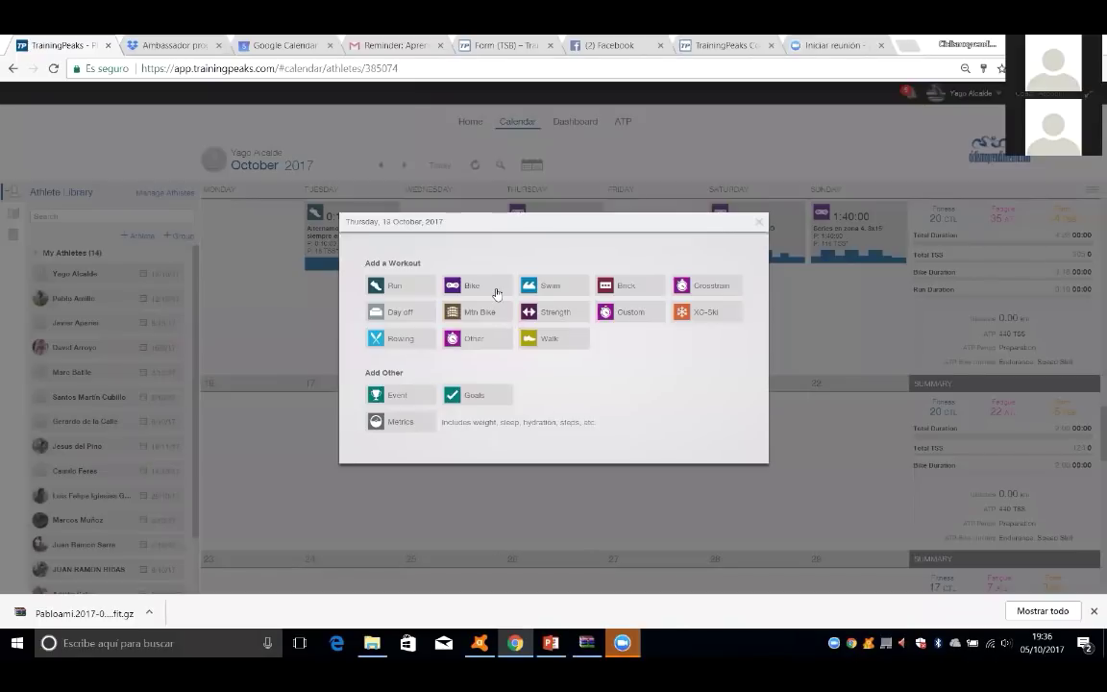
click(497, 293)
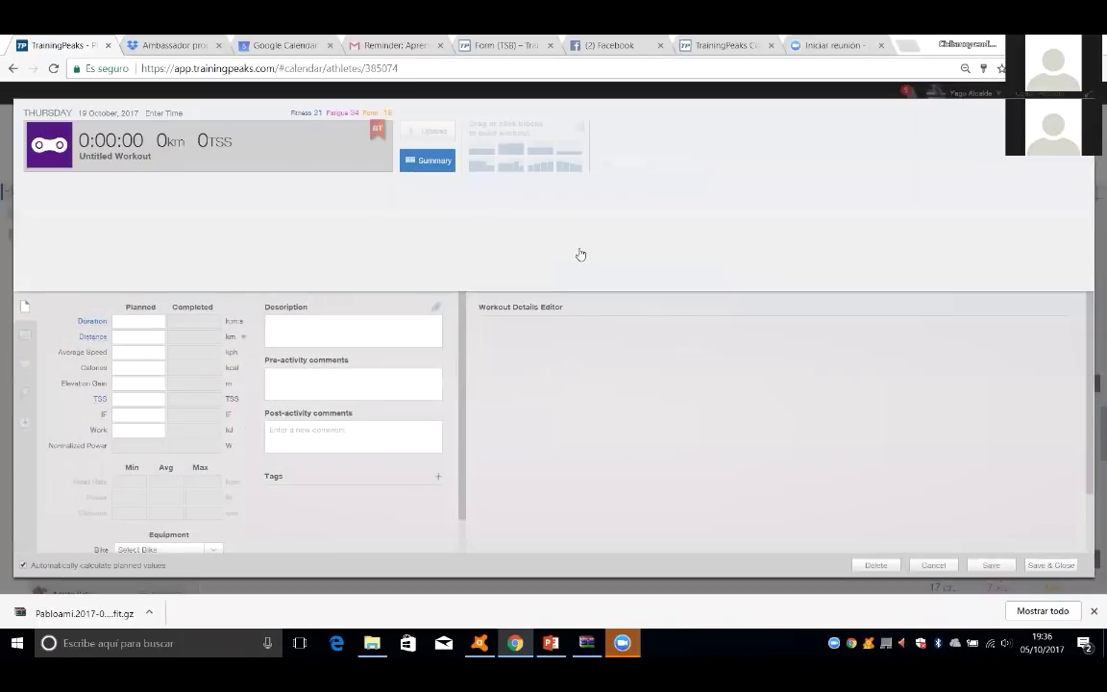
click(577, 254)
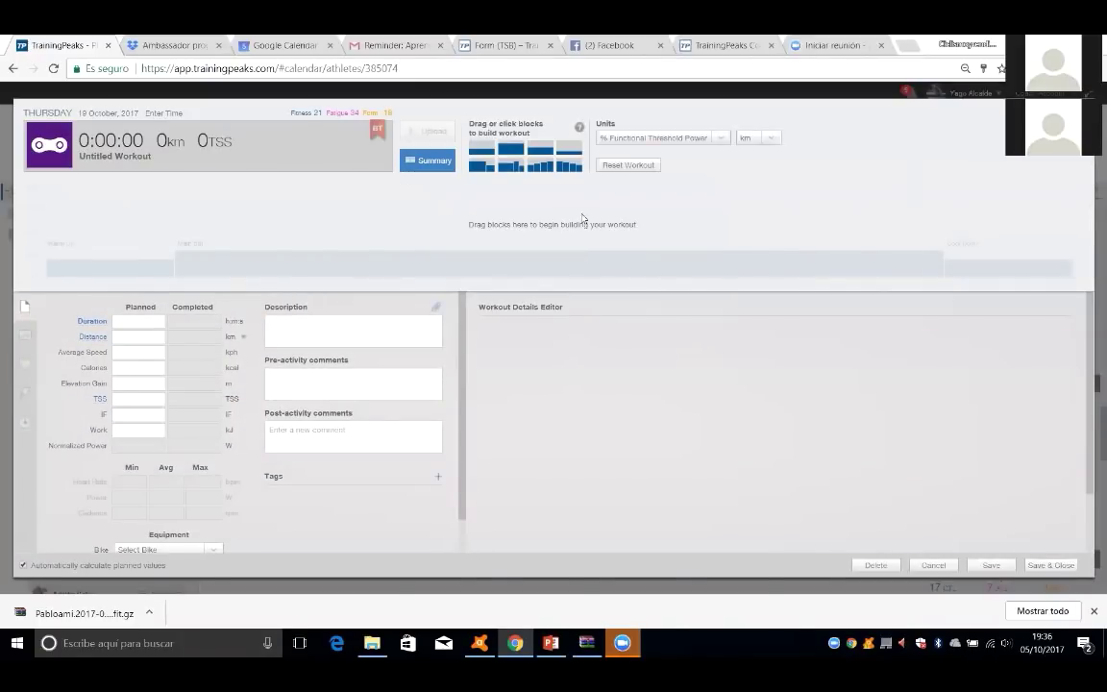
Add a single active block of 1:00:00 at 100% of FTP to the bike workout and return to the calendar.
click(482, 149)
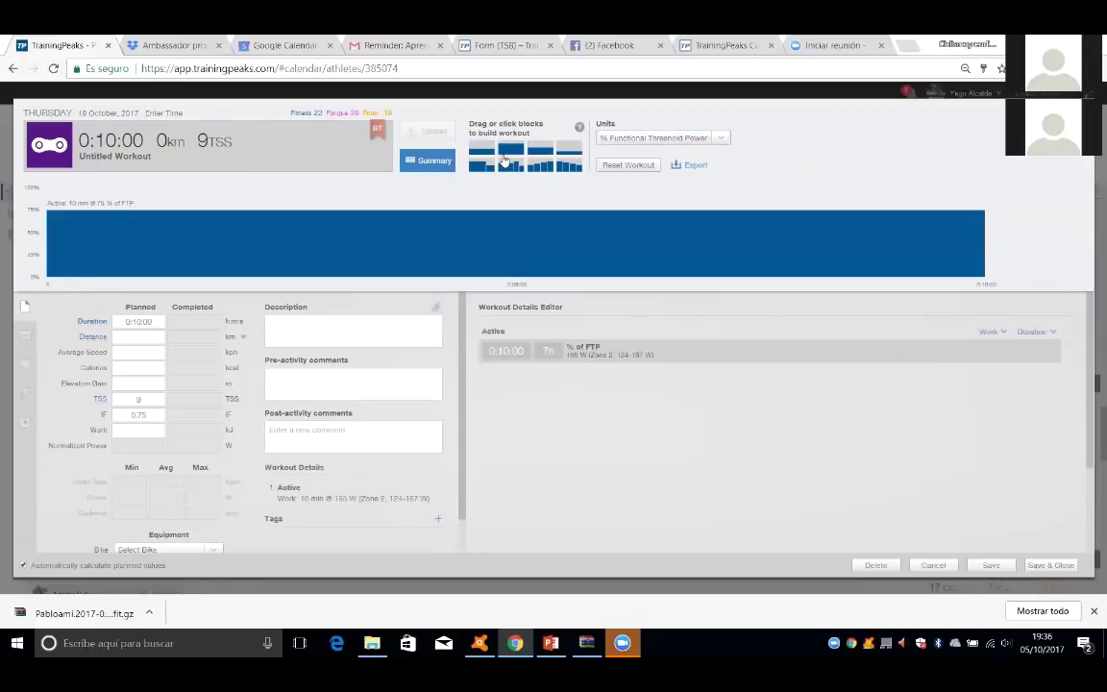
click(552, 354)
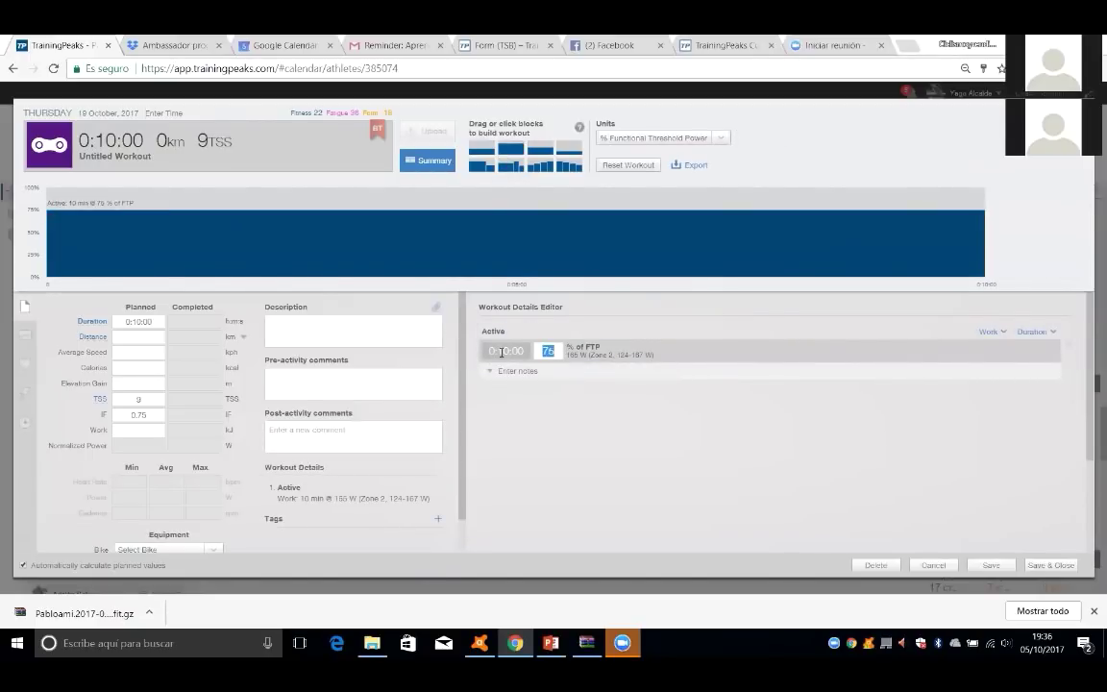
text(100)
click(527, 351)
key(BackSpace)
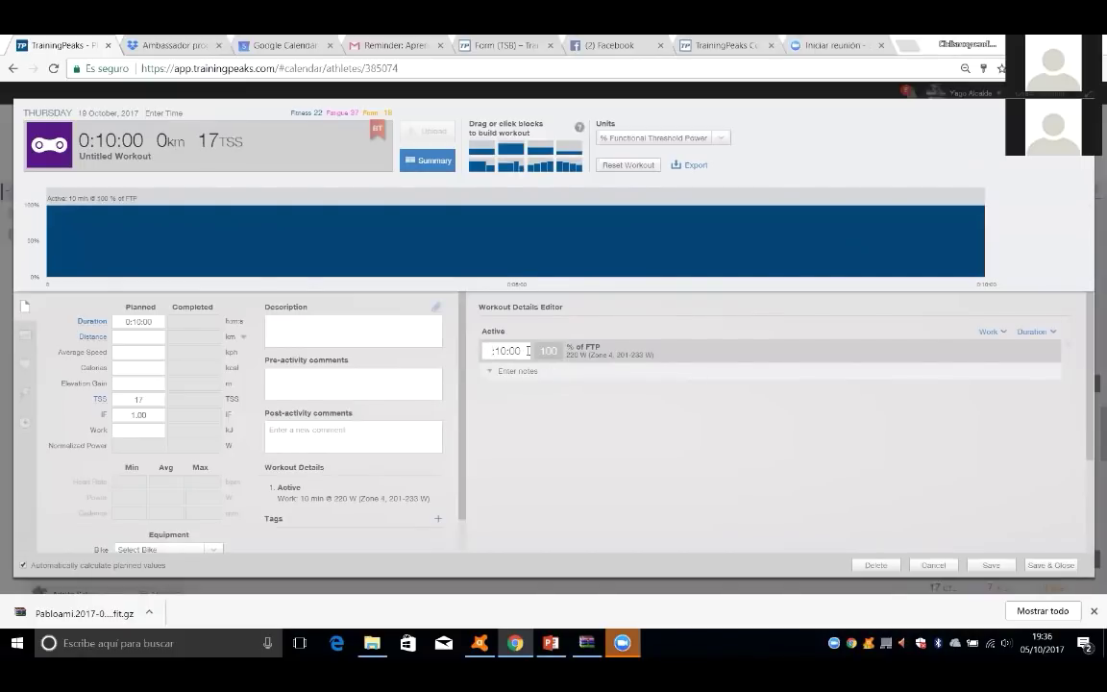
text(1)
key(Right)
key(Right)
key(BackSpace)
text(0)
click(541, 351)
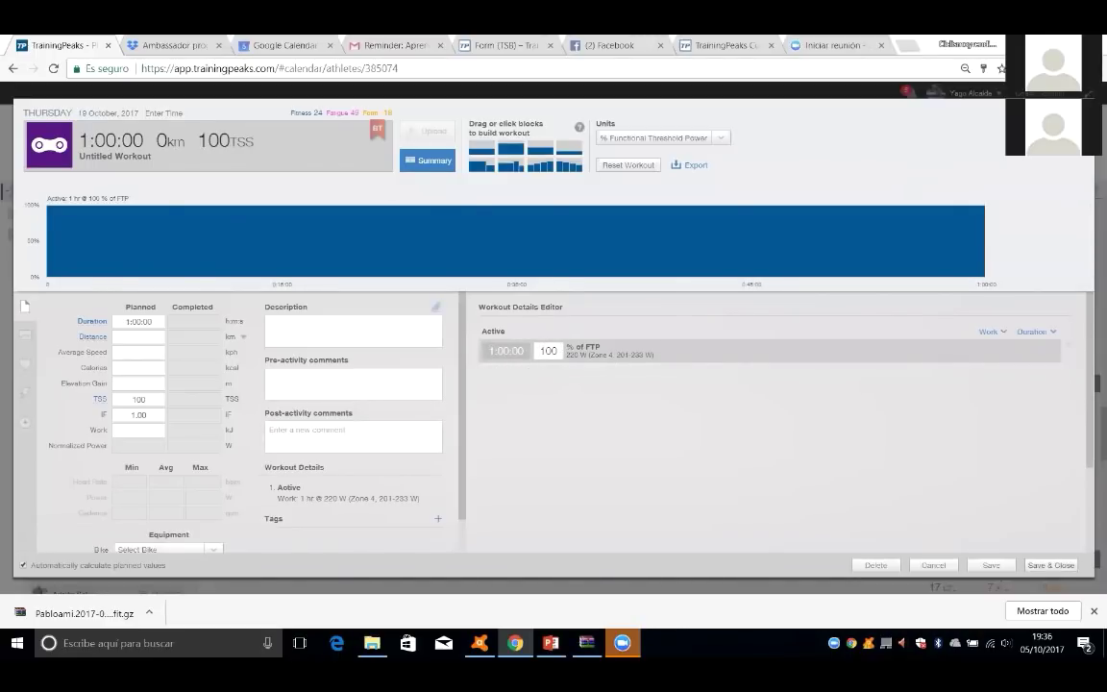
key(Escape)
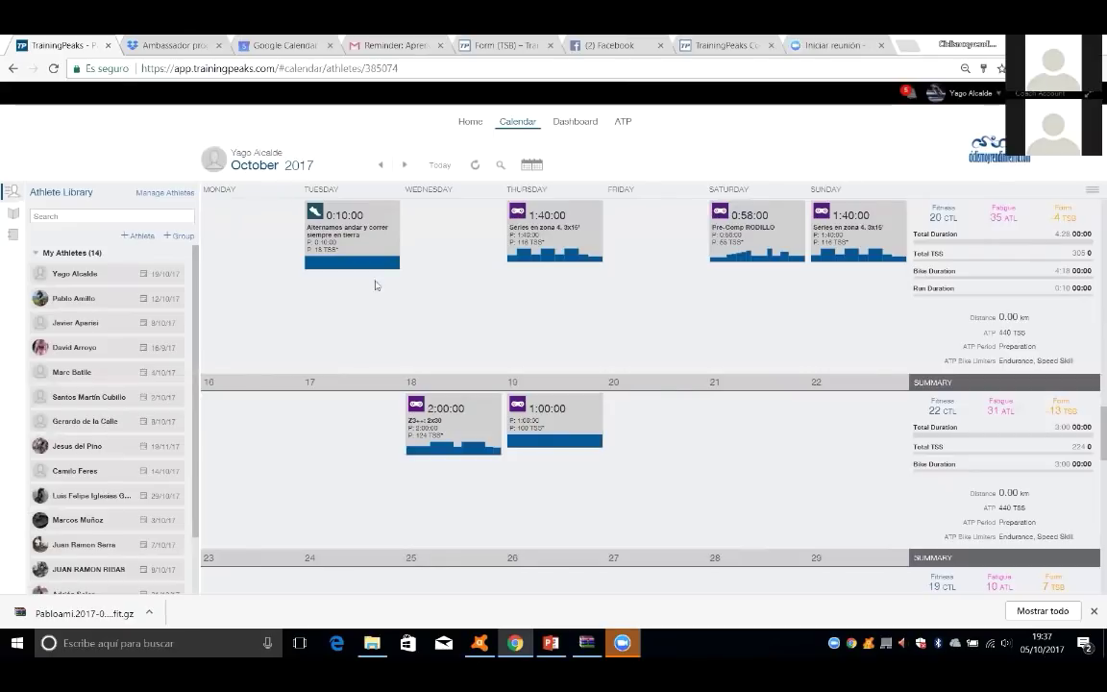
View the dialog for creating a new plan in the Training Plan Library, and close it without naming a plan.
click(13, 236)
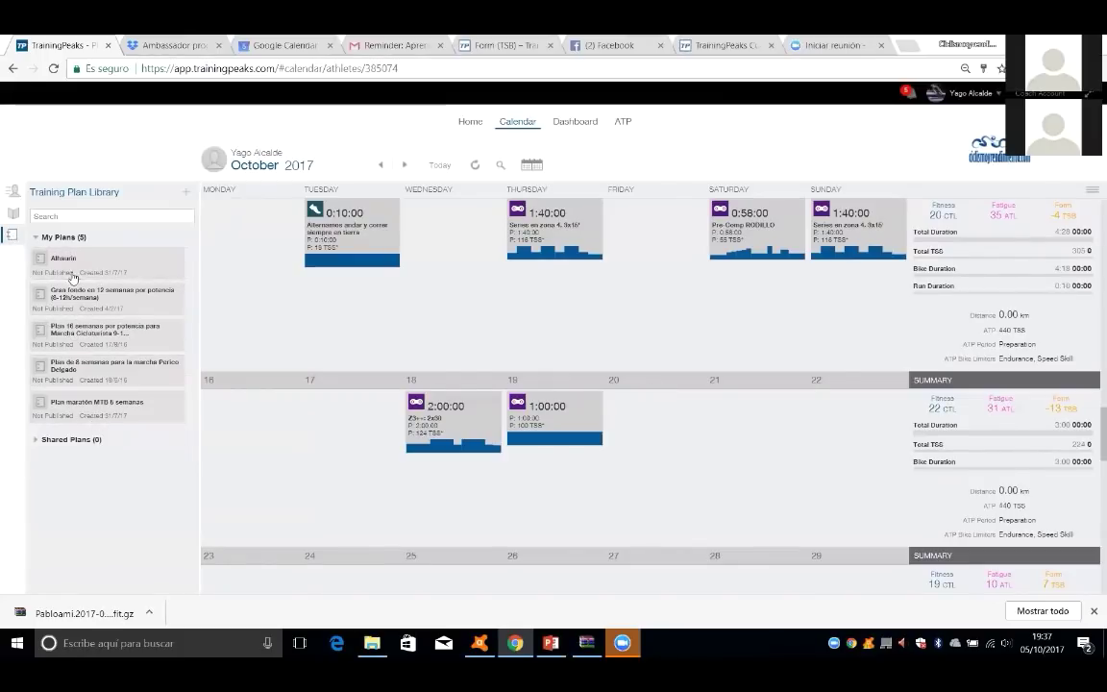
click(186, 191)
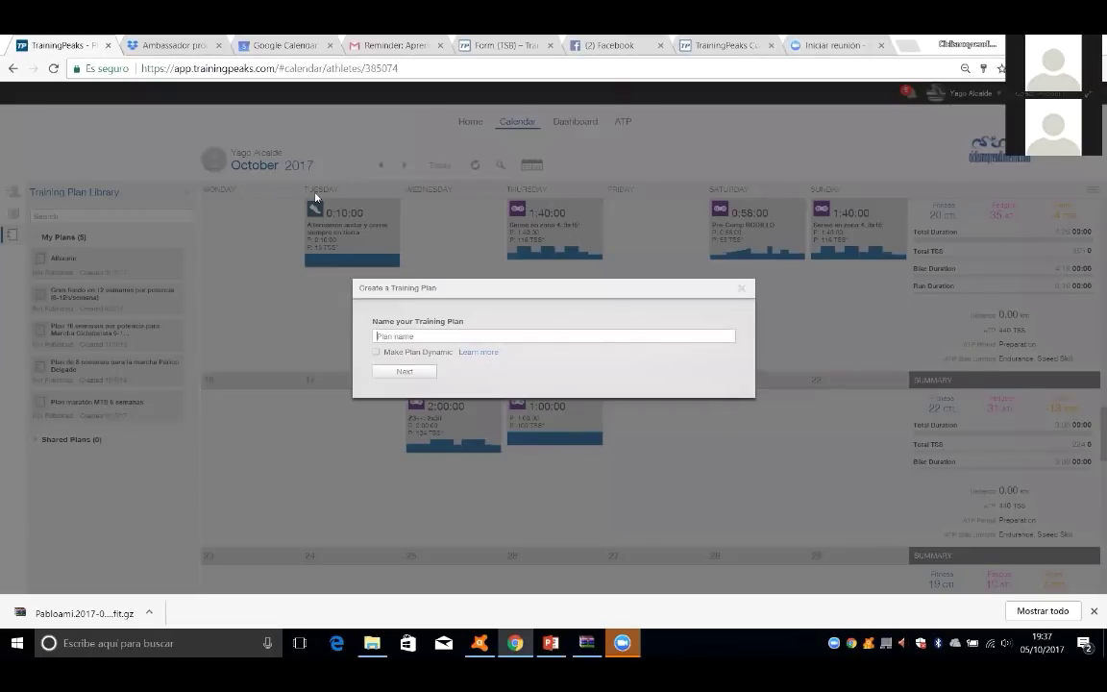
click(404, 374)
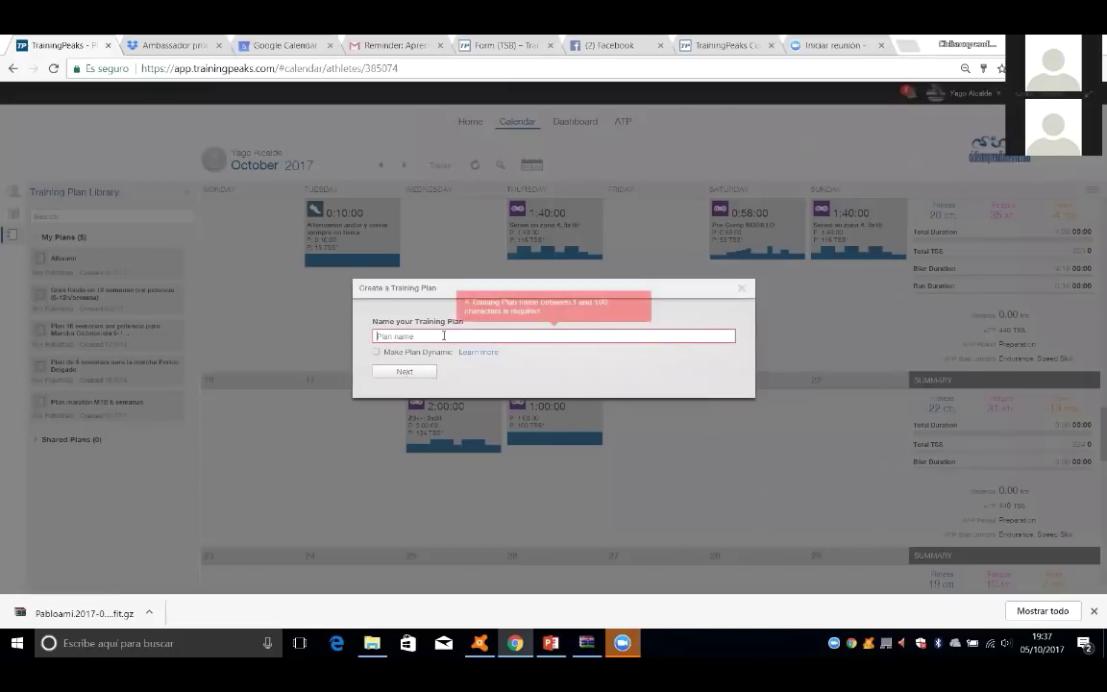
click(746, 288)
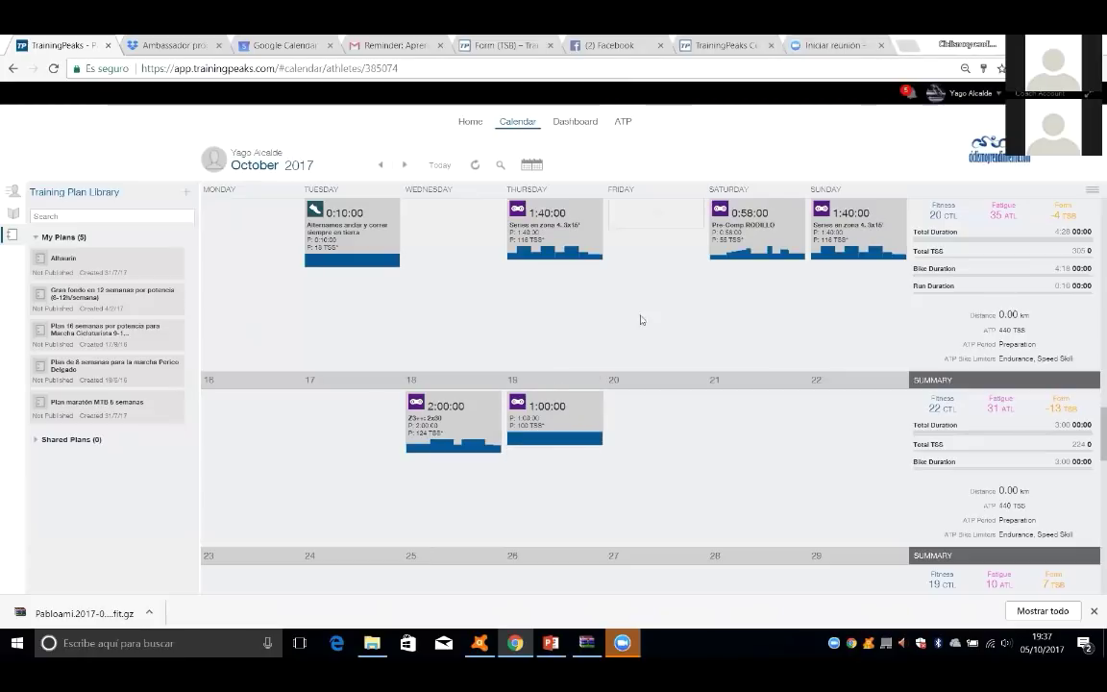
Create a run workout on Friday 20 October measured by Duration and % Threshold Pace, add a 10-minute active block at 110%, and save it.
click(656, 406)
click(390, 286)
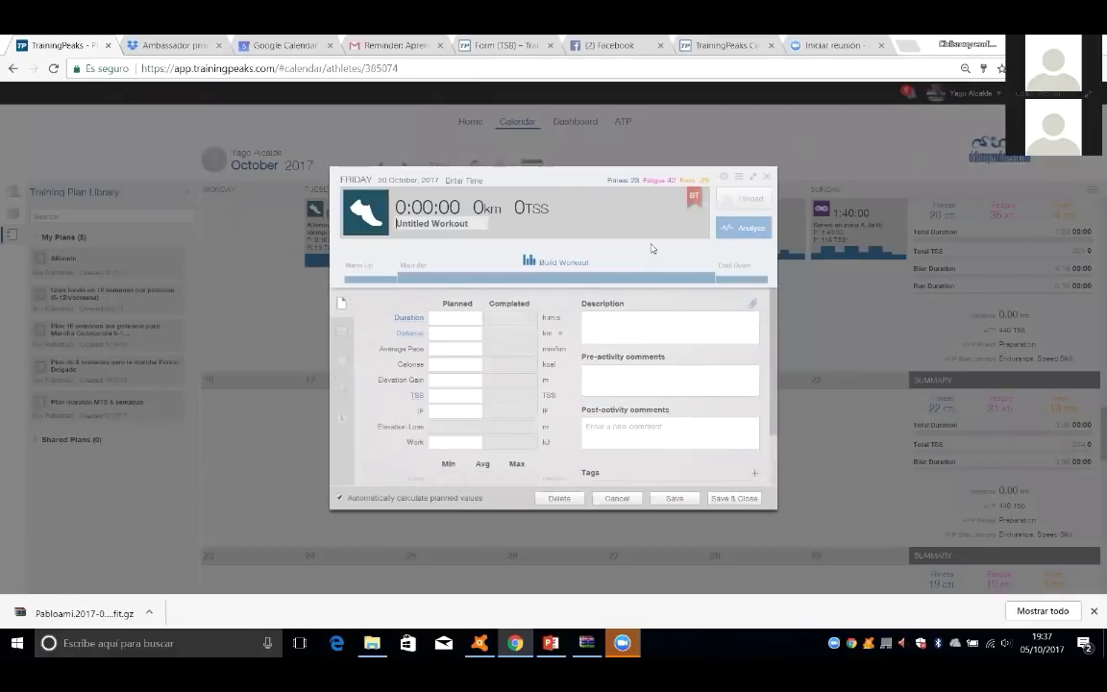
click(563, 262)
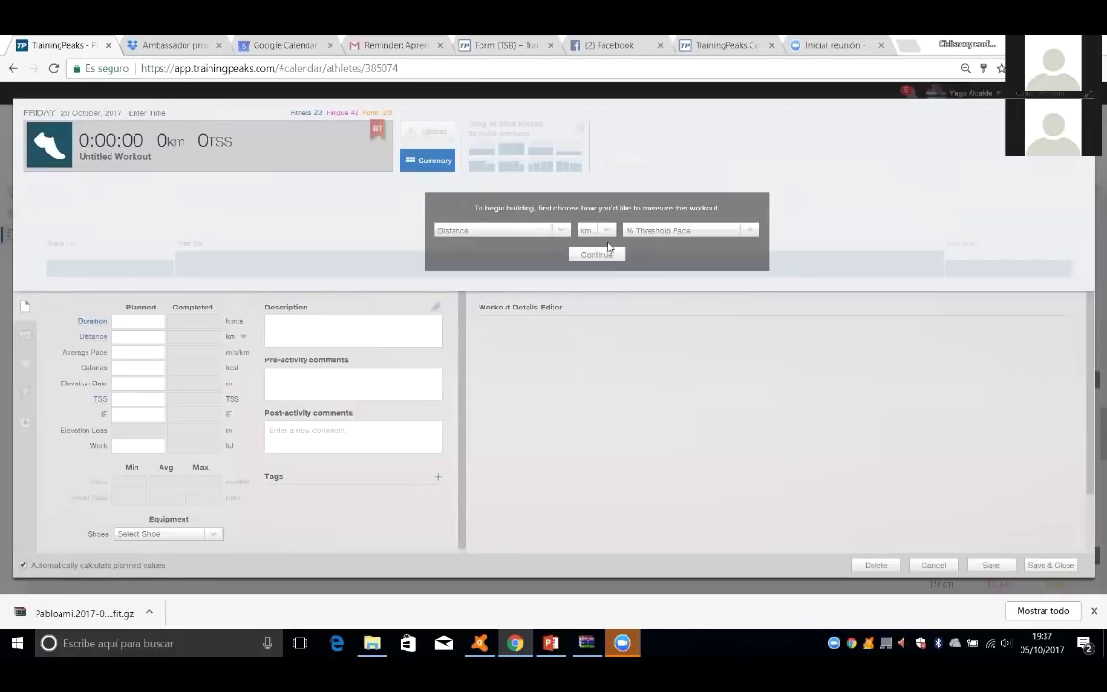
click(560, 229)
click(501, 249)
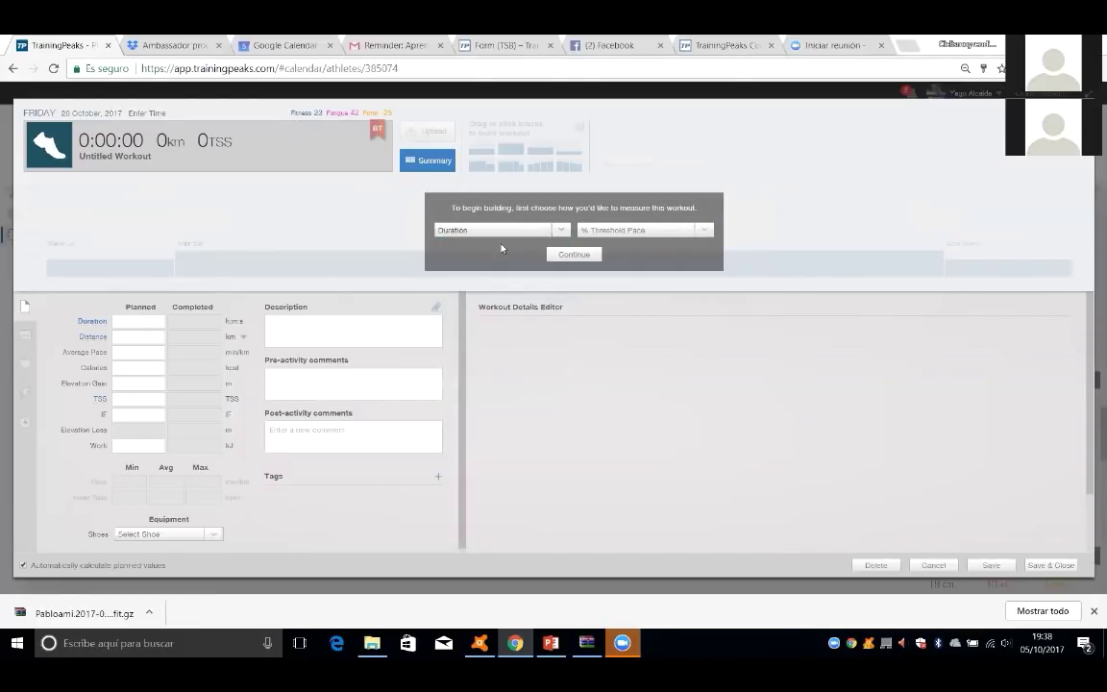
click(574, 253)
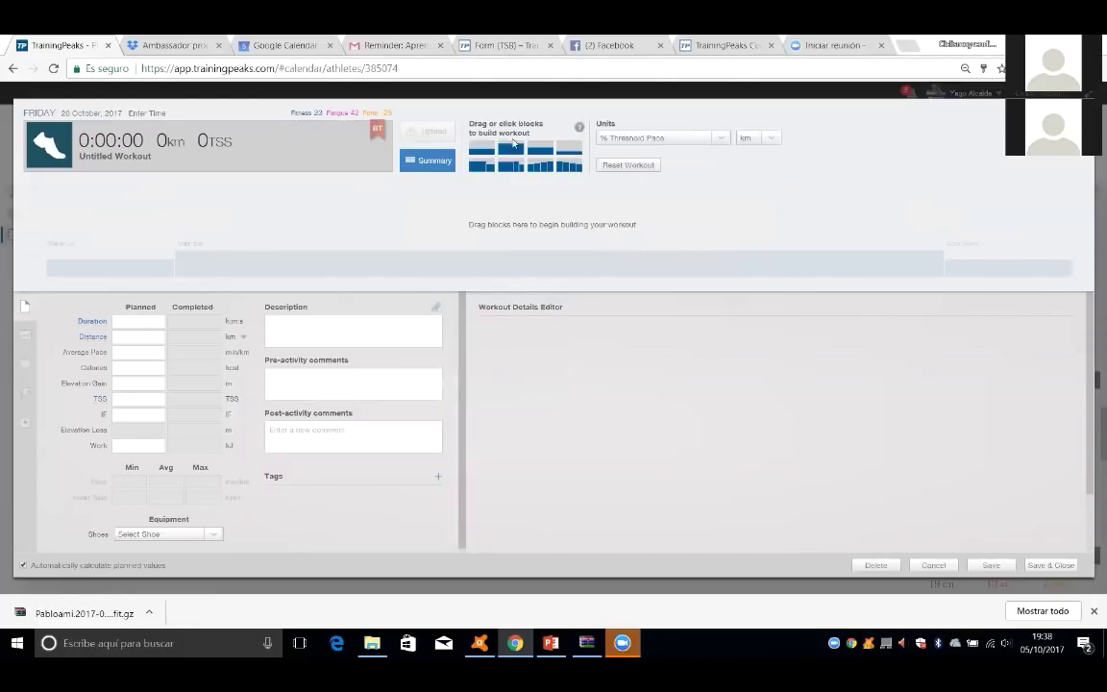
click(481, 148)
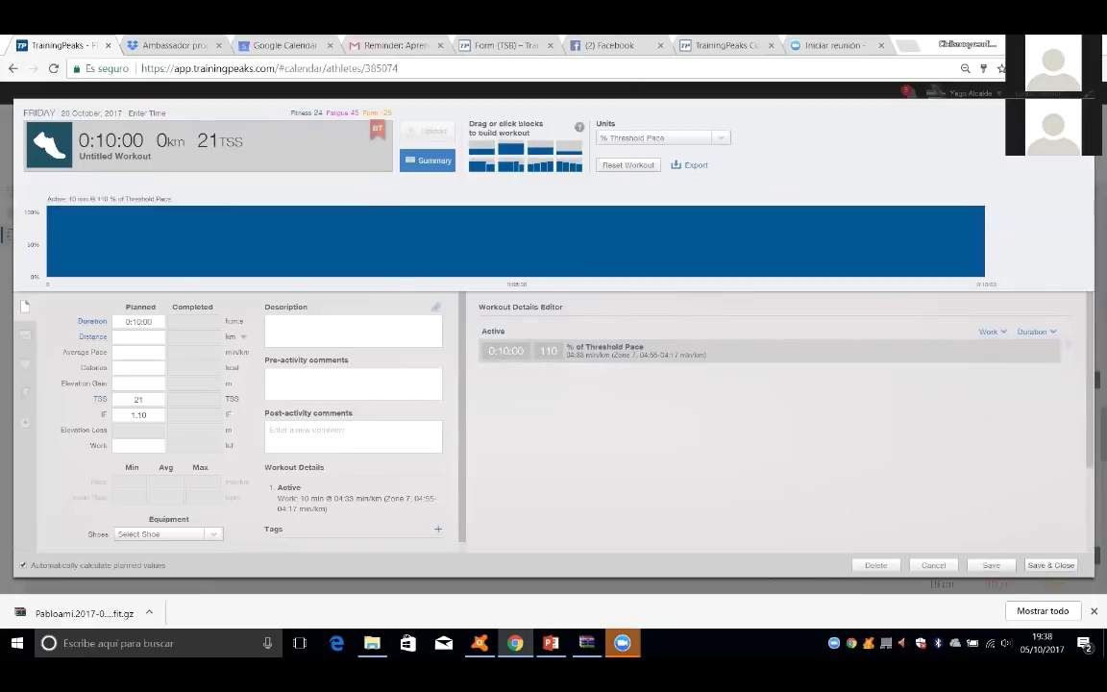
click(1050, 565)
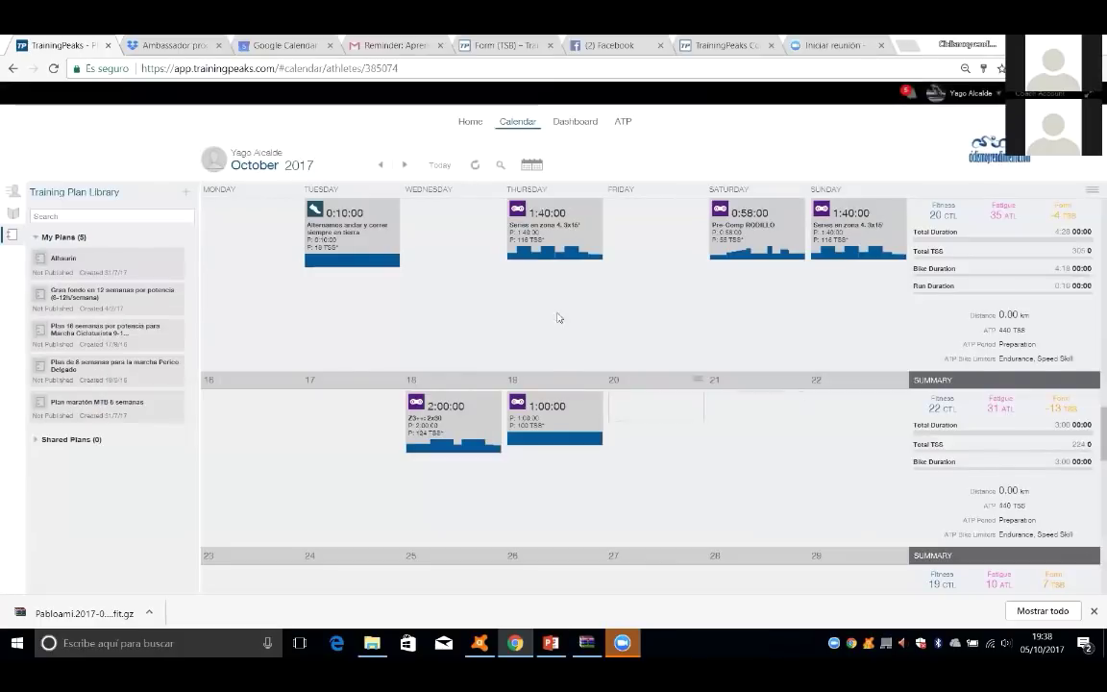
Reopen the run workout of Friday 20 October in the workout builder and delete it.
key(ctrl+v)
click(669, 428)
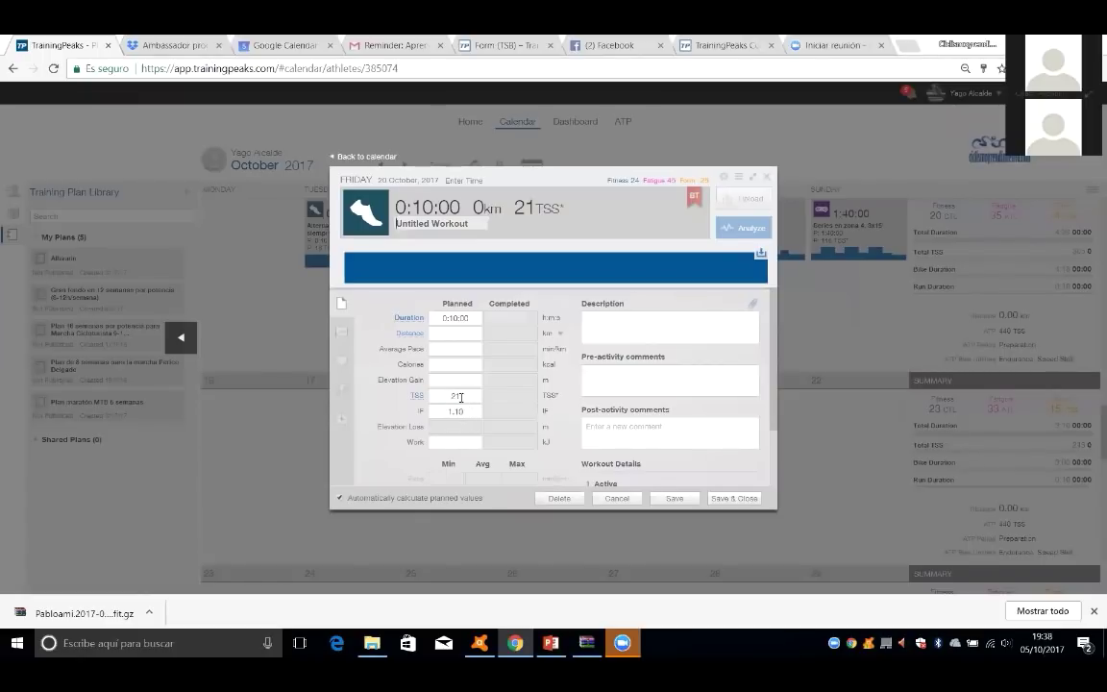
click(626, 266)
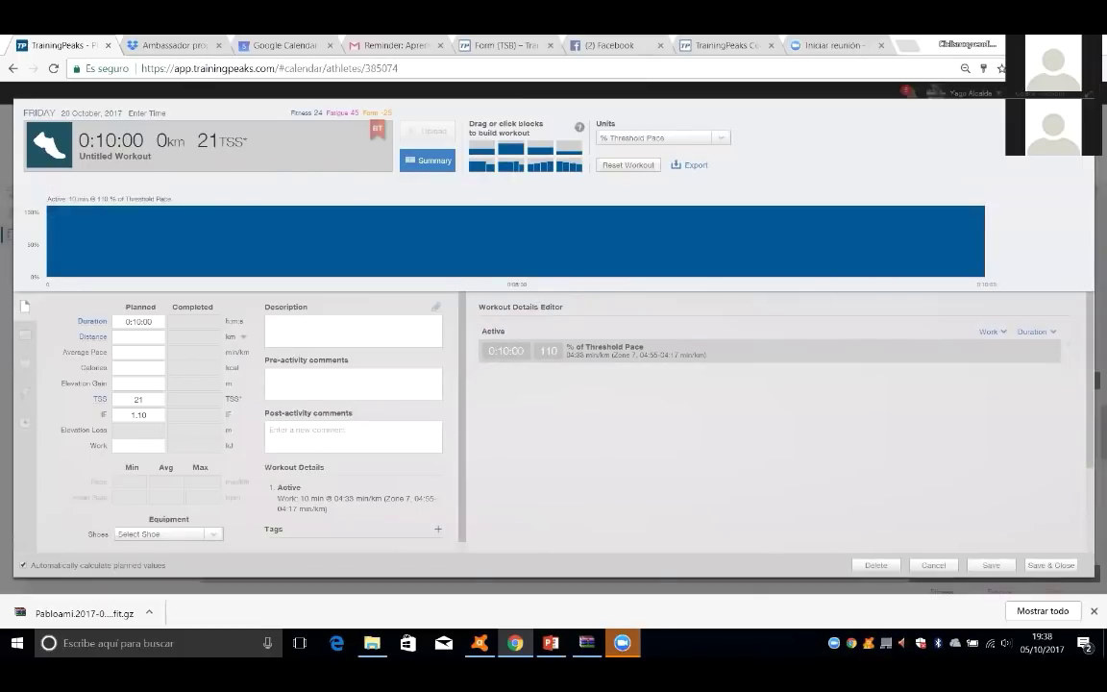
click(875, 565)
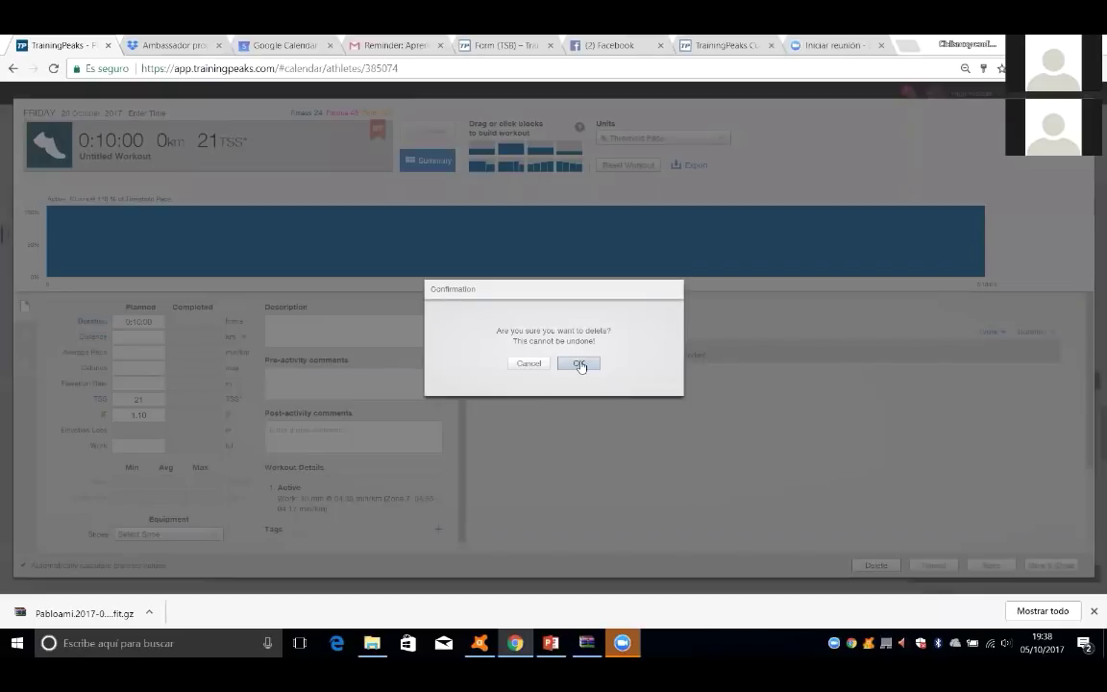
click(580, 363)
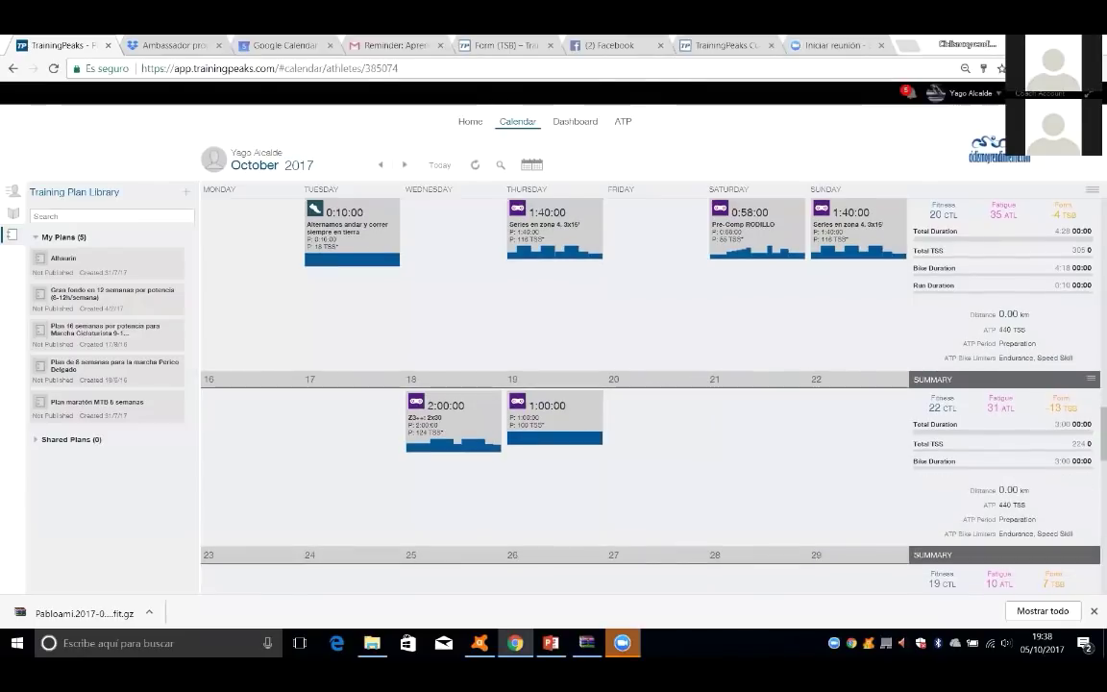
Delete all the workouts planned for the week of 9 to 15 October.
scroll(576, 384, up, 3)
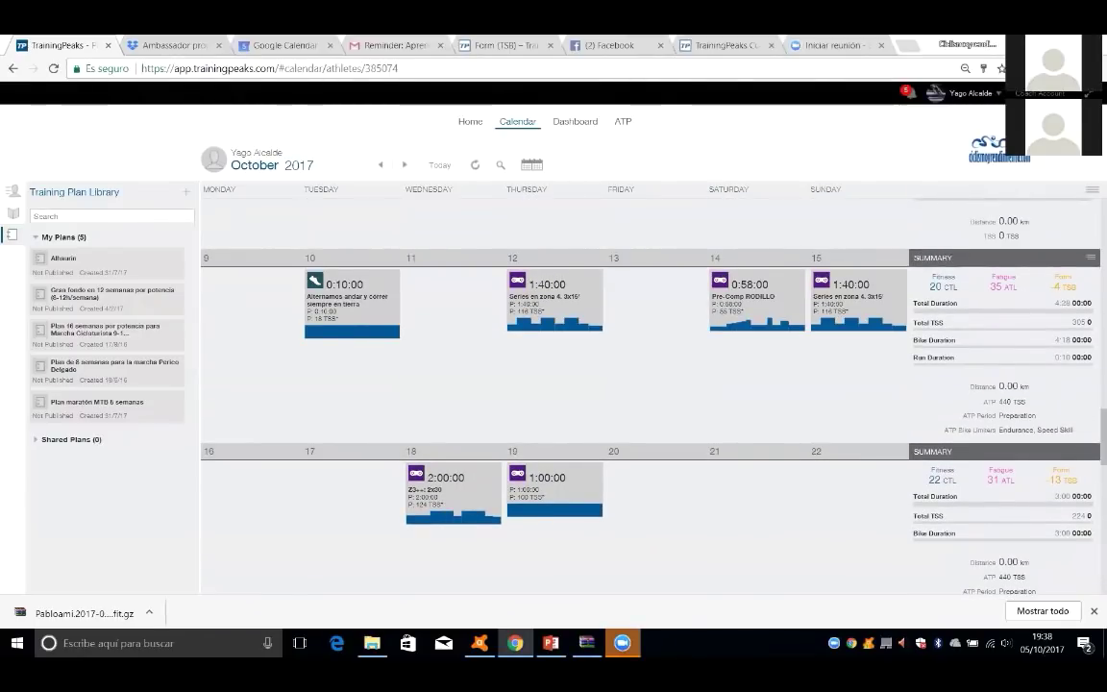
click(1091, 257)
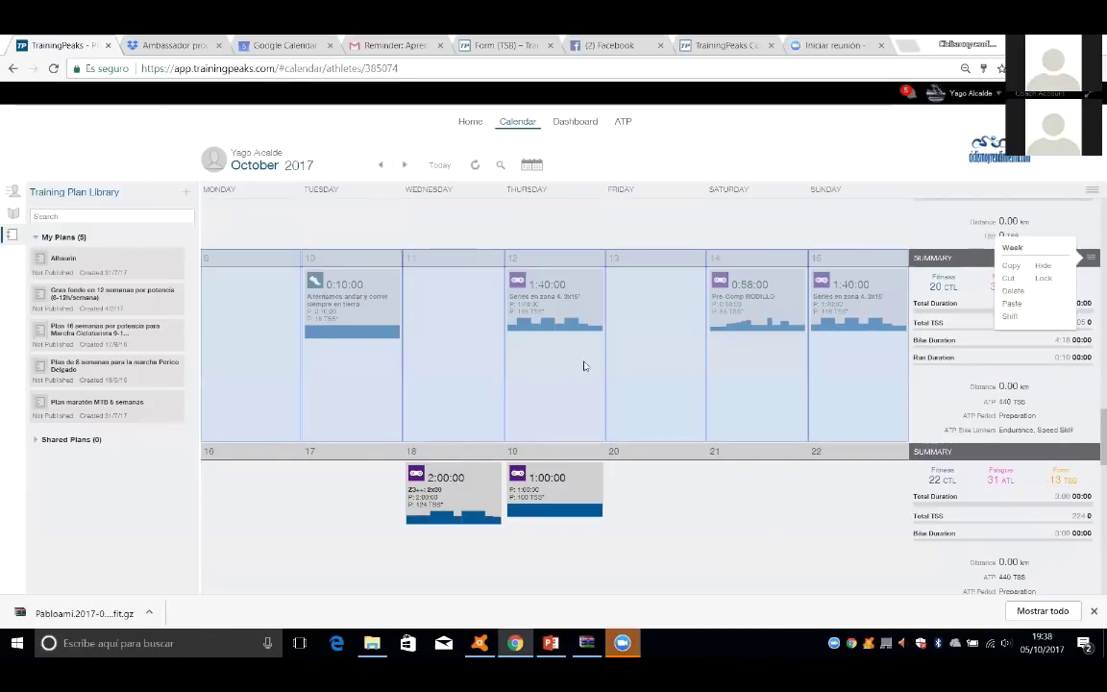
key(Delete)
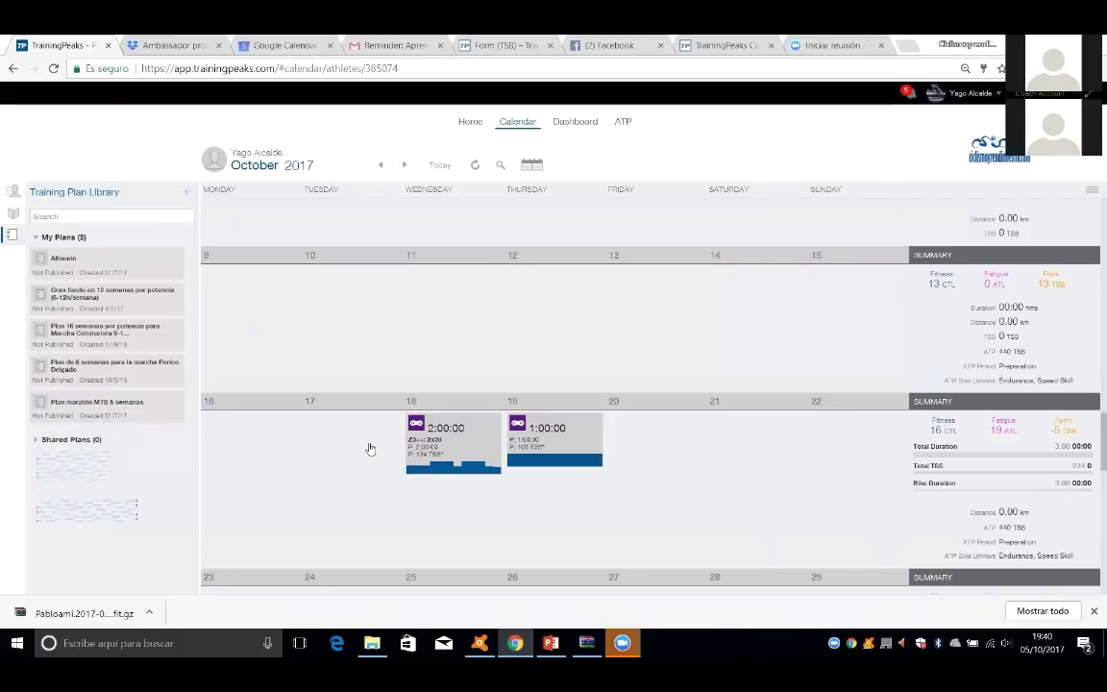
Check the Workout Library and return to the Athlete Library beside the calendar.
click(10, 213)
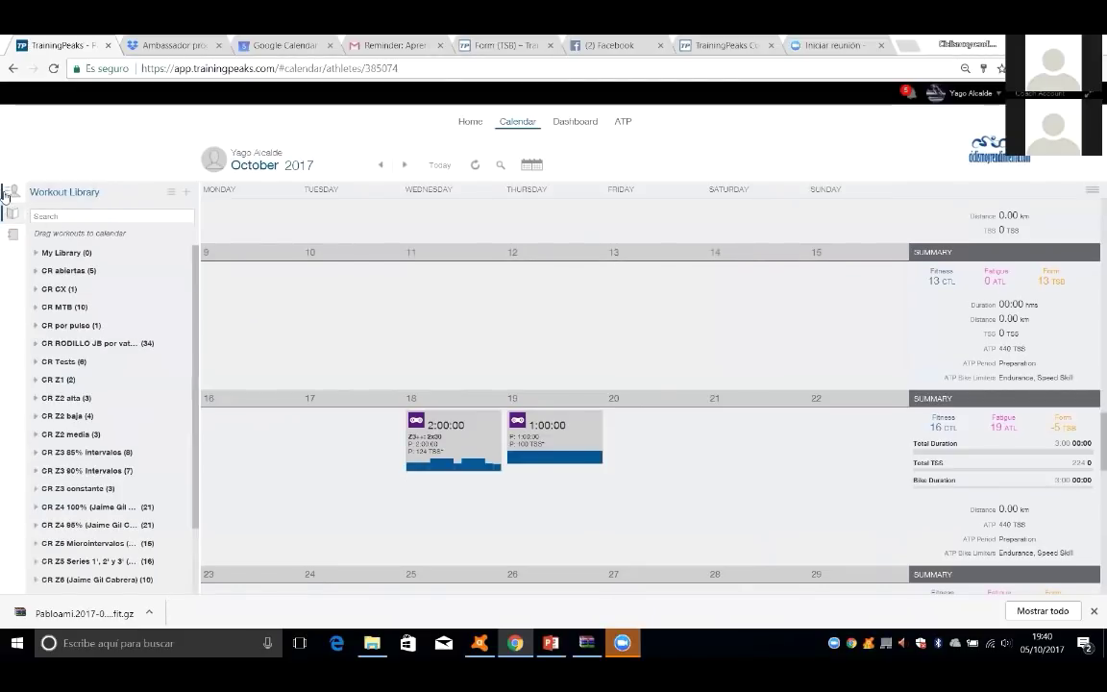
click(11, 191)
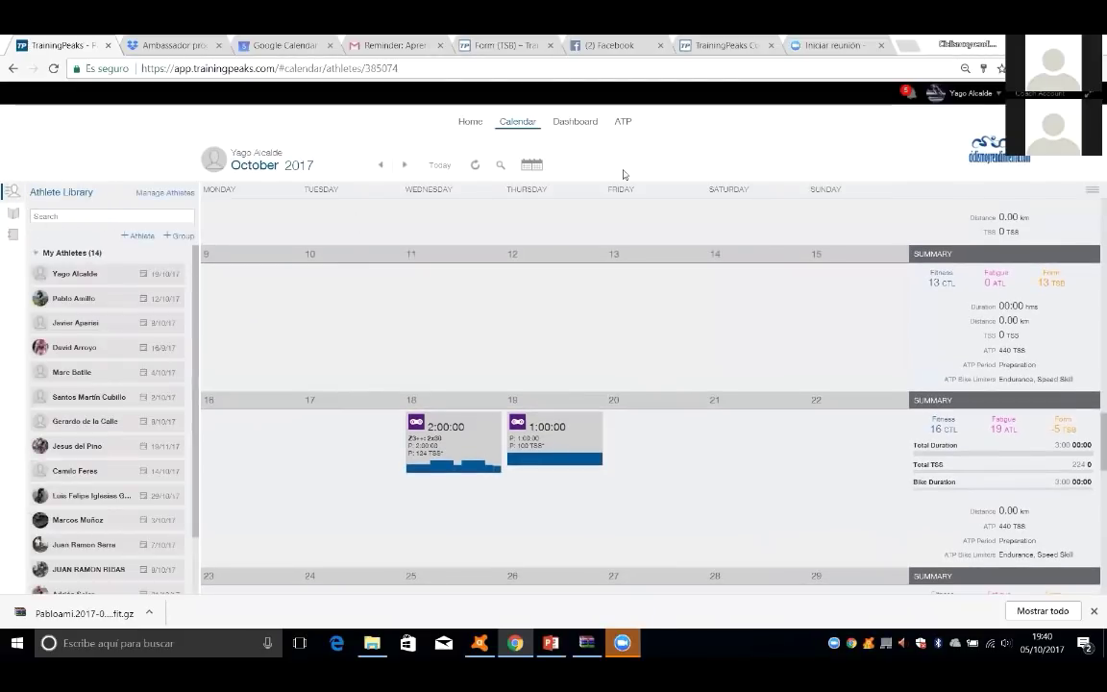
Open the bike workout of Wednesday 18 October, view its Export Workout File formats, and return to the calendar without exporting.
scroll(595, 366, down, 2)
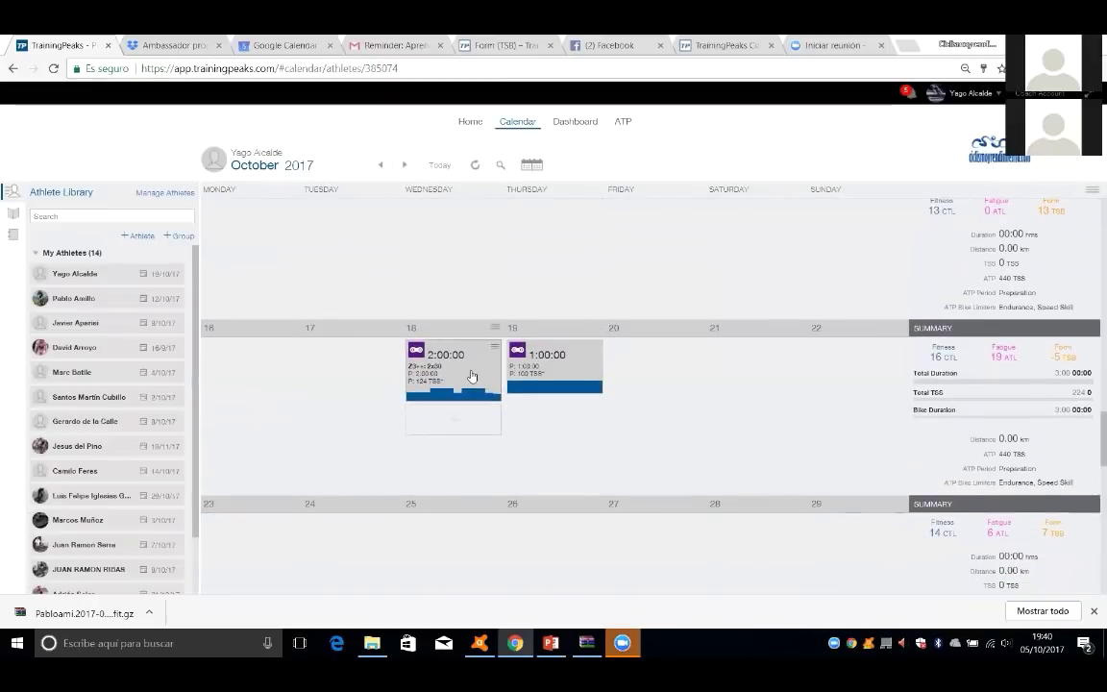
click(430, 332)
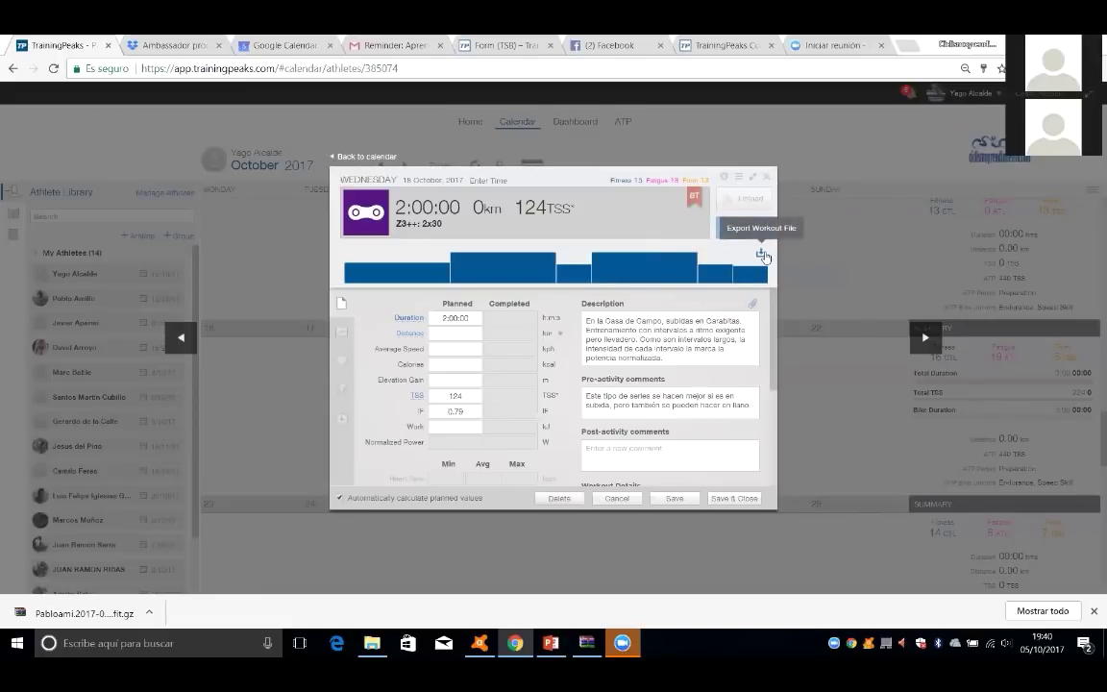
click(762, 254)
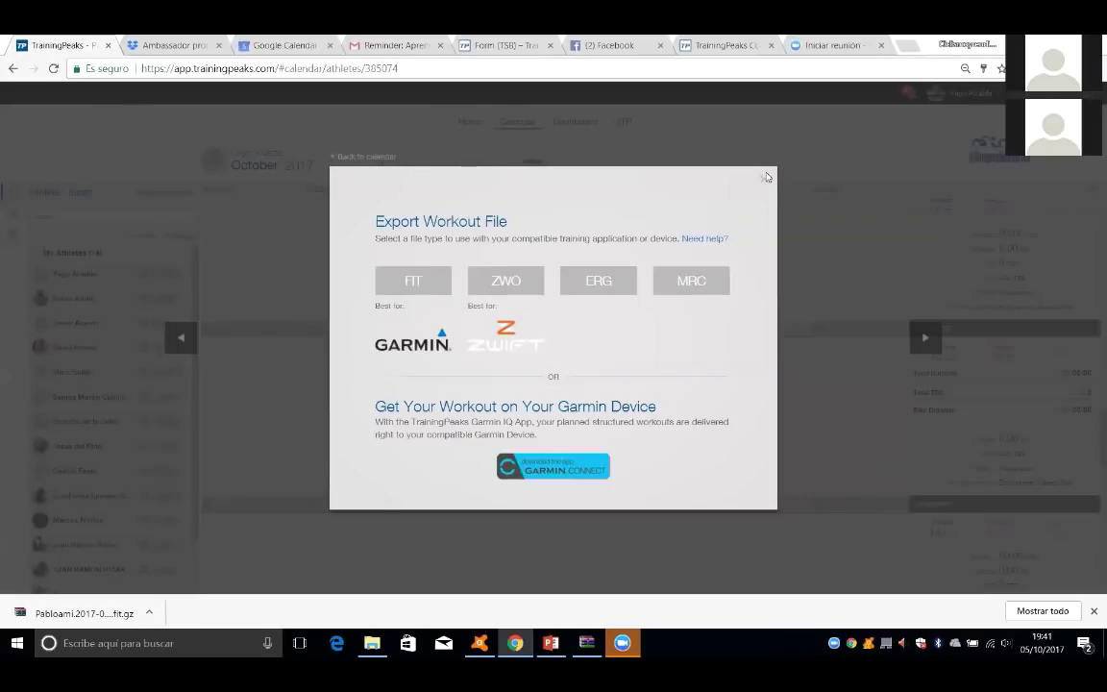
click(786, 105)
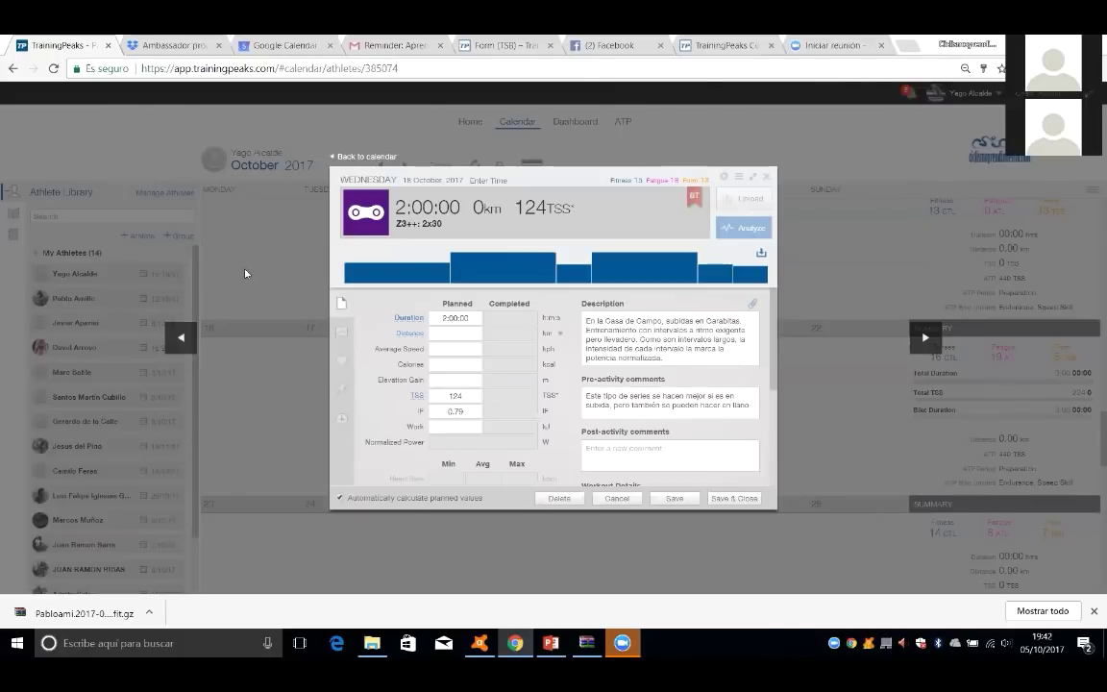
click(327, 188)
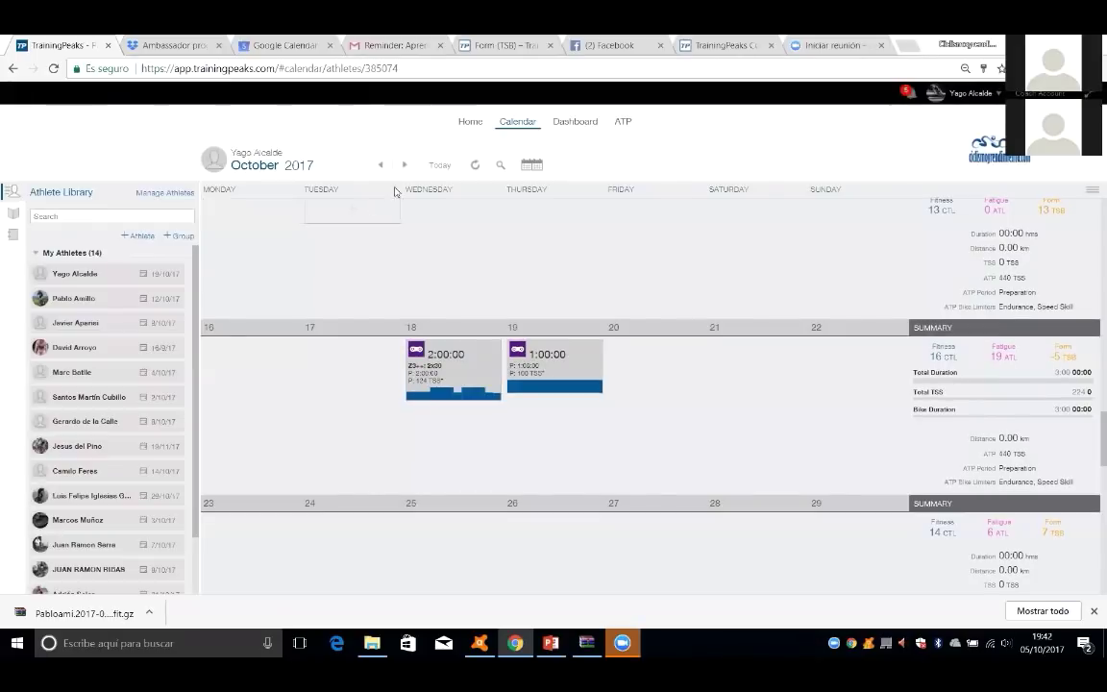
Browse the workouts in the Default Library folder of the Workout Library and preview the description of the structured 100 reps + TT swim session.
click(11, 215)
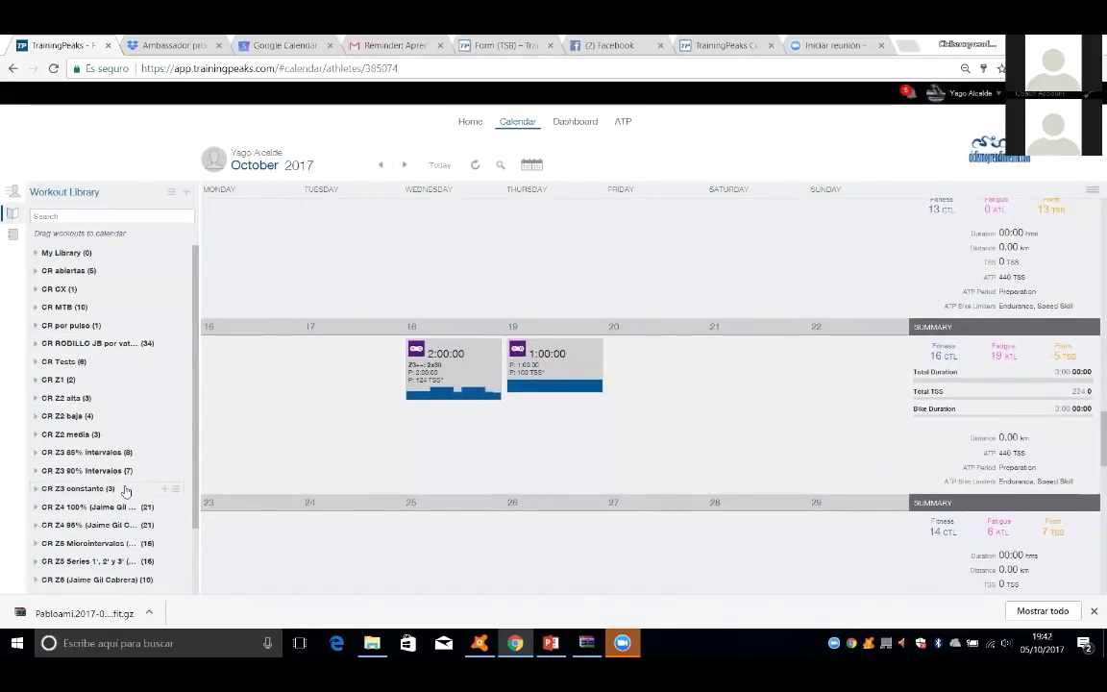
scroll(125, 490, down, 2)
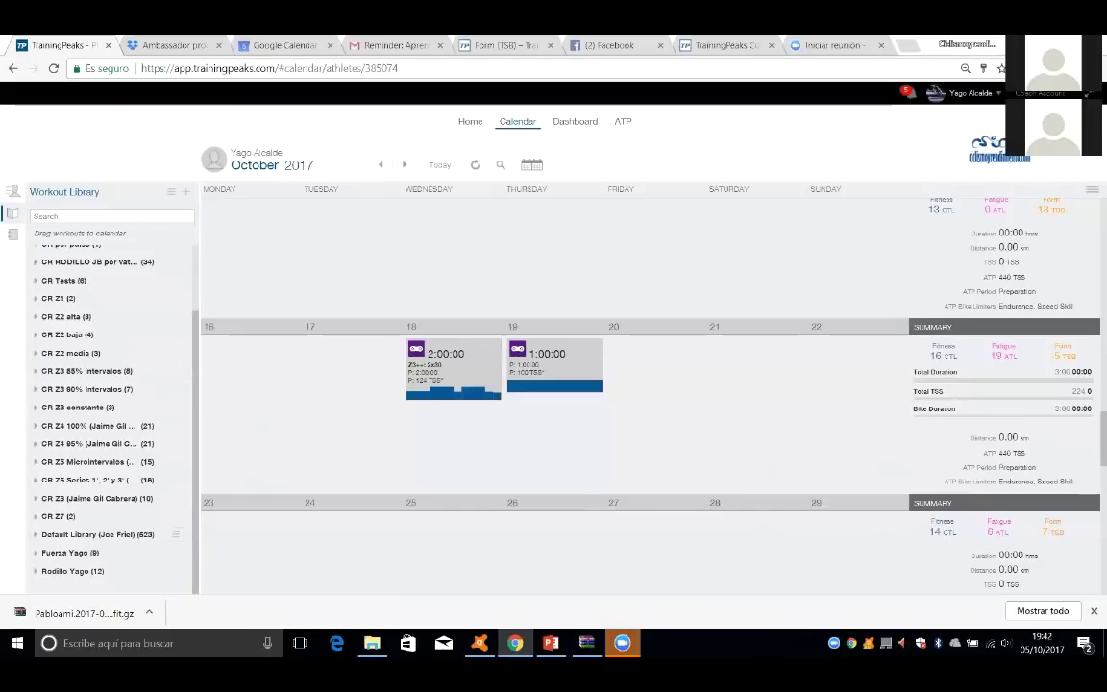
click(96, 535)
scroll(121, 500, down, 8)
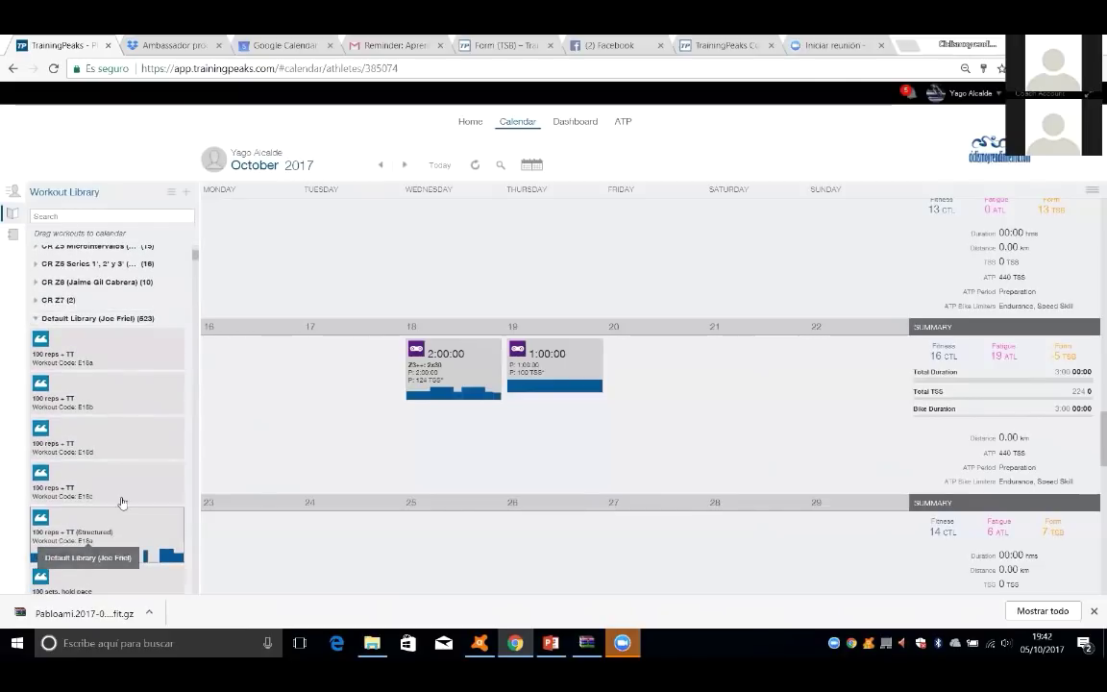
scroll(117, 404, down, 1)
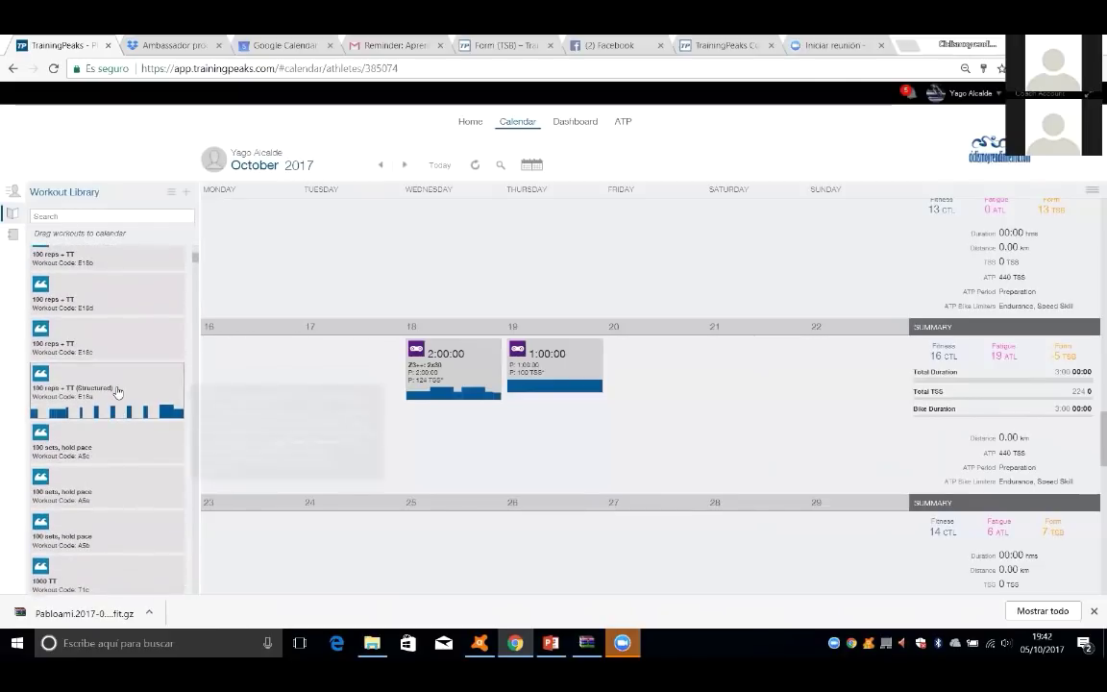
mouse_move(108, 385)
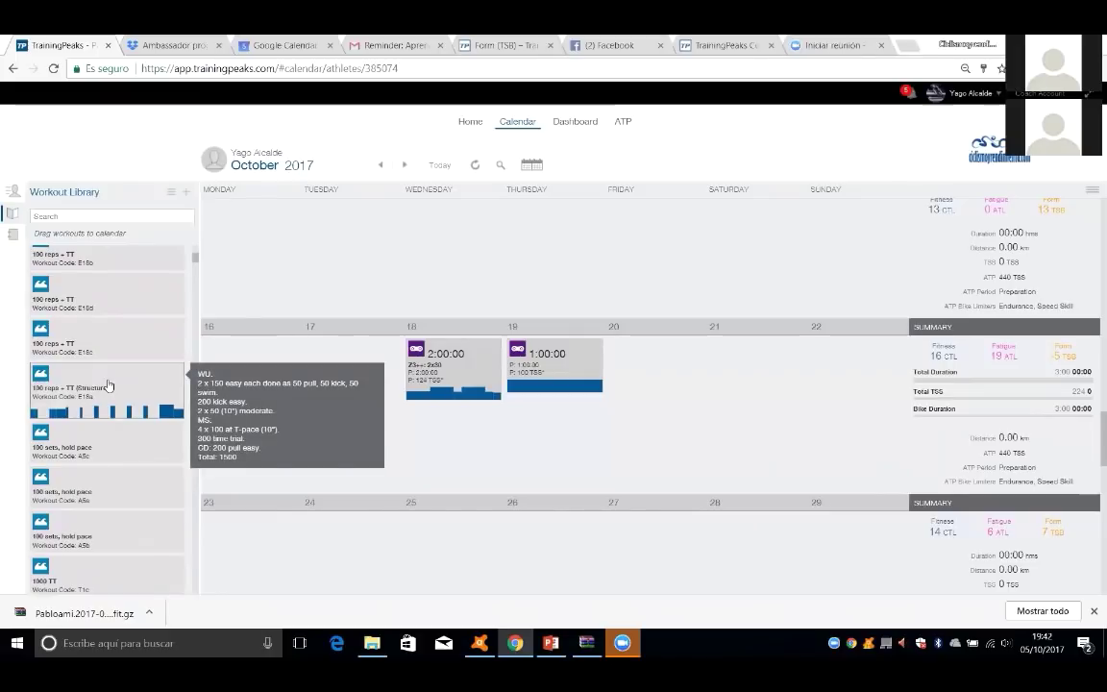
scroll(109, 386, up, 4)
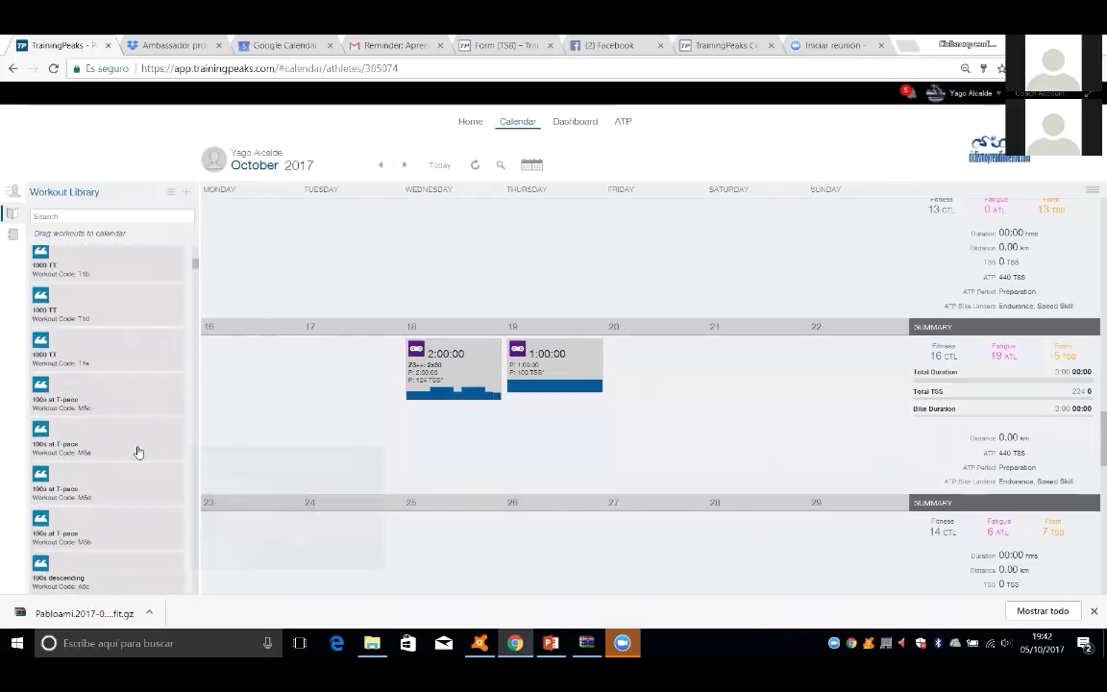
scroll(137, 451, down, 5)
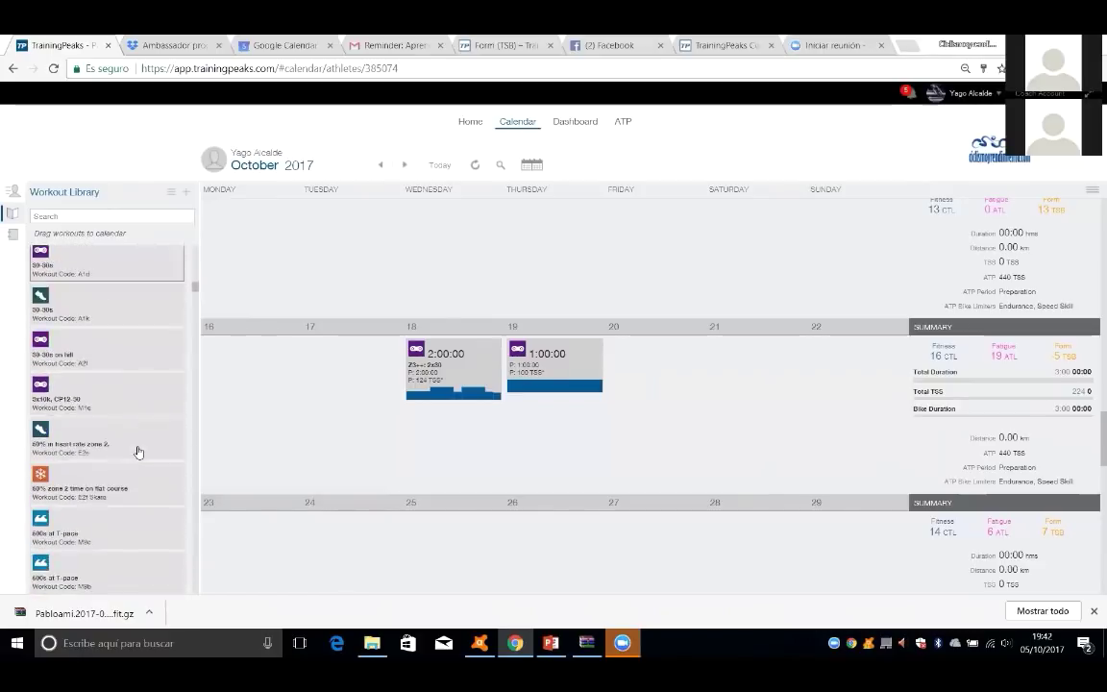
scroll(137, 452, down, 3)
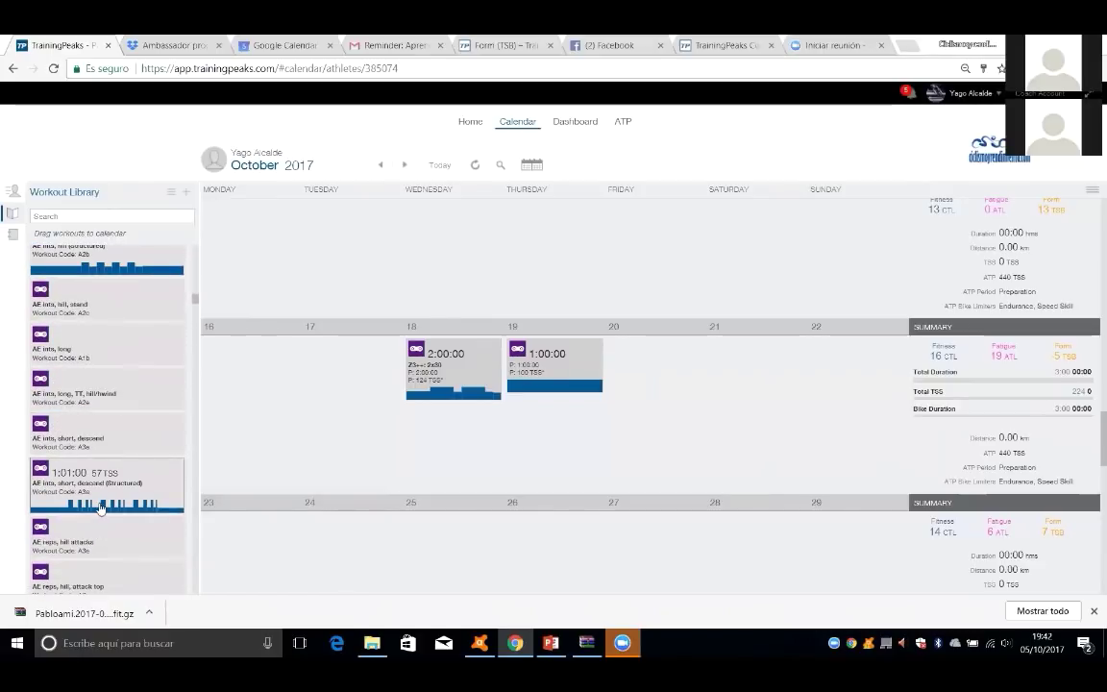
scroll(100, 508, down, 8)
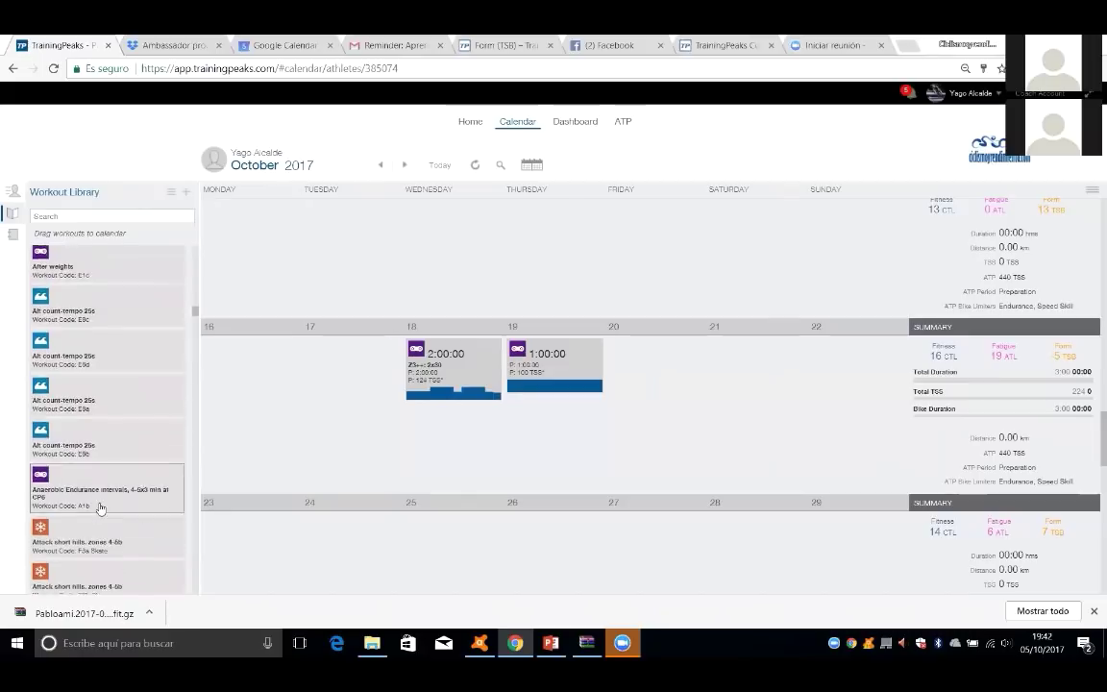
scroll(100, 508, down, 10)
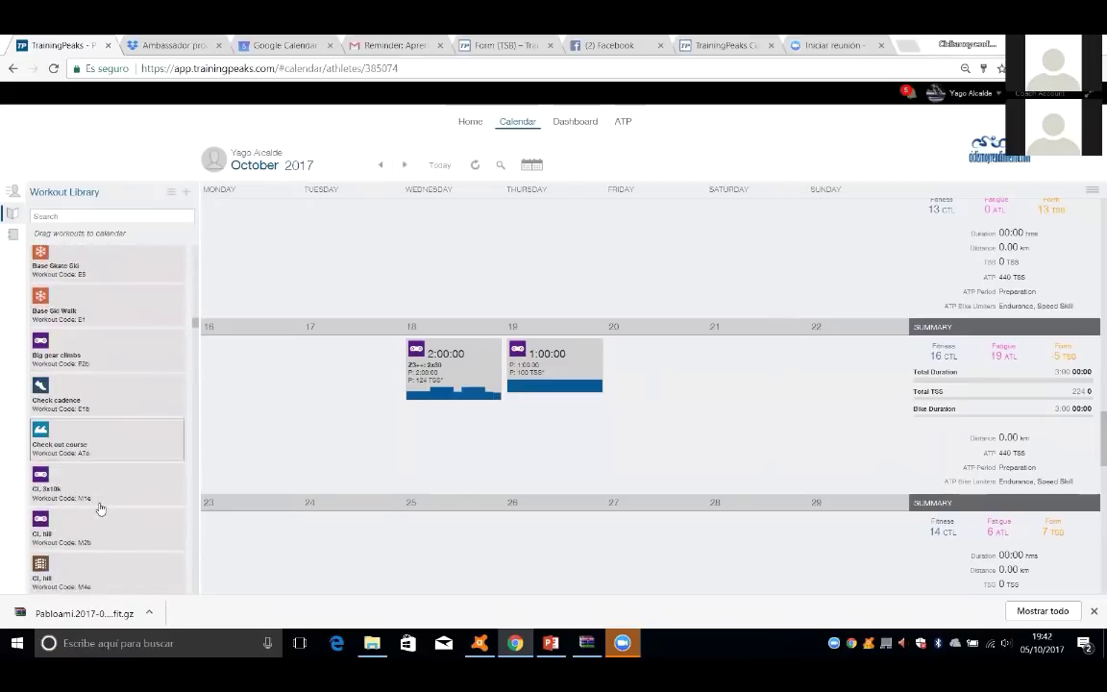
scroll(100, 508, down, 7)
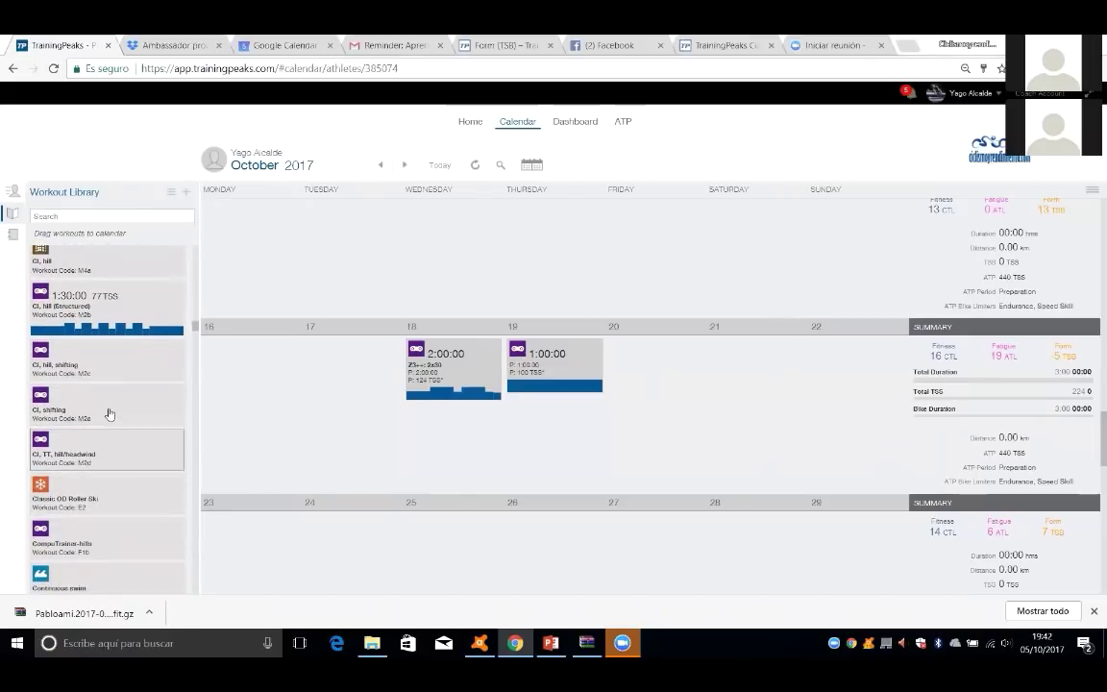
scroll(106, 475, down, 10)
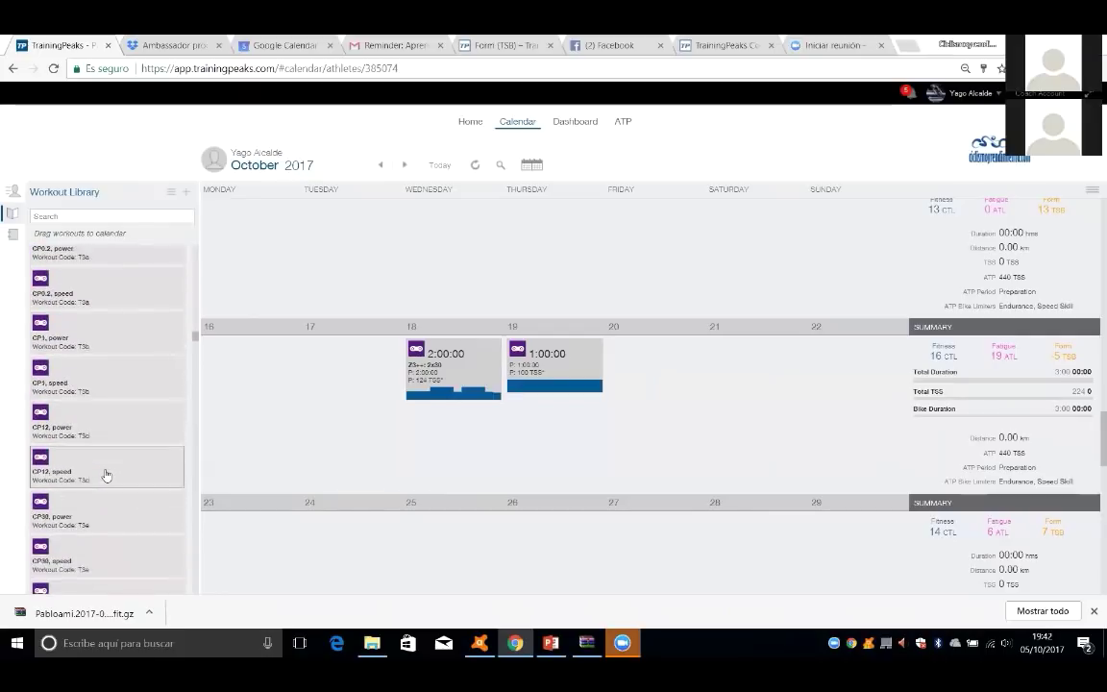
scroll(106, 474, down, 10)
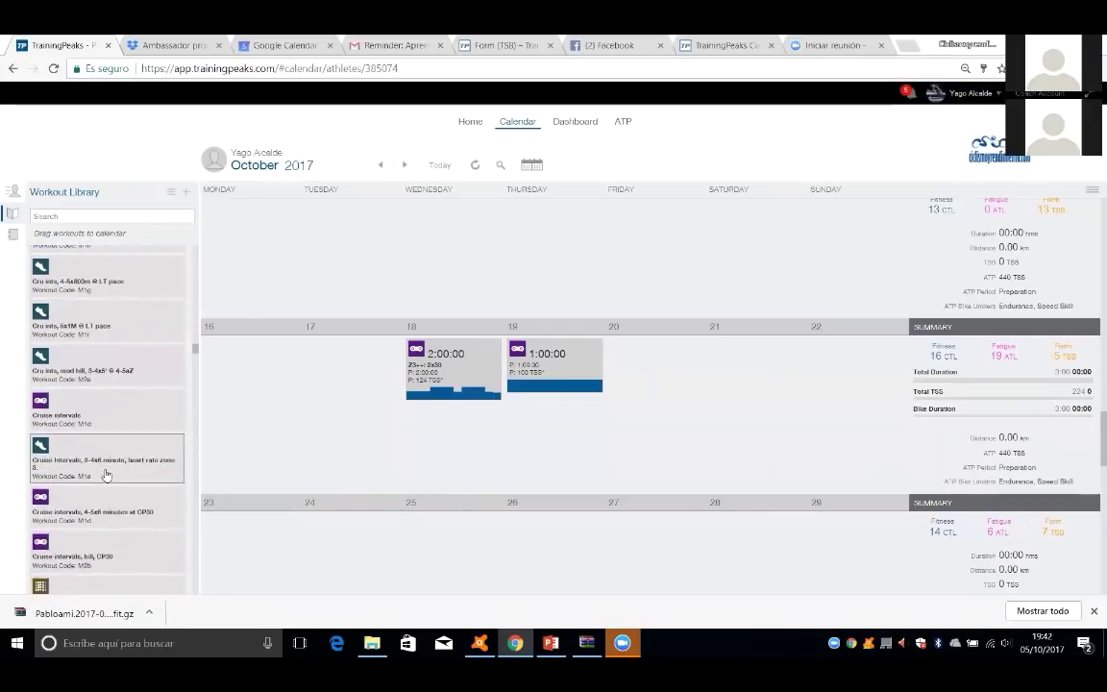
scroll(106, 474, down, 5)
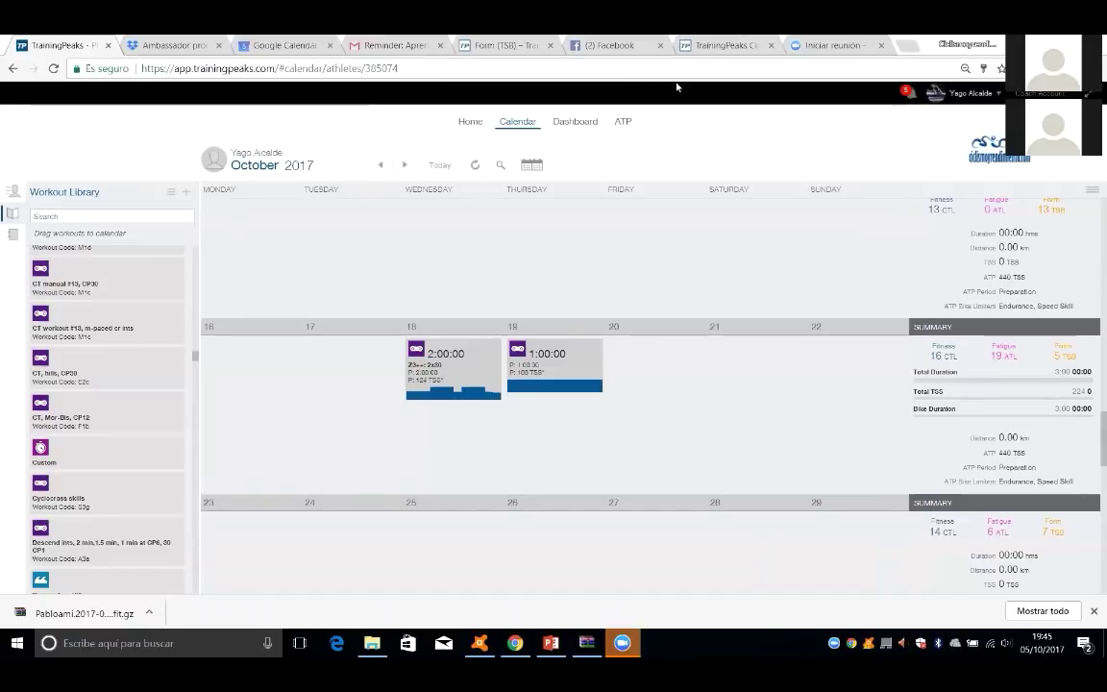
Reload the Workout Library, expand the CR Tests folder, and show the workout types available for adding a new workout to it.
click(13, 217)
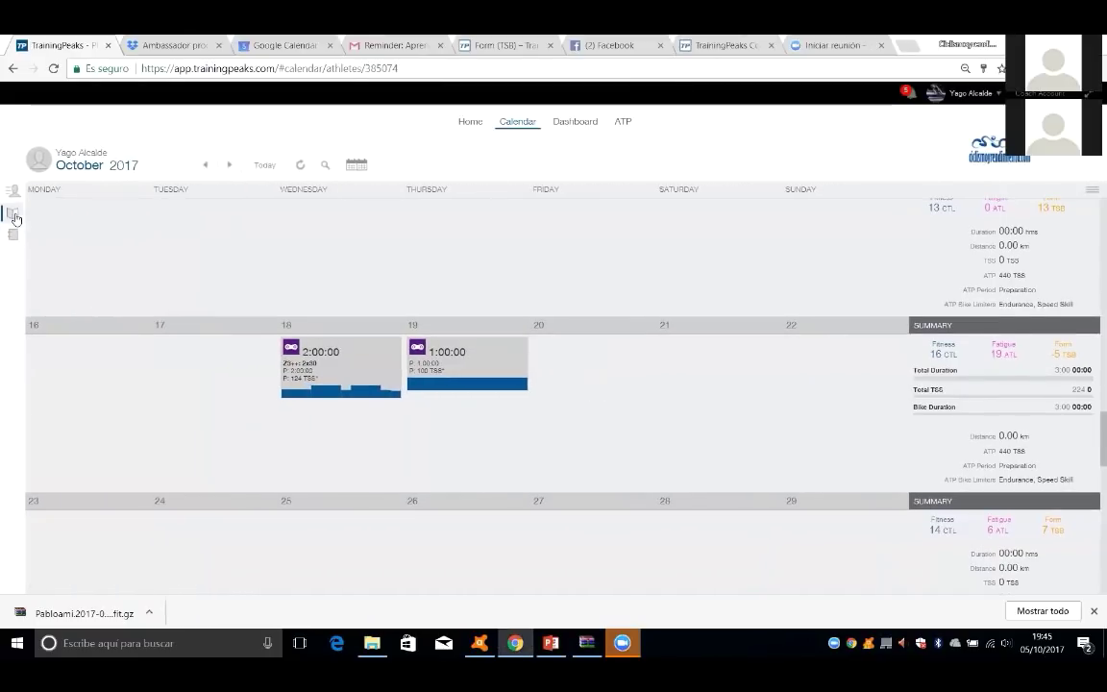
click(13, 217)
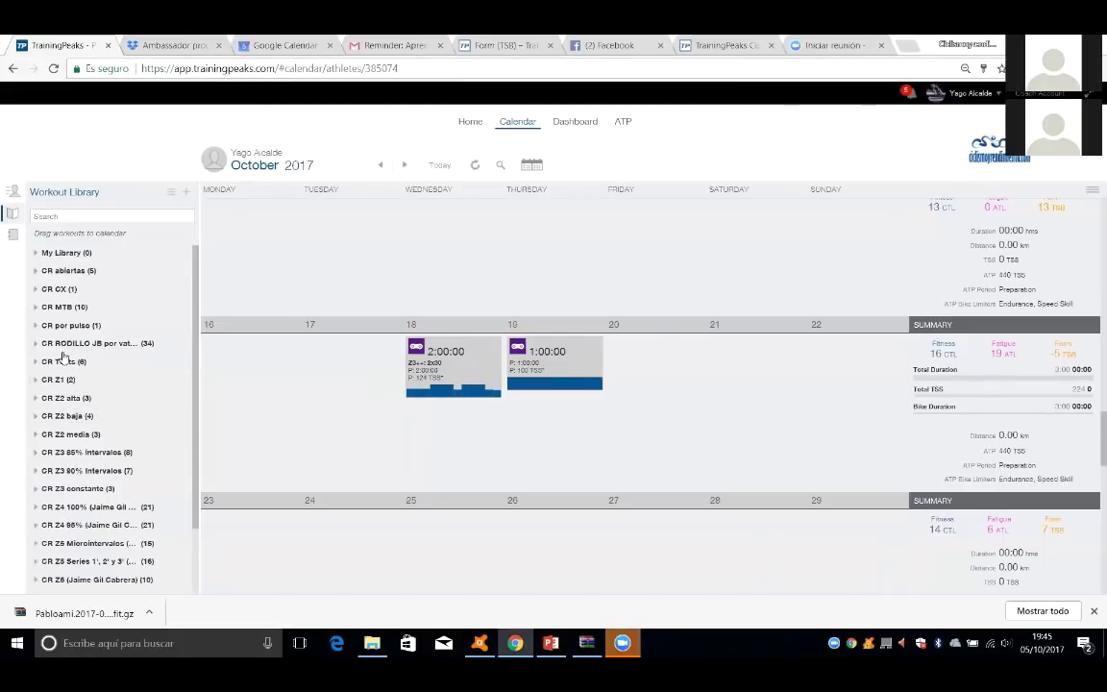
click(63, 359)
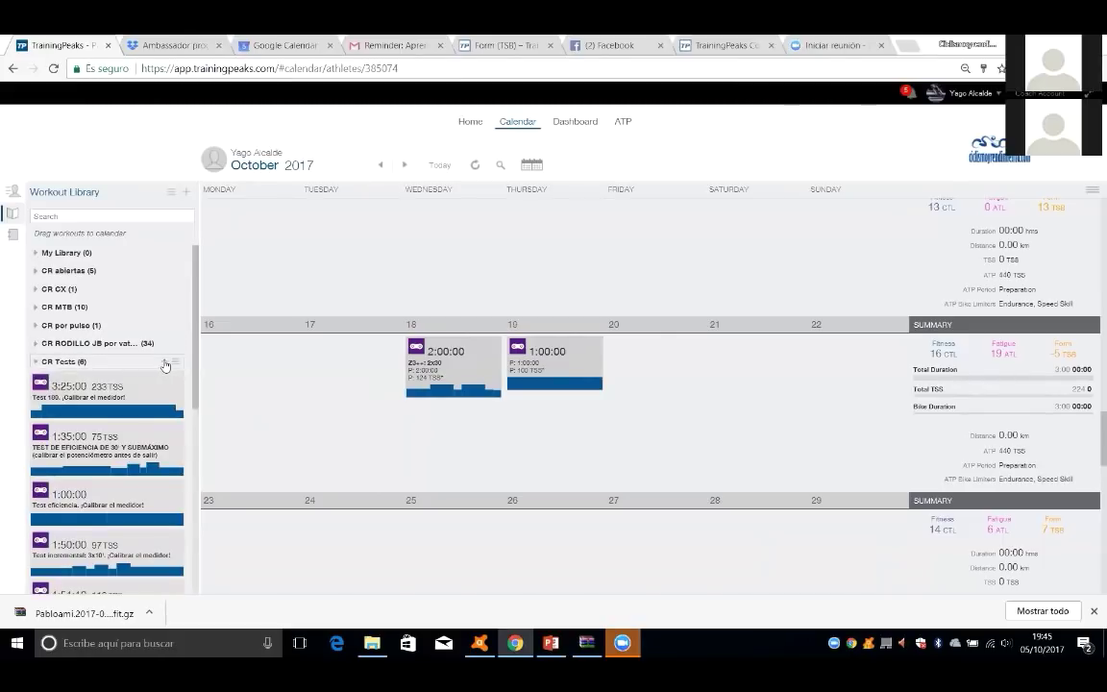
click(164, 363)
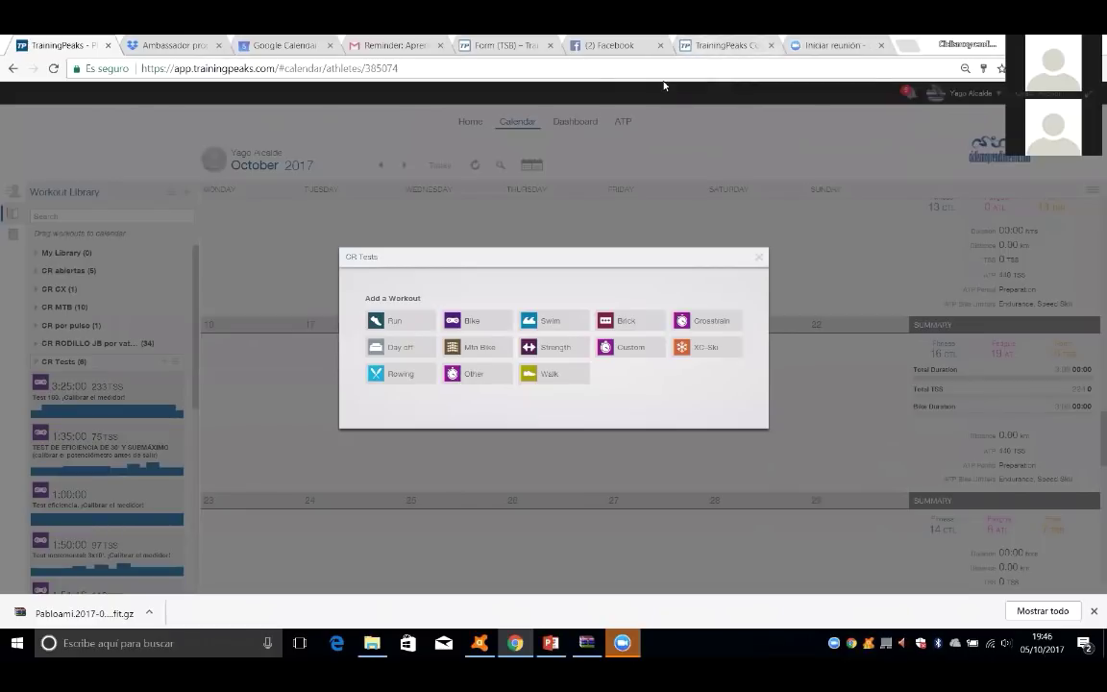
Switch to the TrainingPeaks Coach Edition Accounts help article and read through both account types, the pricing table and the volume discounts.
click(711, 45)
scroll(600, 388, down, 1)
scroll(600, 388, down, 1)
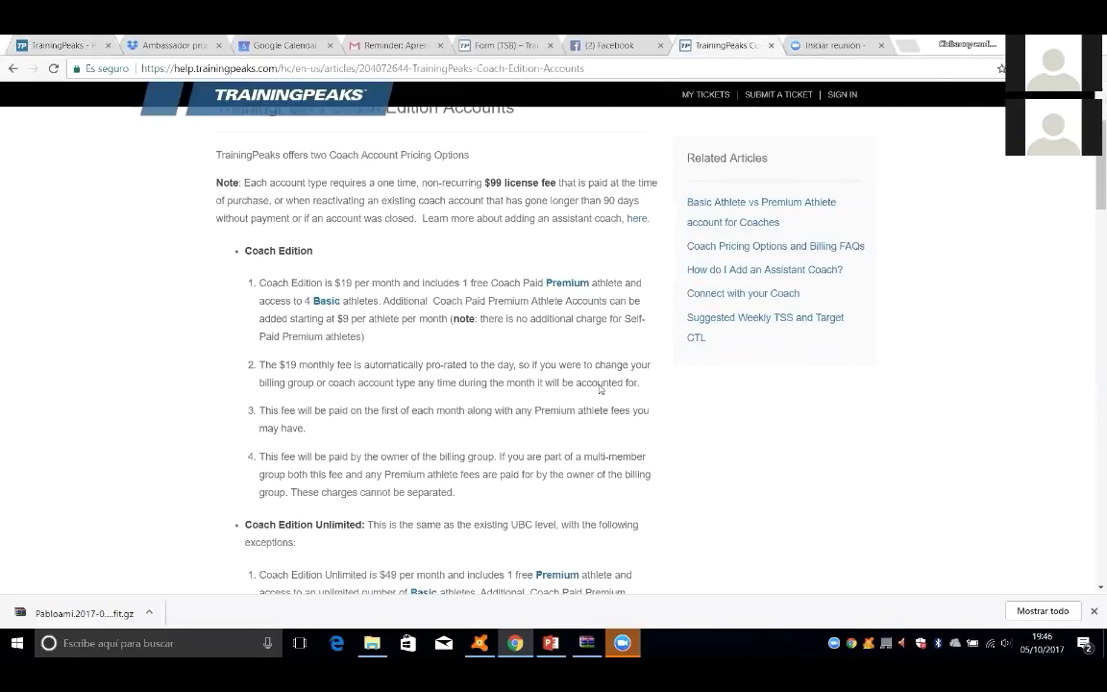
scroll(600, 388, down, 2)
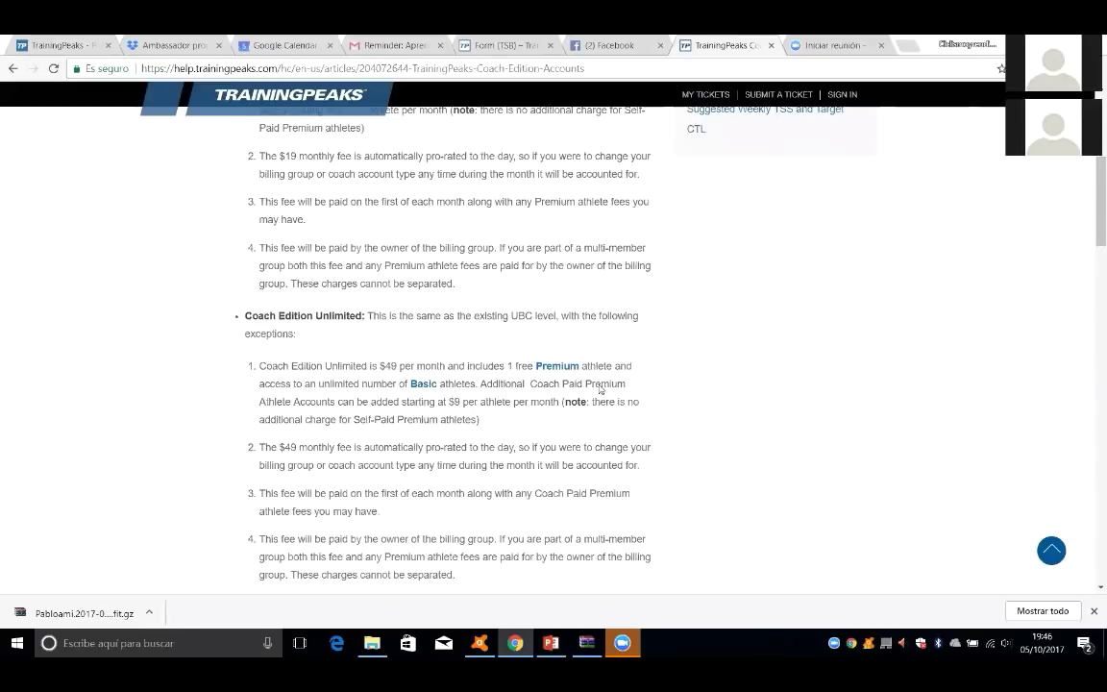
scroll(600, 388, down, 1)
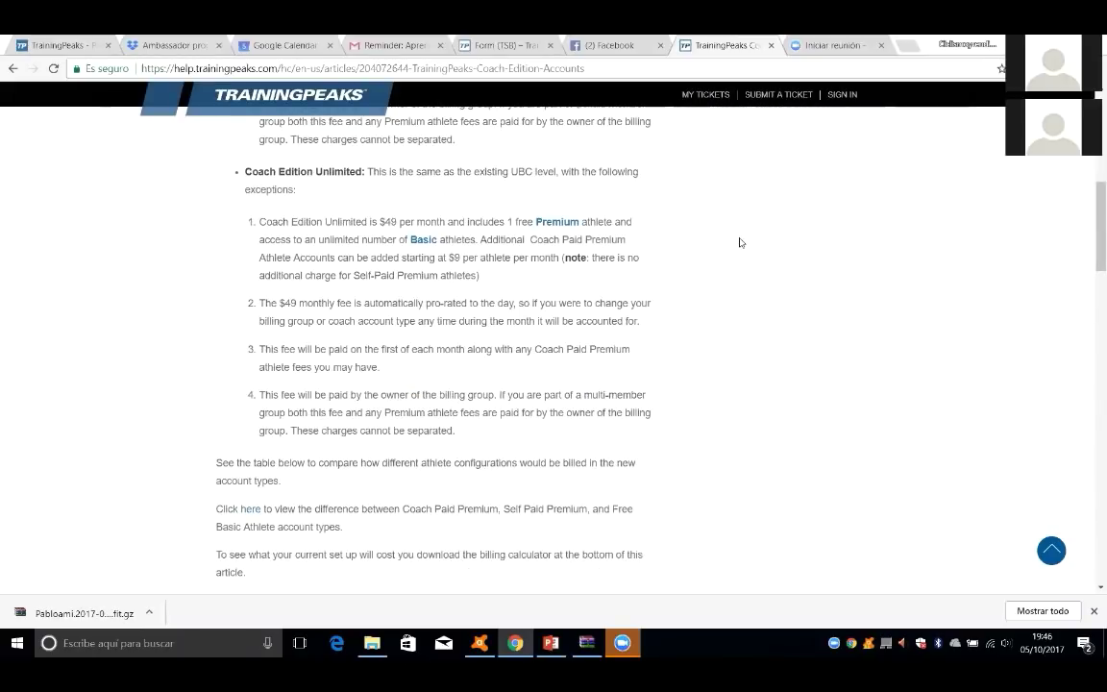
scroll(456, 389, down, 1)
scroll(455, 390, down, 8)
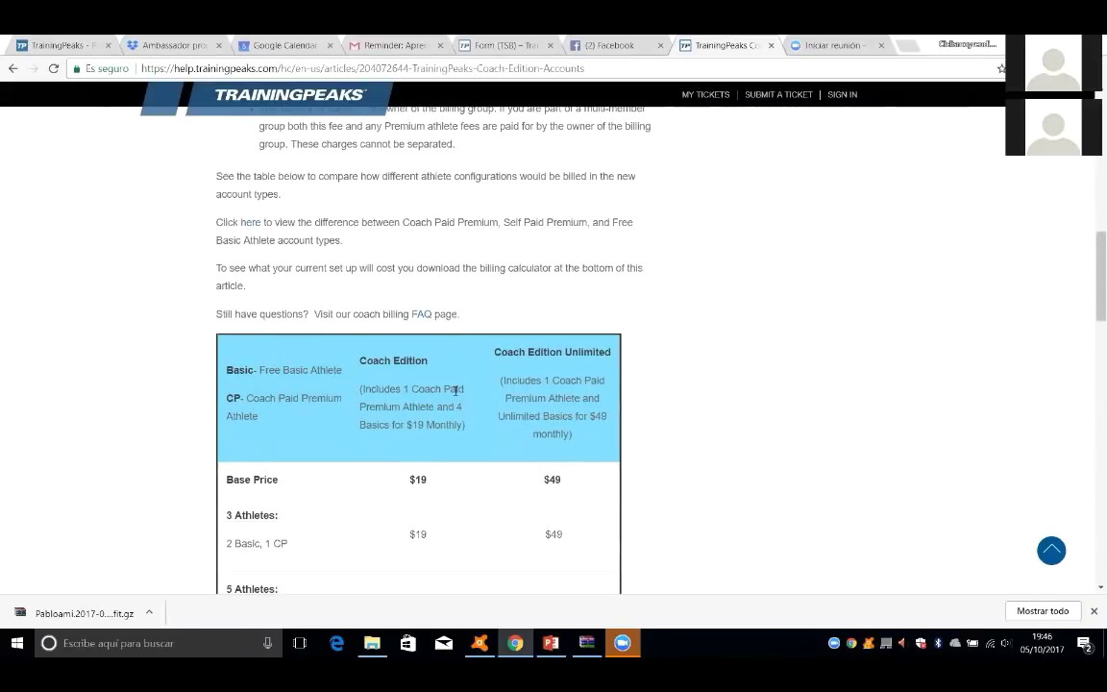
scroll(385, 400, down, 2)
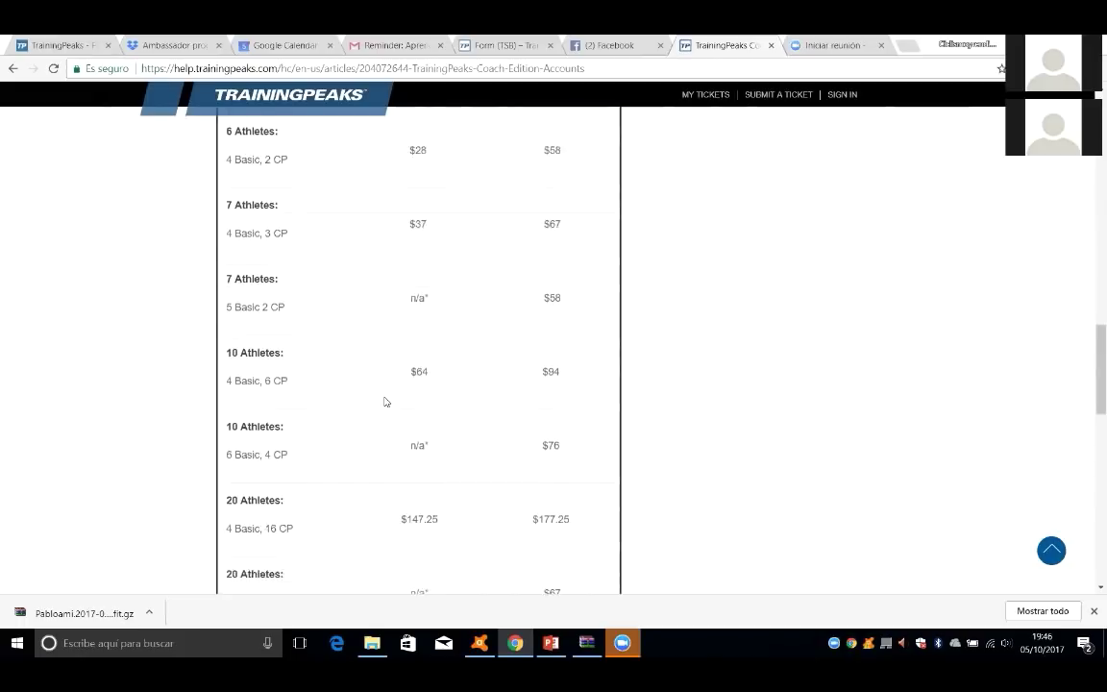
scroll(384, 400, down, 1)
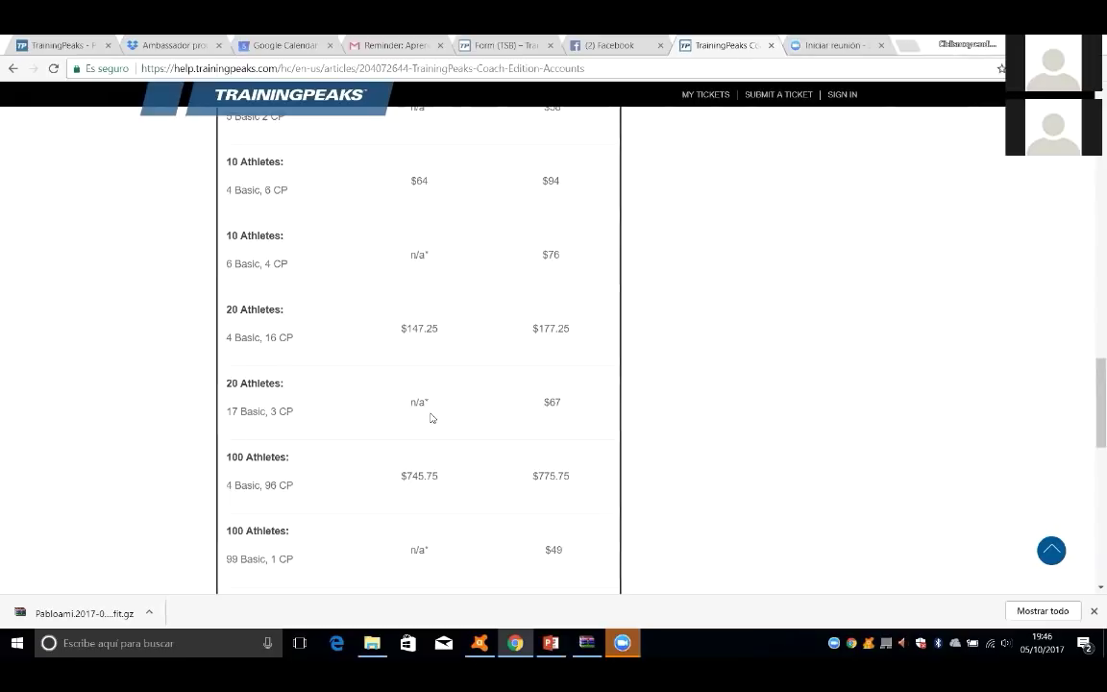
scroll(431, 417, down, 3)
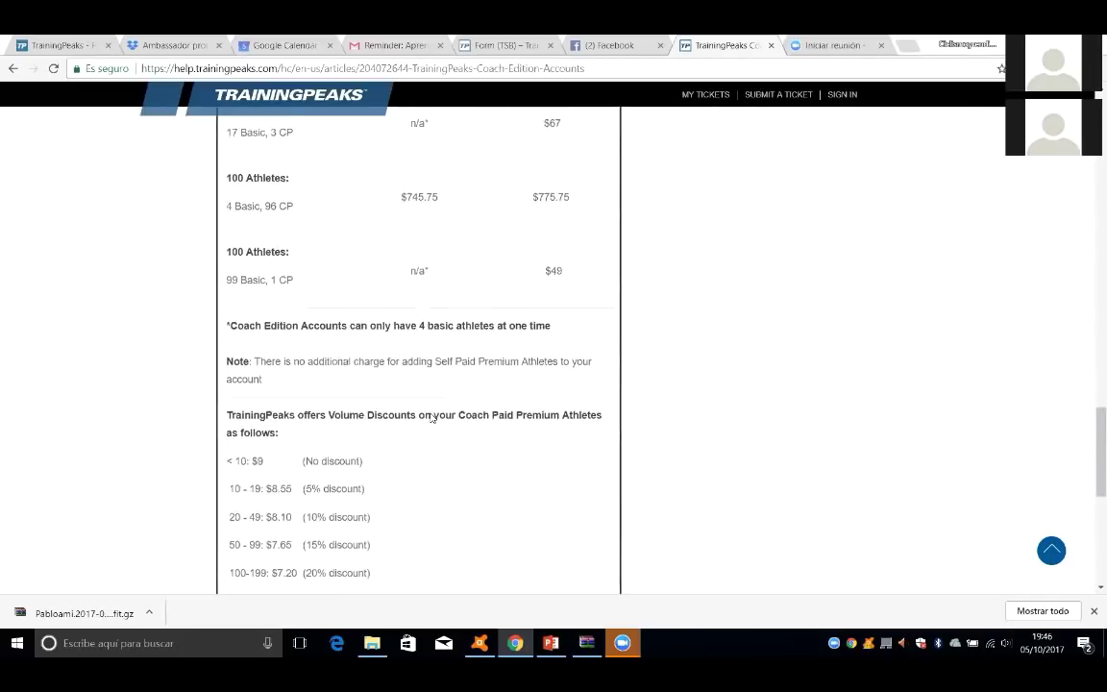
Review the pricing comparison table again, from the base price down to the 100-athlete configurations, for Coach Edition and Coach Edition Unlimited.
scroll(431, 417, up, 8)
scroll(431, 417, up, 2)
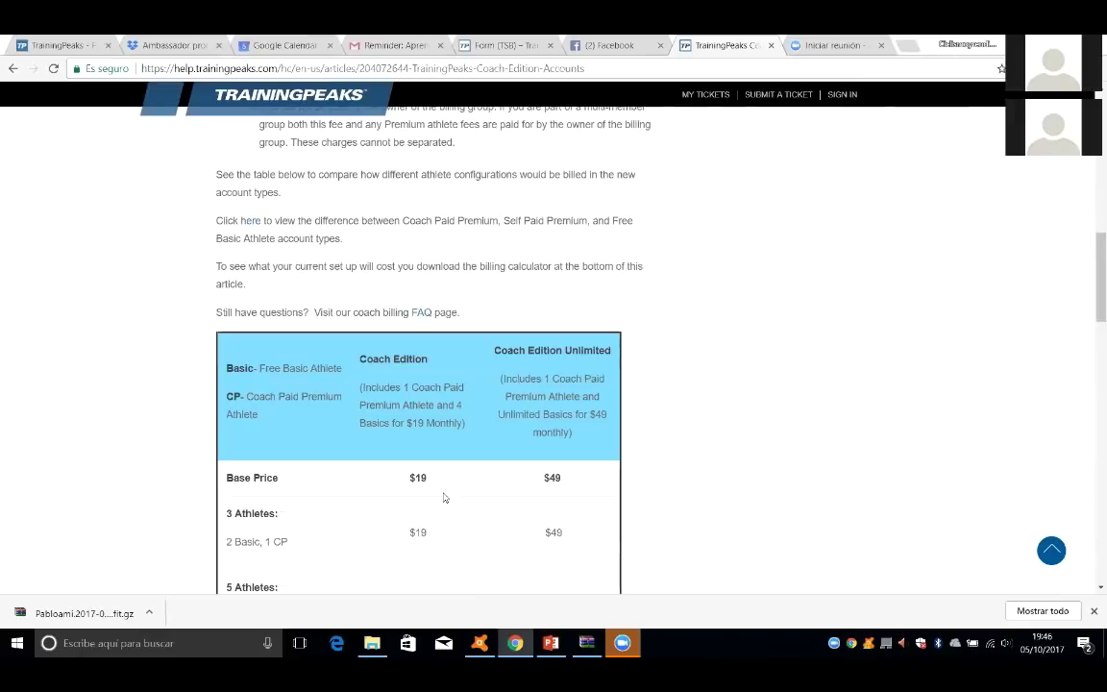
scroll(444, 497, down, 4)
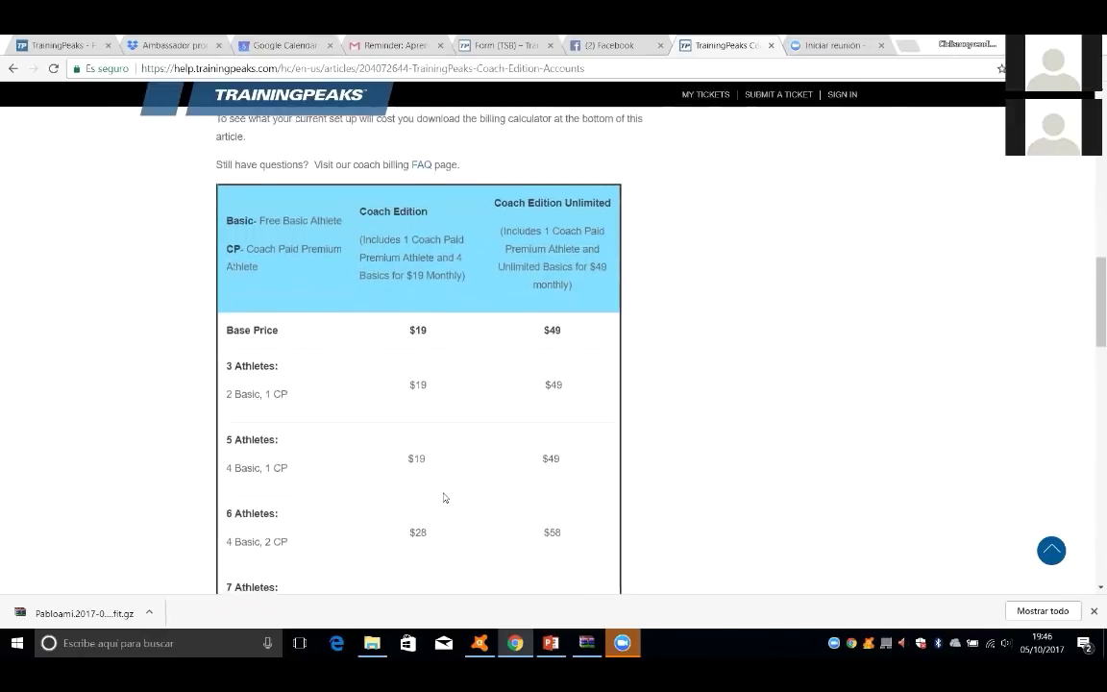
scroll(443, 497, down, 1)
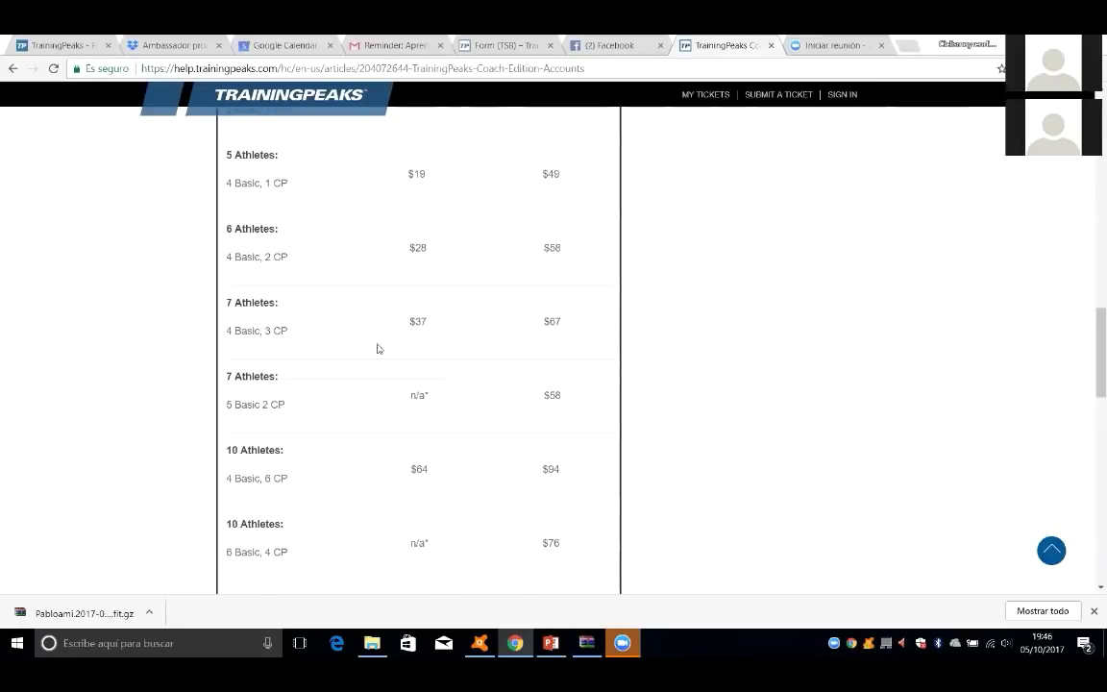
scroll(385, 336, down, 2)
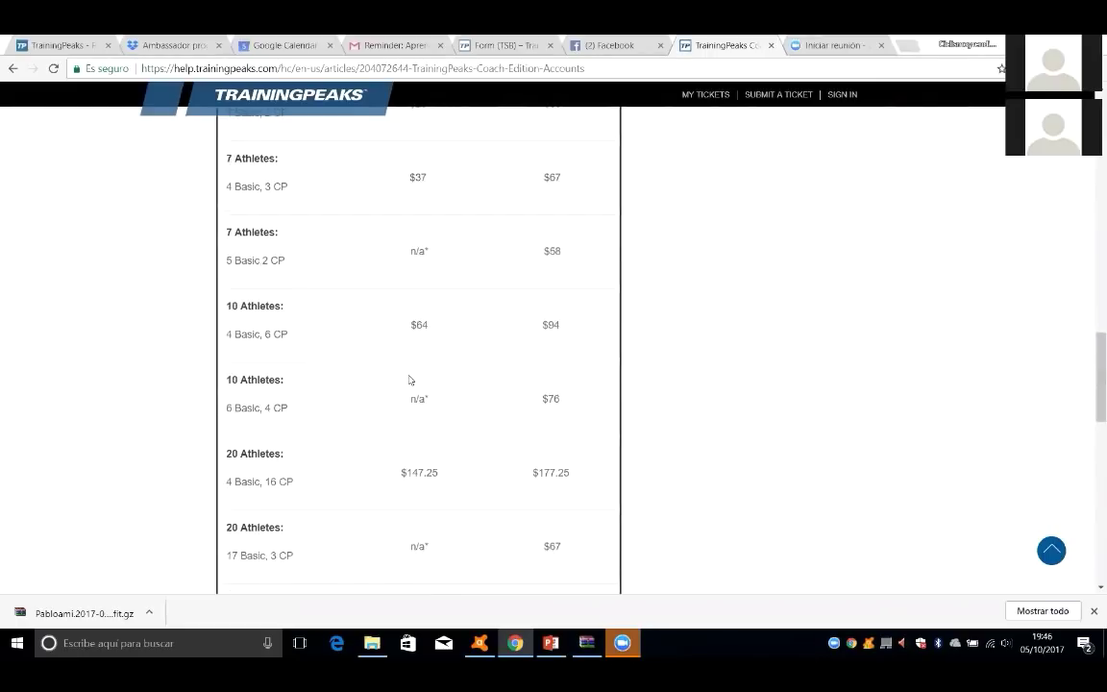
scroll(410, 380, down, 3)
scroll(410, 384, up, 3)
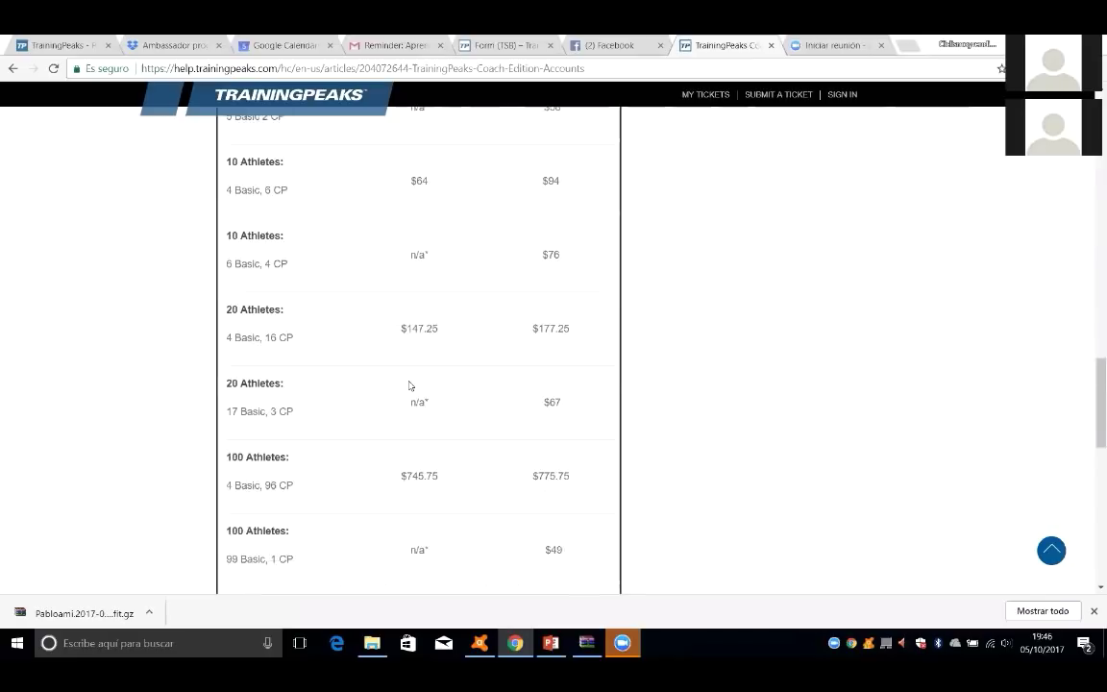